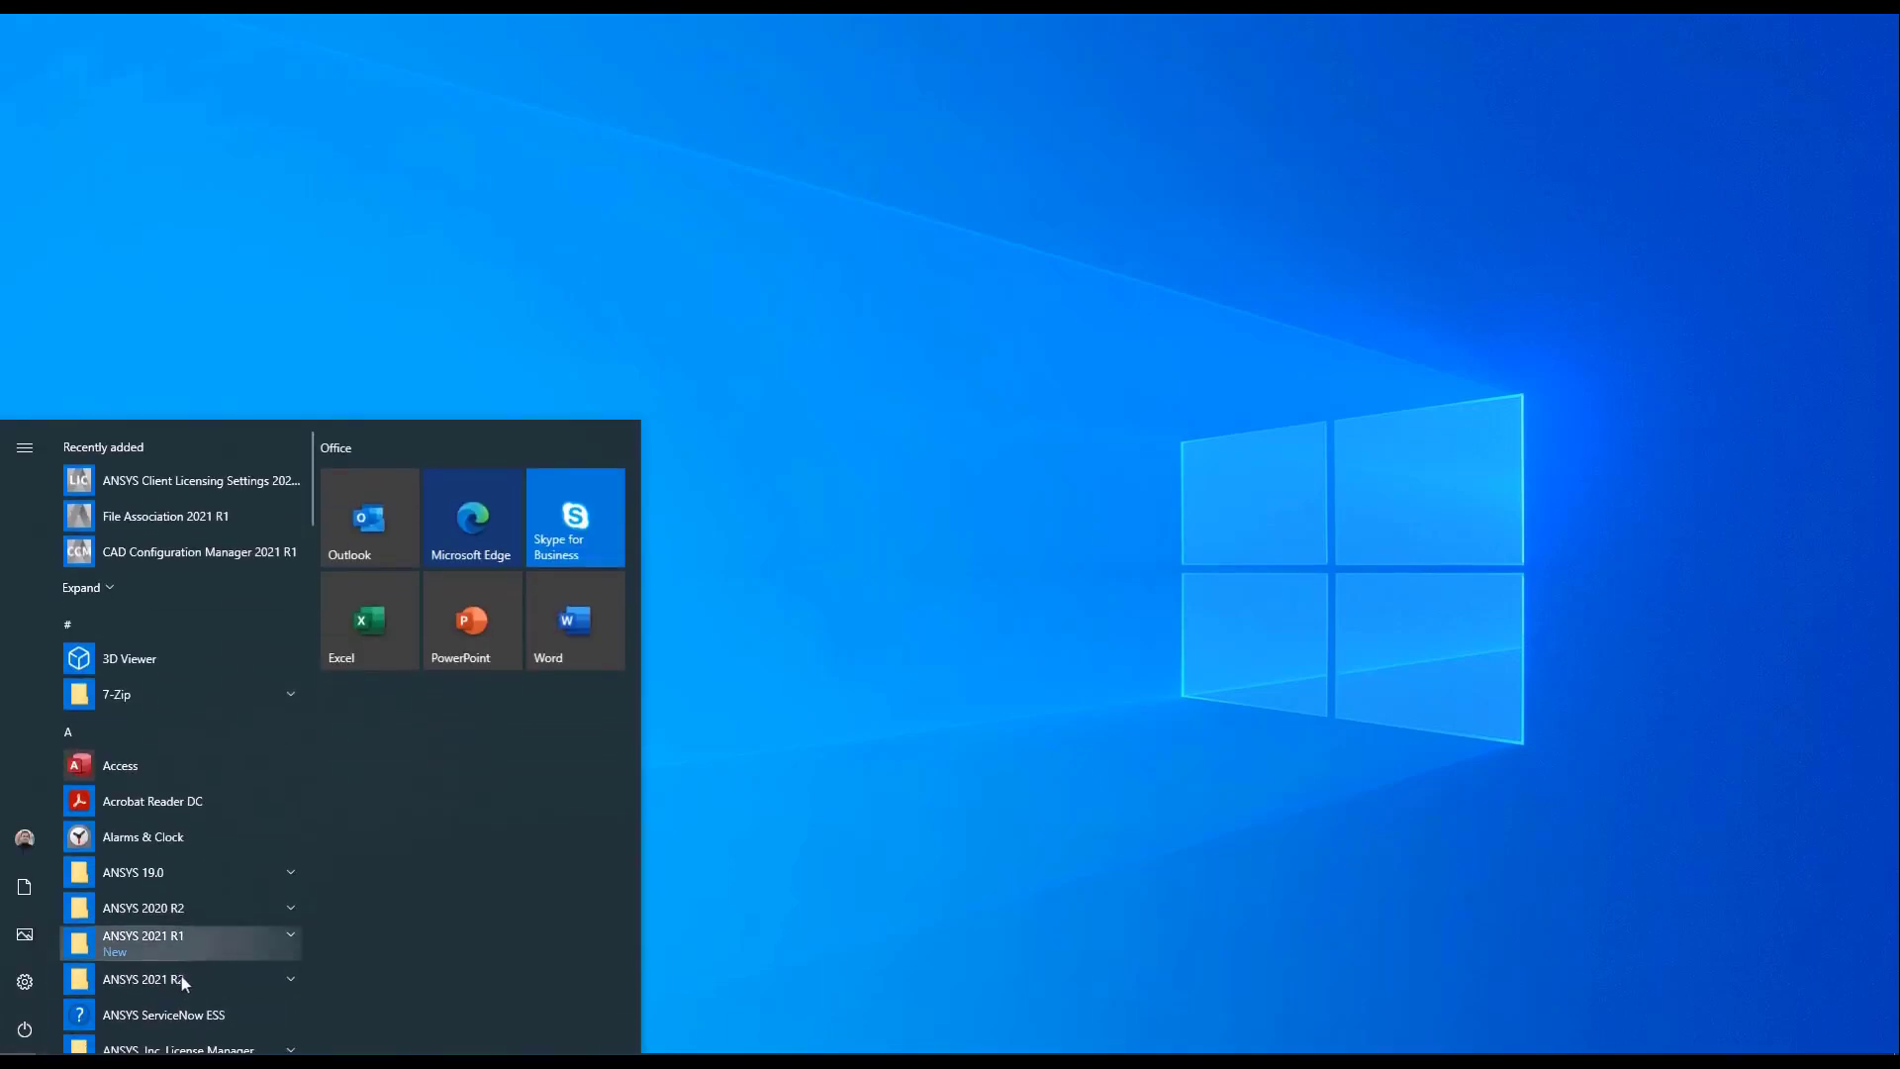
Step: Expand the ANSYS 2021 R2 Start menu folder and scroll down to Discovery 2021 R2
left_click(183, 980)
scroll(182, 976, "down", 10)
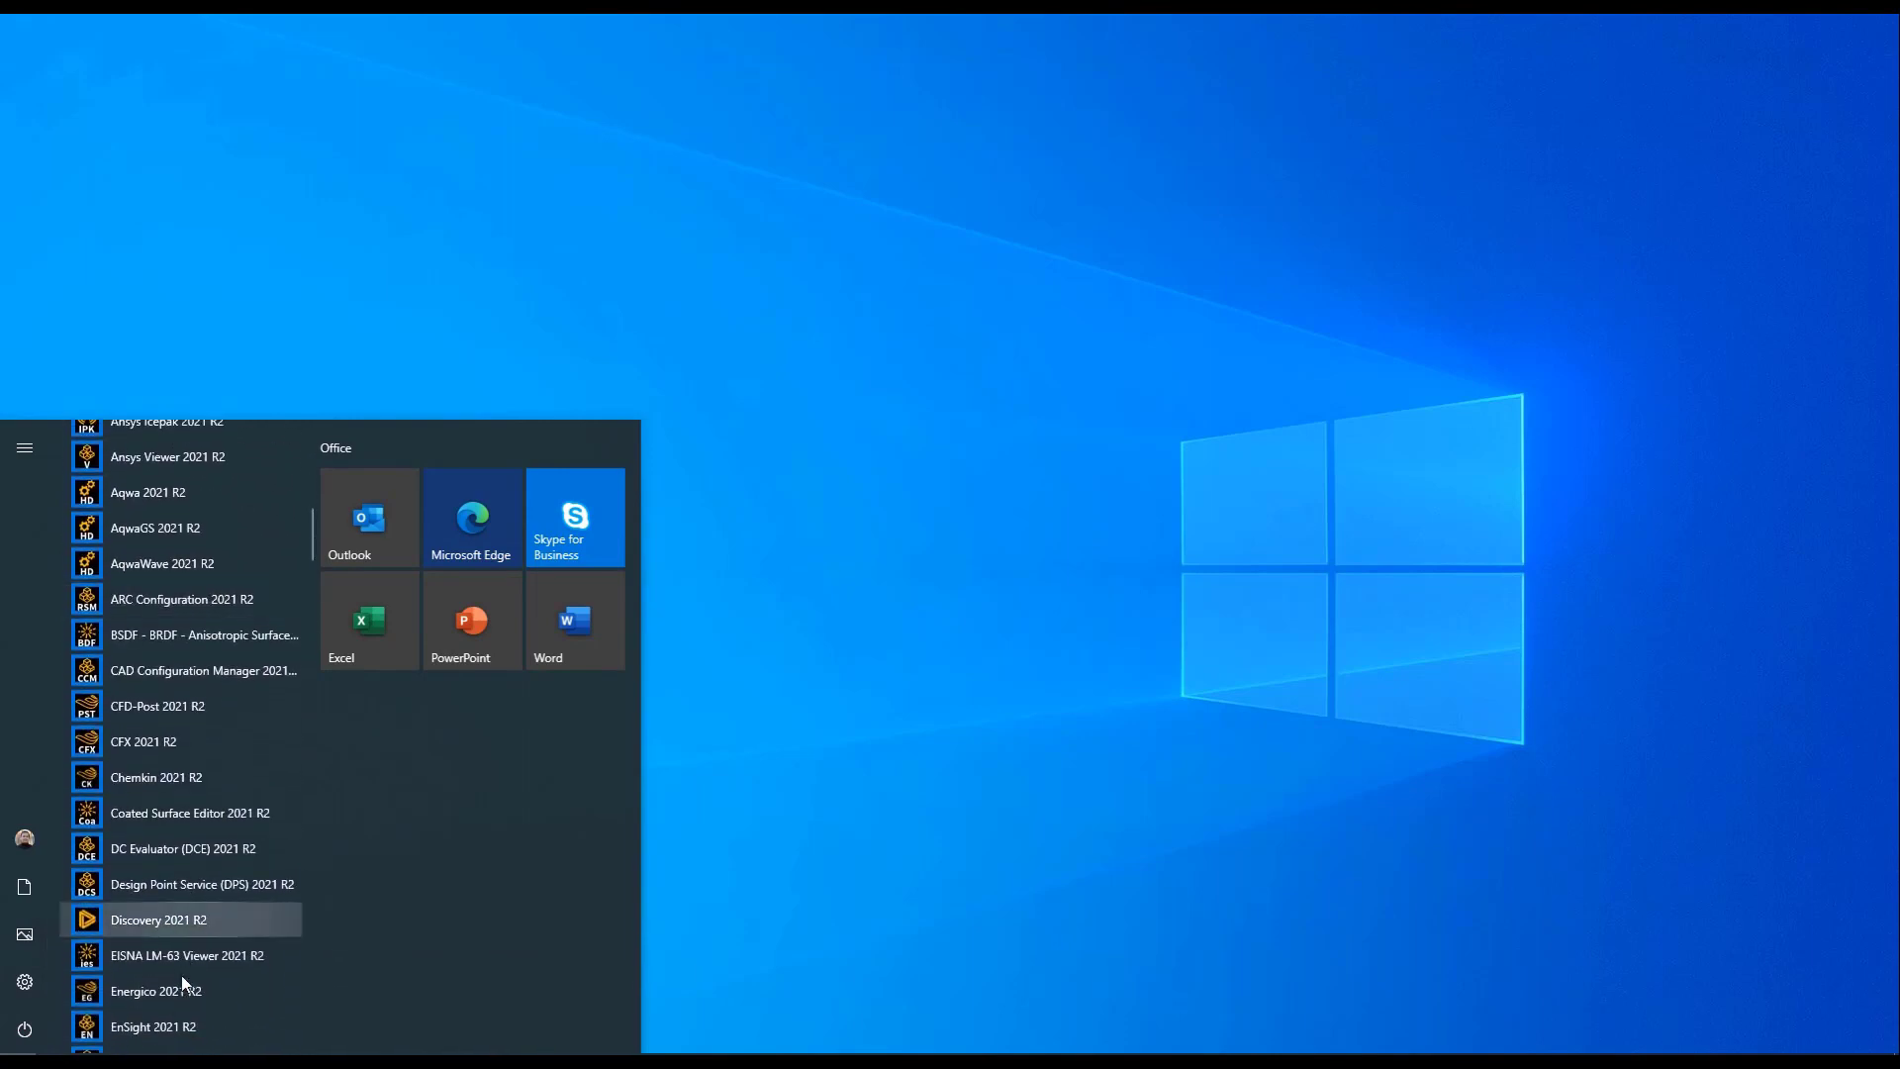
scroll(181, 976, "down", 1)
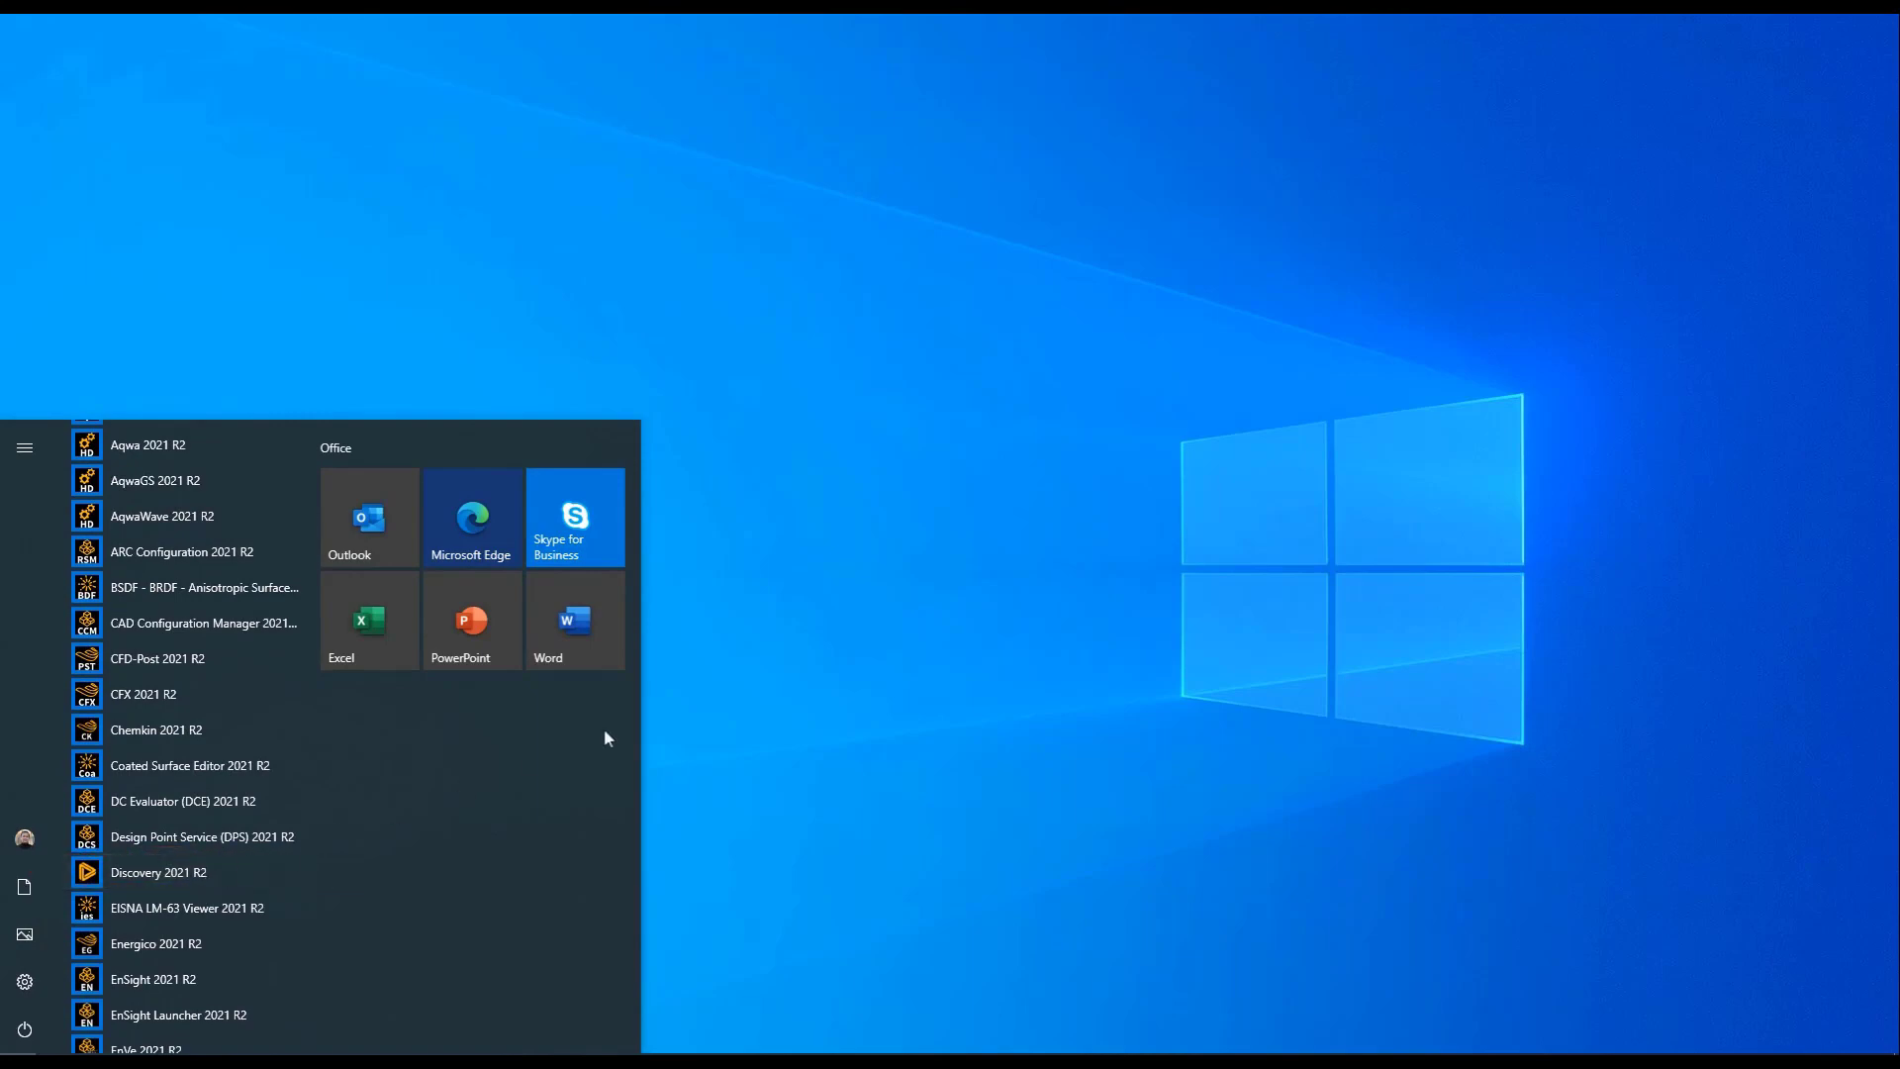
Step: Close the Start menu and bring up the context menu of the Static Structural Geometry cell
left_click(794, 662)
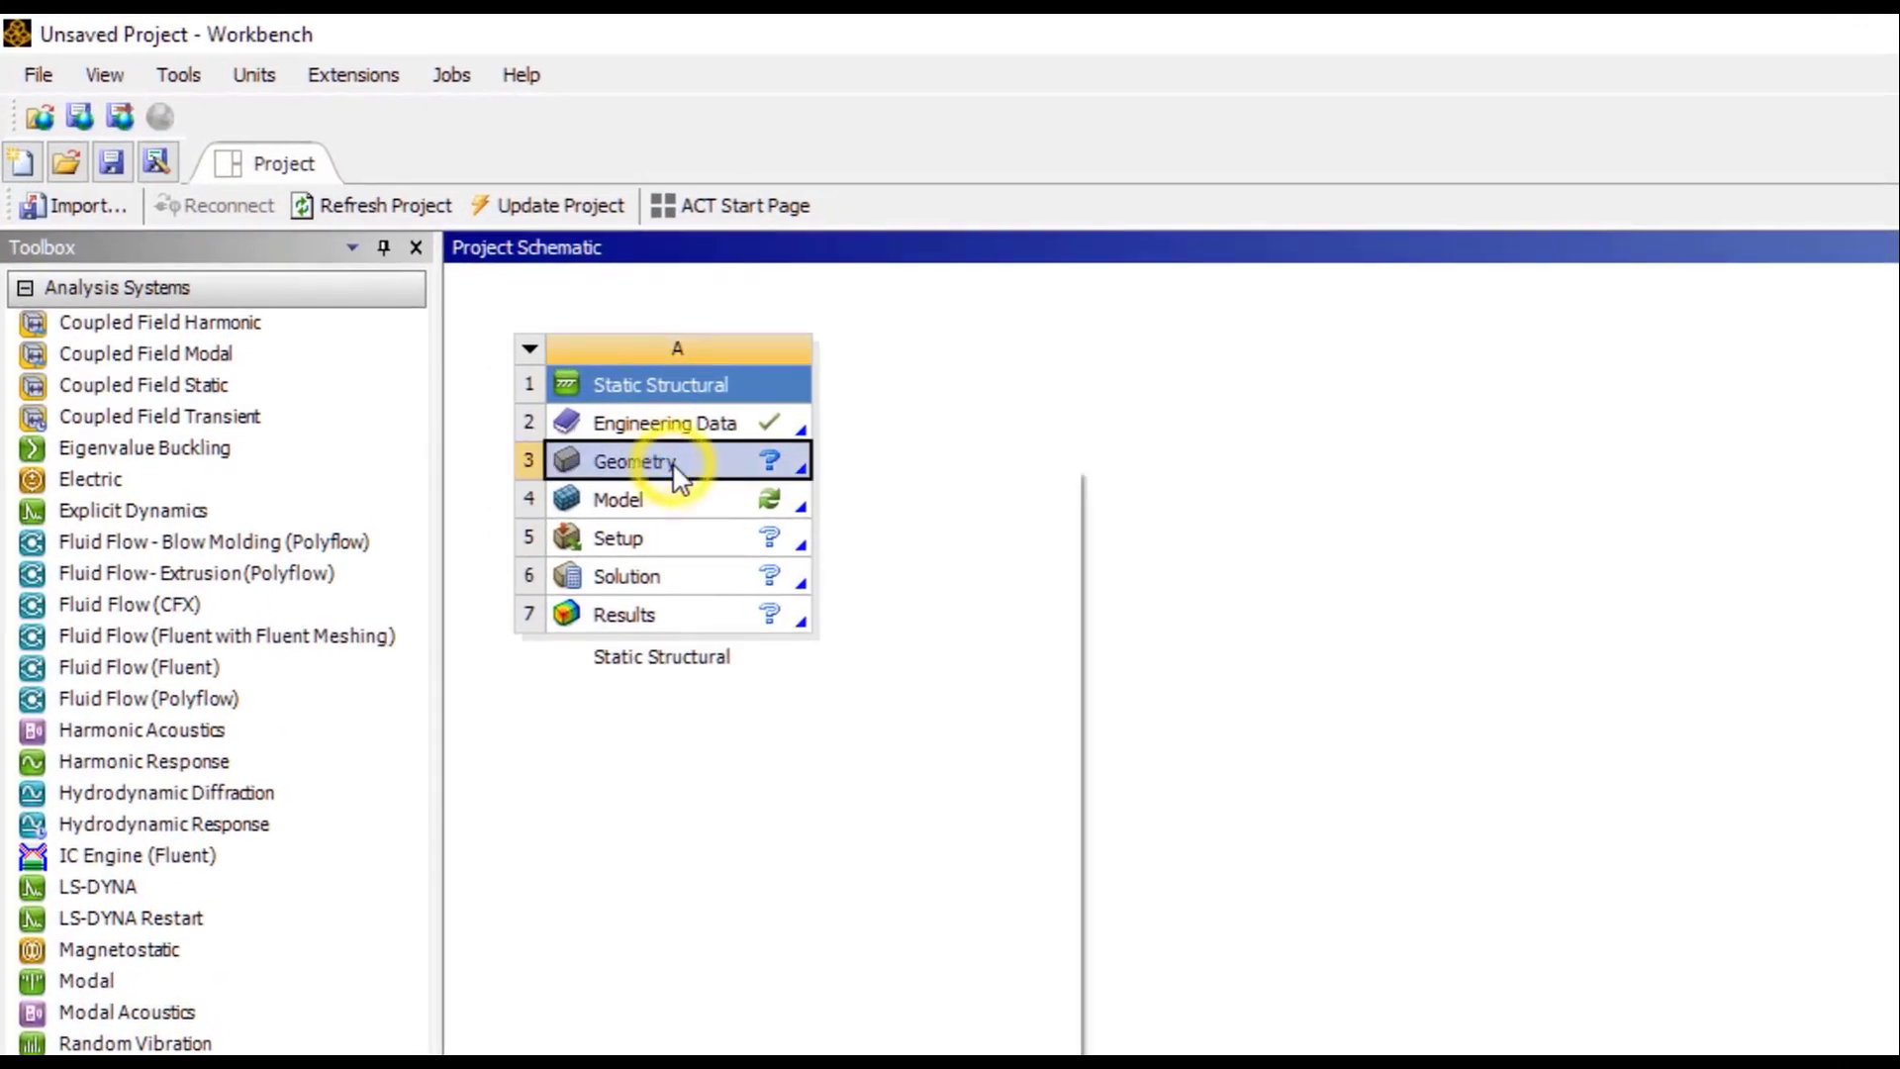
right_click(679, 468)
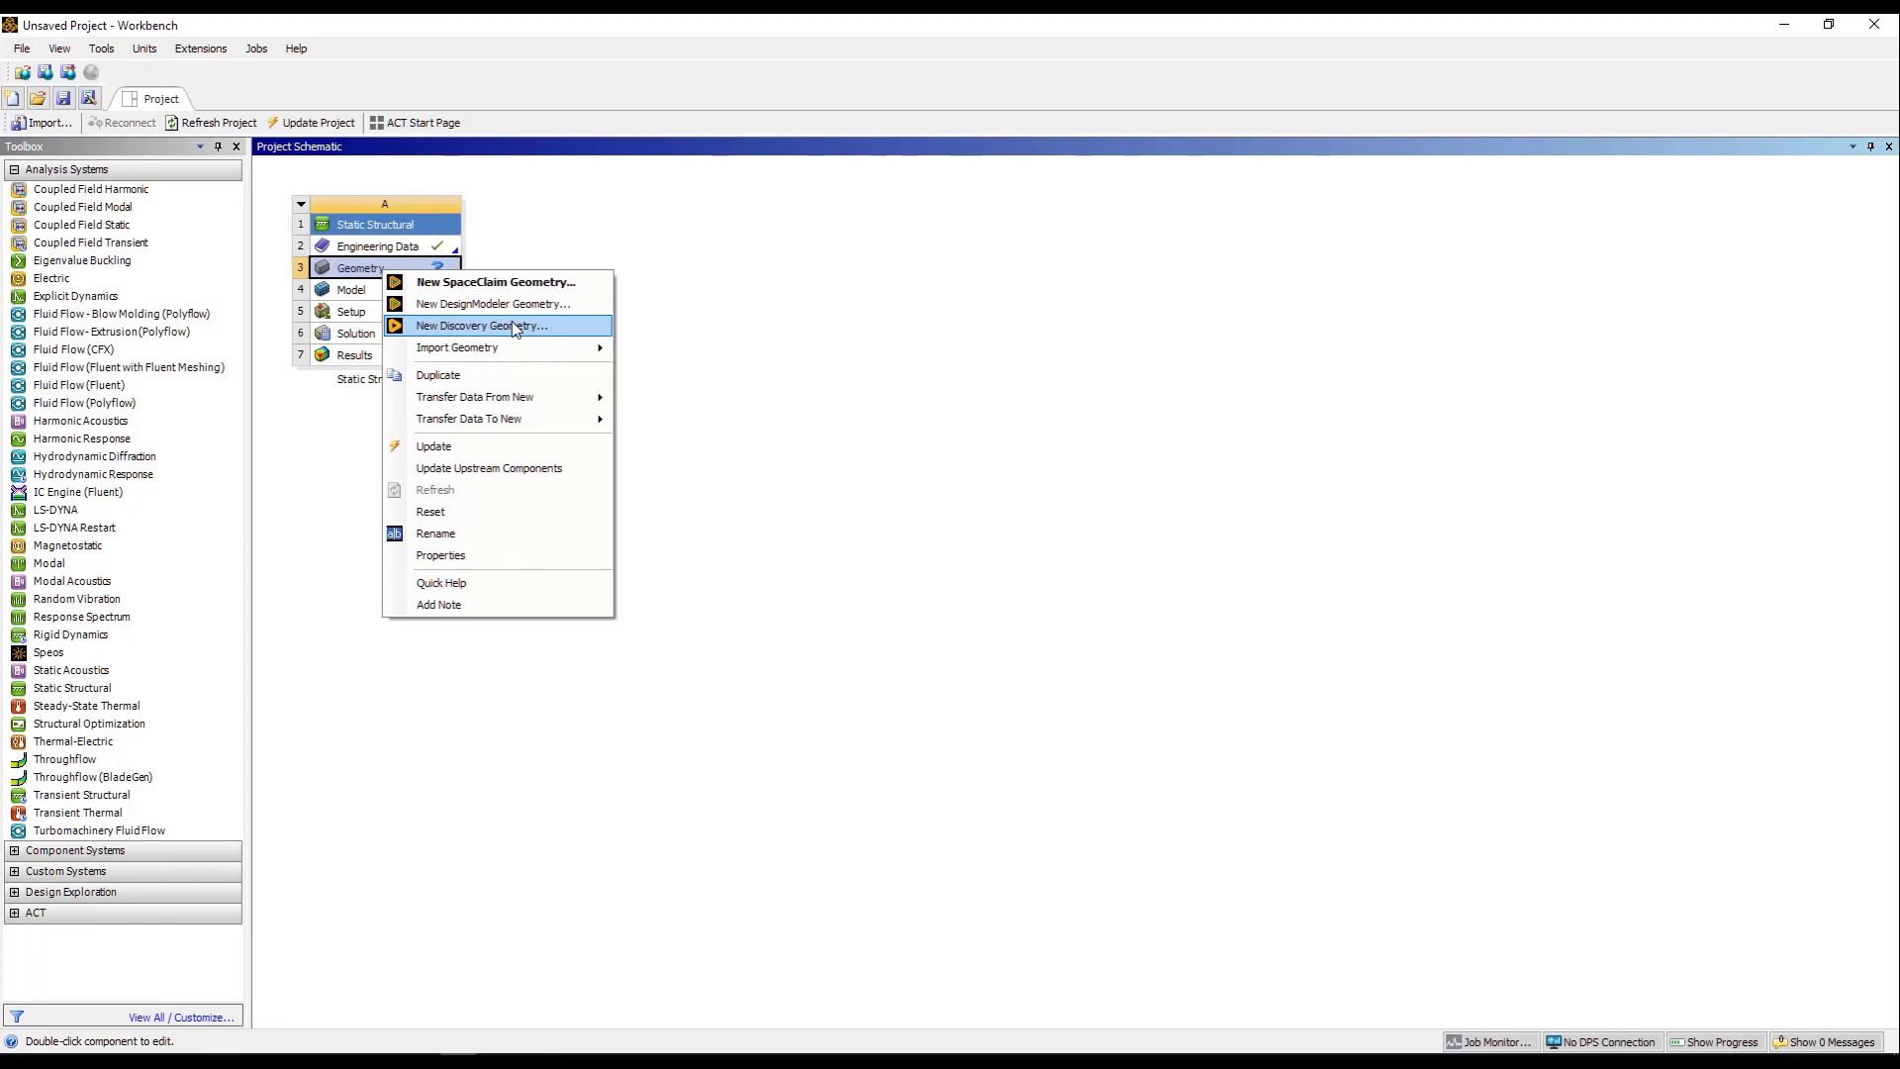
left_click(15, 829)
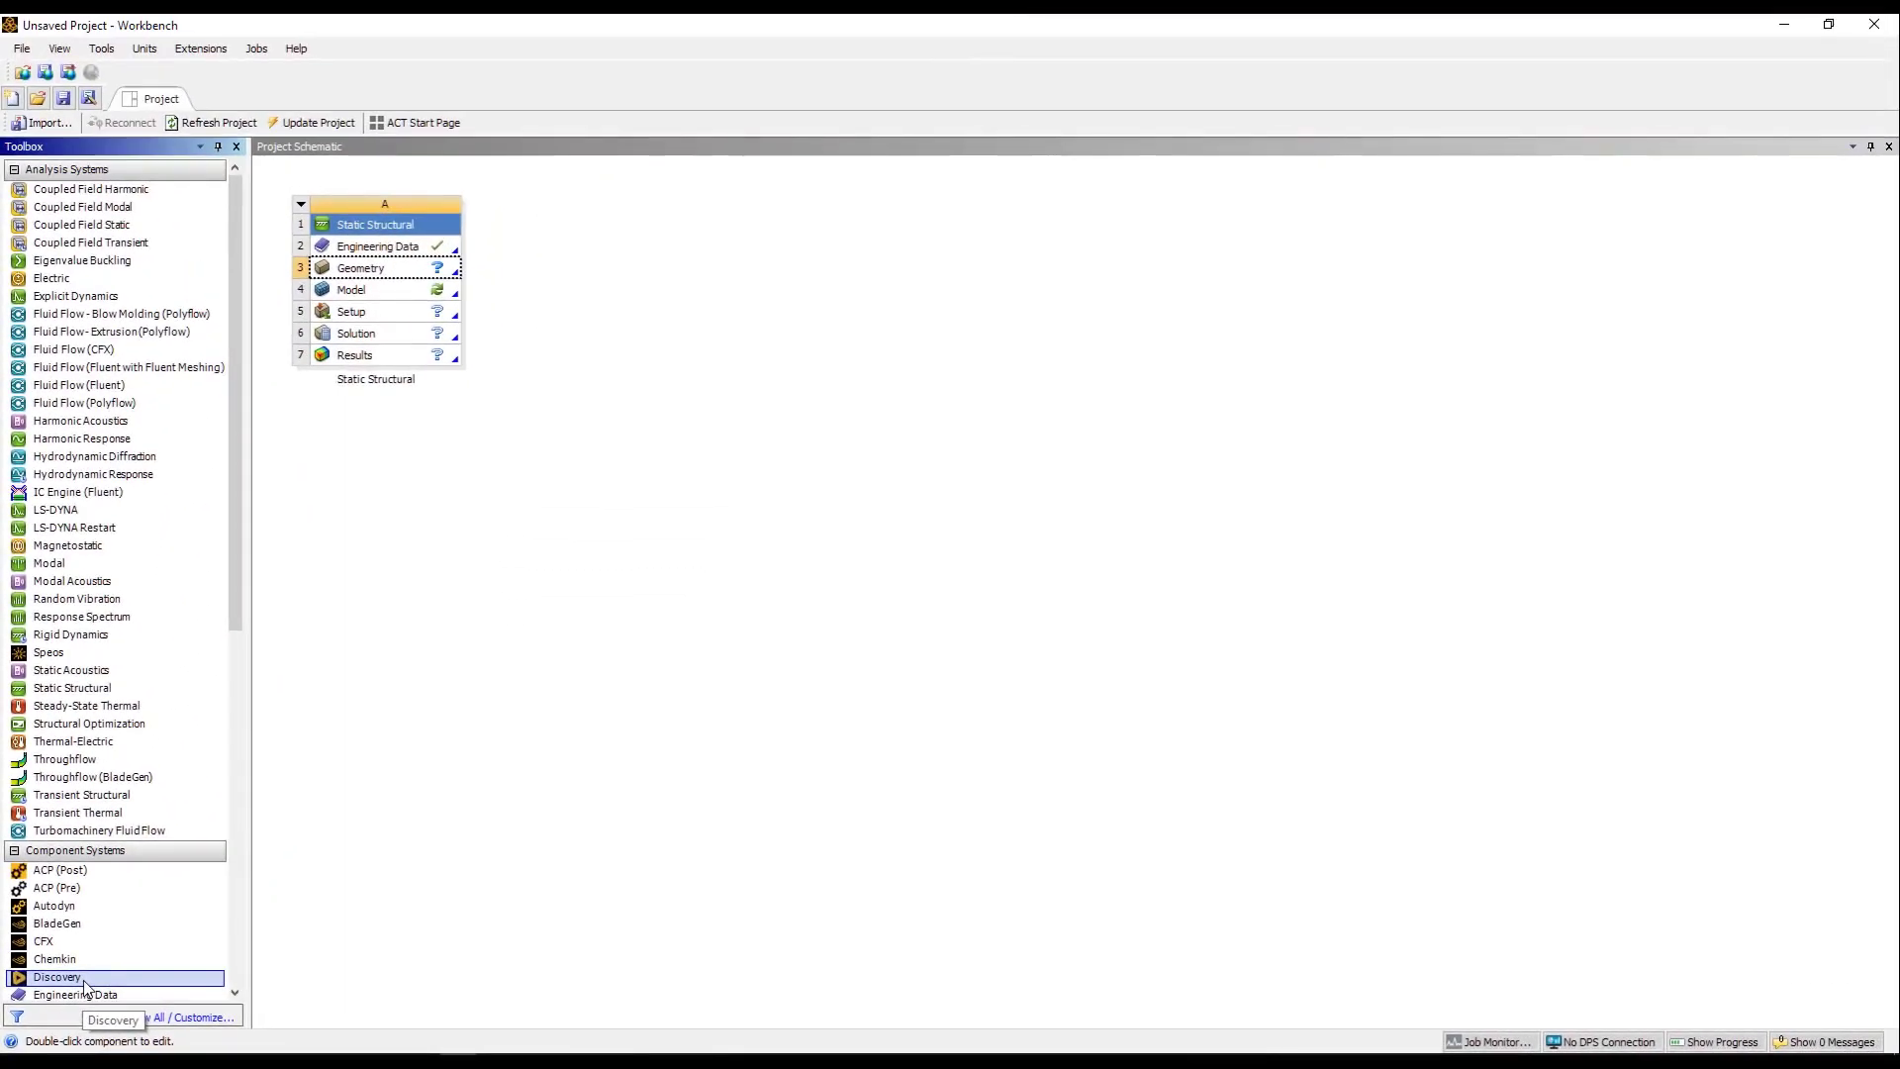
double_click(61, 980)
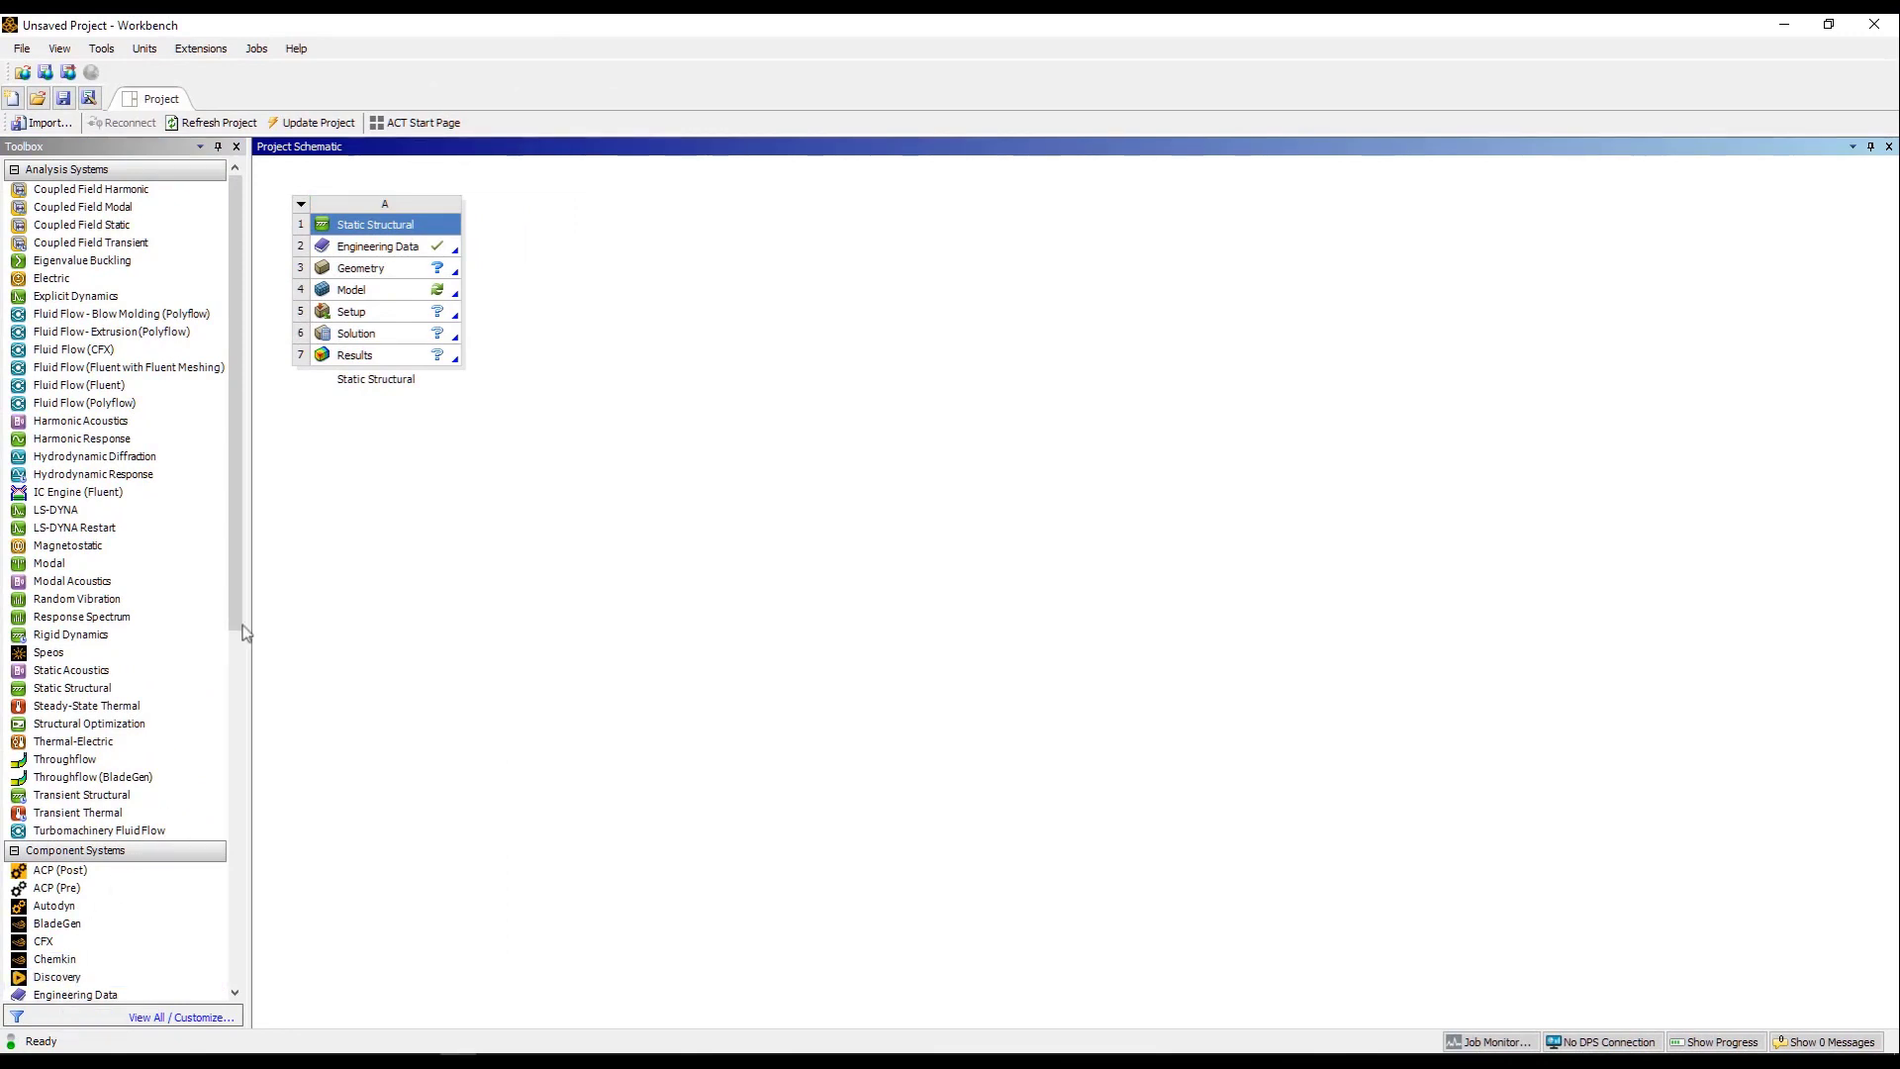
right_click(427, 276)
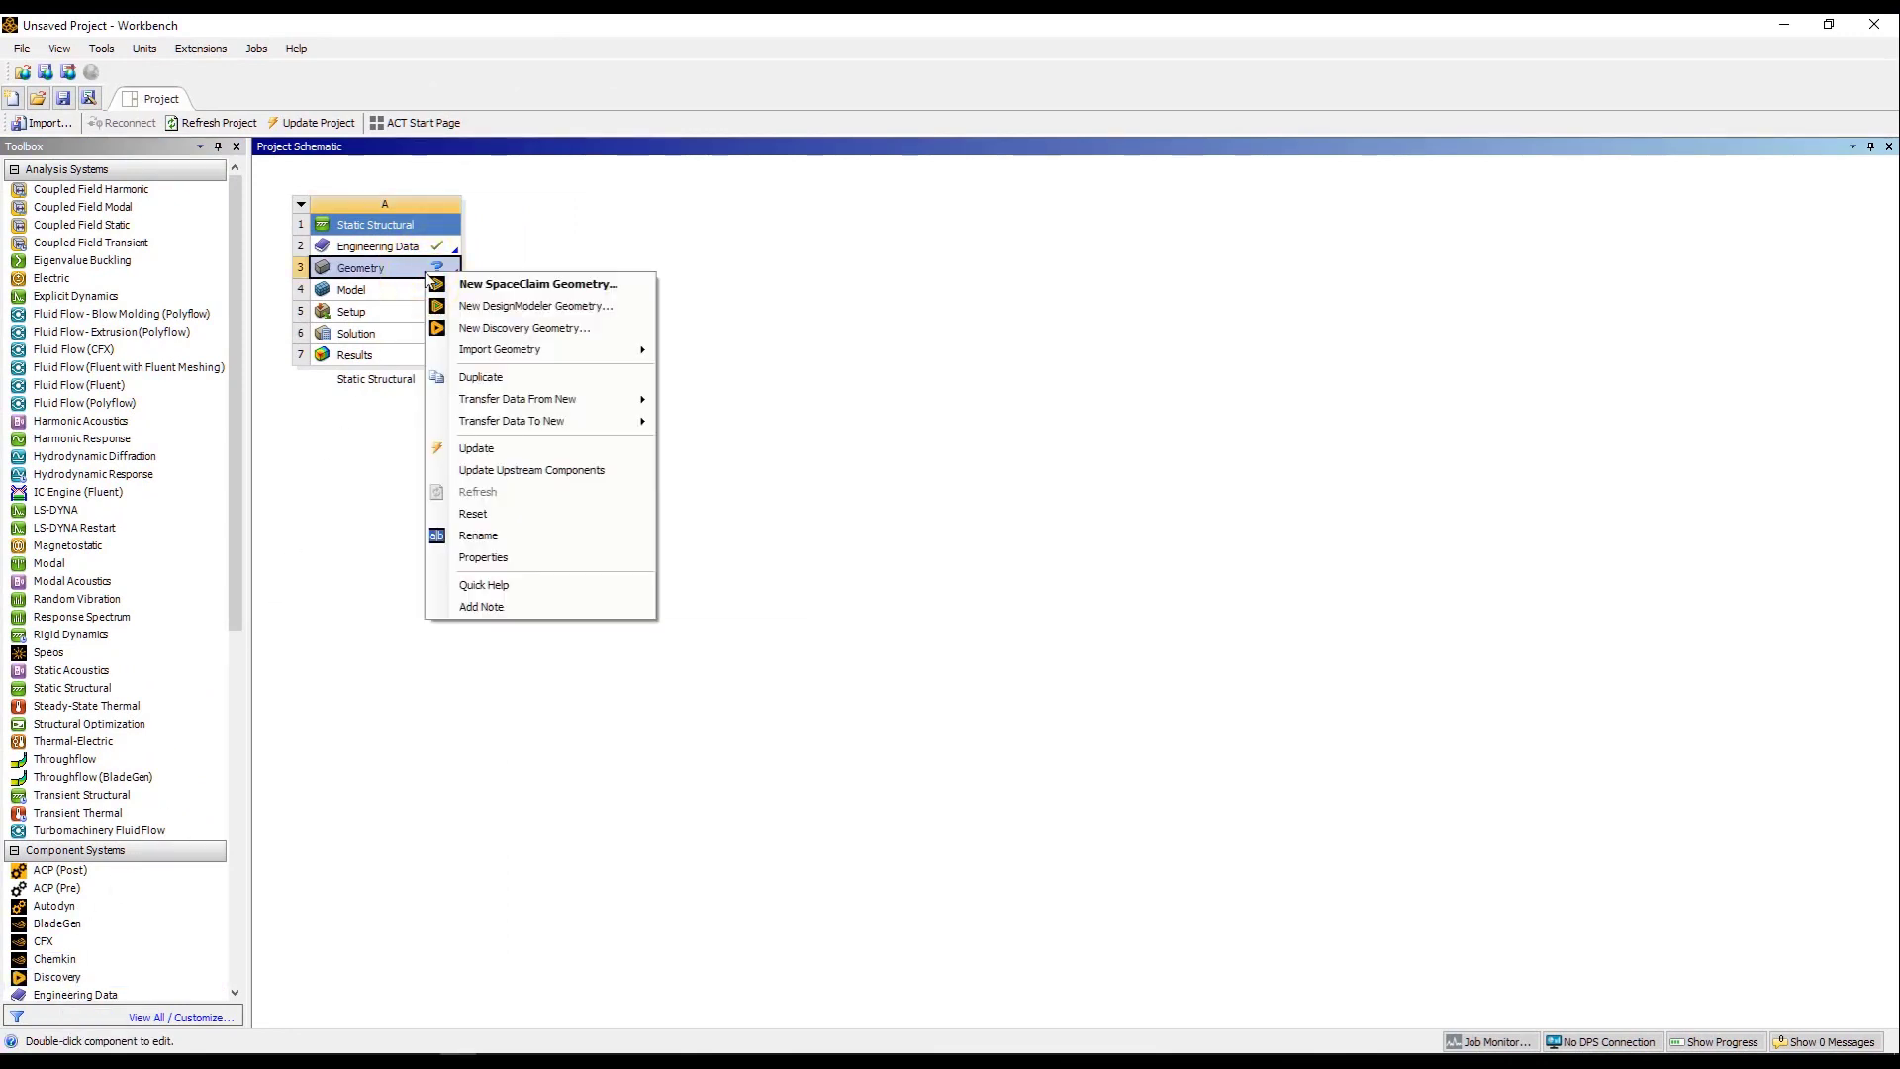
Step: Create a new Discovery geometry and advance through the first welcome slides
left_click(485, 329)
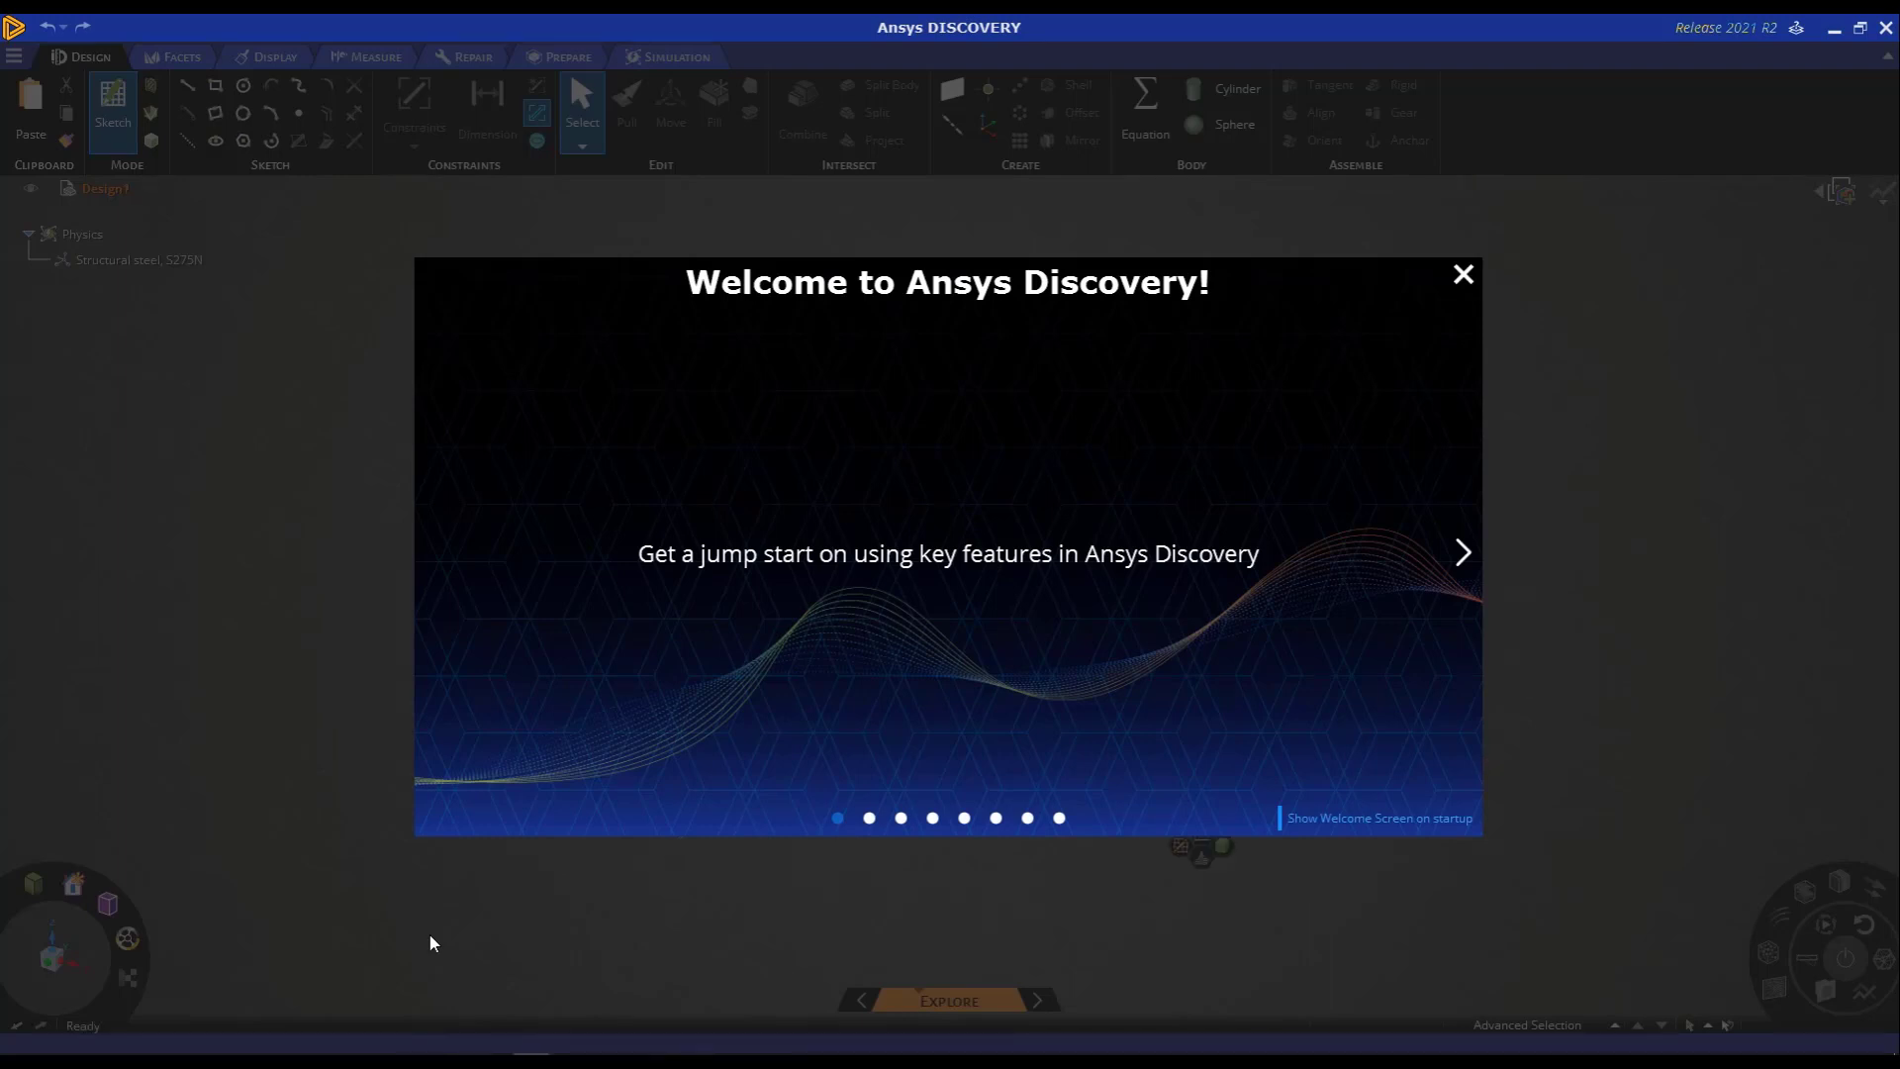
left_click(1464, 552)
left_click(1466, 547)
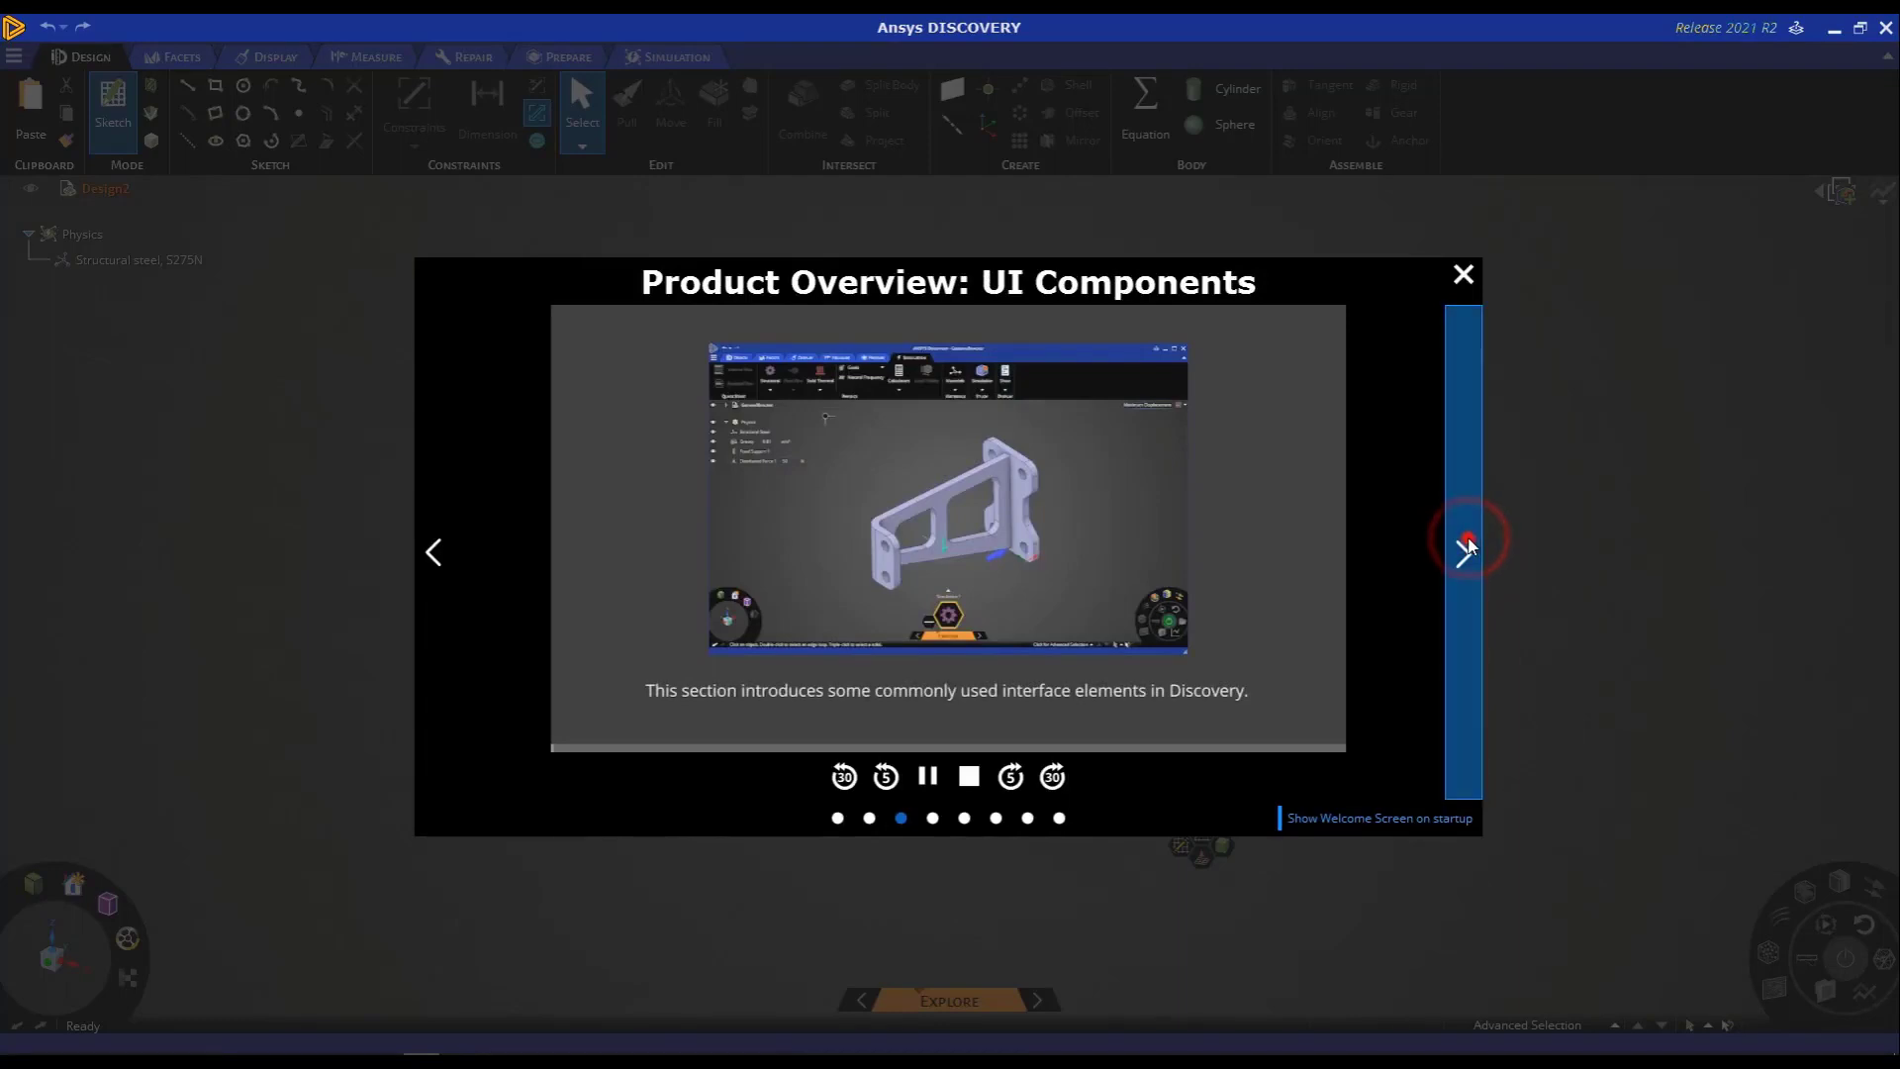
left_click(1466, 547)
left_click(1466, 547)
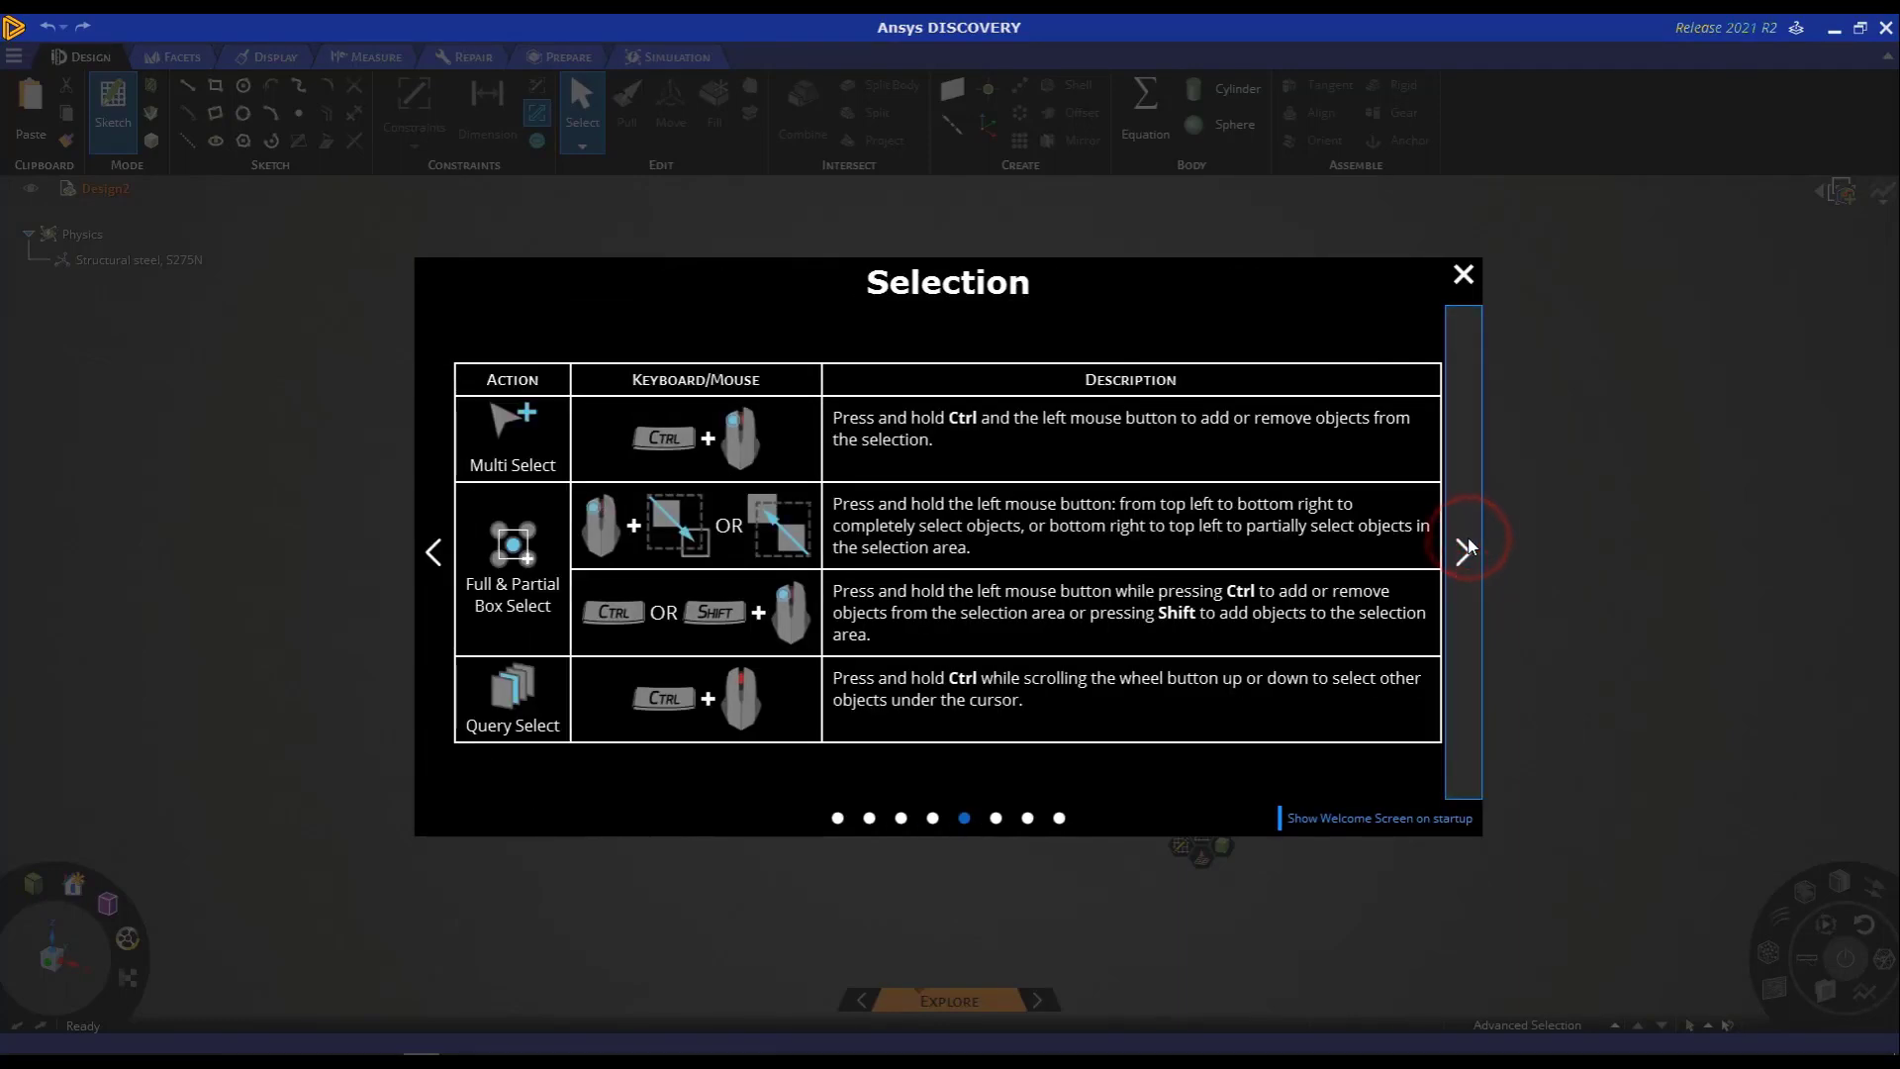
left_click(1466, 548)
Step: Continue to the Getting Help and Next Steps slides, then go to the Home Page with sample files
left_click(1466, 547)
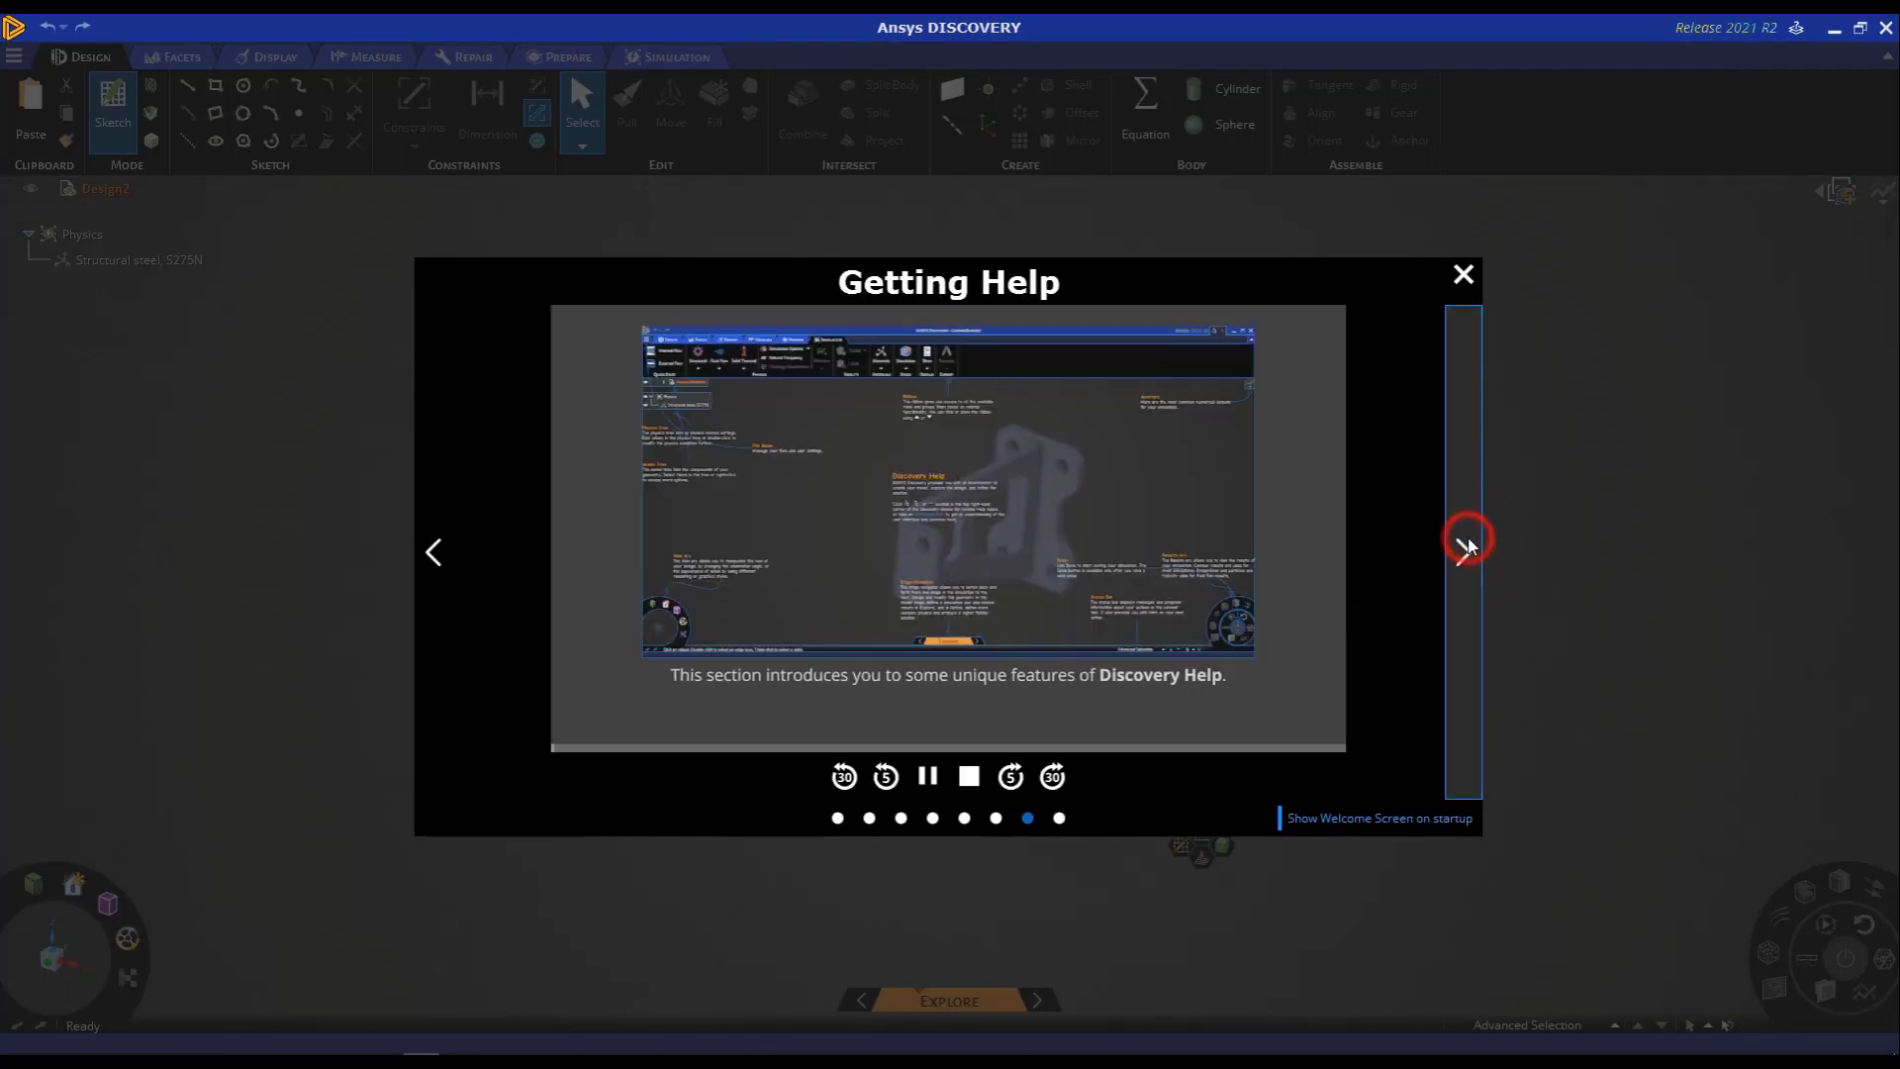
left_click(1466, 547)
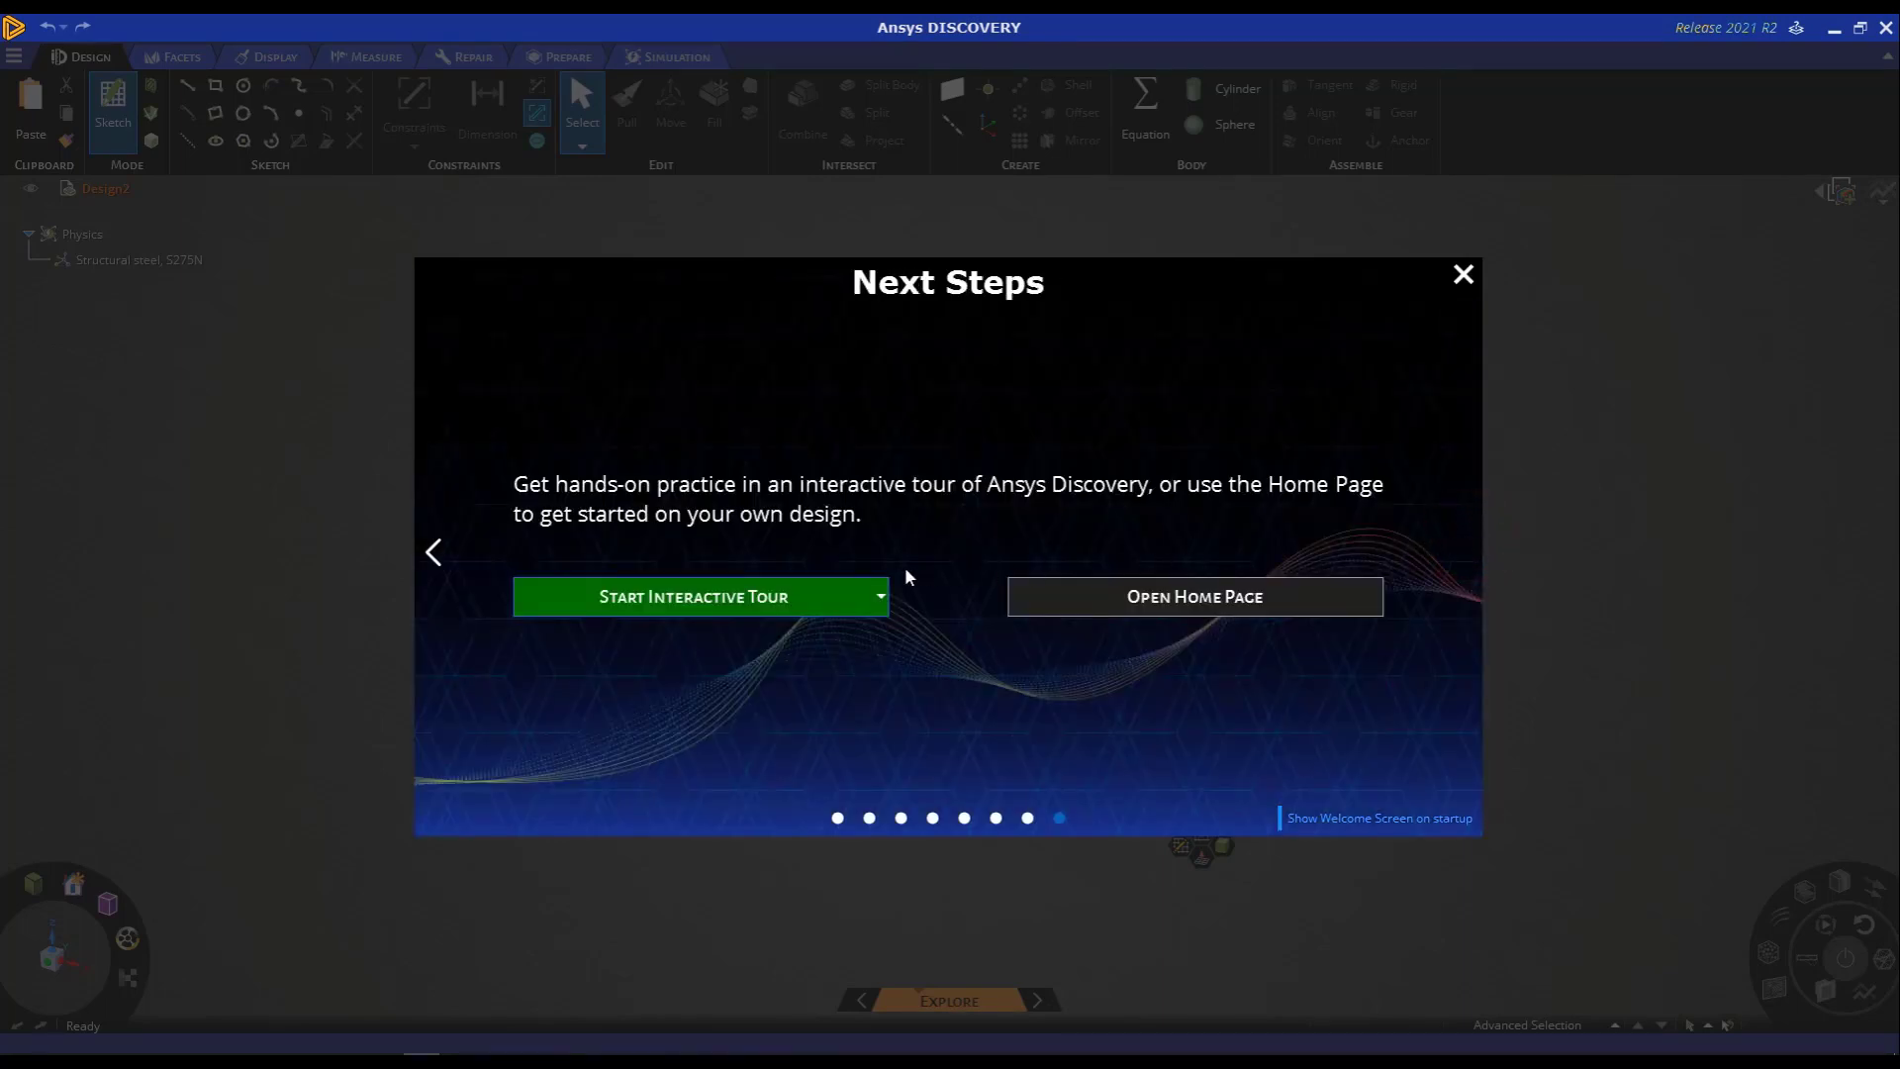
left_click(881, 597)
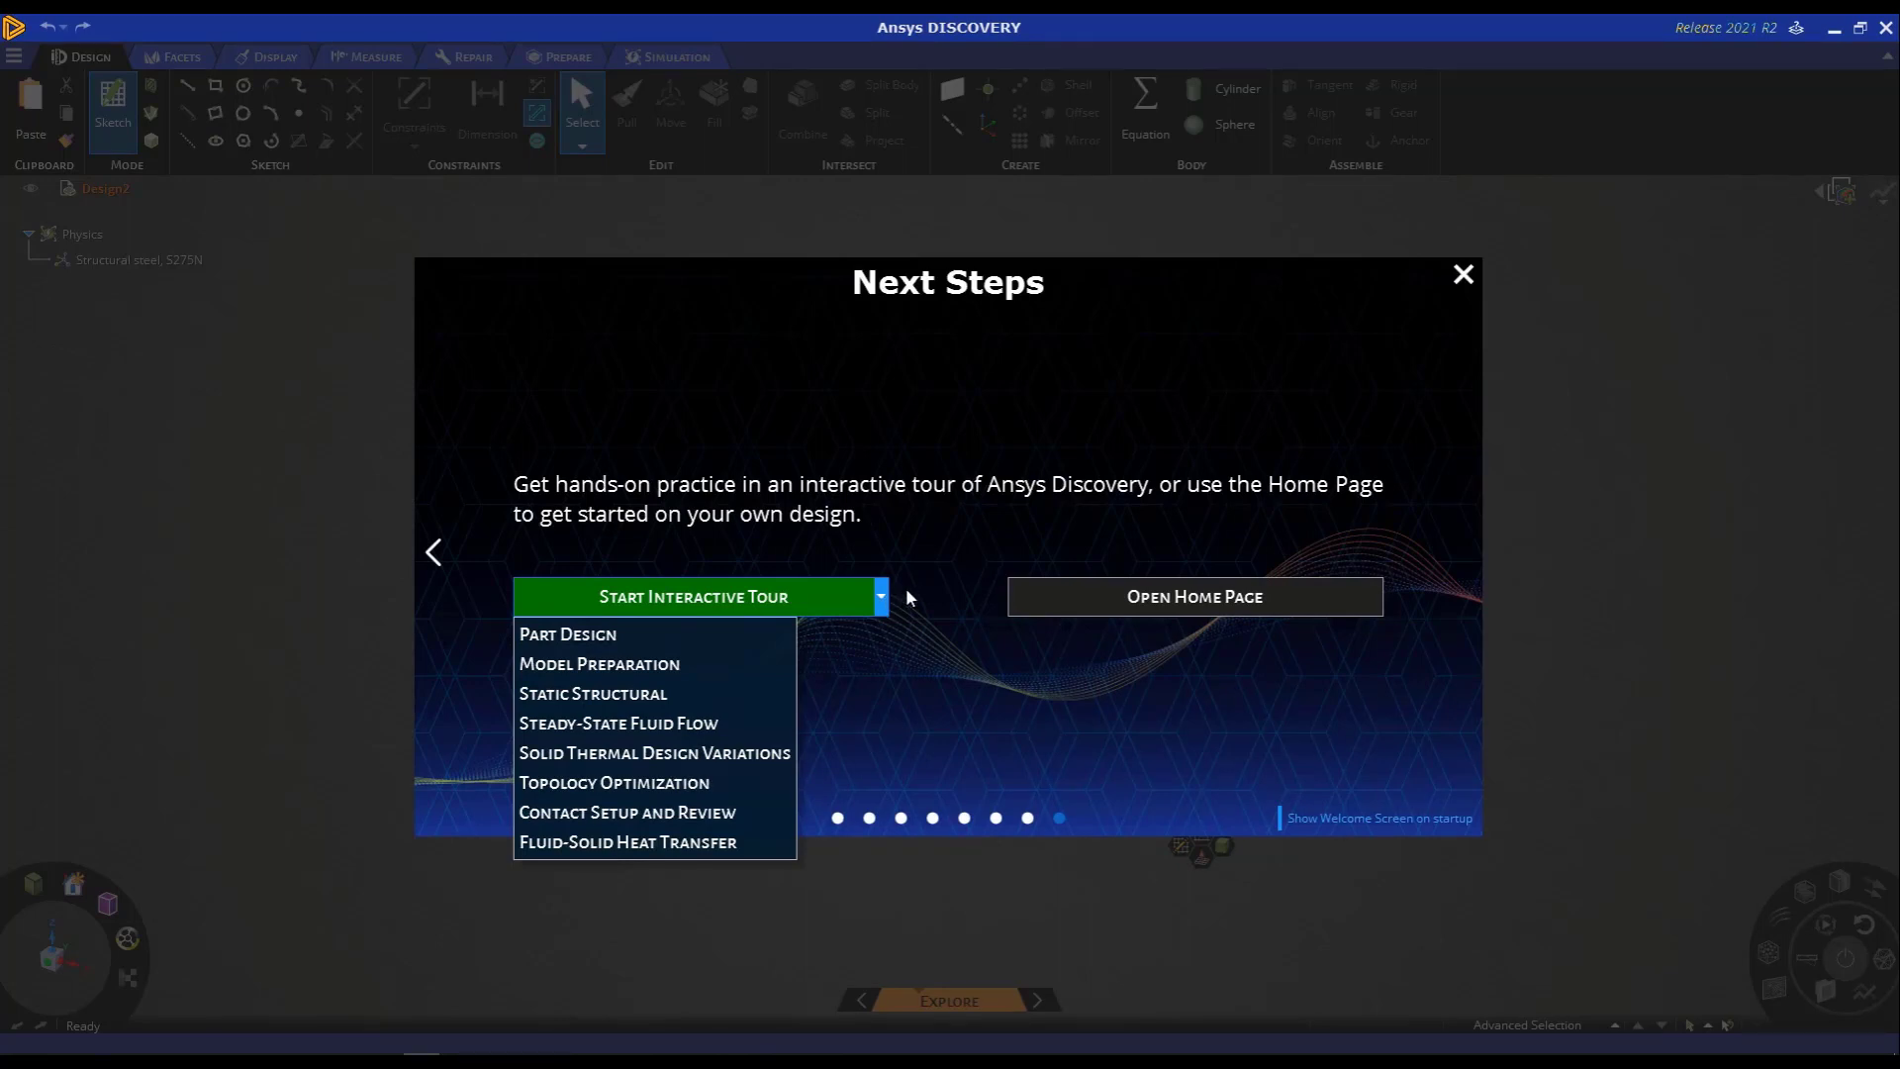
left_click(1237, 599)
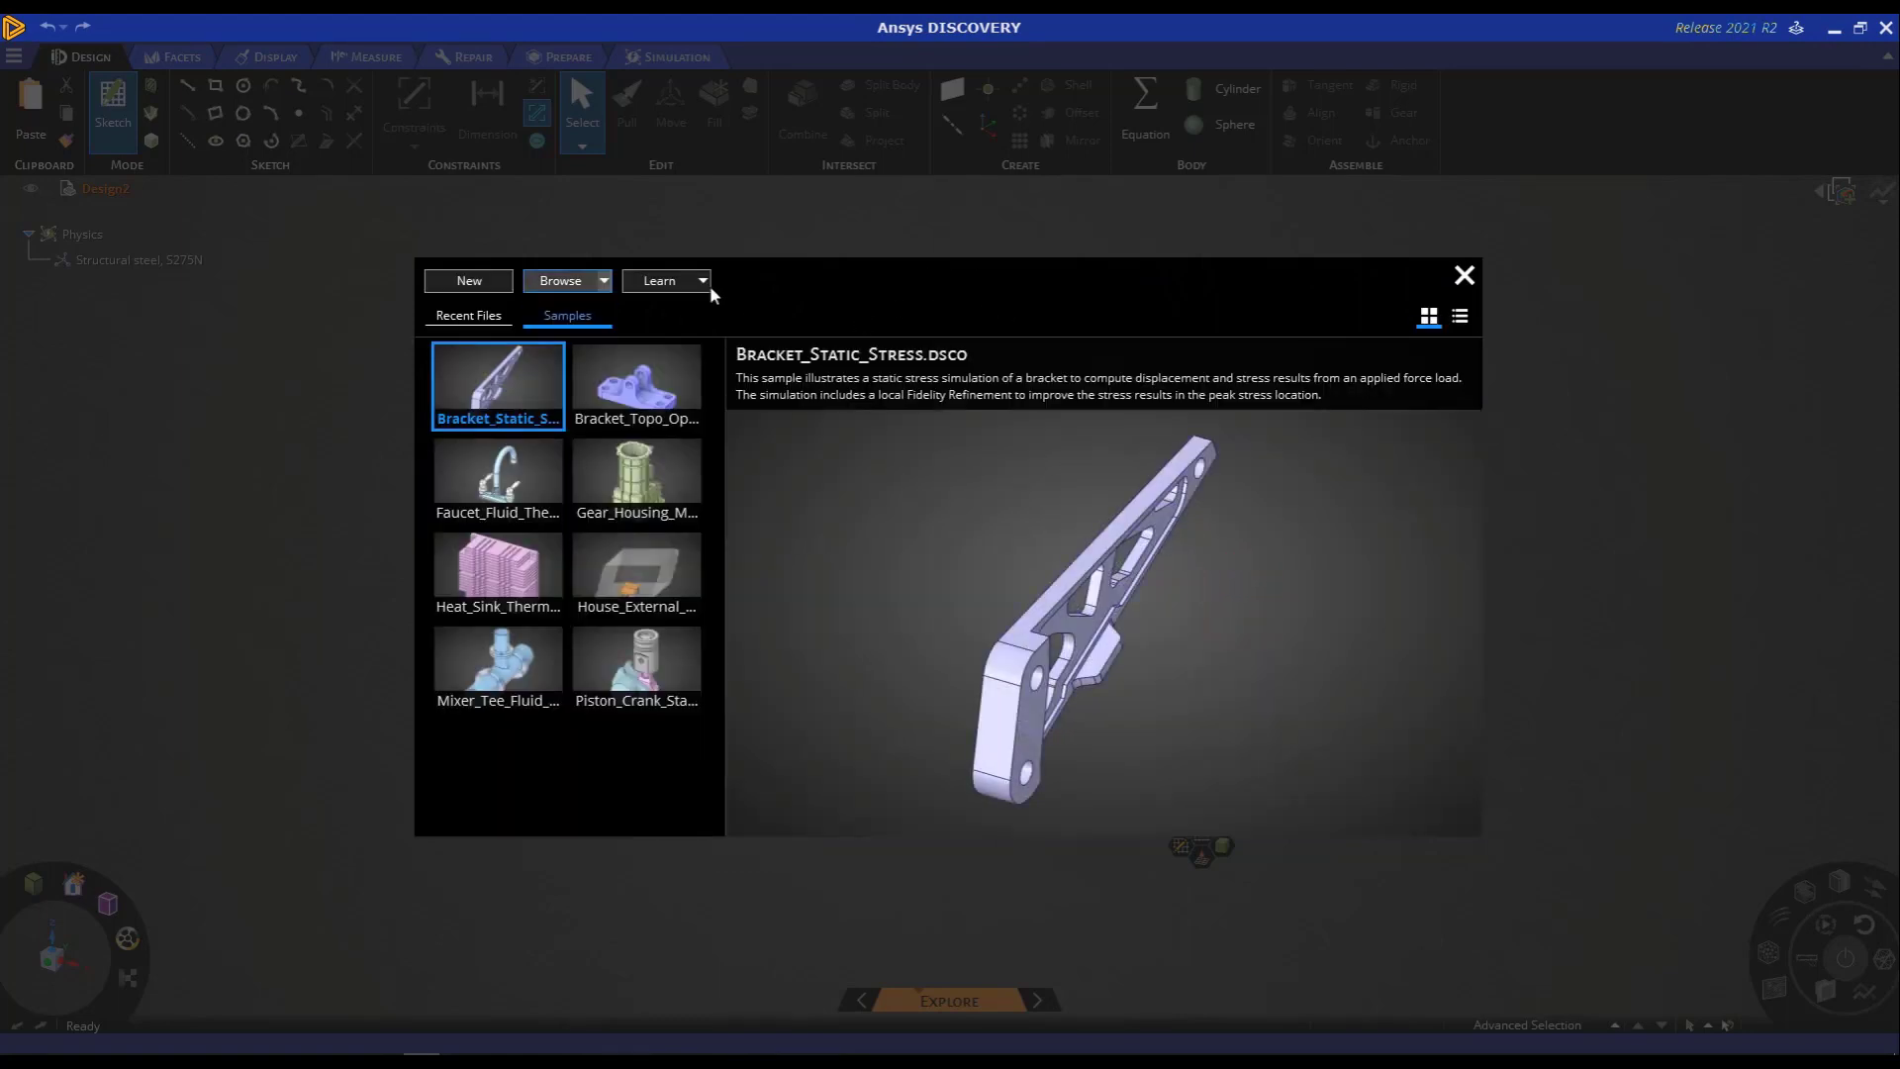
Step: Open the Mounting Bracket file through Browse > Open Geometry File
left_click(604, 281)
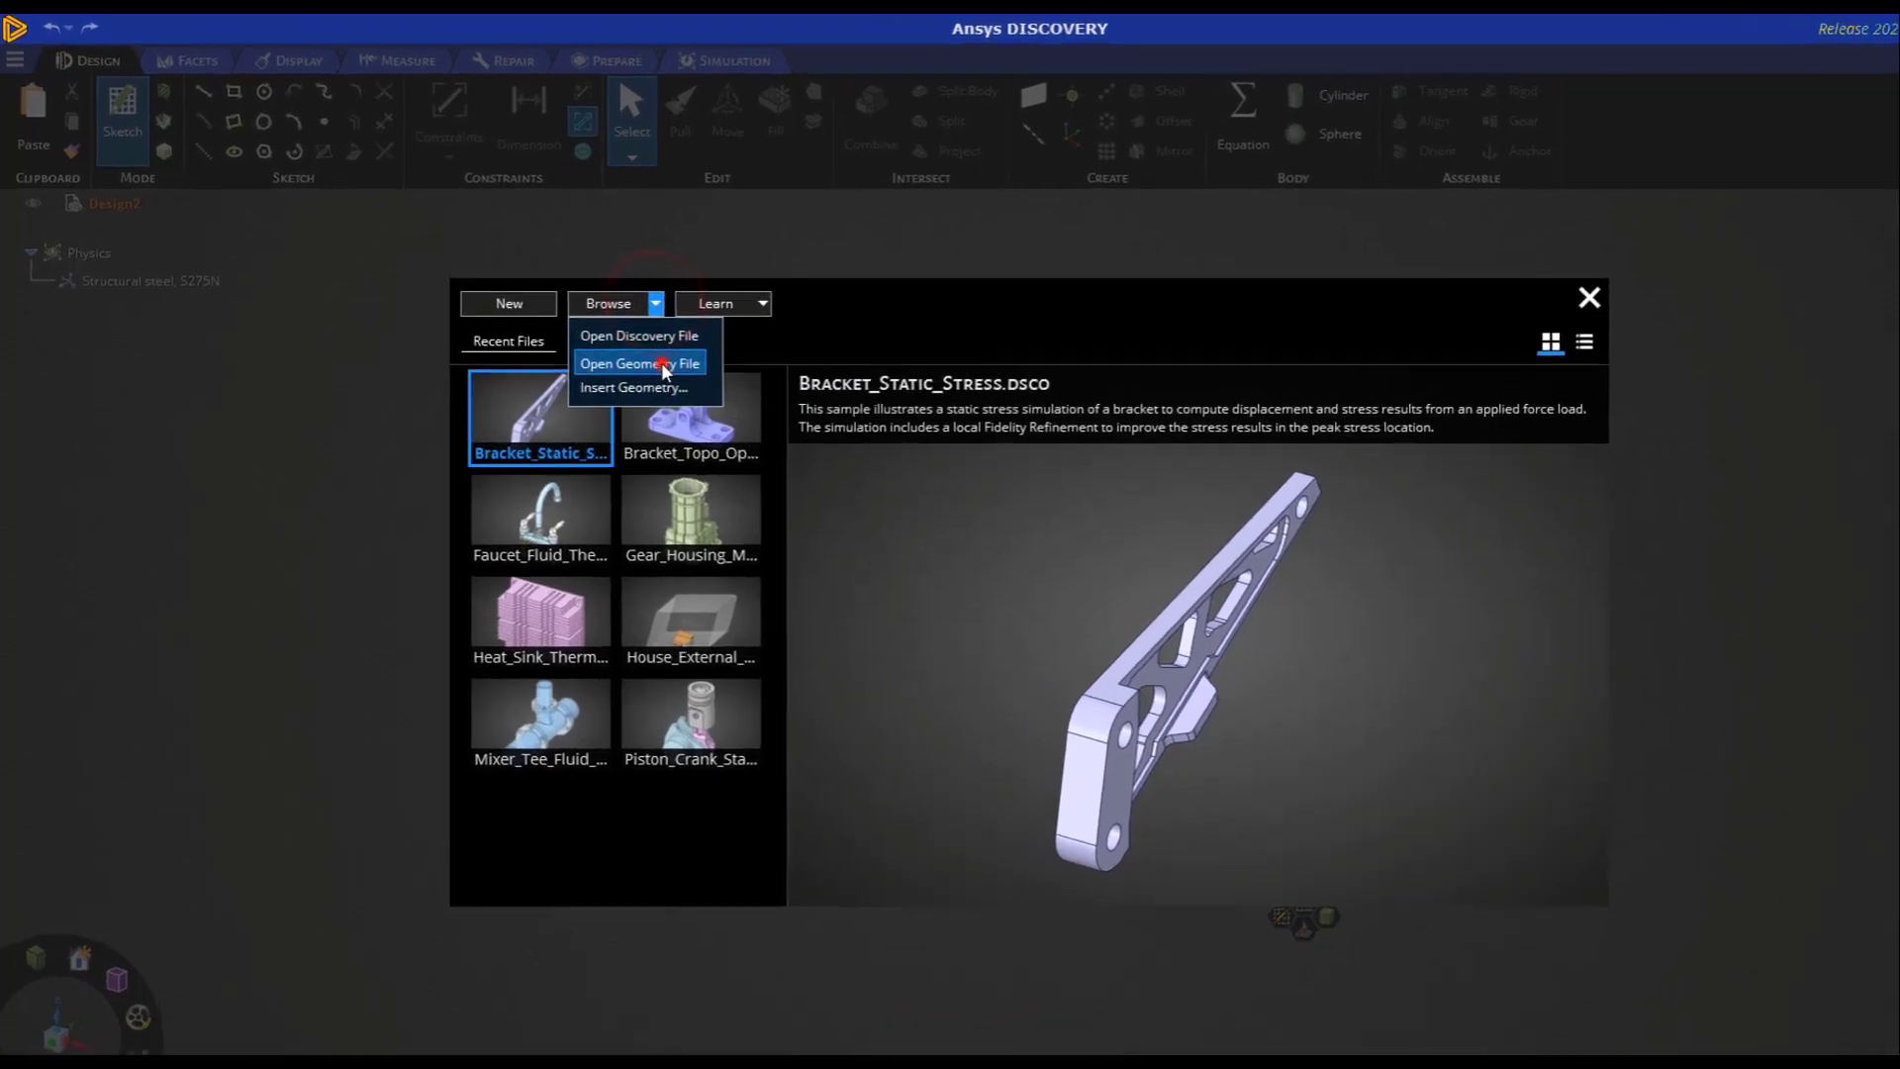
left_click(661, 363)
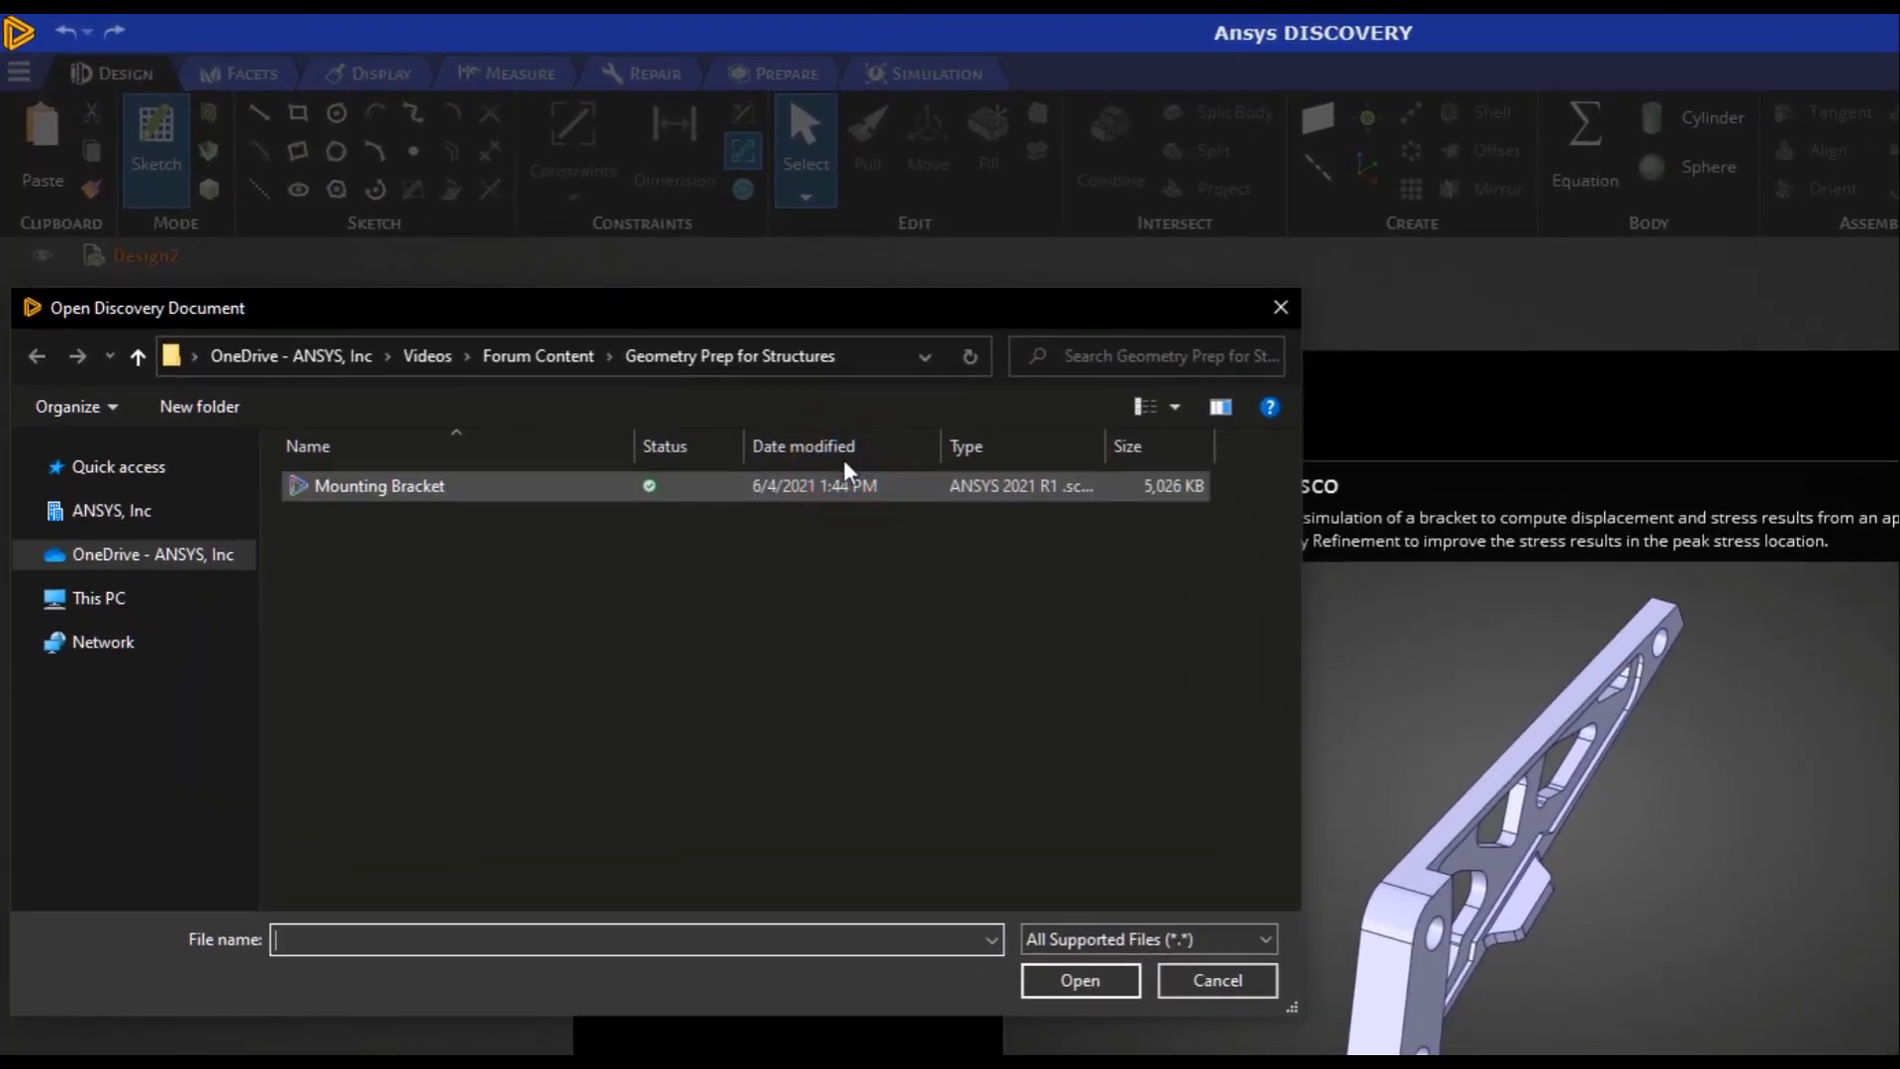
left_click(847, 490)
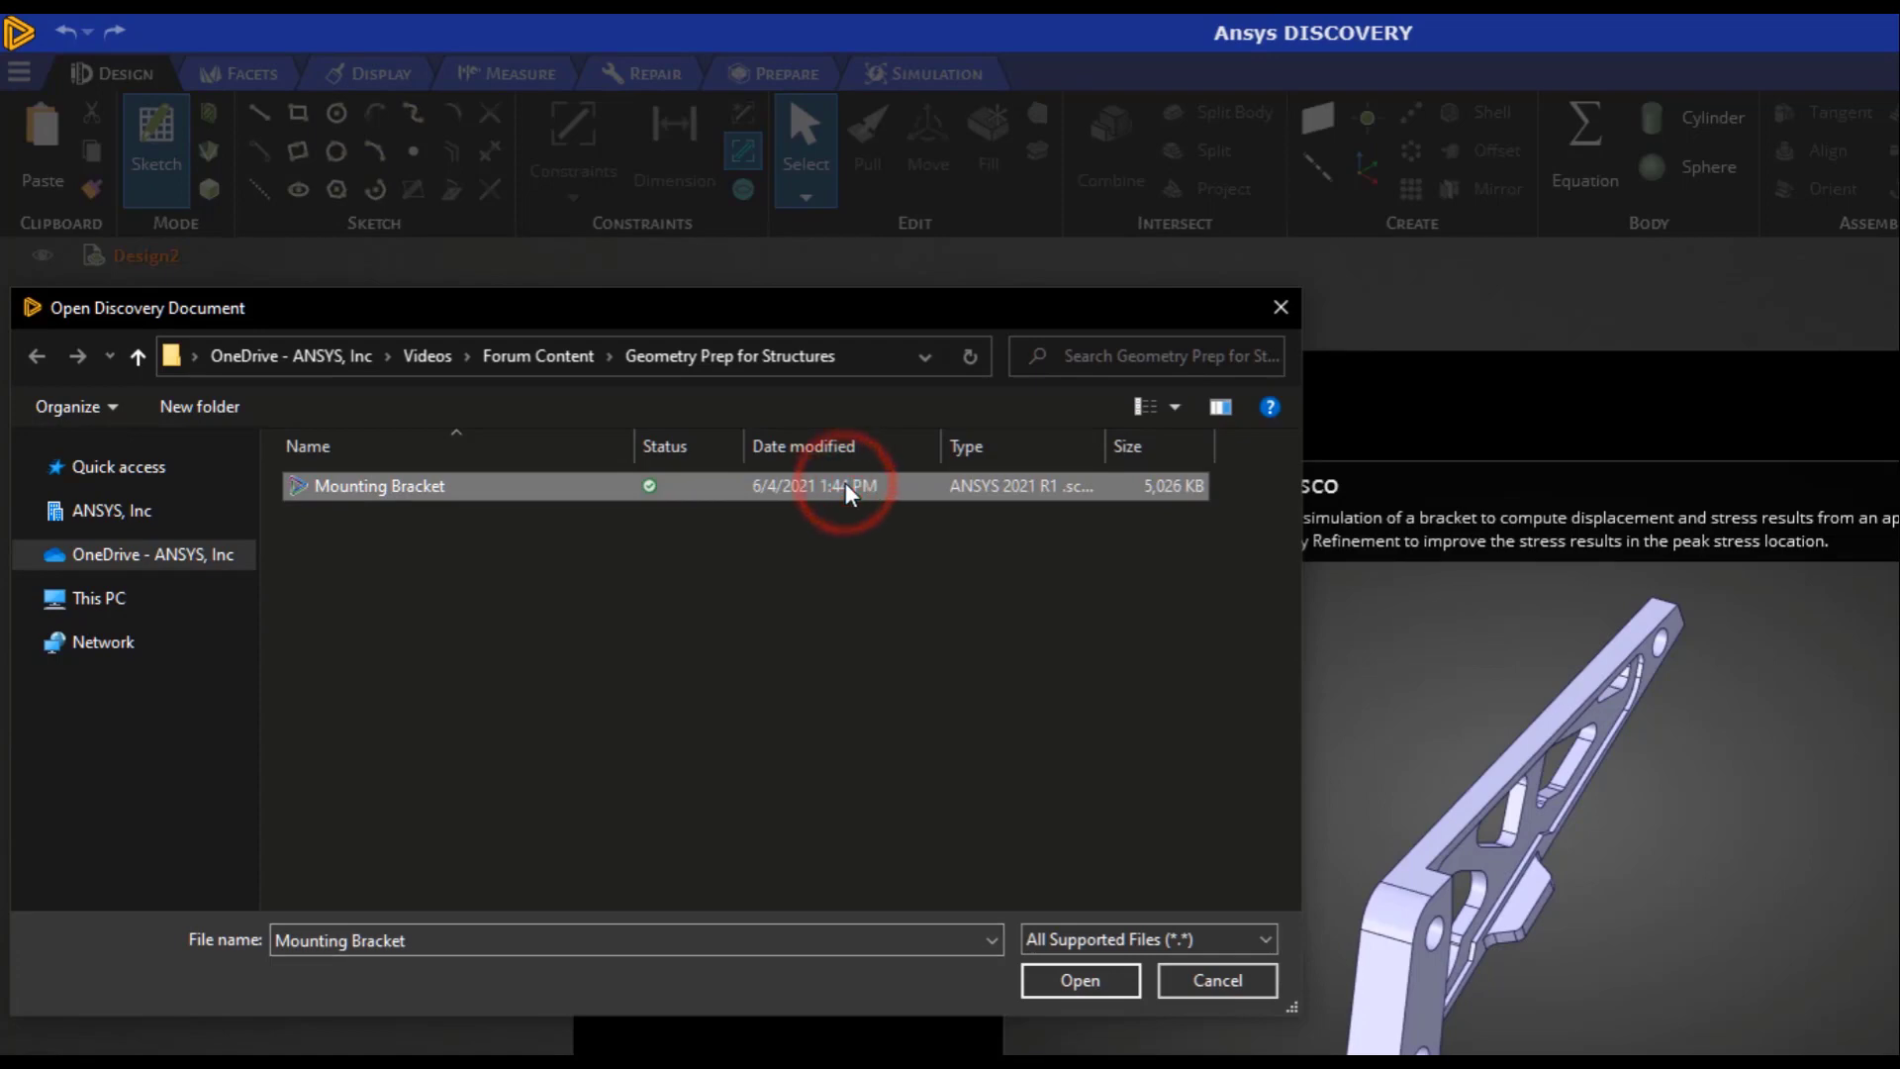
left_click(1263, 945)
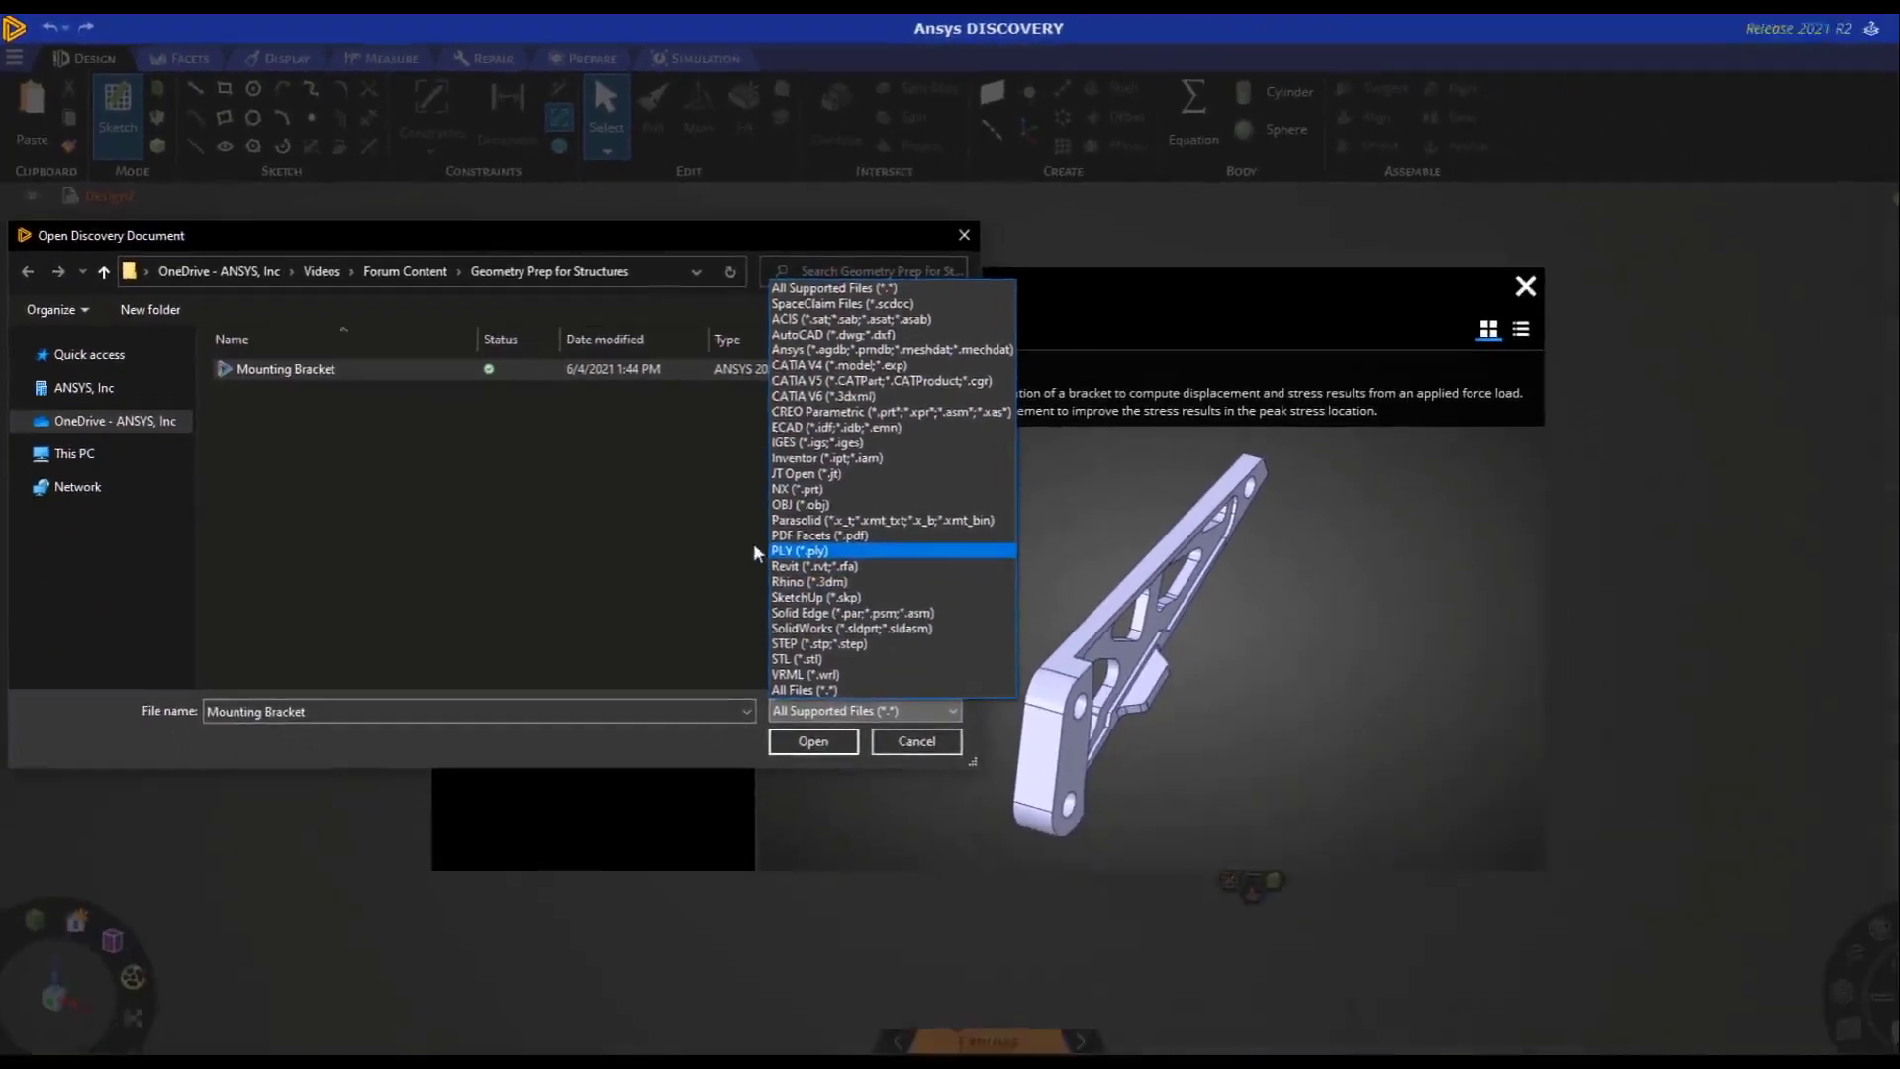
left_click(1001, 718)
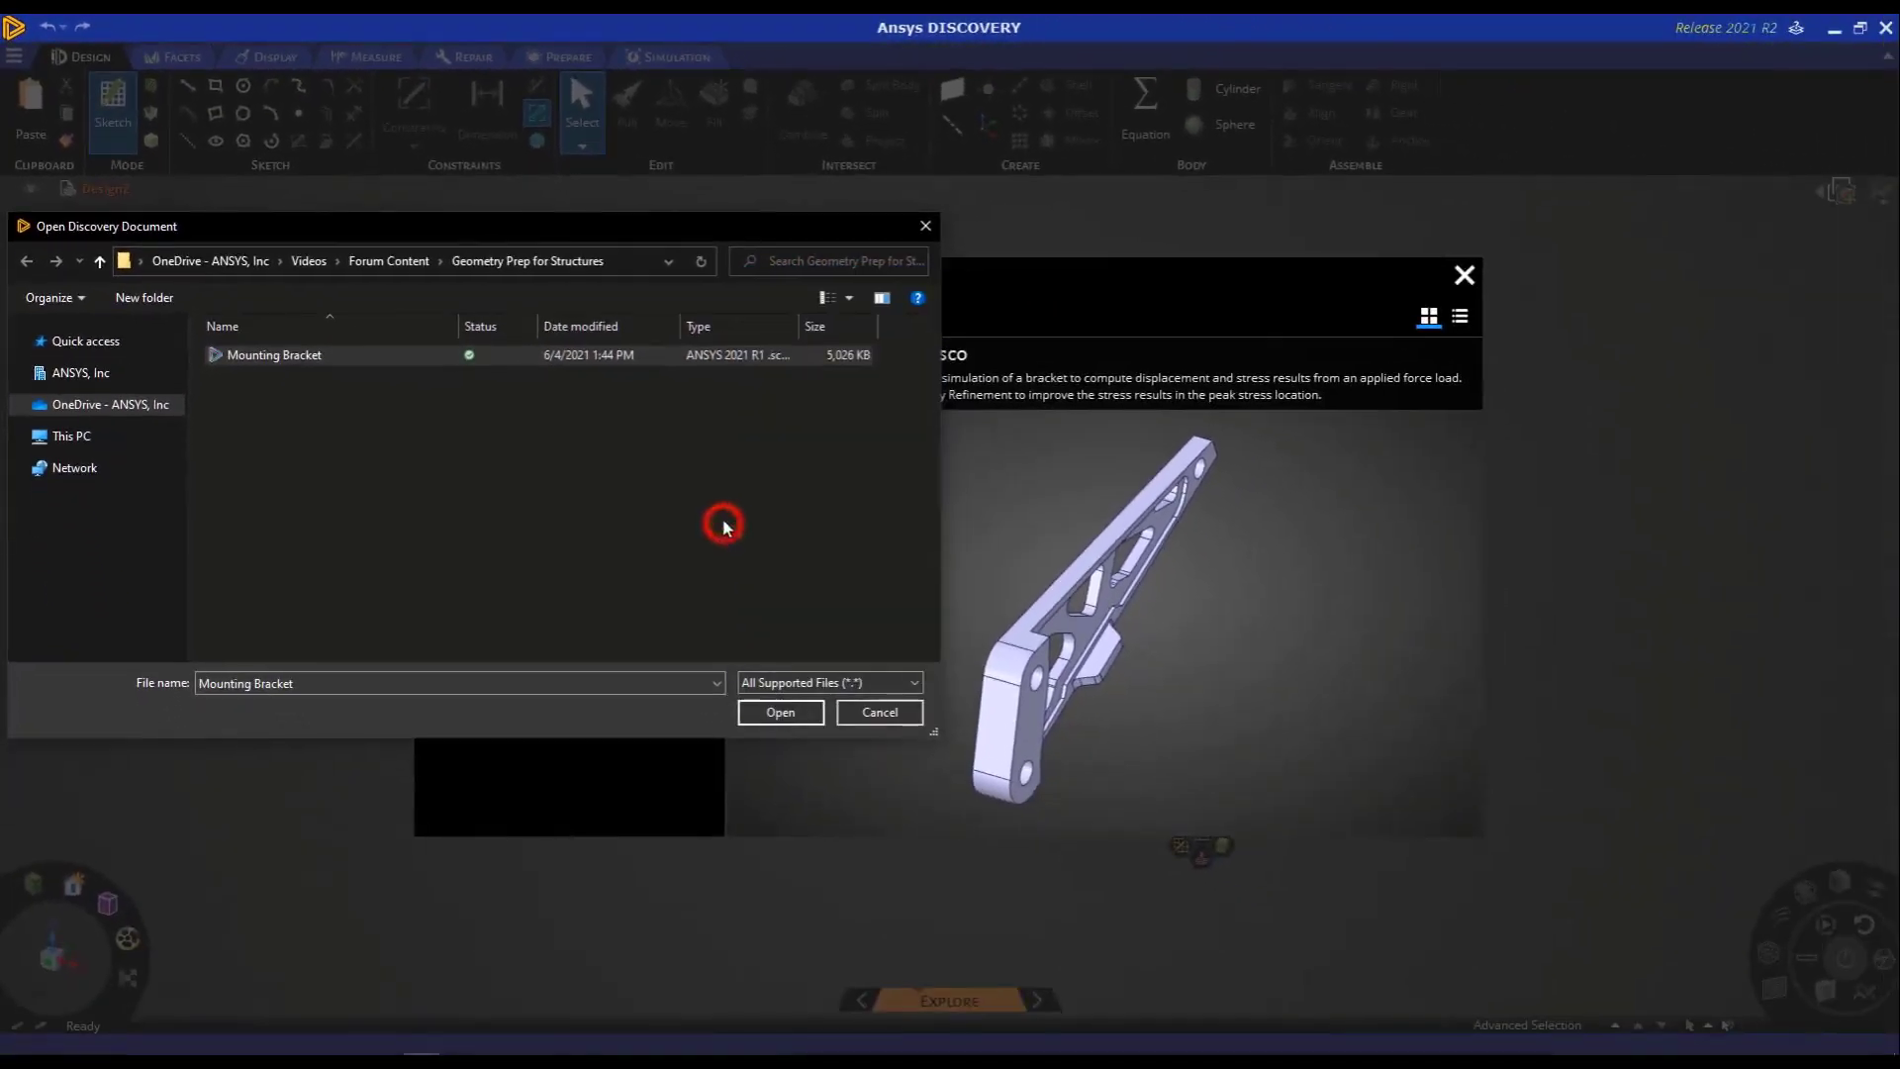
left_click(699, 354)
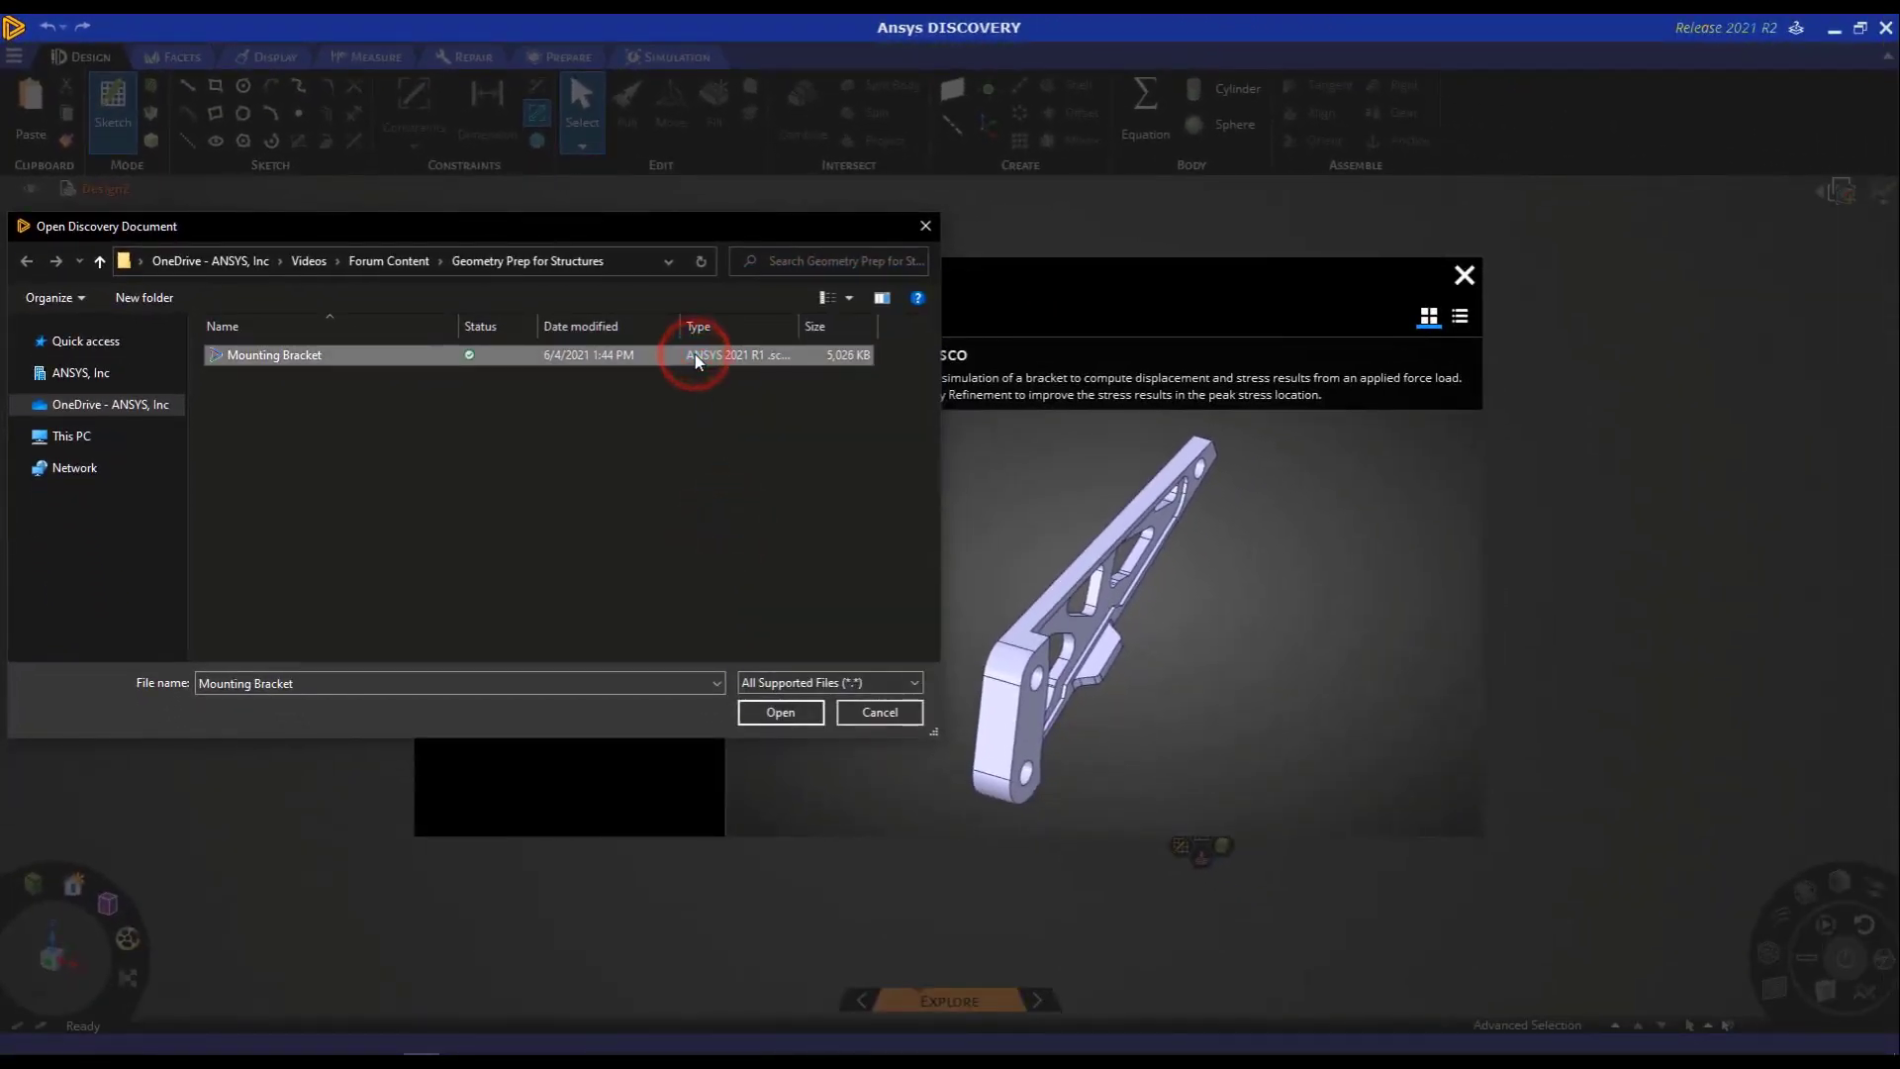
left_click(780, 711)
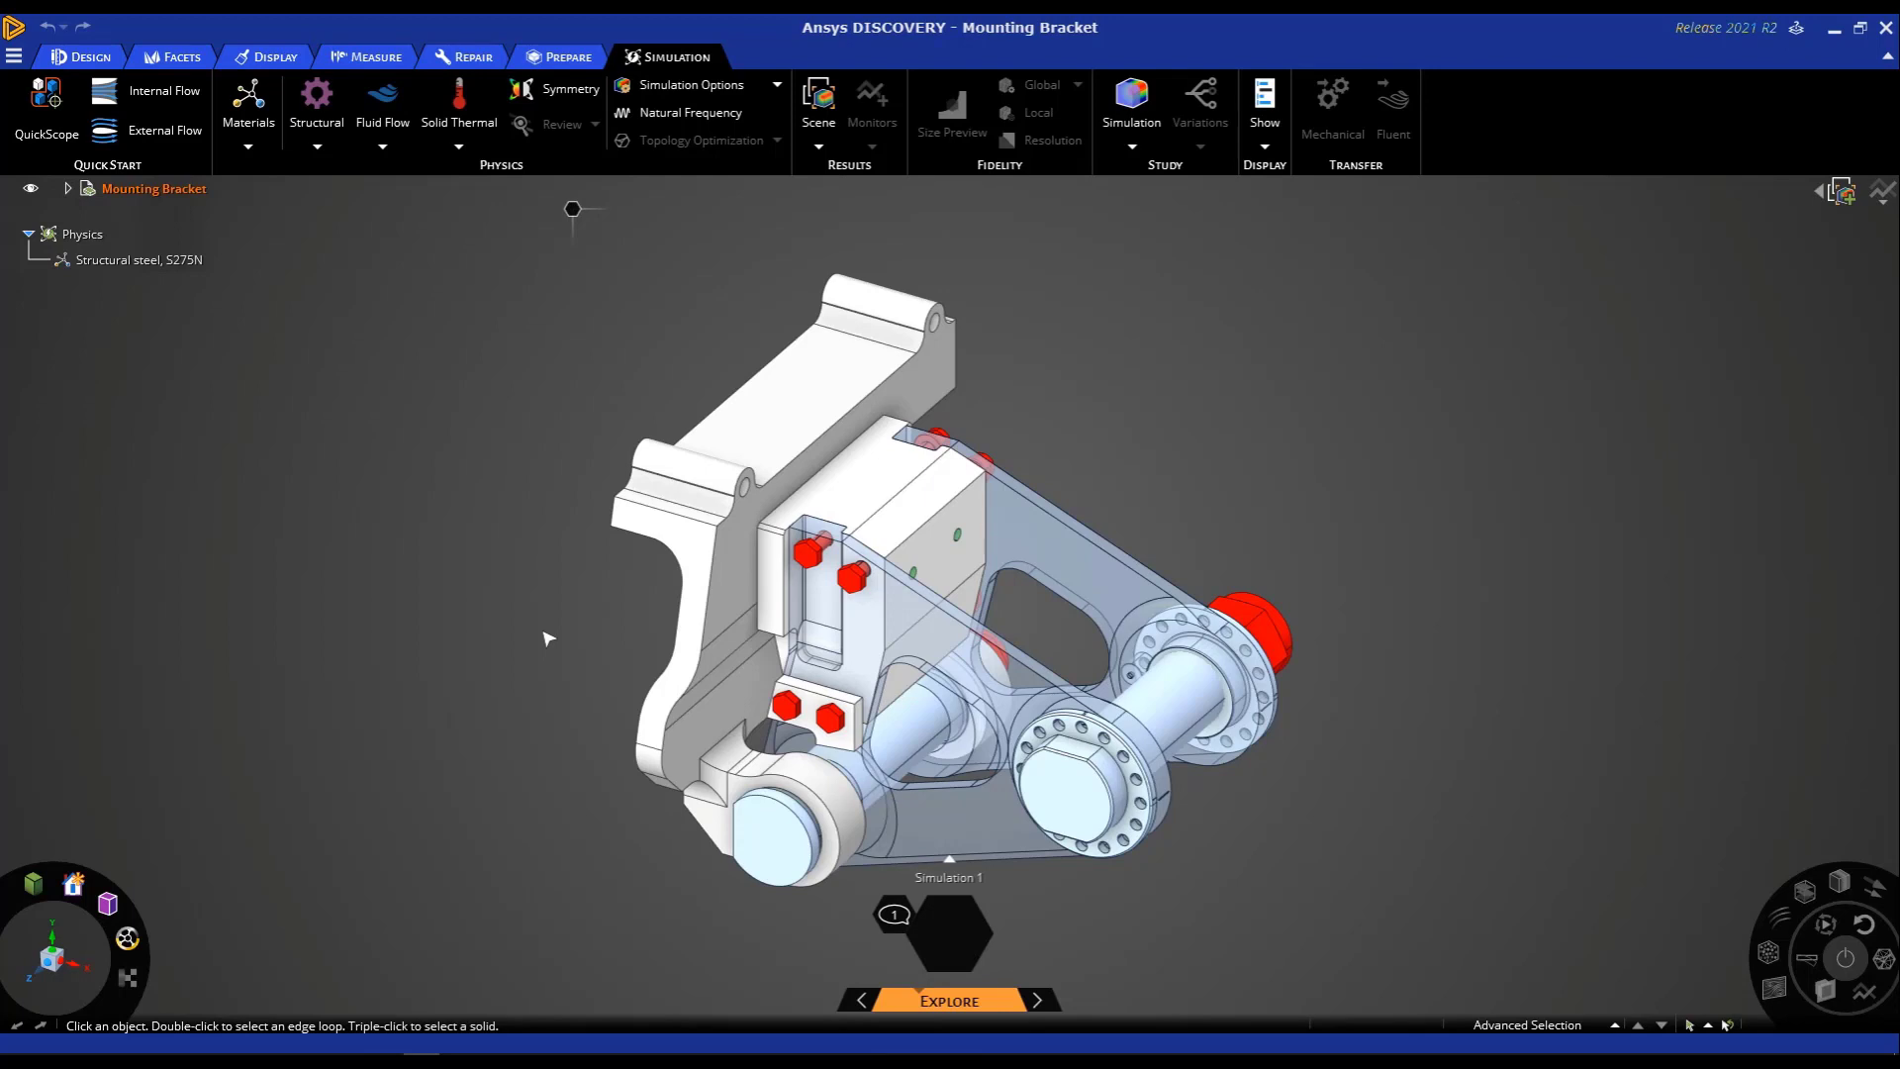
Step: Go back from the Explore stage to the Model stage to list the bracket's component groups
mouse_move(1509, 630)
left_mouse_down()
mouse_move(1226, 875)
mouse_move(1276, 889)
left_mouse_up()
left_click_drag(1185, 816, 1120, 952)
left_click(857, 1002)
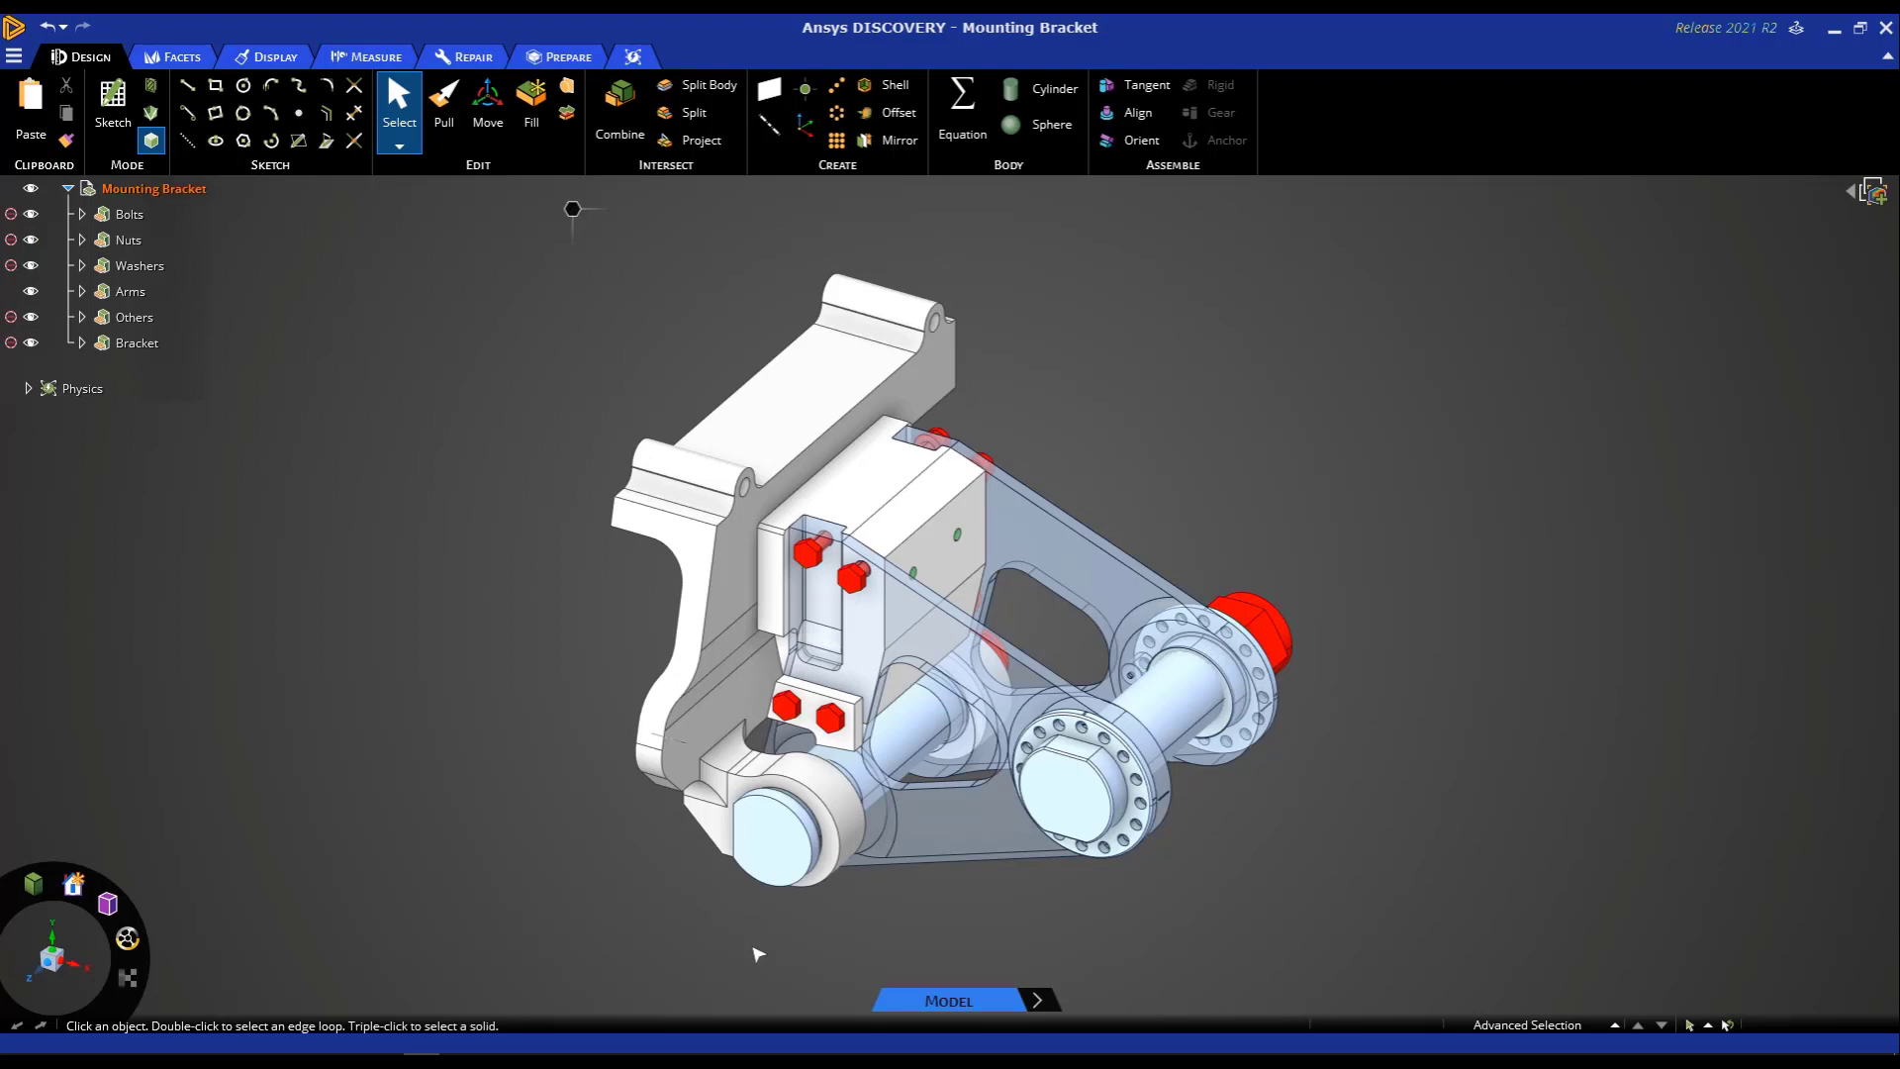
Step: In Settings > General, set Default stage for new documents to Model, then close Settings
left_click(16, 57)
left_click(66, 340)
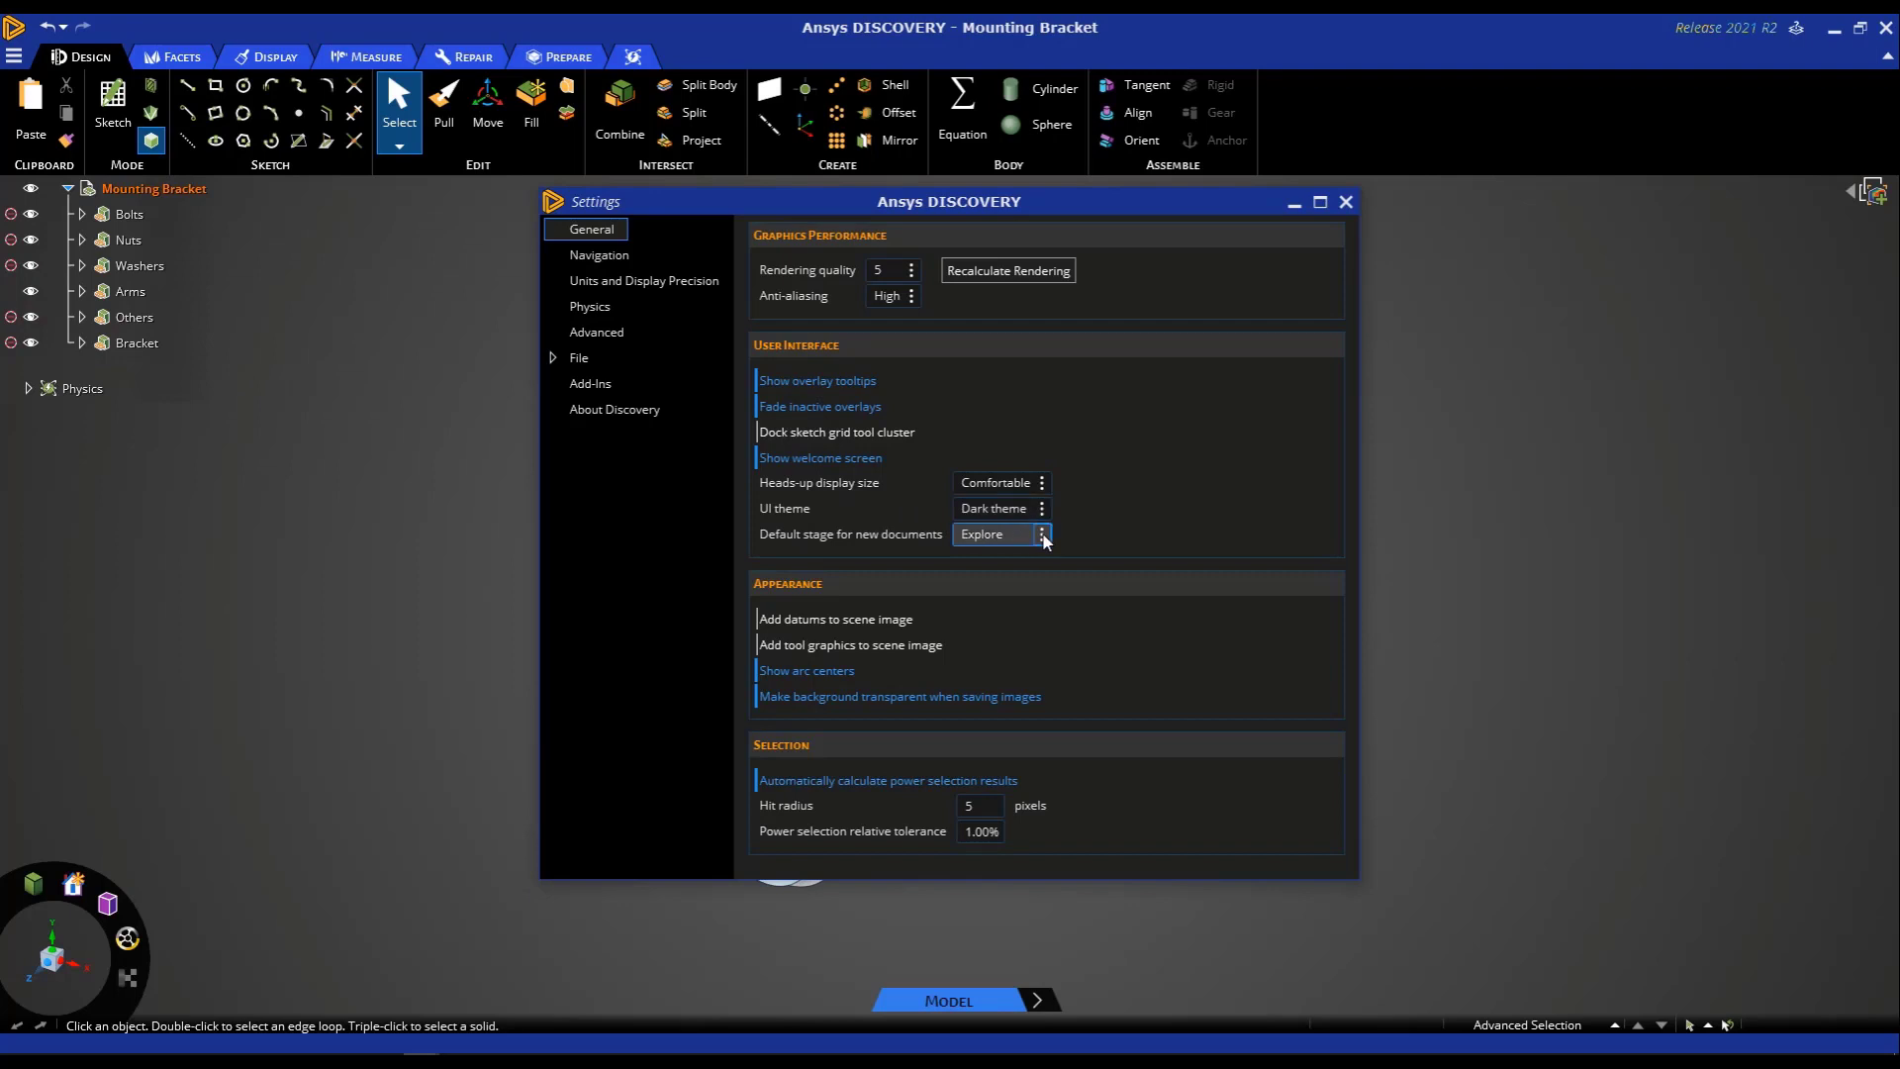
left_click(1043, 535)
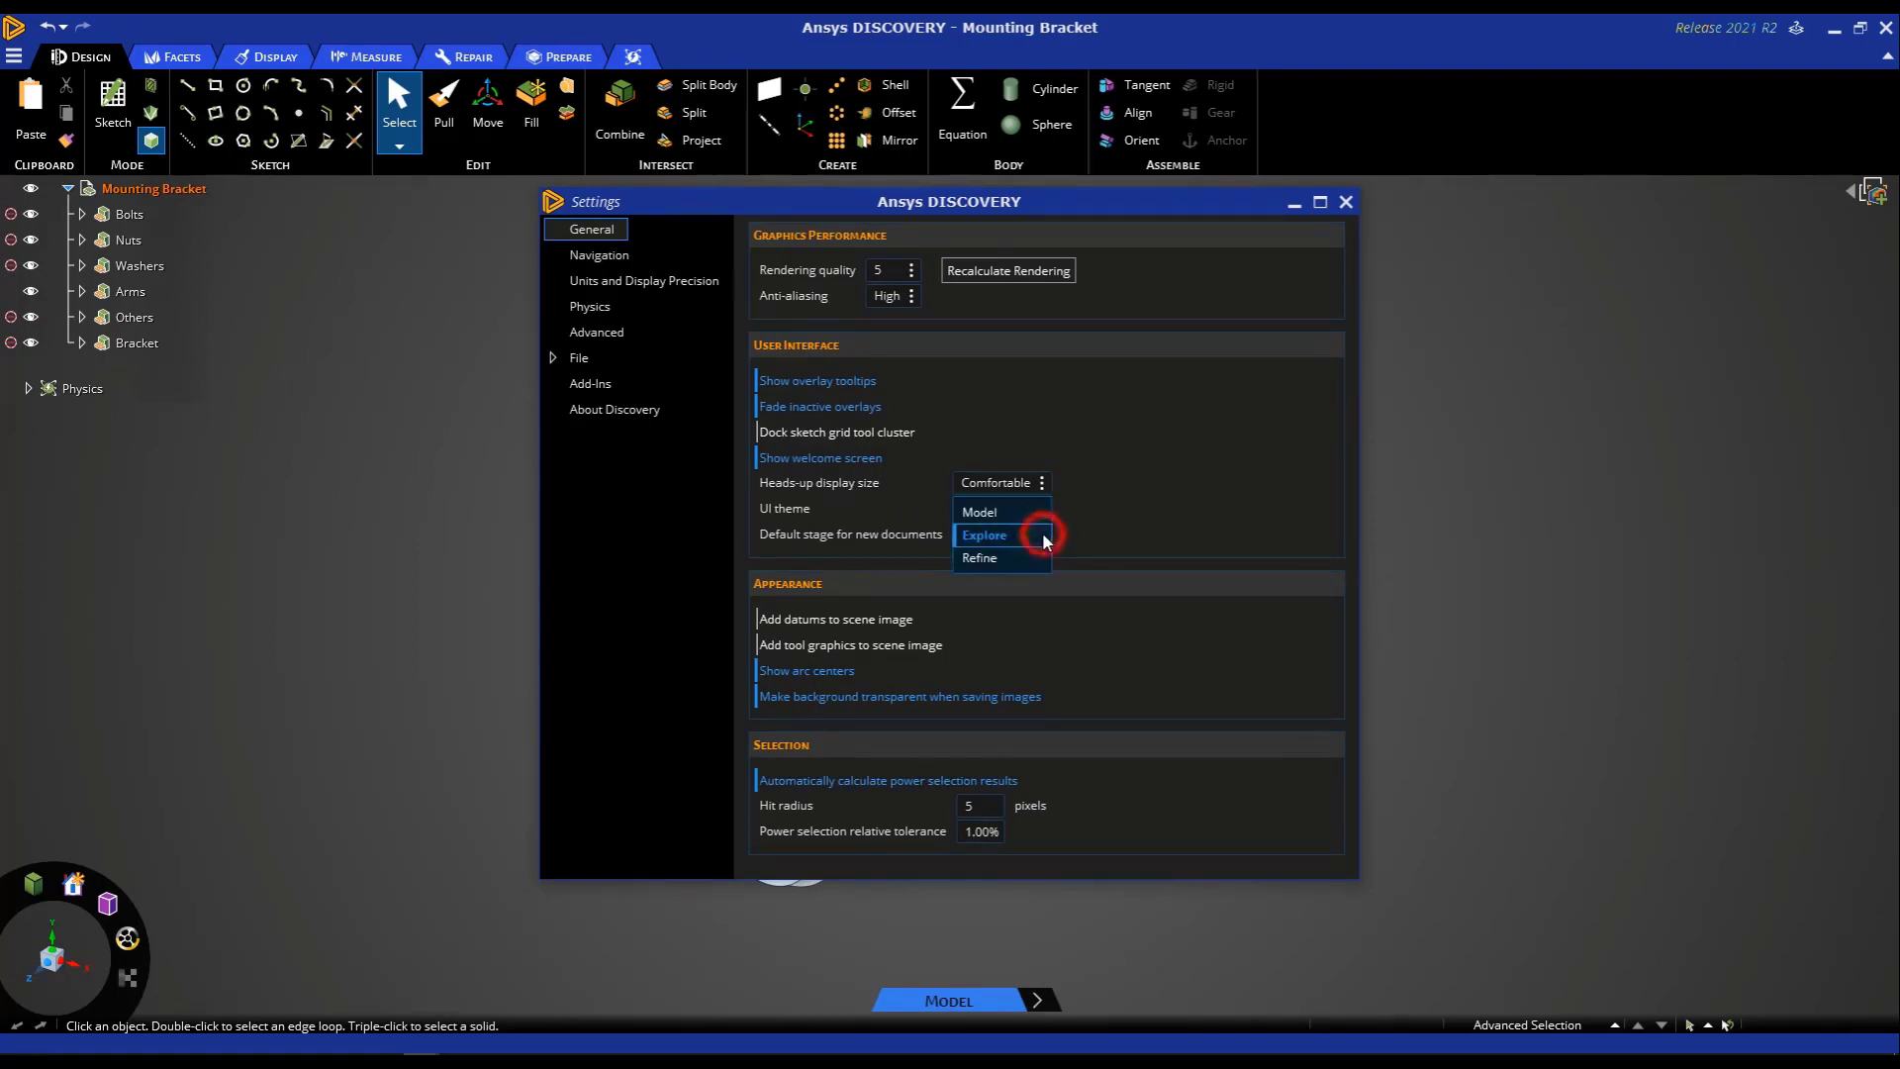
left_click(999, 513)
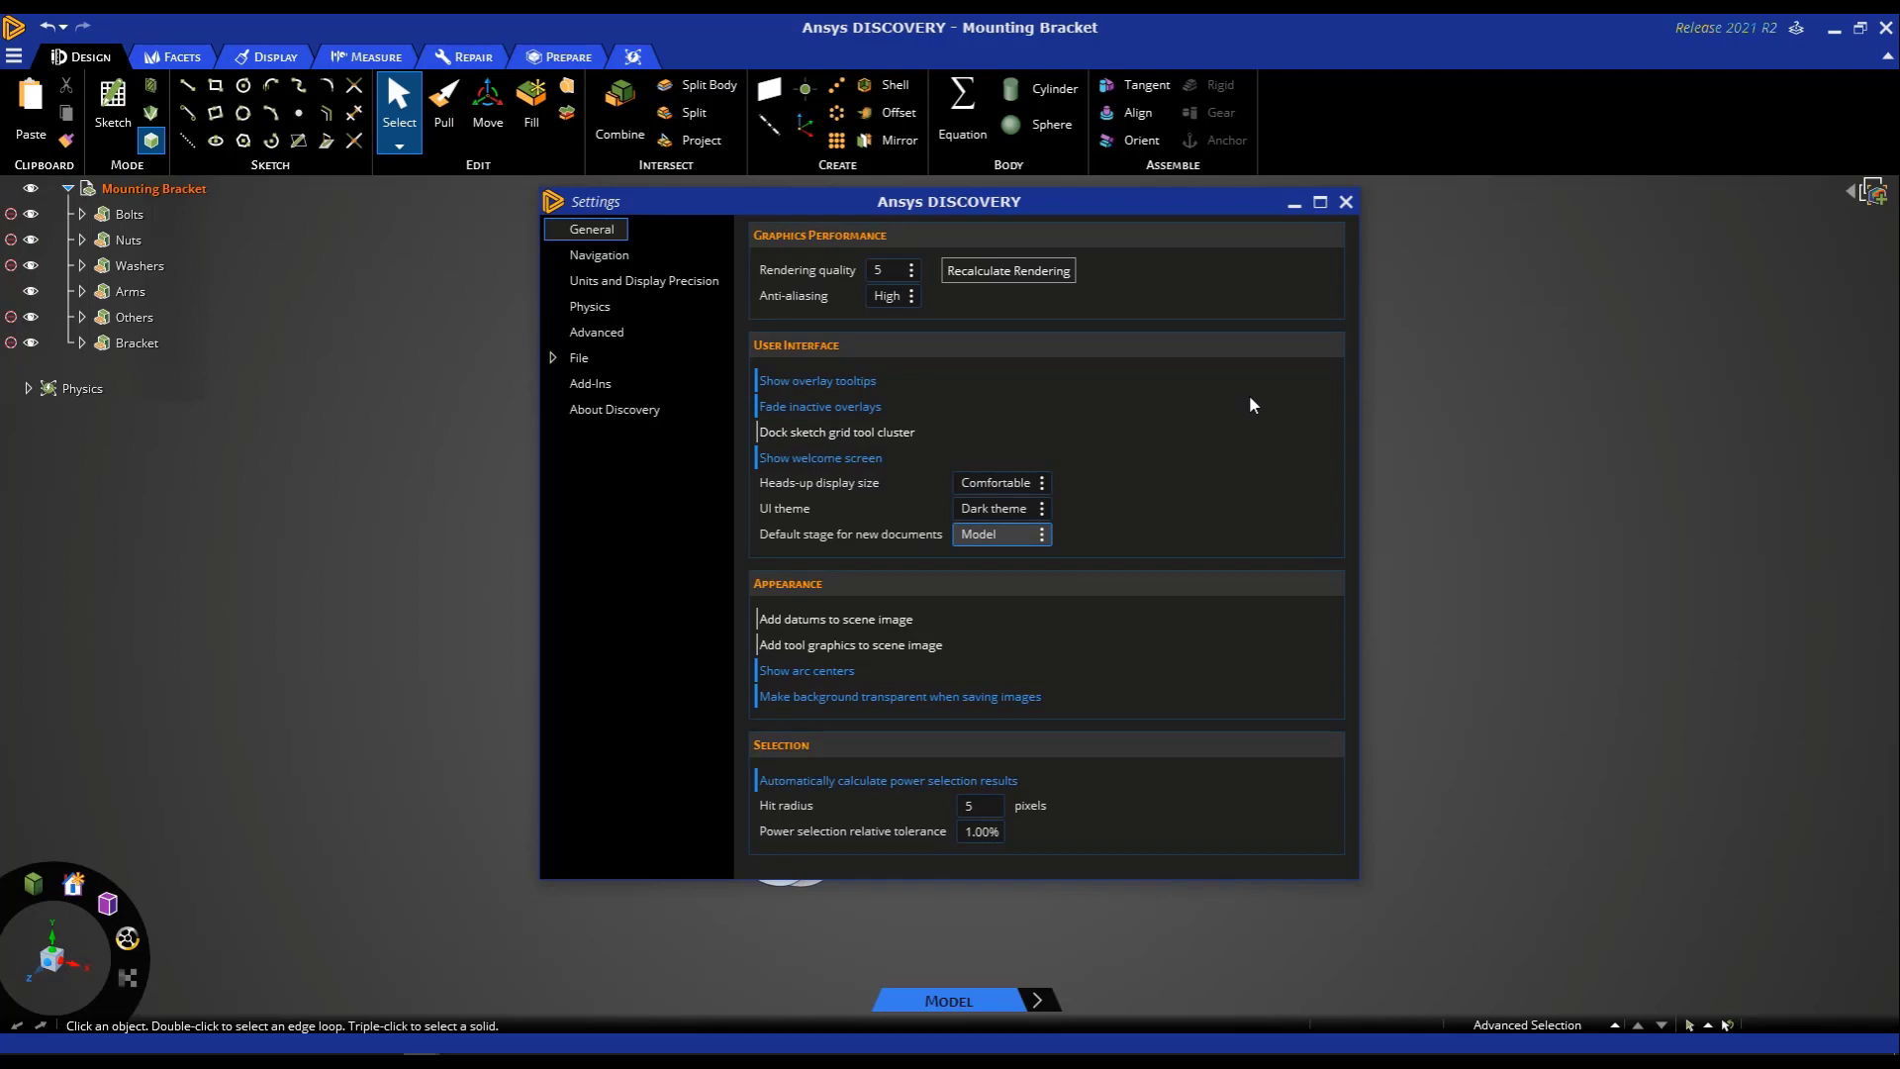
left_click(1348, 202)
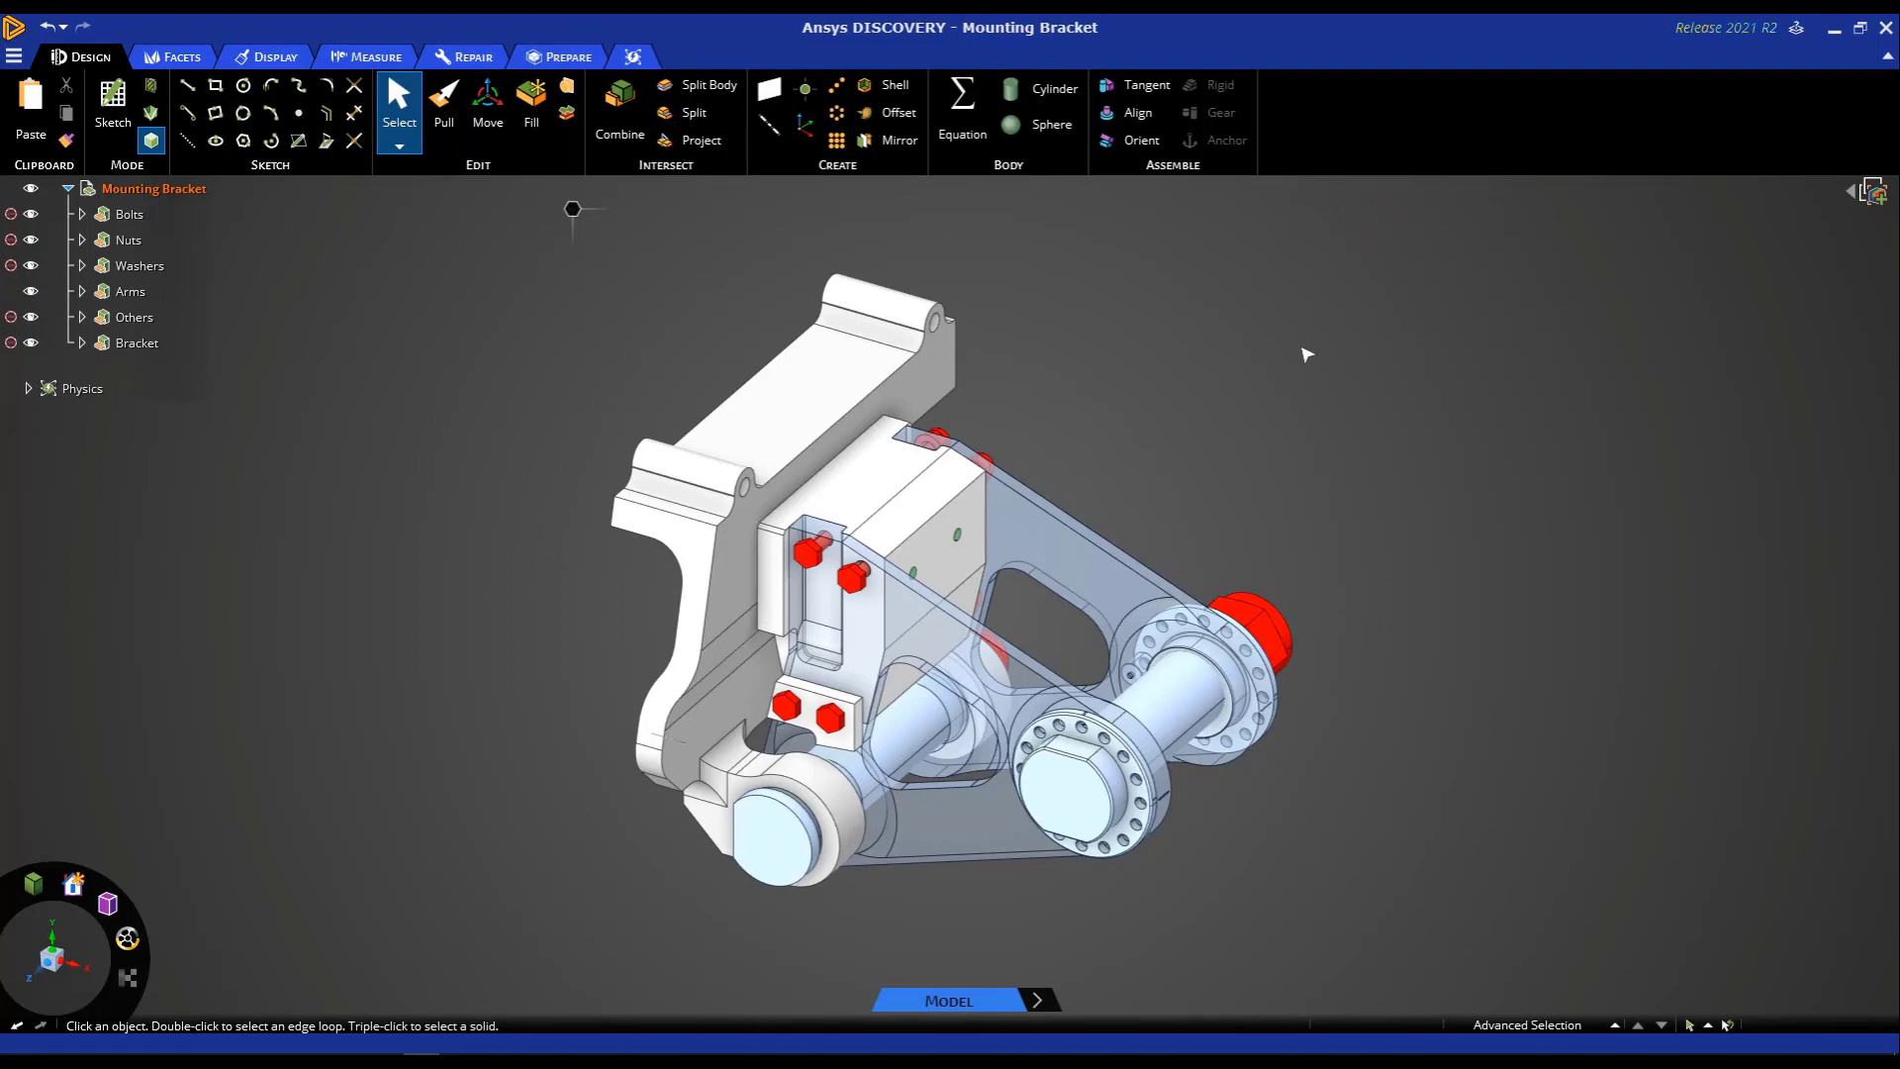
Step: Orbit the bracket slightly, pan it across the viewport, then zoom in and back out
middle_click(1307, 354)
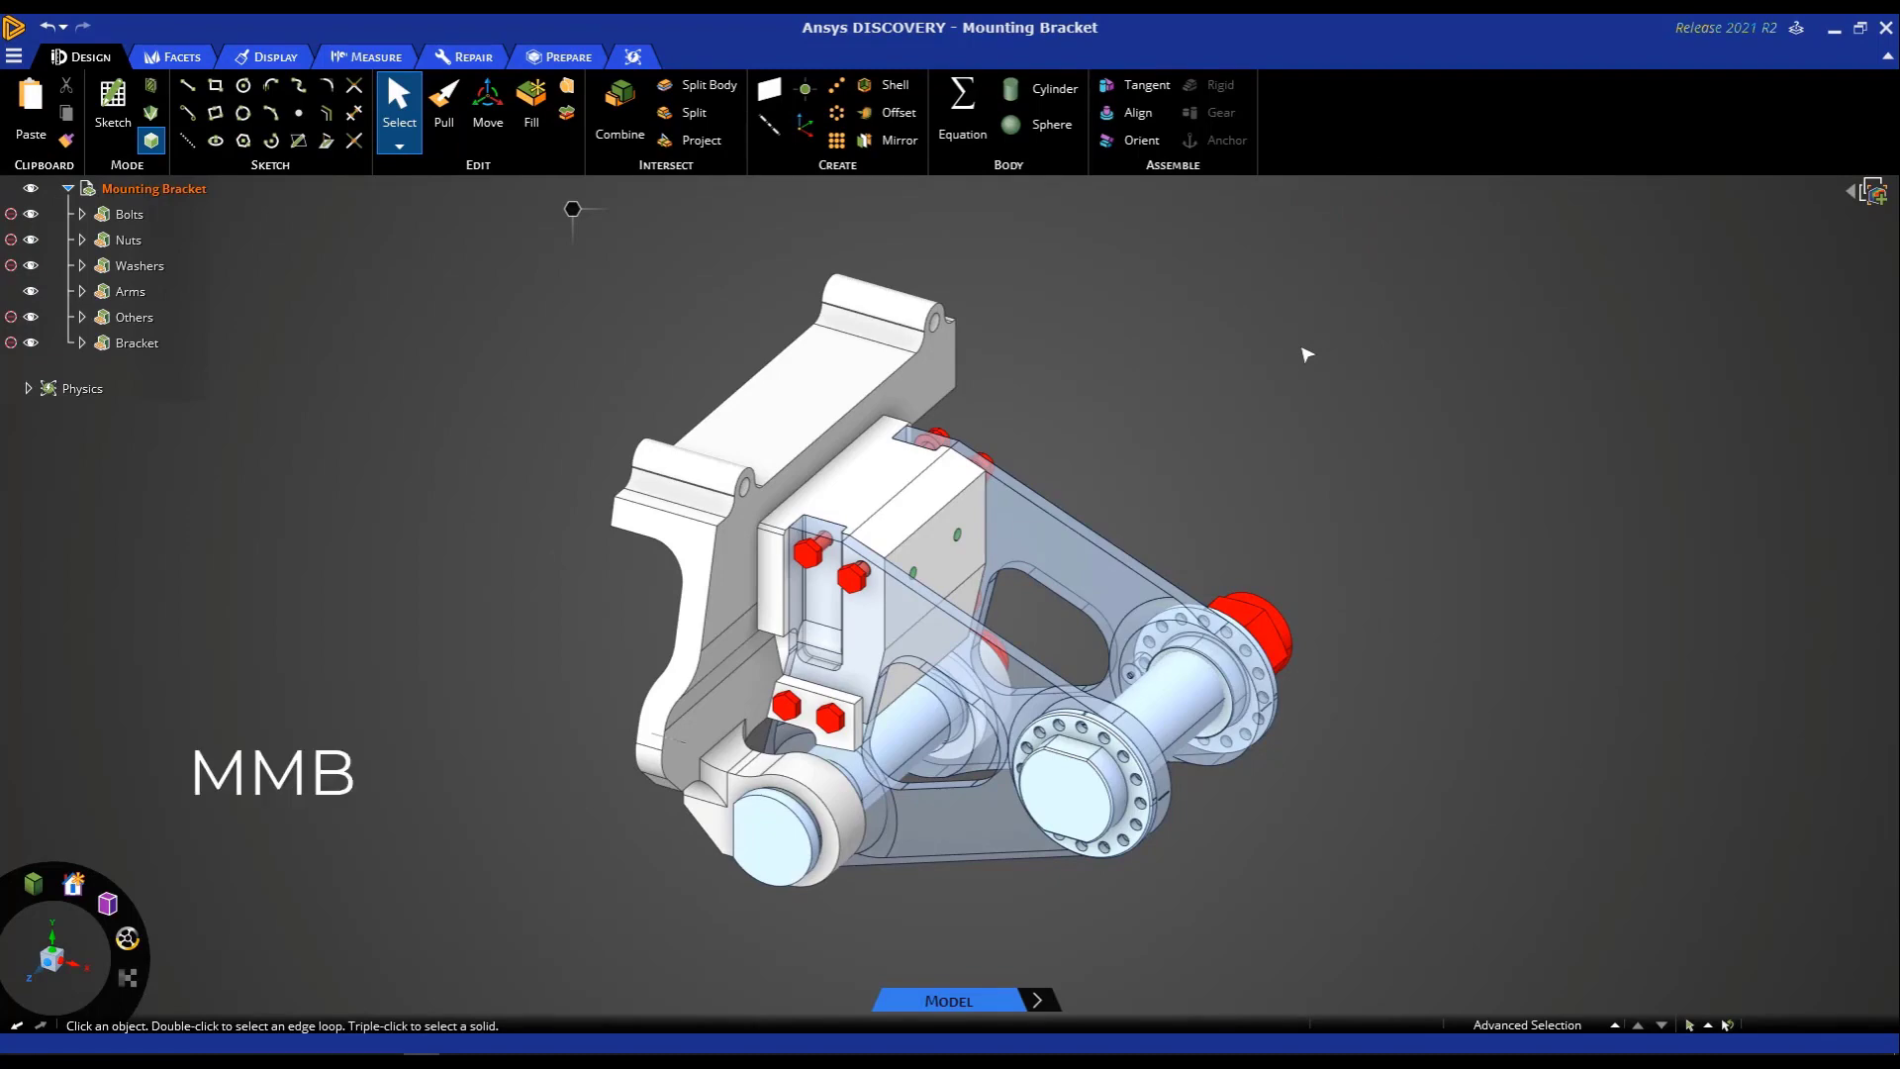
middle_click_drag(1307, 354, 1244, 349)
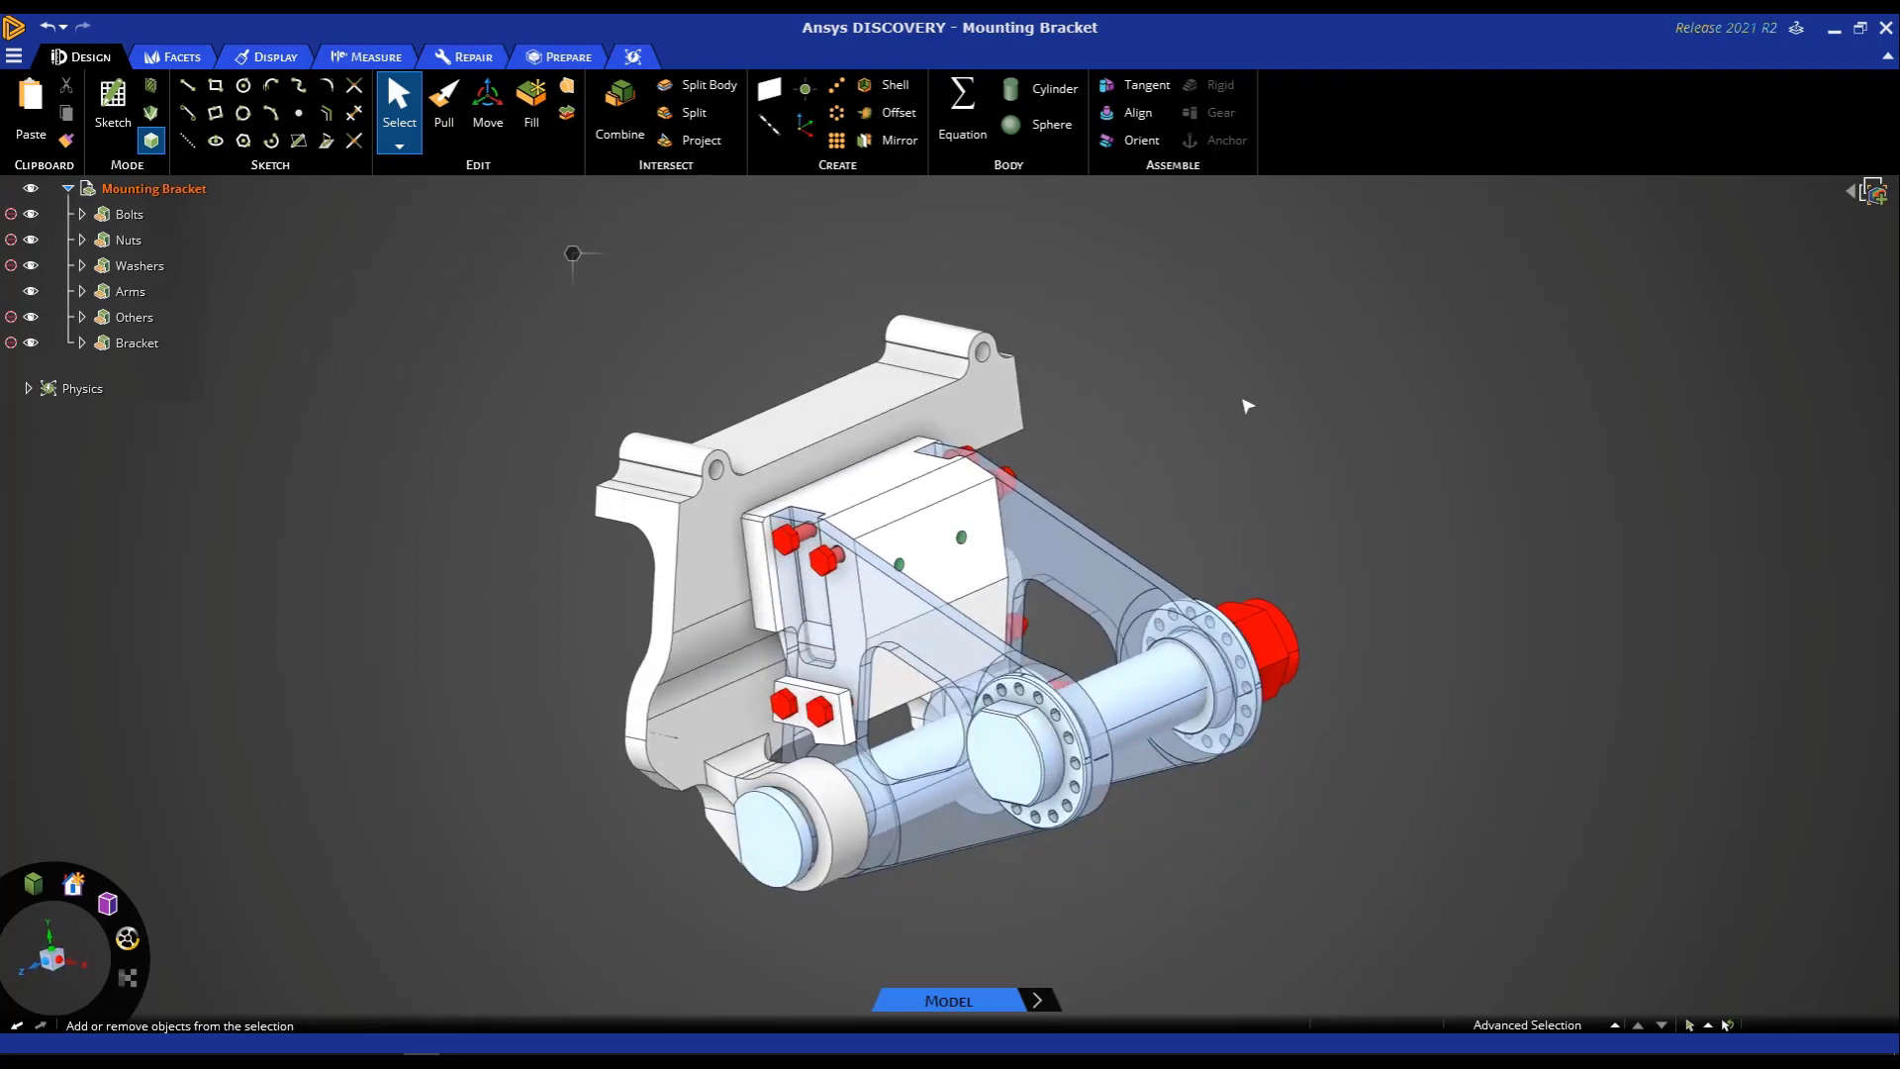
middle_click_drag(1248, 406, 1171, 373, "ctrl")
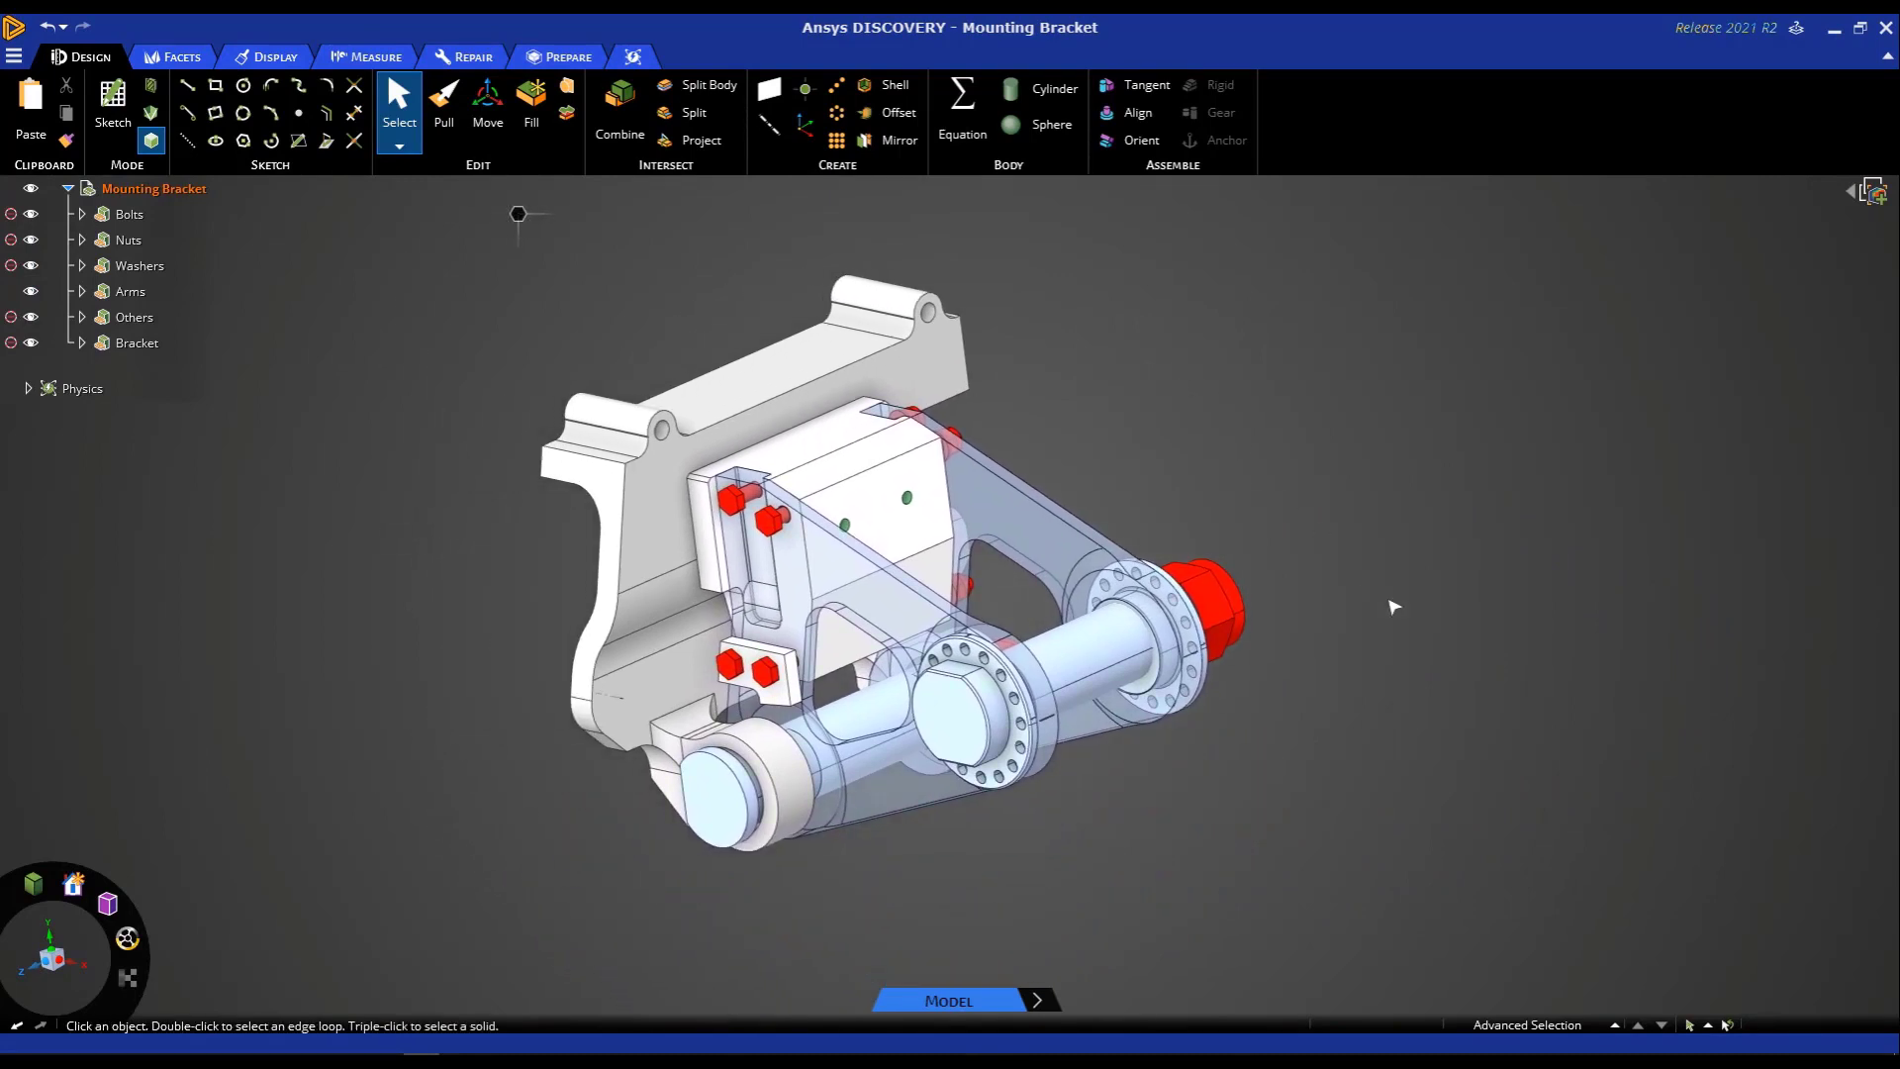
mouse_move(1326, 513)
middle_mouse_down("shift")
mouse_move(1302, 530)
mouse_move(1336, 492)
middle_mouse_up("shift")
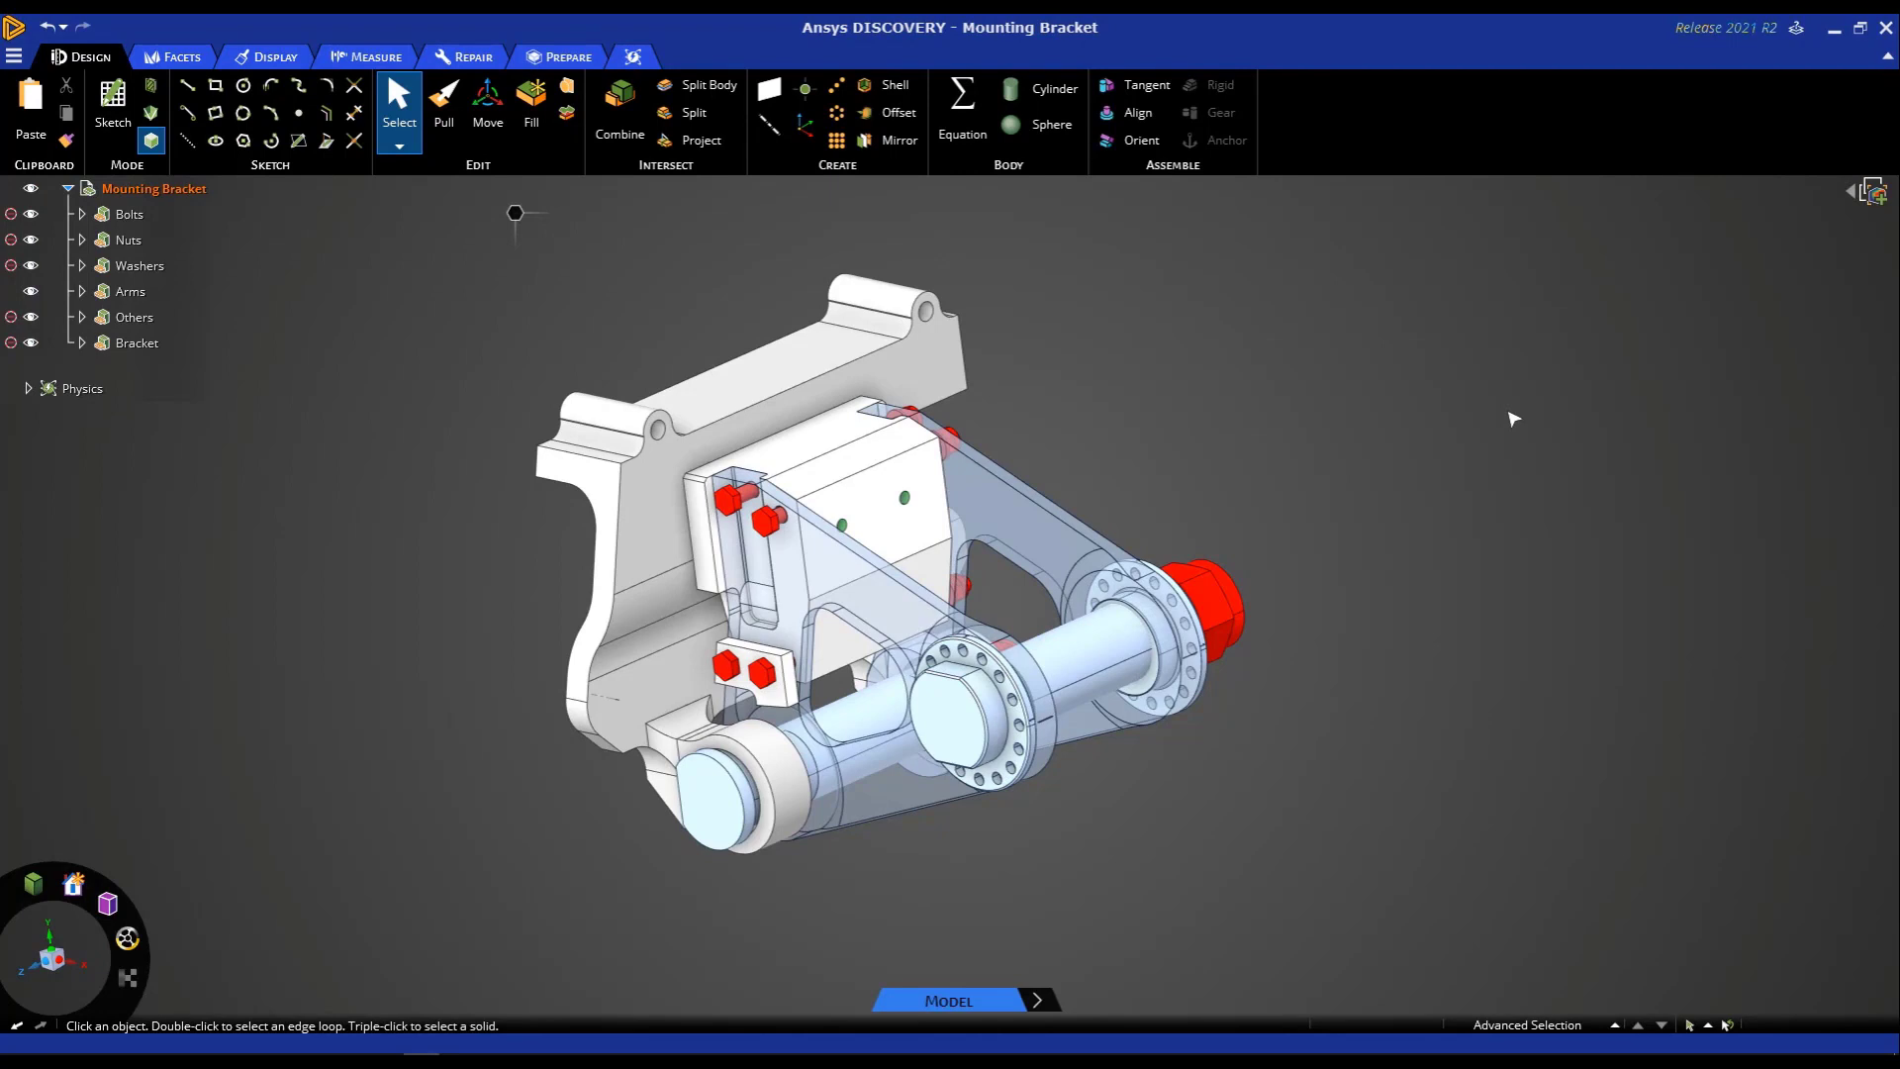
left_click(12, 60)
left_click(45, 346)
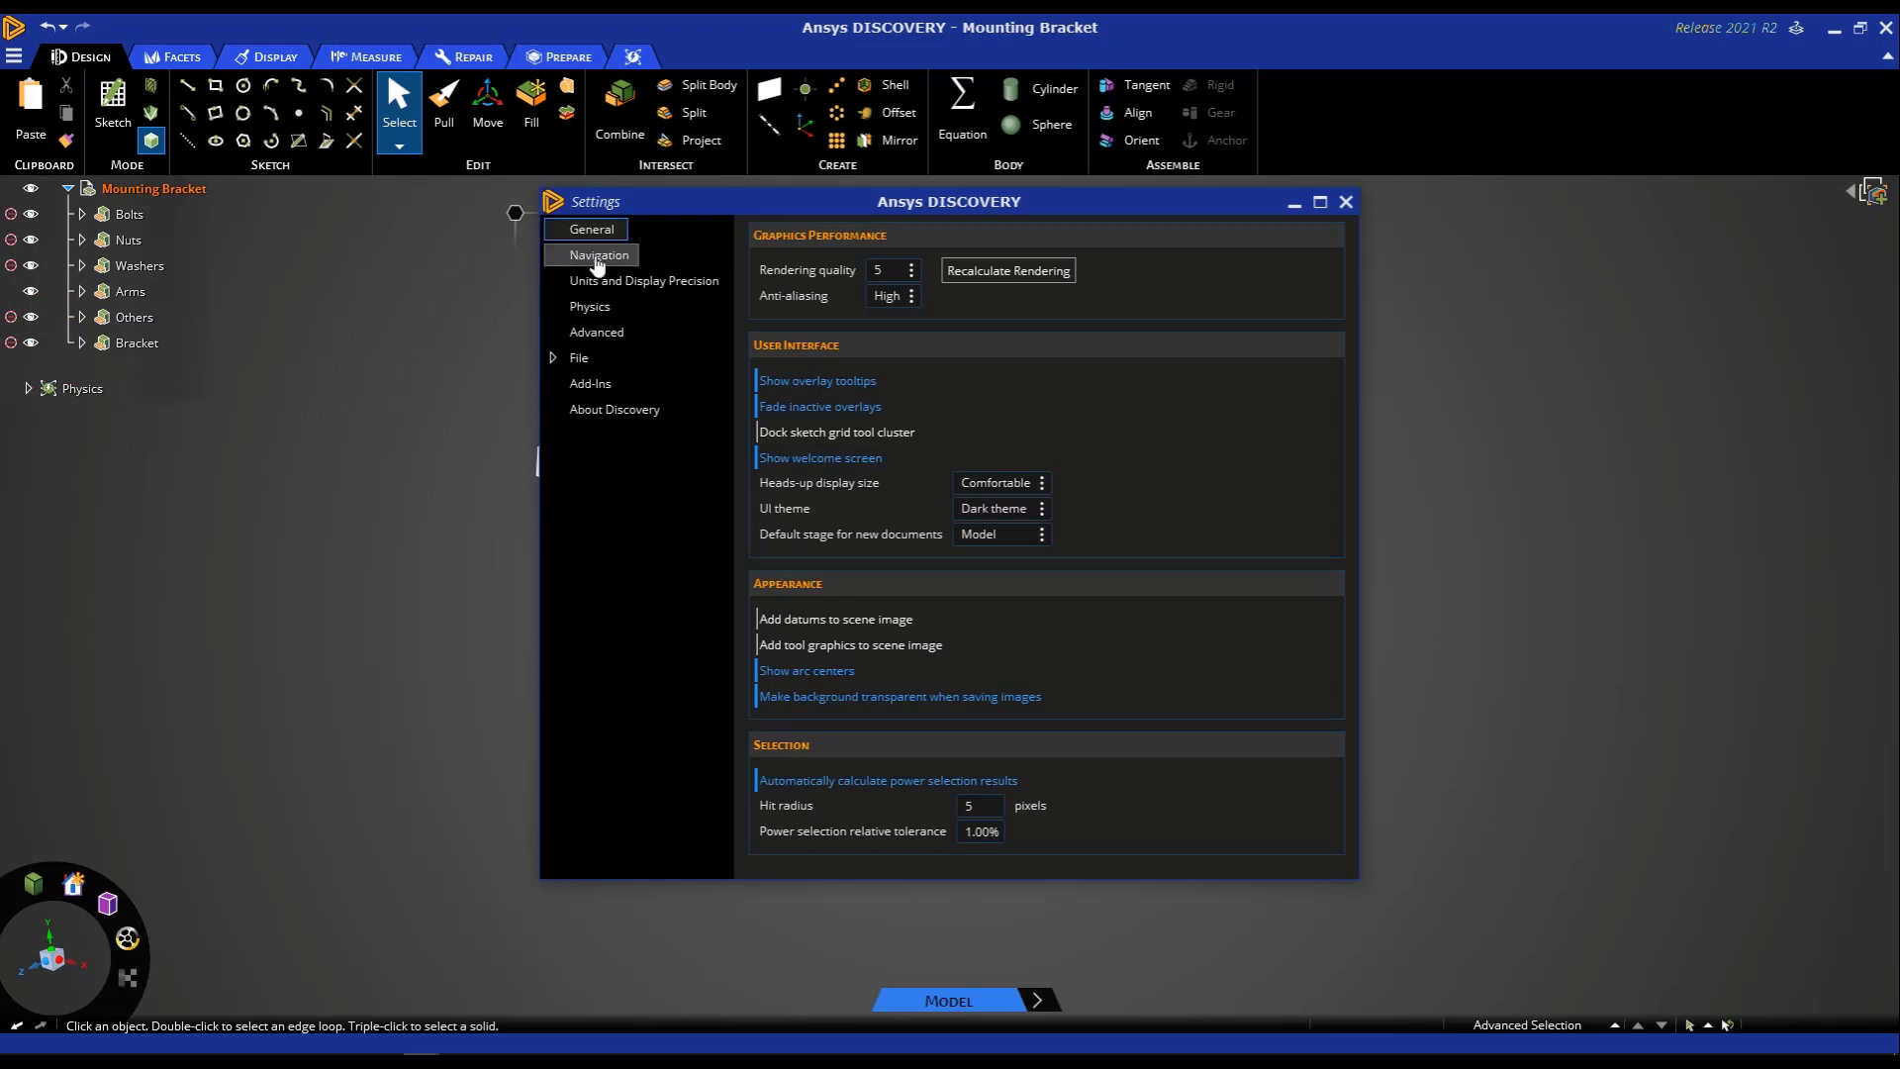
left_click(599, 255)
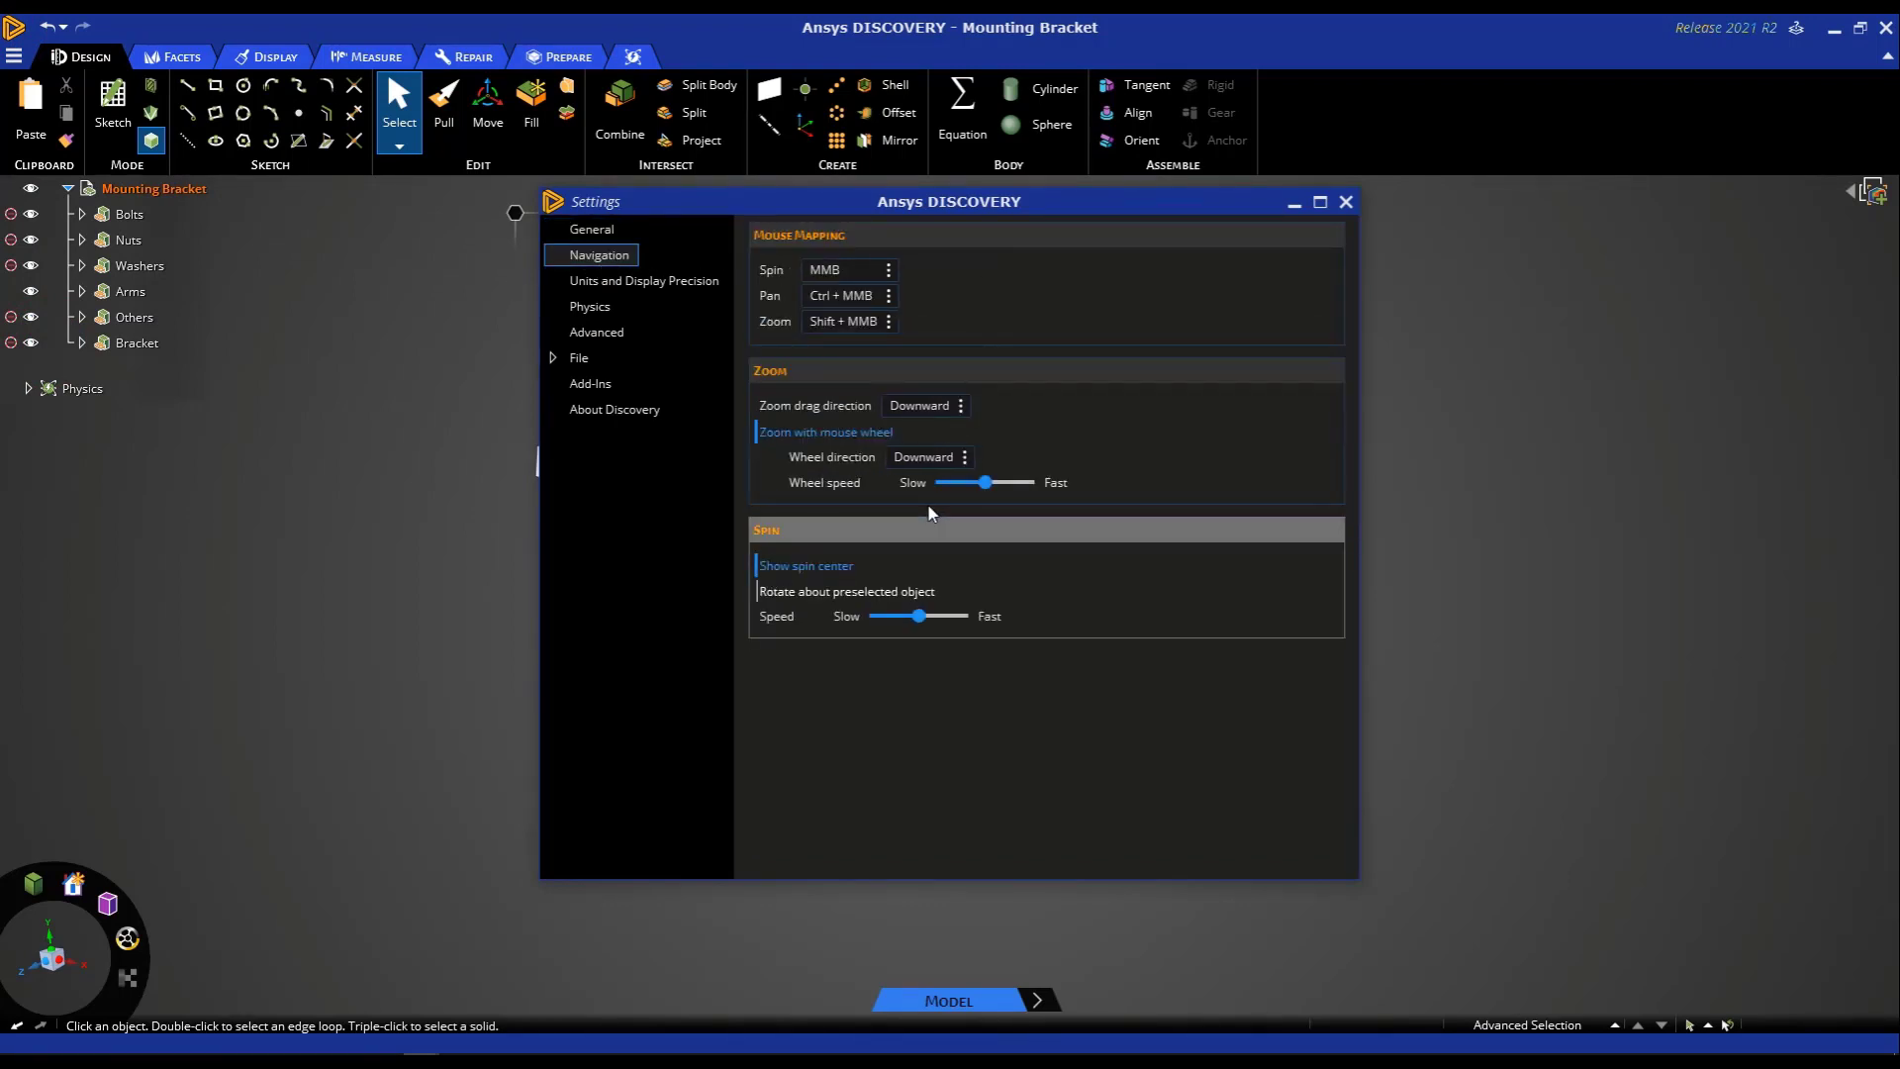
left_click(1347, 203)
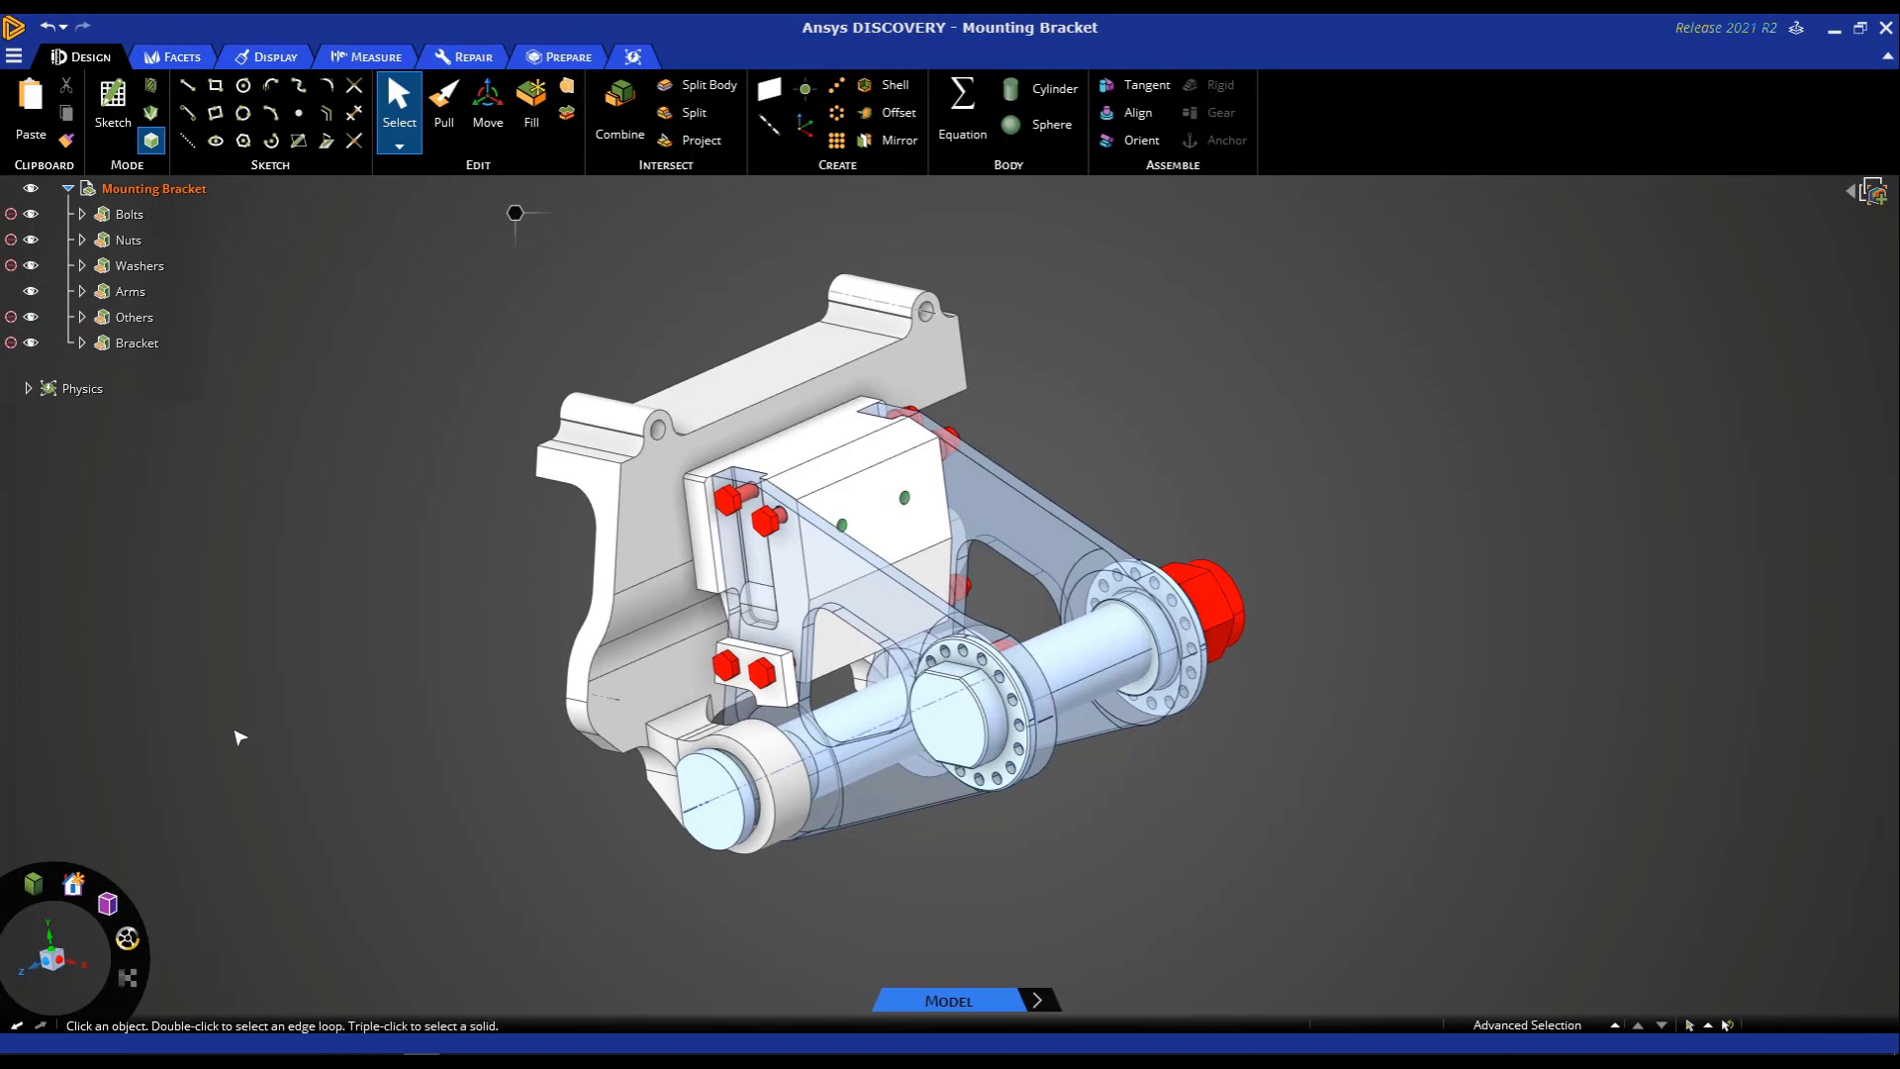
Step: Snap to front and side triad views, then Right, Trimetric and Left from the Views flyout
left_click(79, 968)
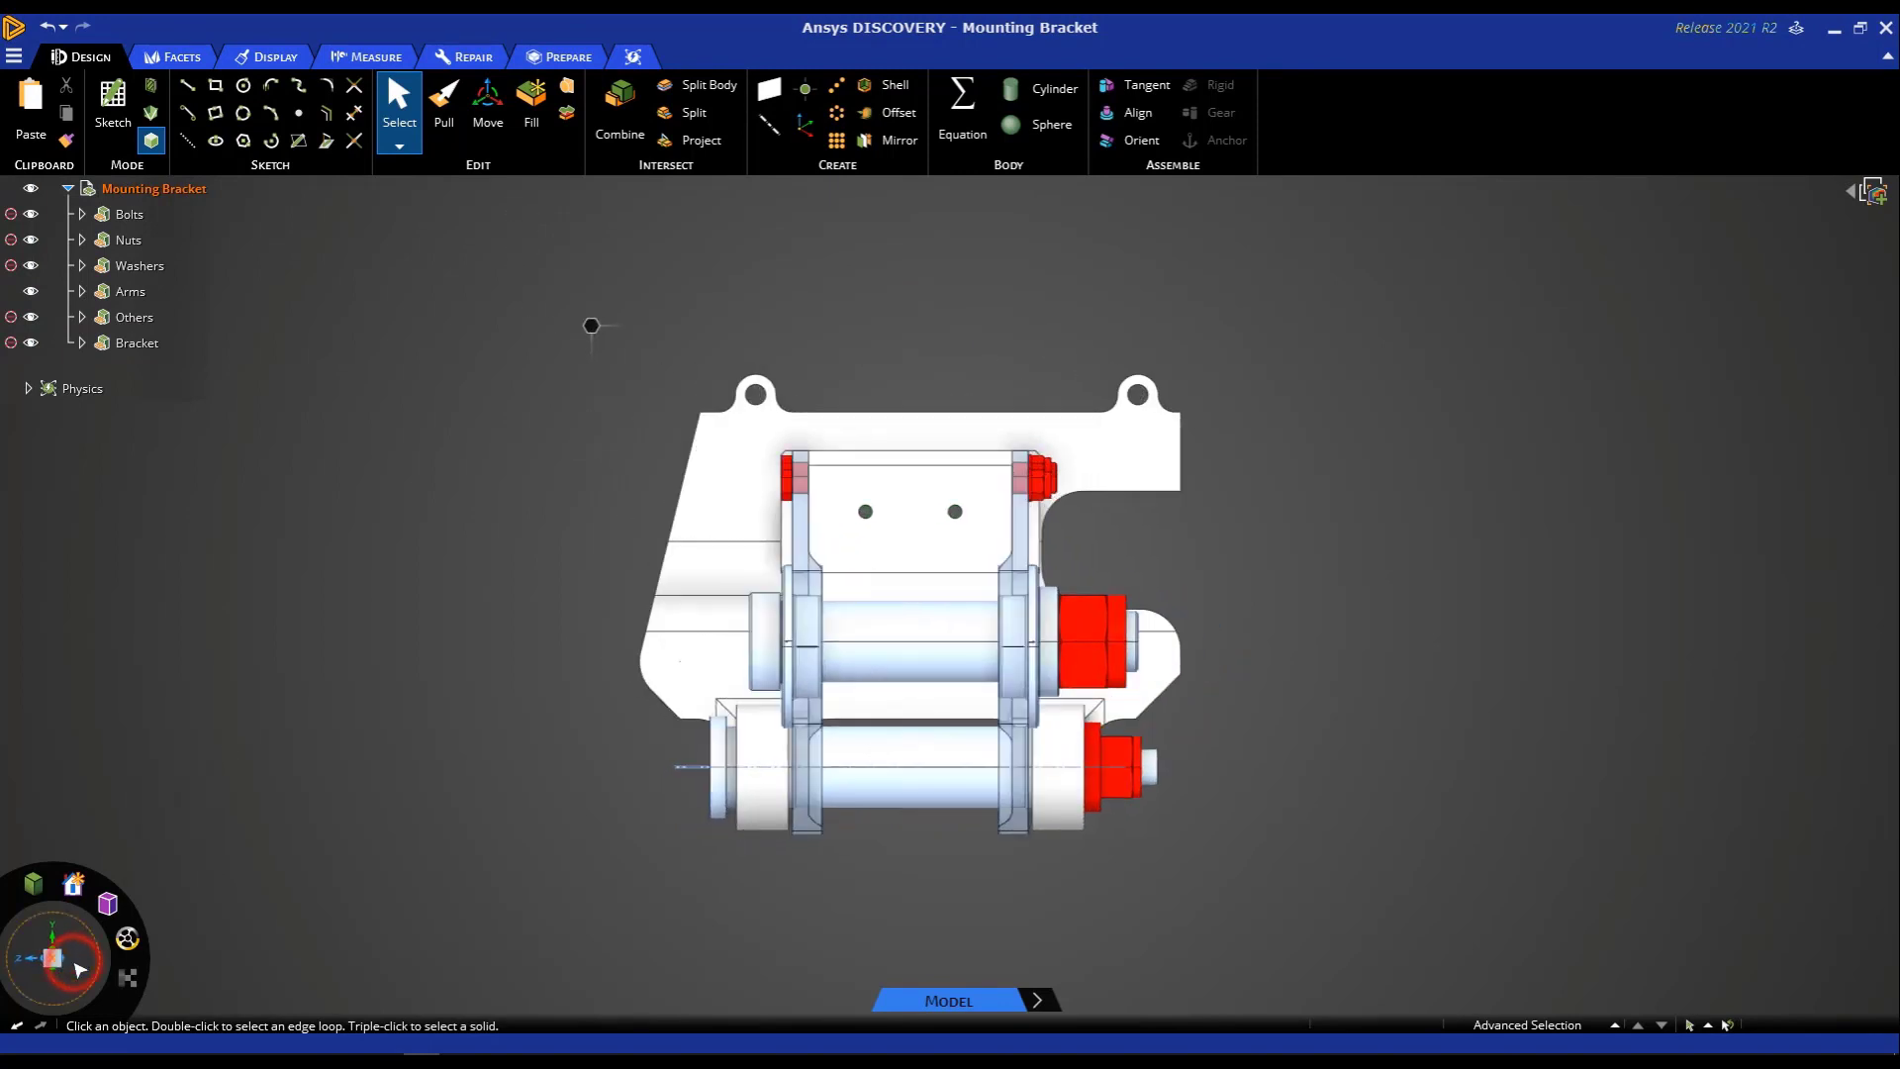
left_click(24, 962)
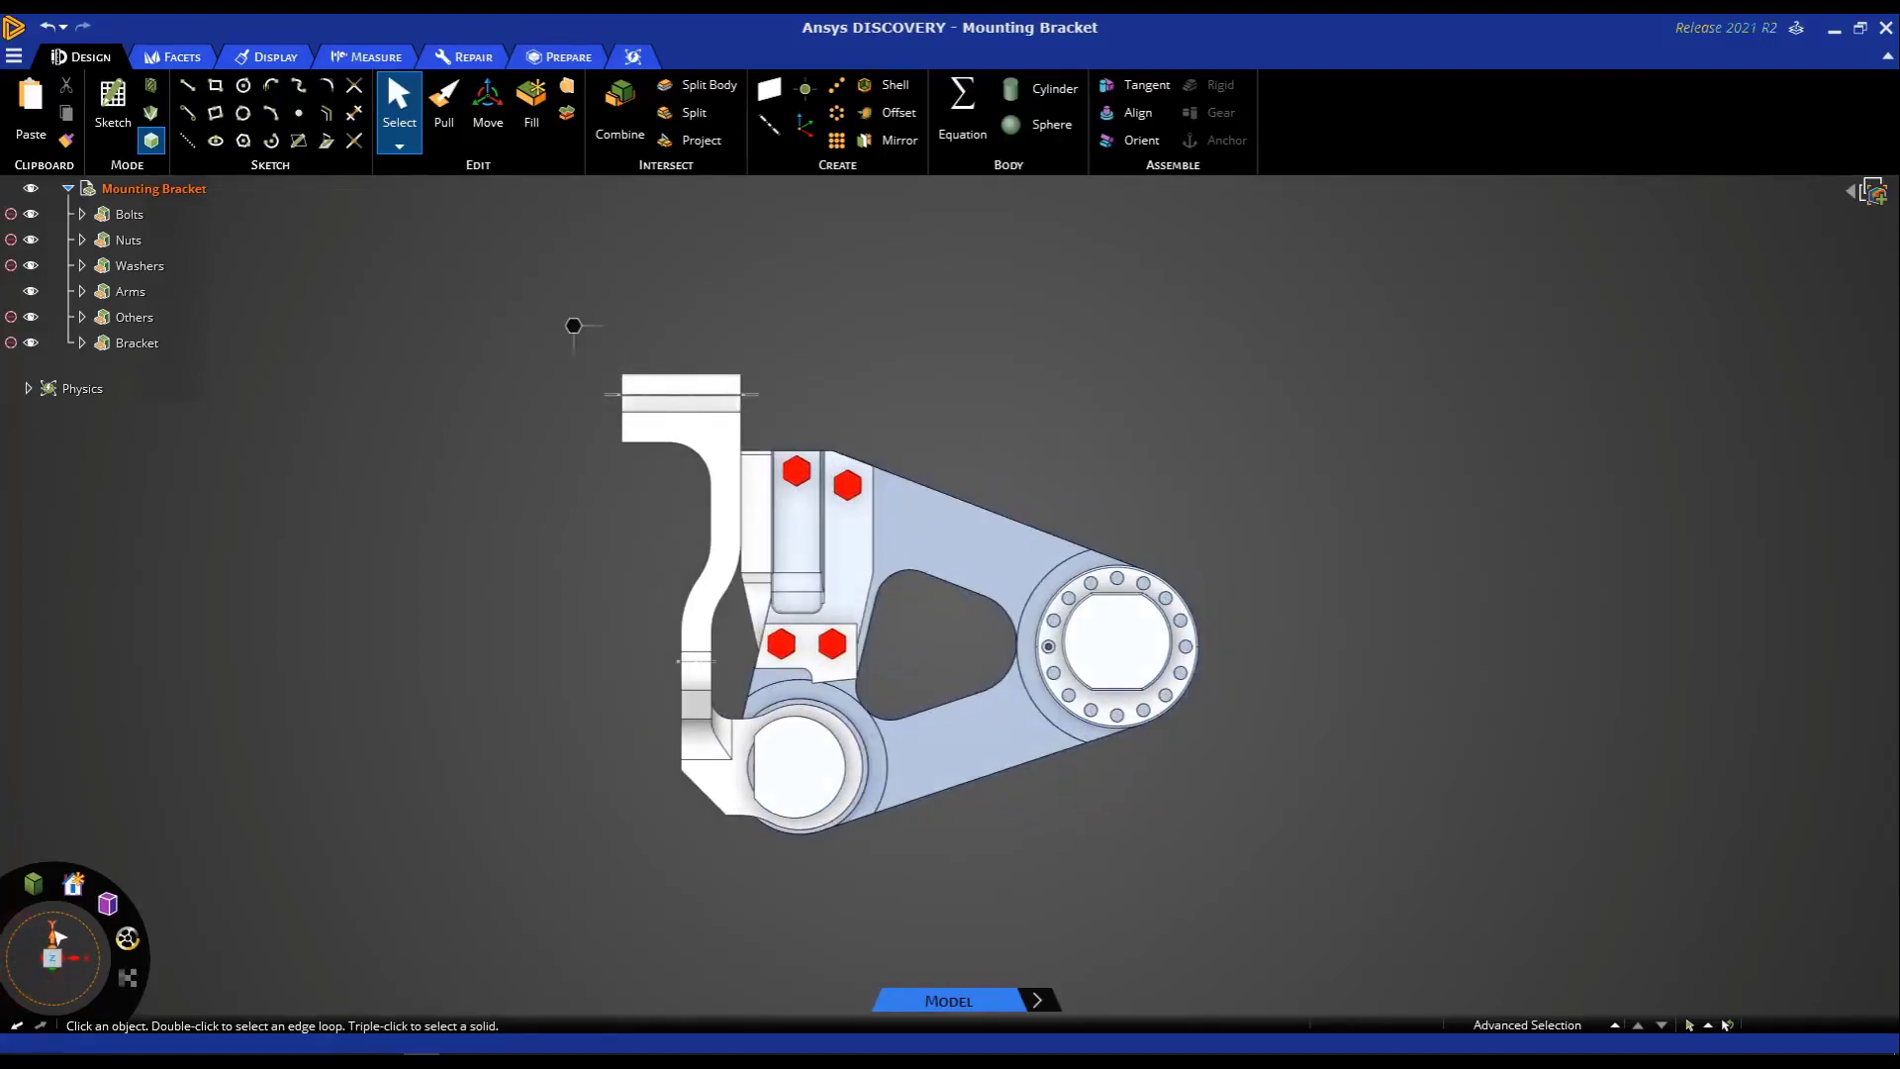
left_click(53, 931)
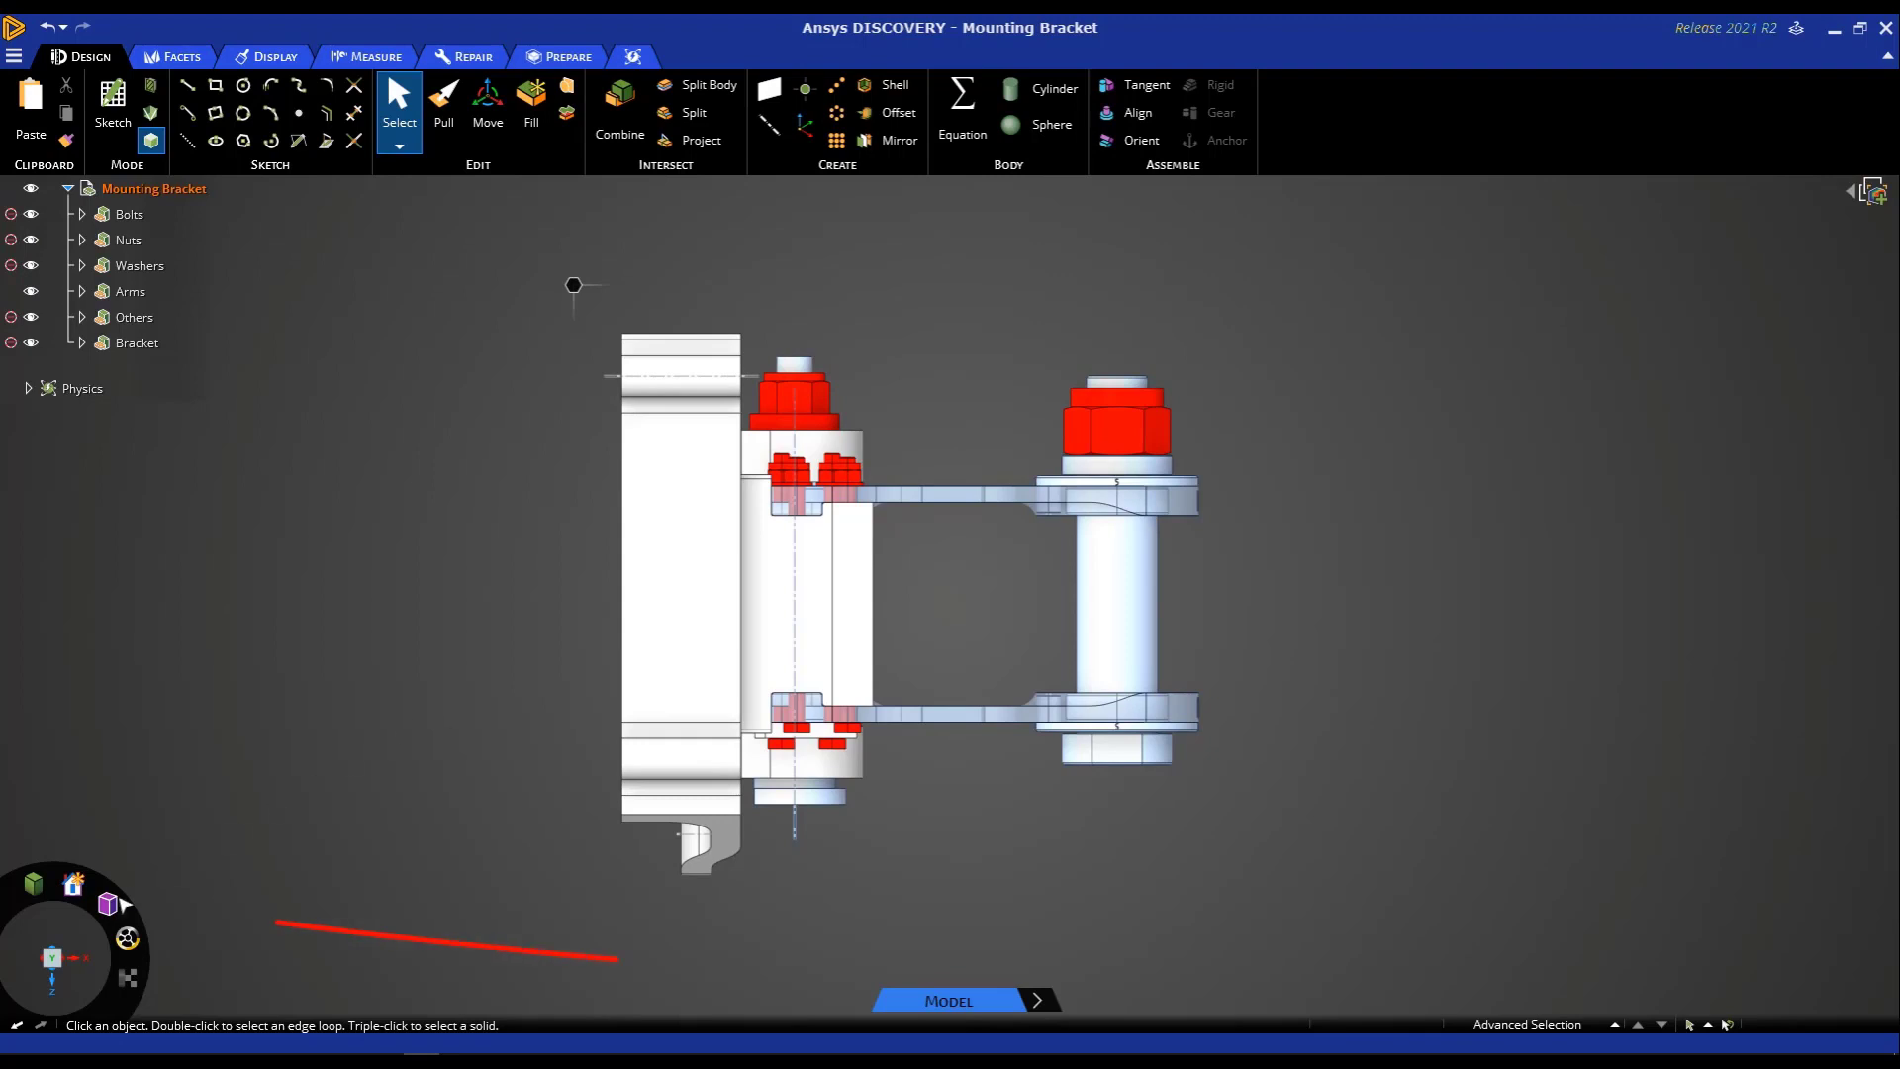
mouse_move(111, 906)
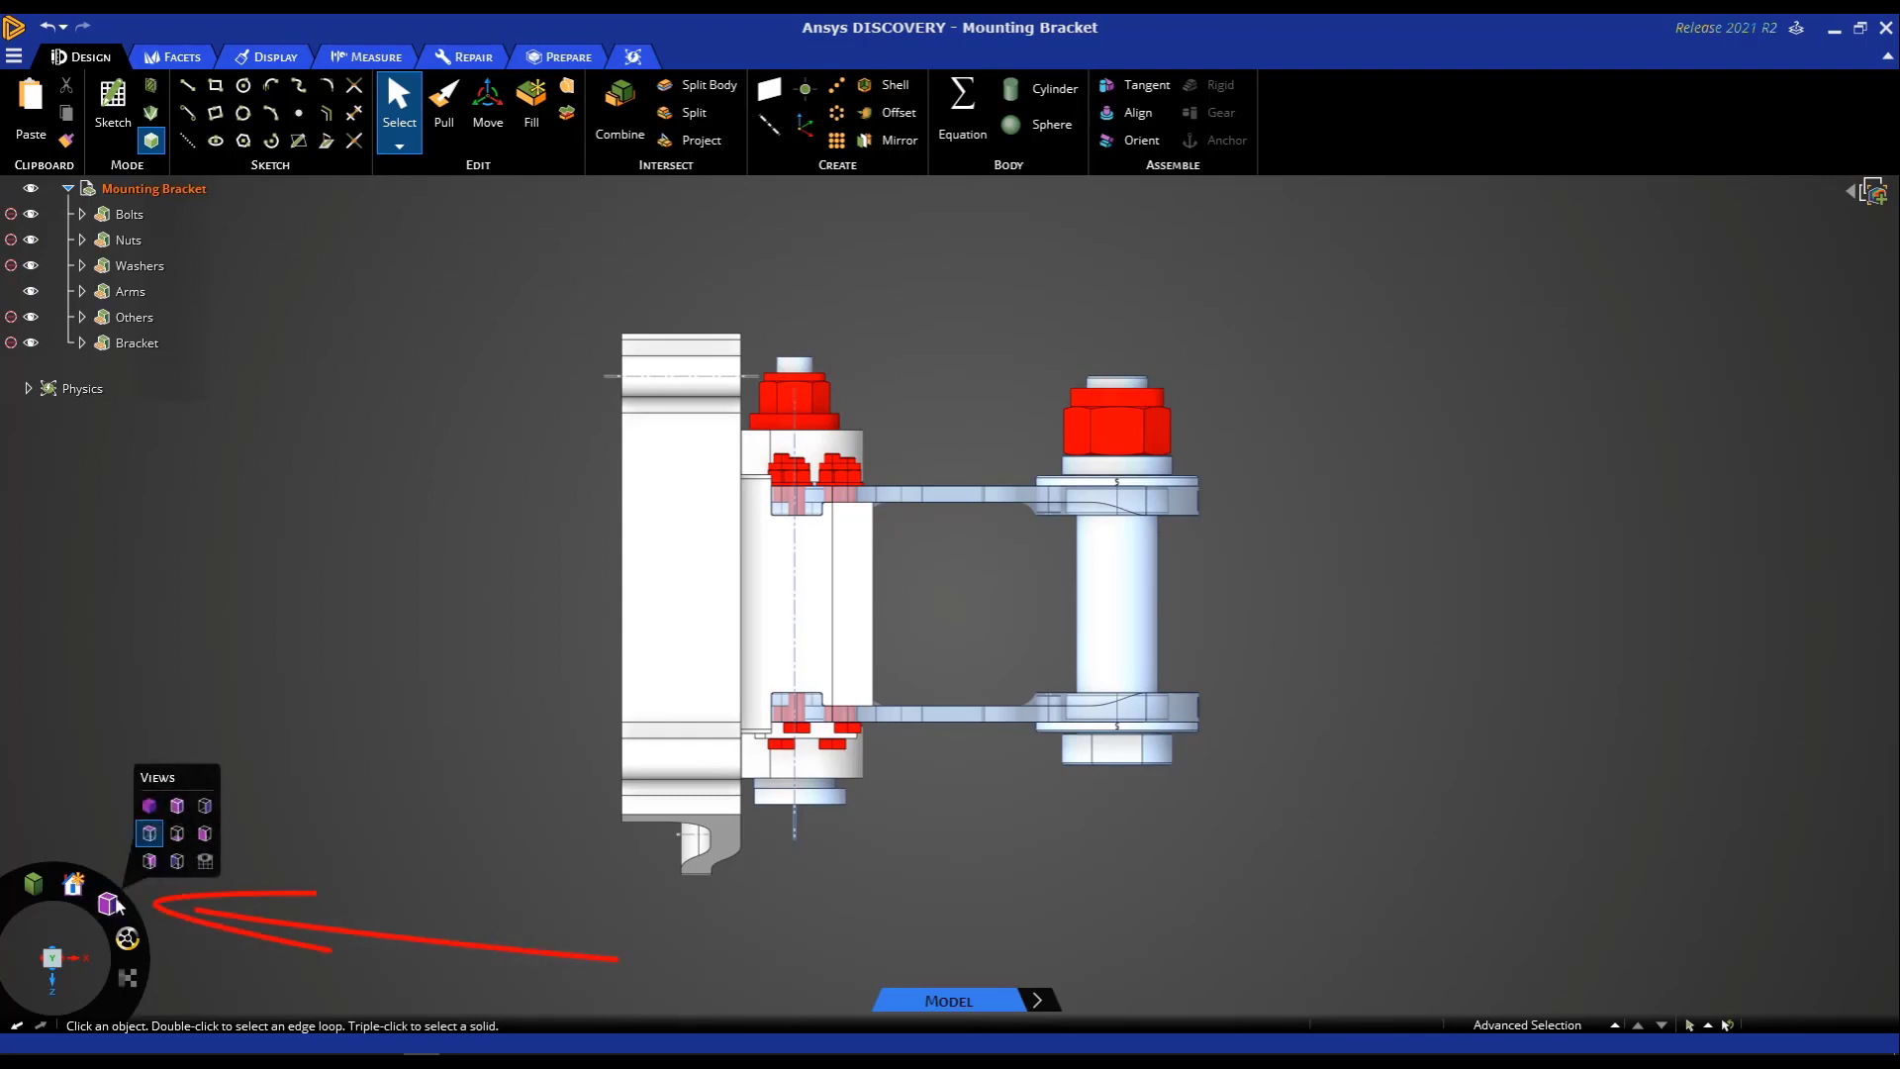
left_click(206, 809)
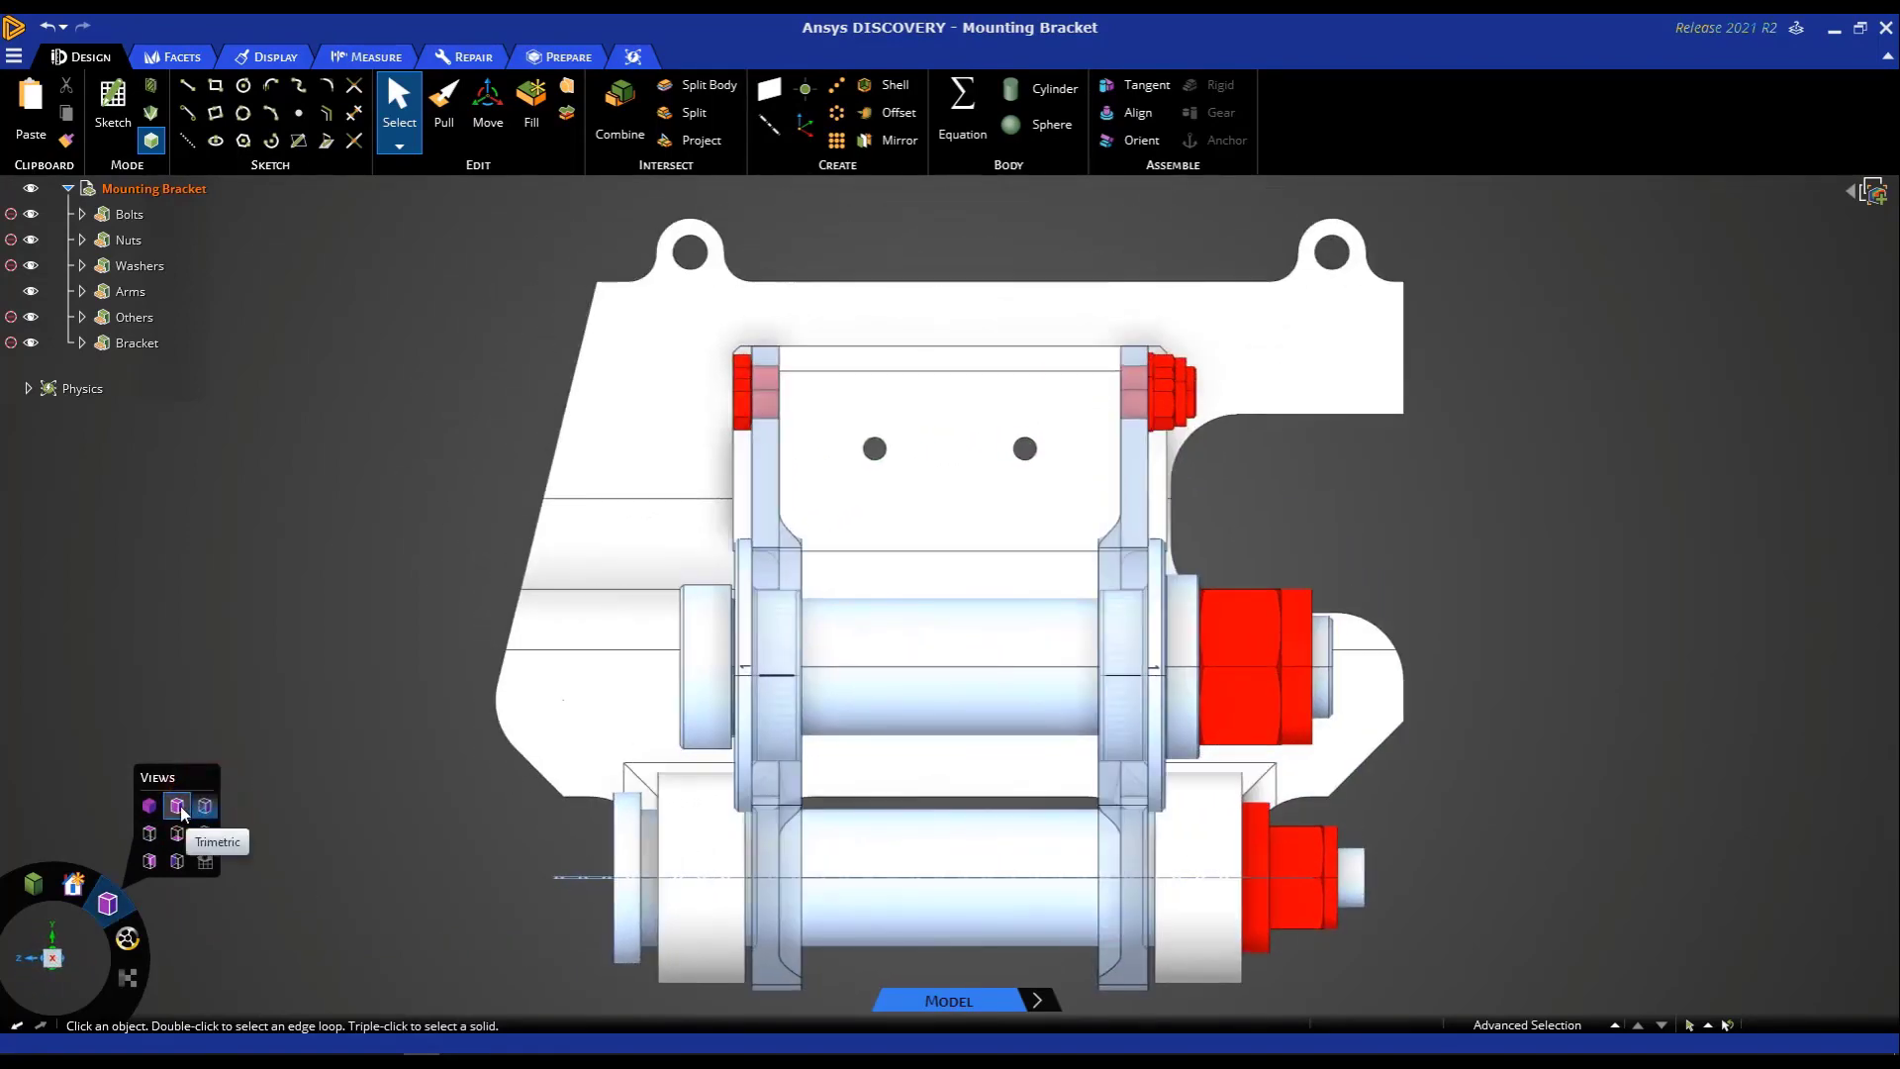
left_click(178, 808)
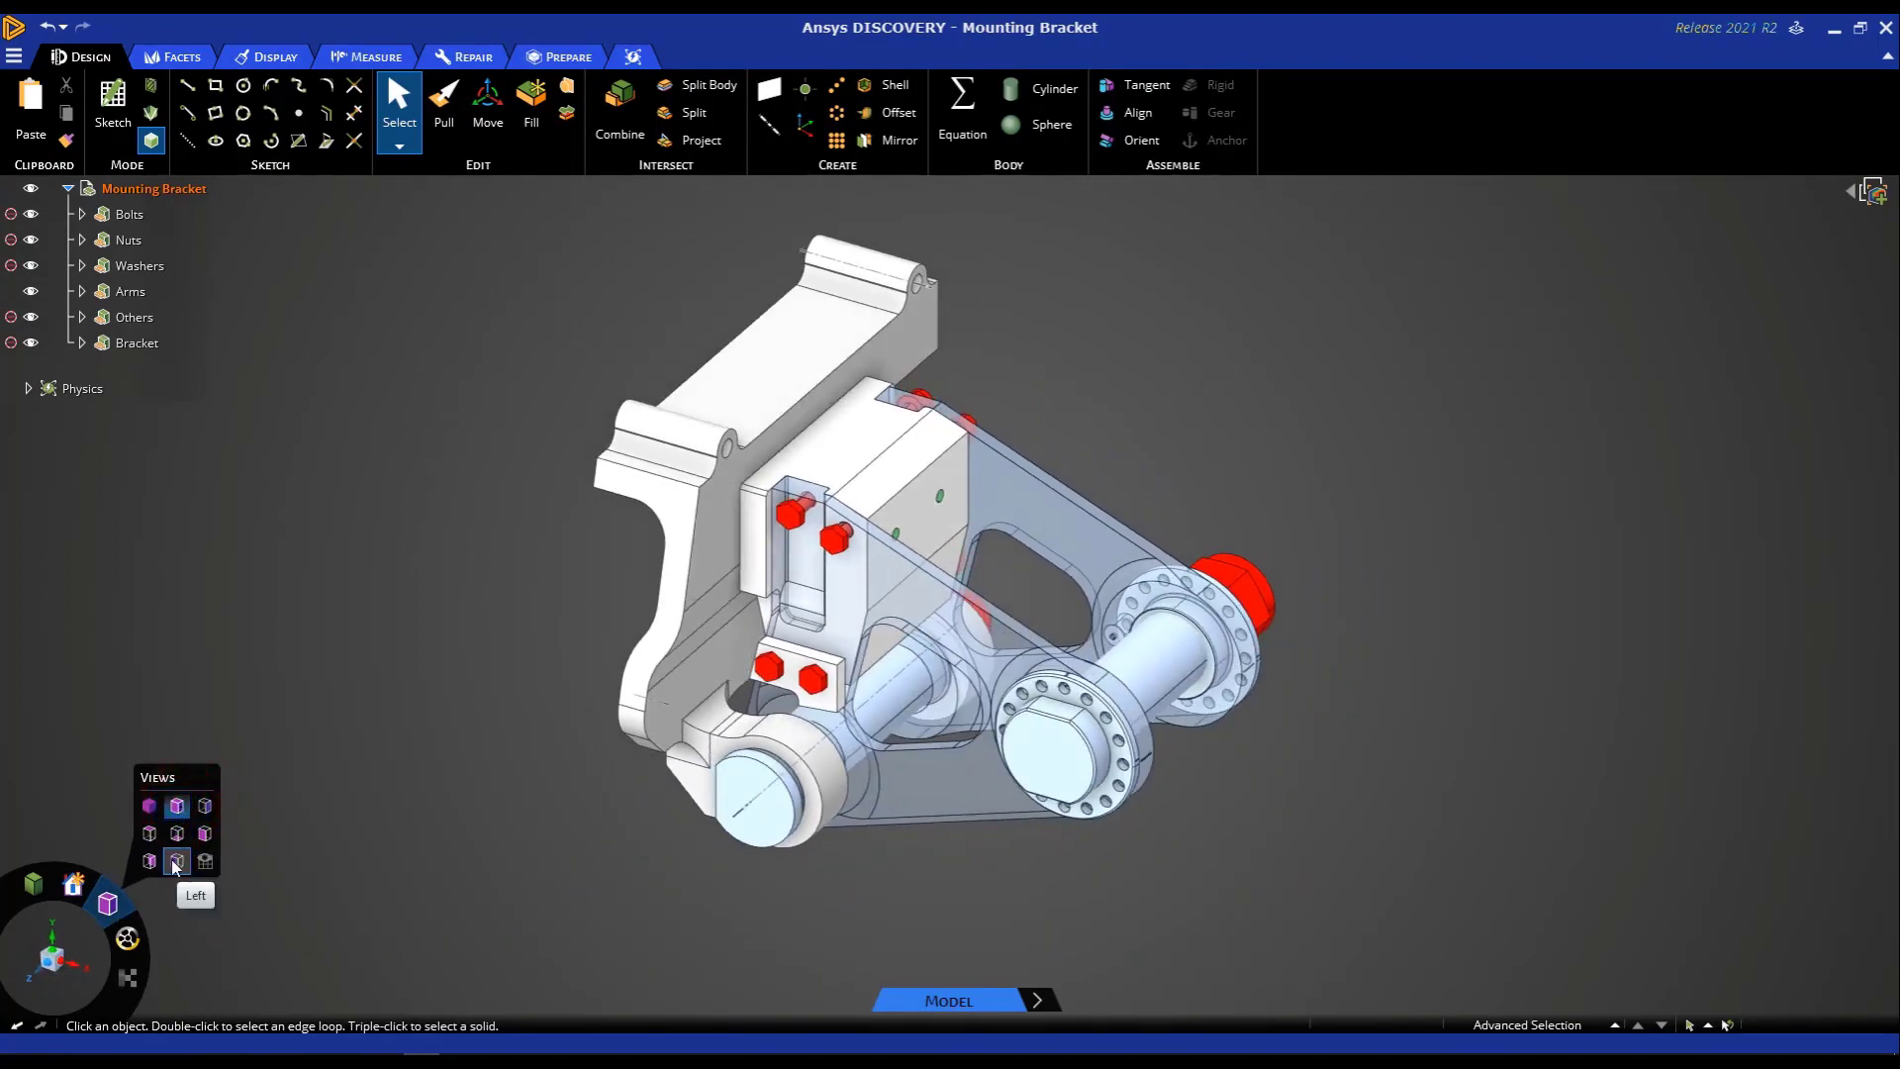
left_click(178, 834)
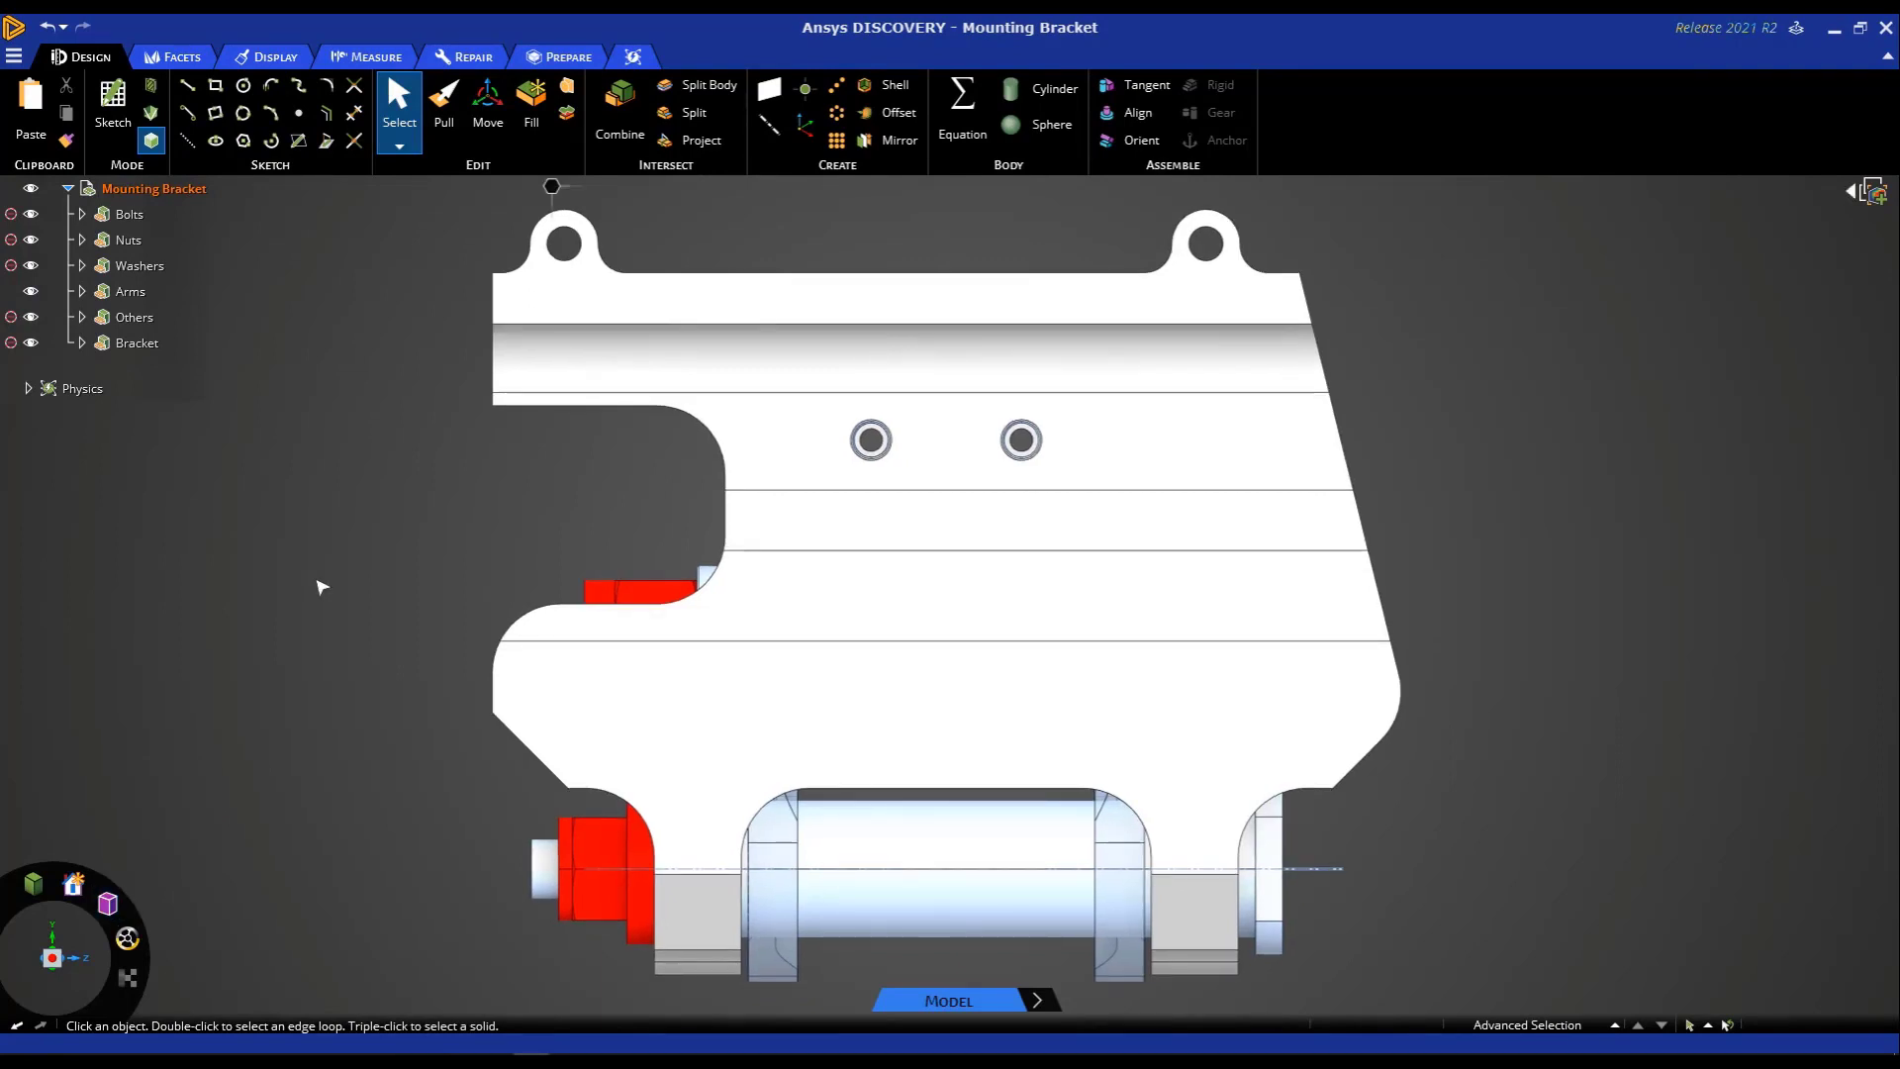
Step: Orbit, zoom and pan the bracket to a side angle and set it as the home view
key("h")
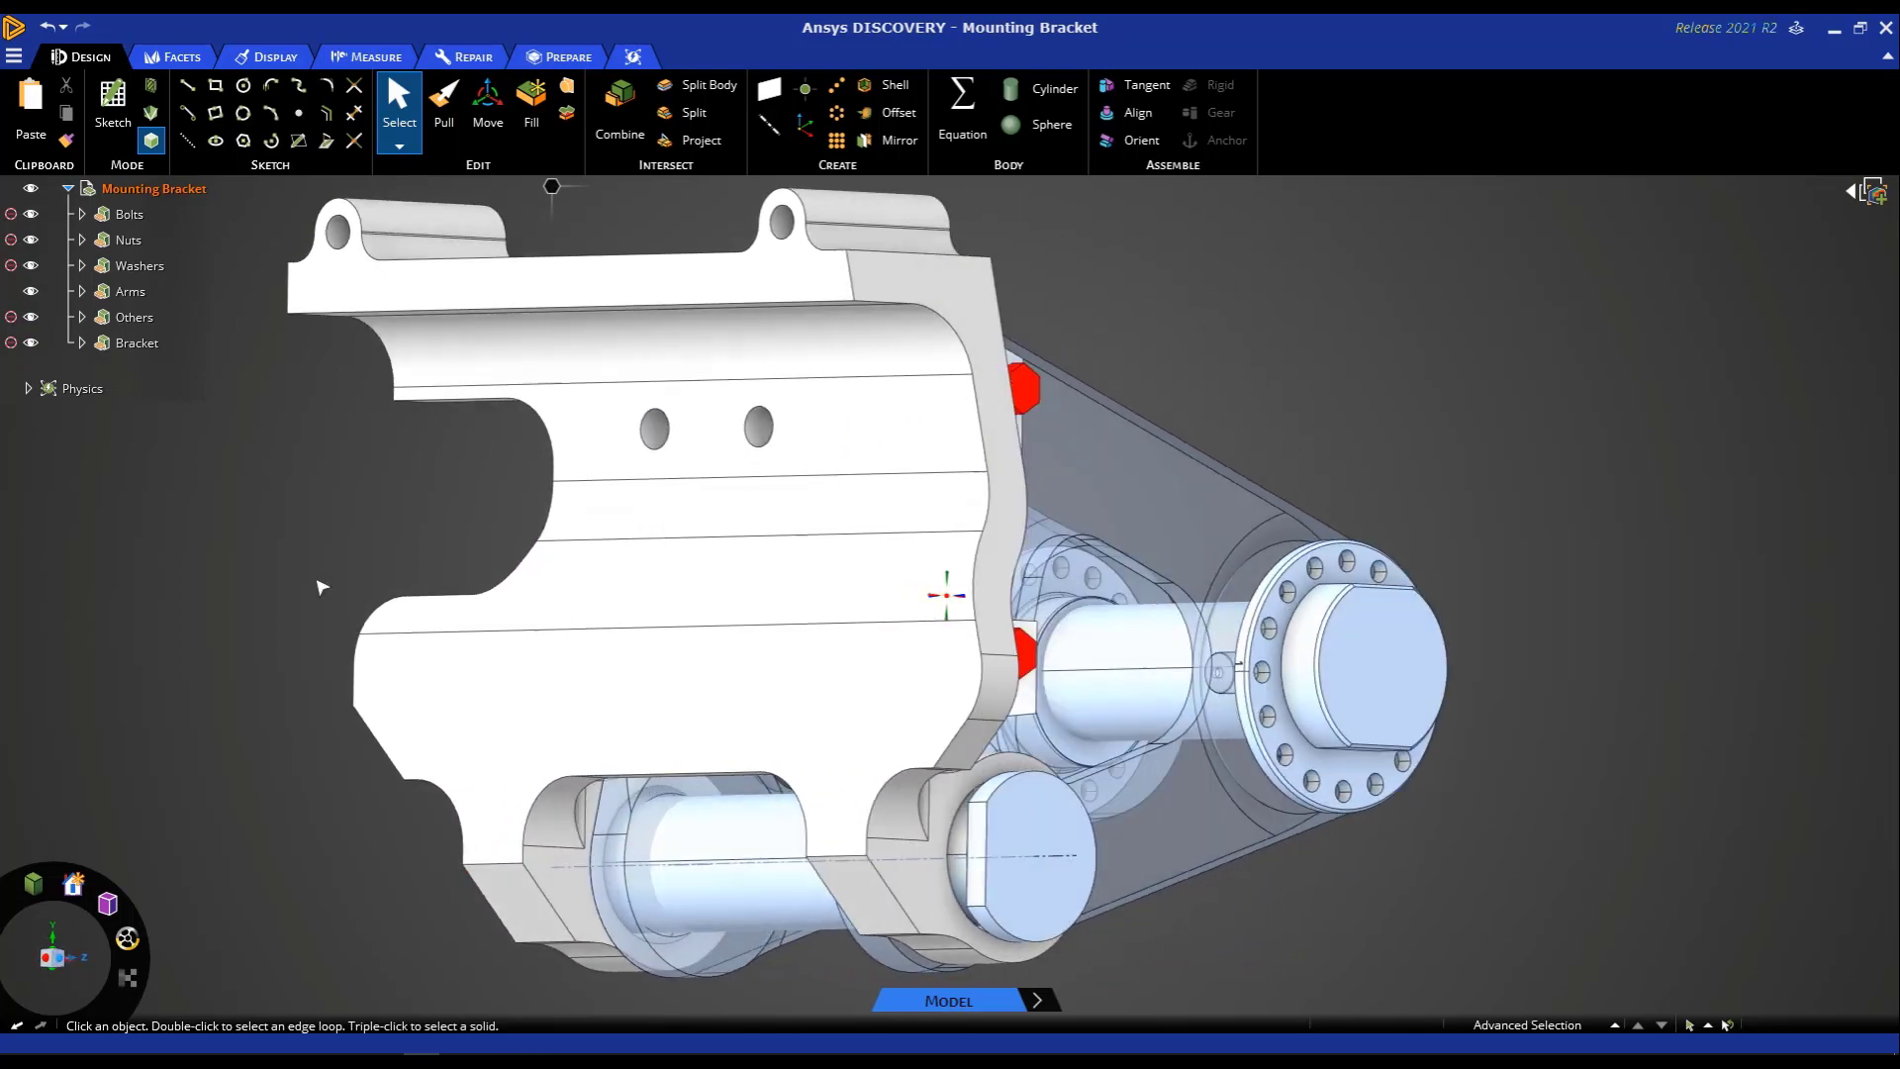
middle_click_drag(327, 590, 1039, 515)
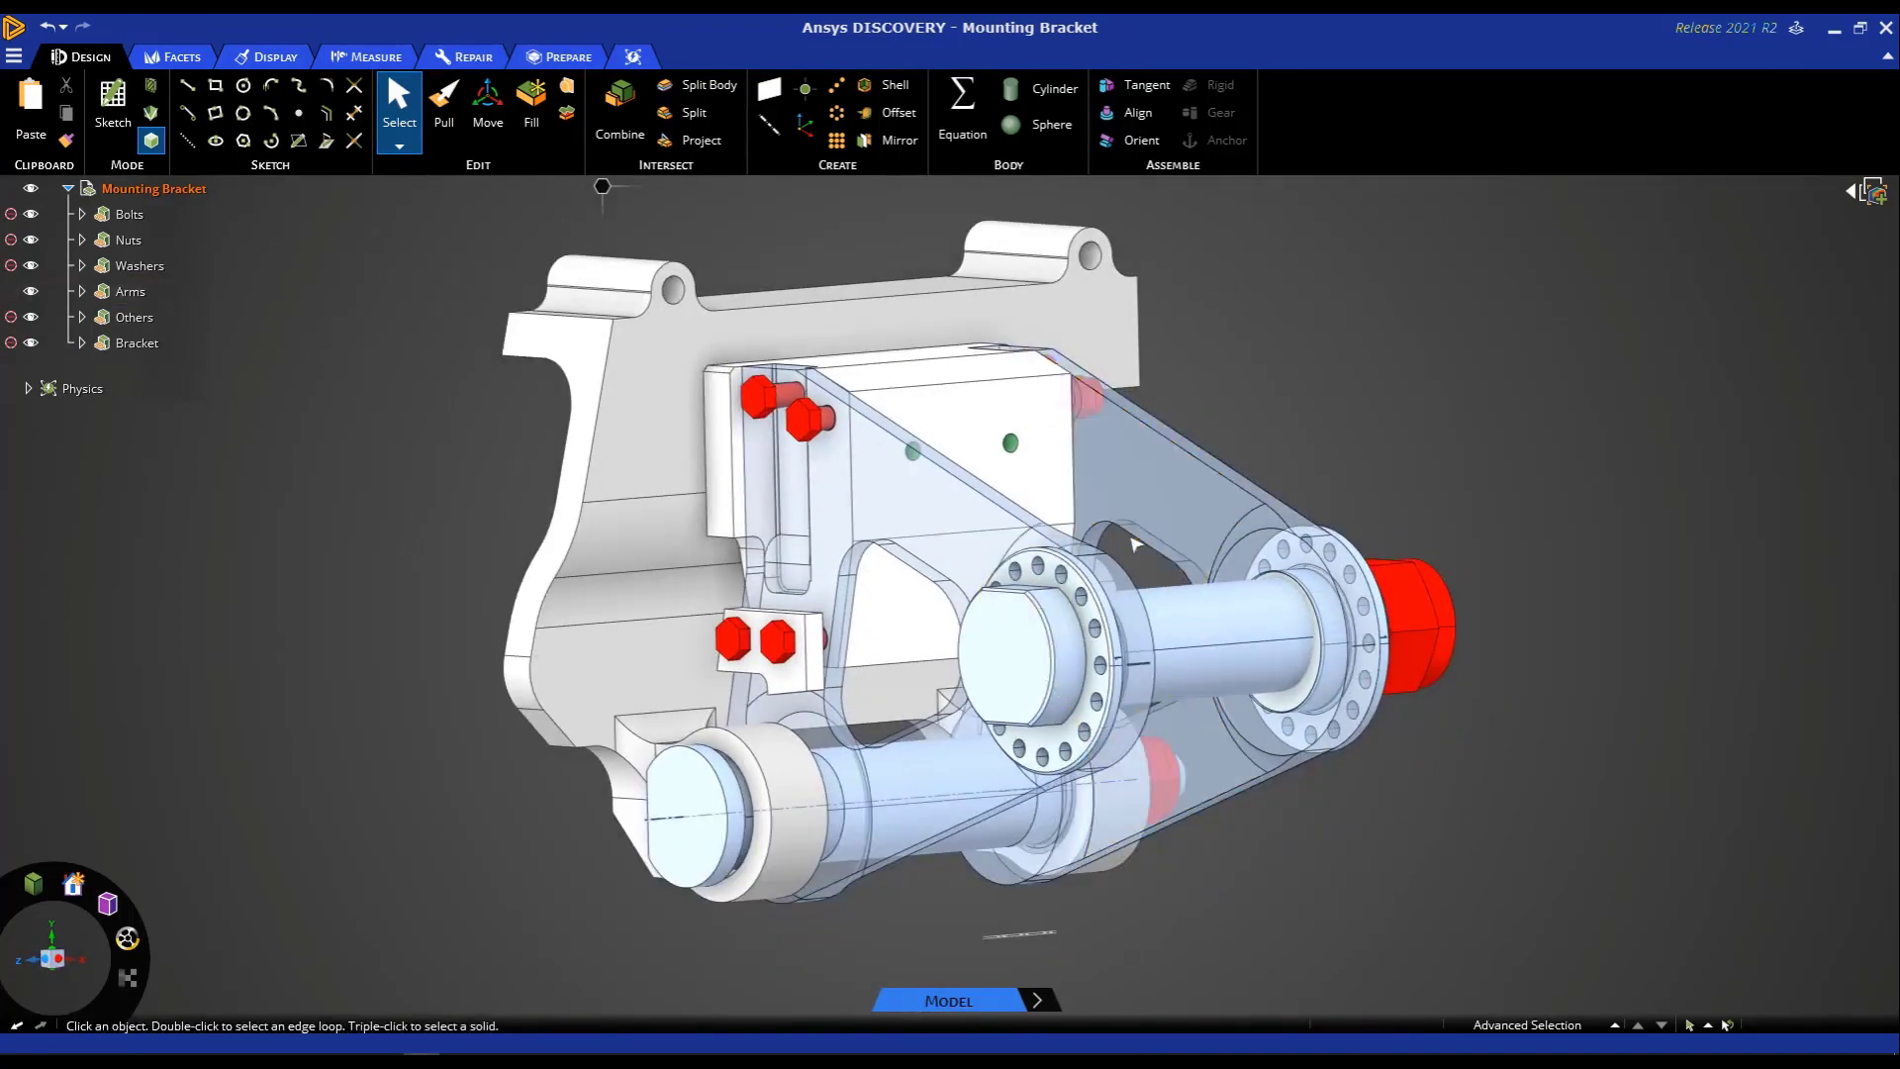
scroll(1148, 534, "down", 3)
middle_click_drag(1142, 547, 1079, 585, "shift")
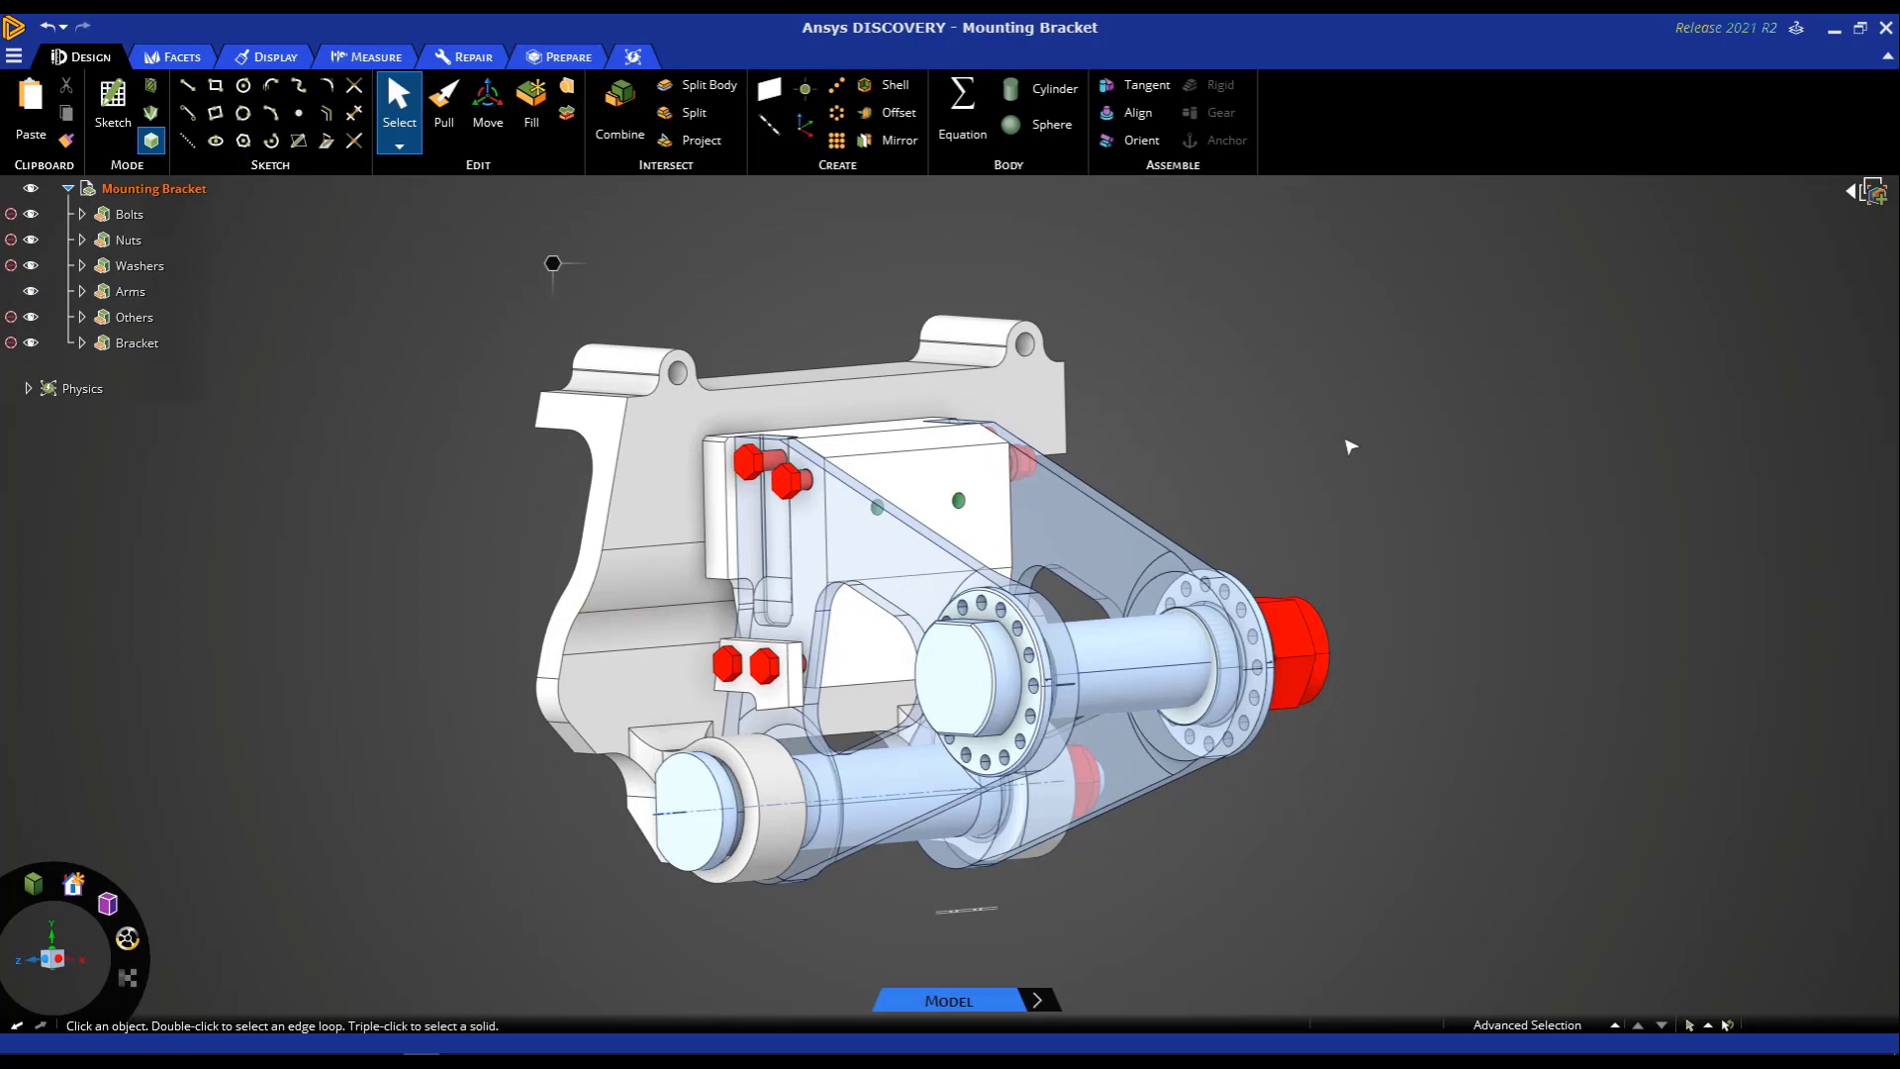
mouse_move(74, 891)
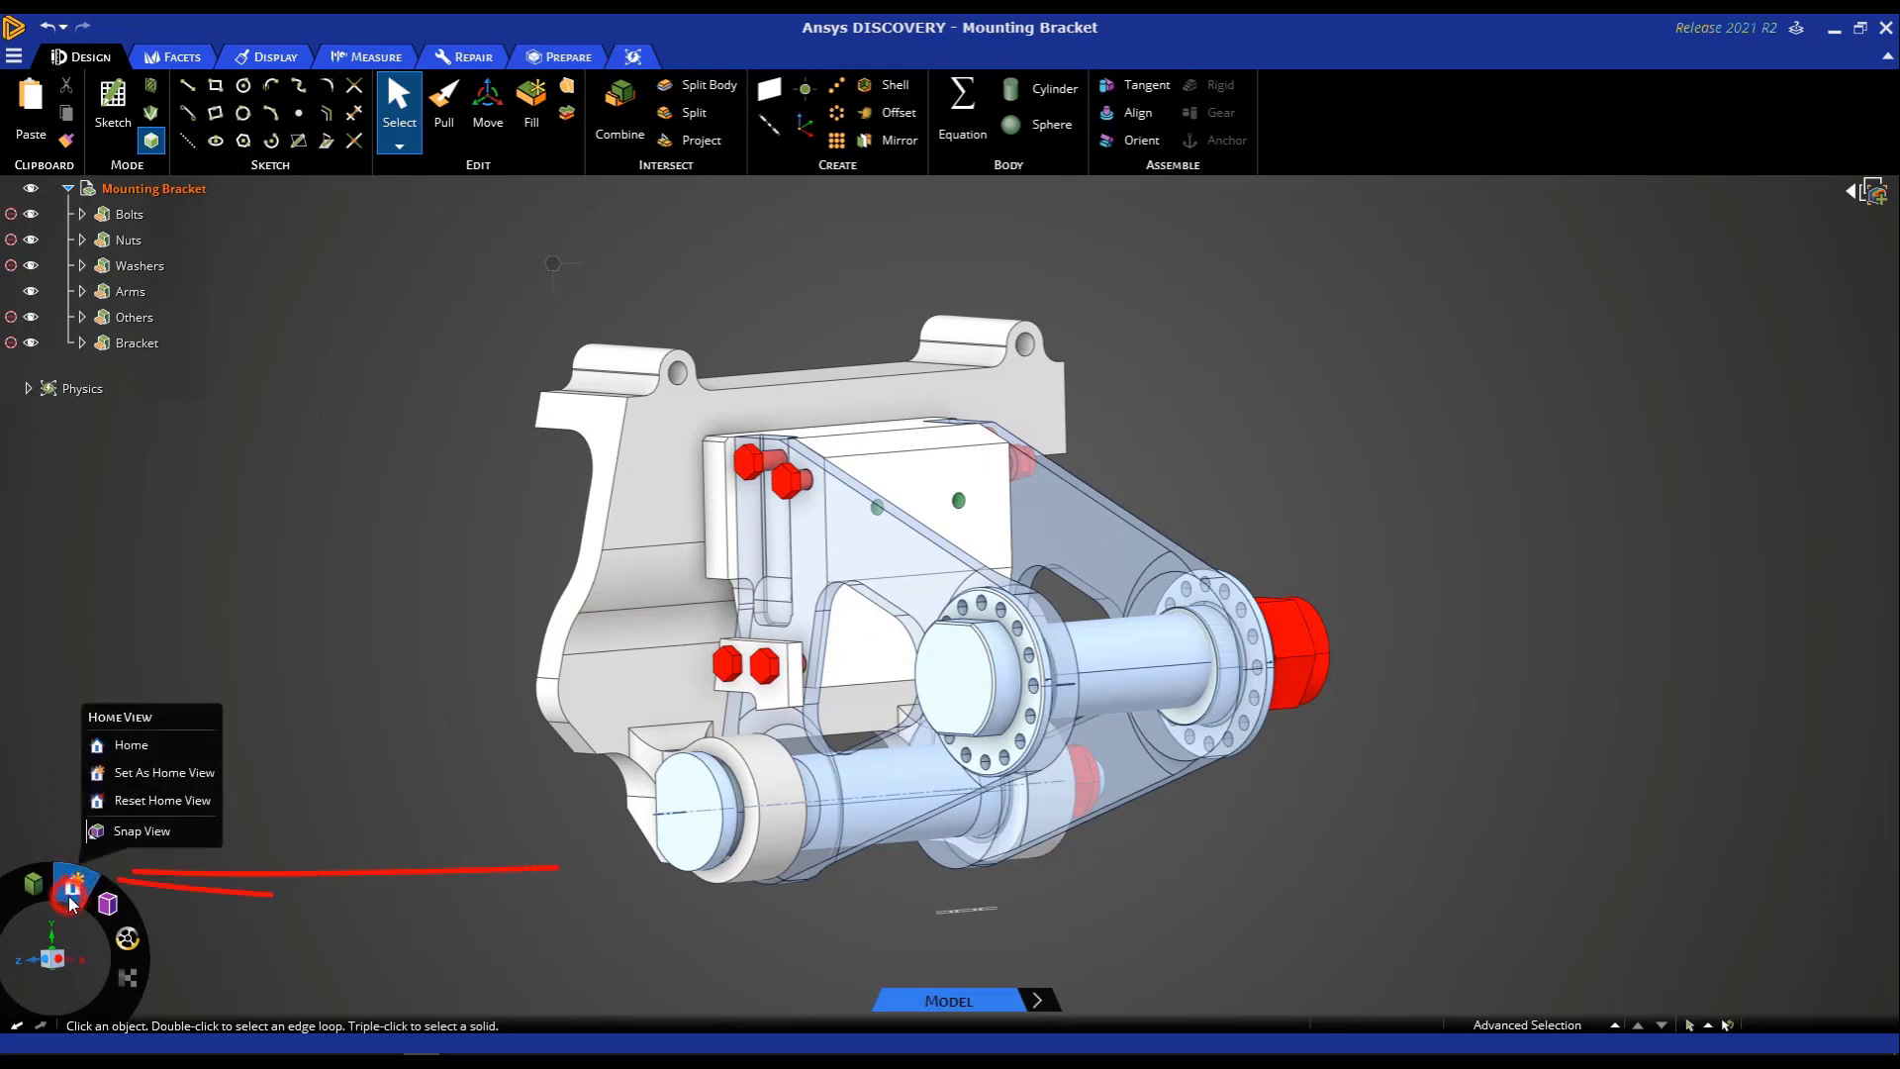
left_click(156, 774)
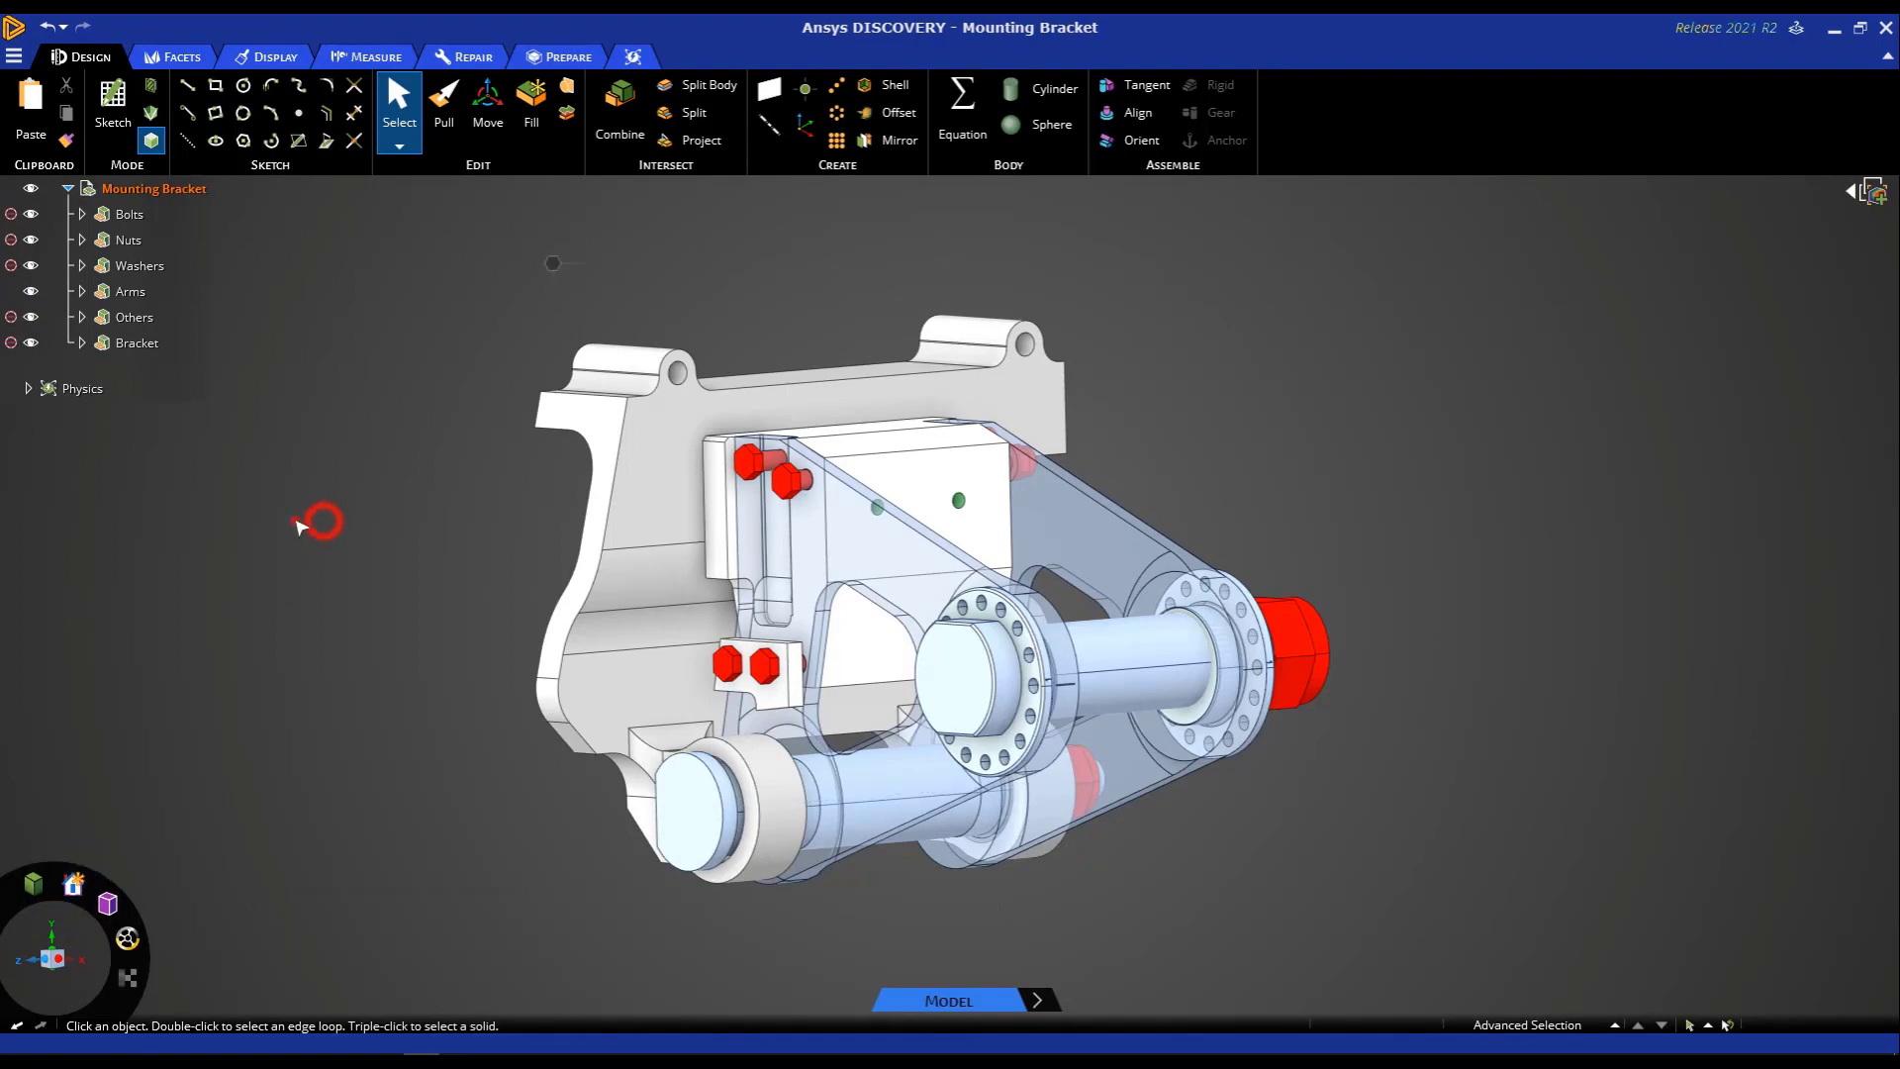
Step: Pan the model away, then return to the saved home view
middle_click_drag(306, 526, 276, 489, "ctrl")
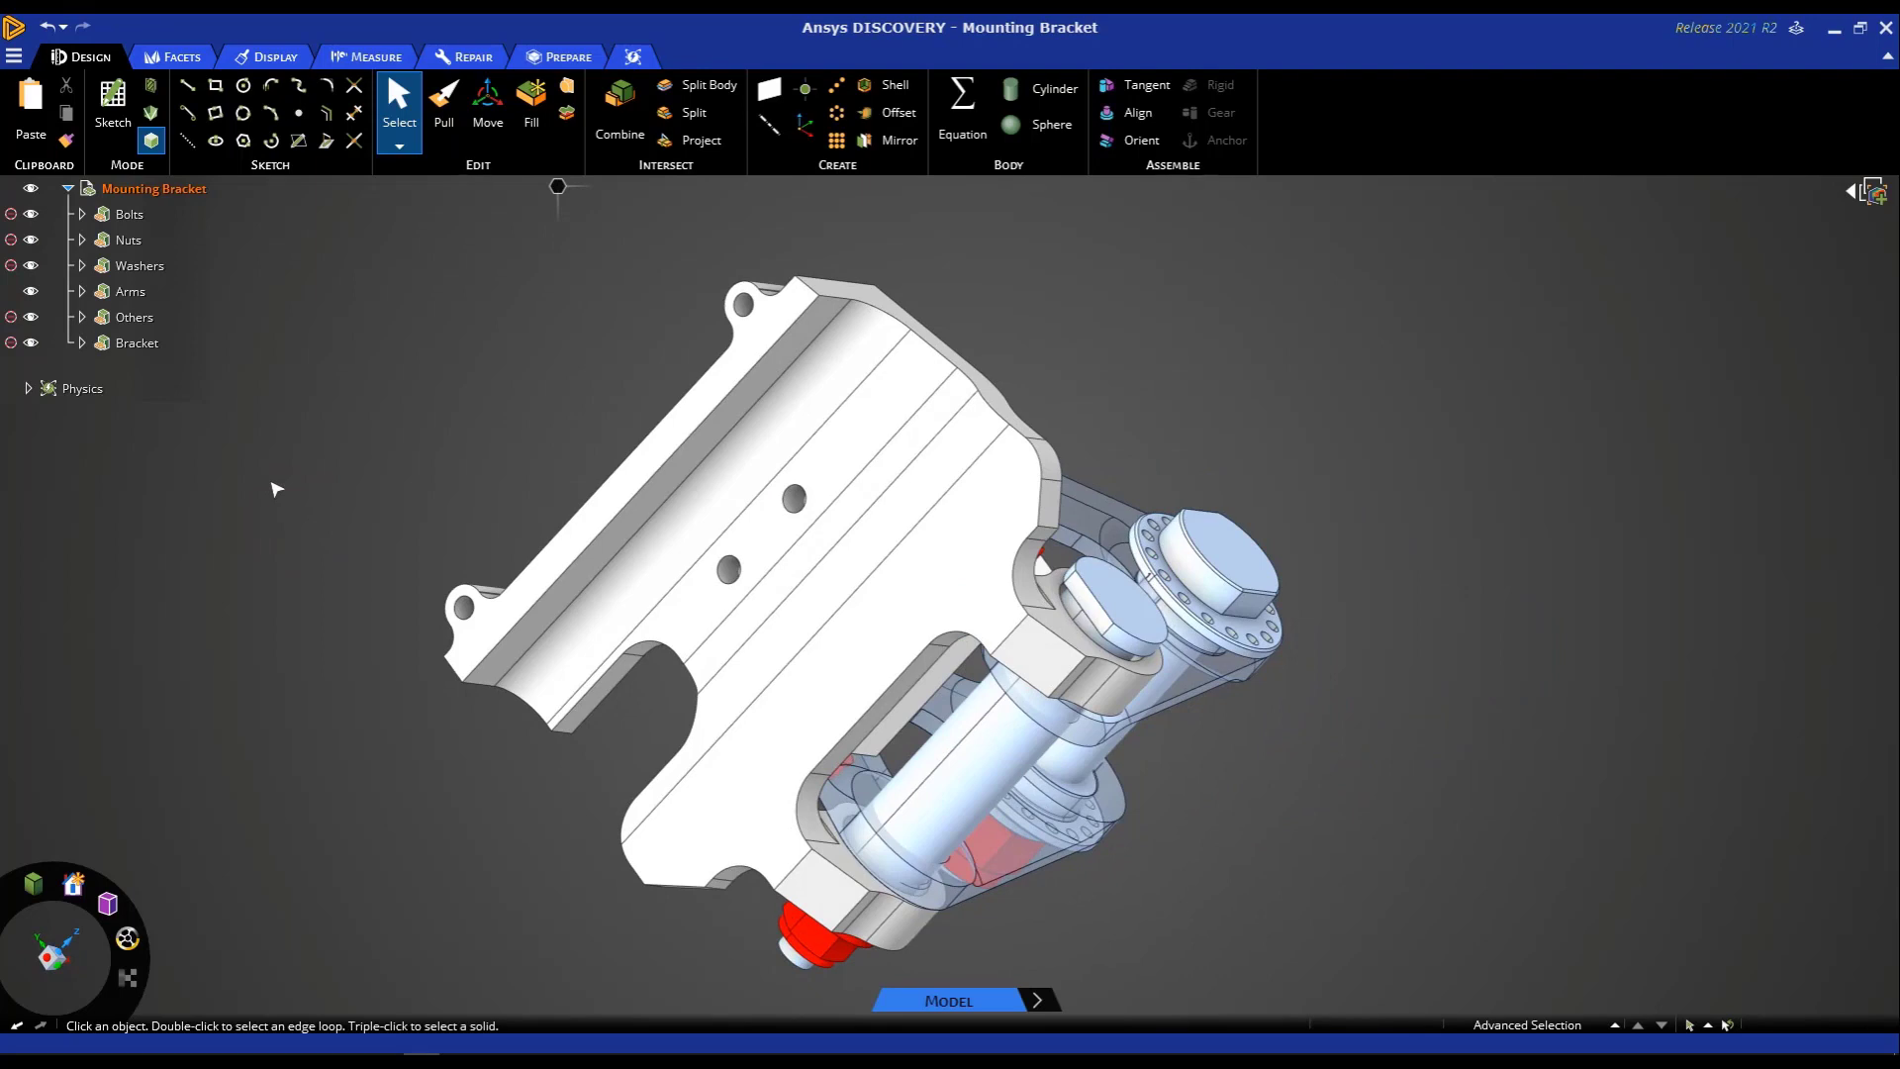
mouse_move(83, 878)
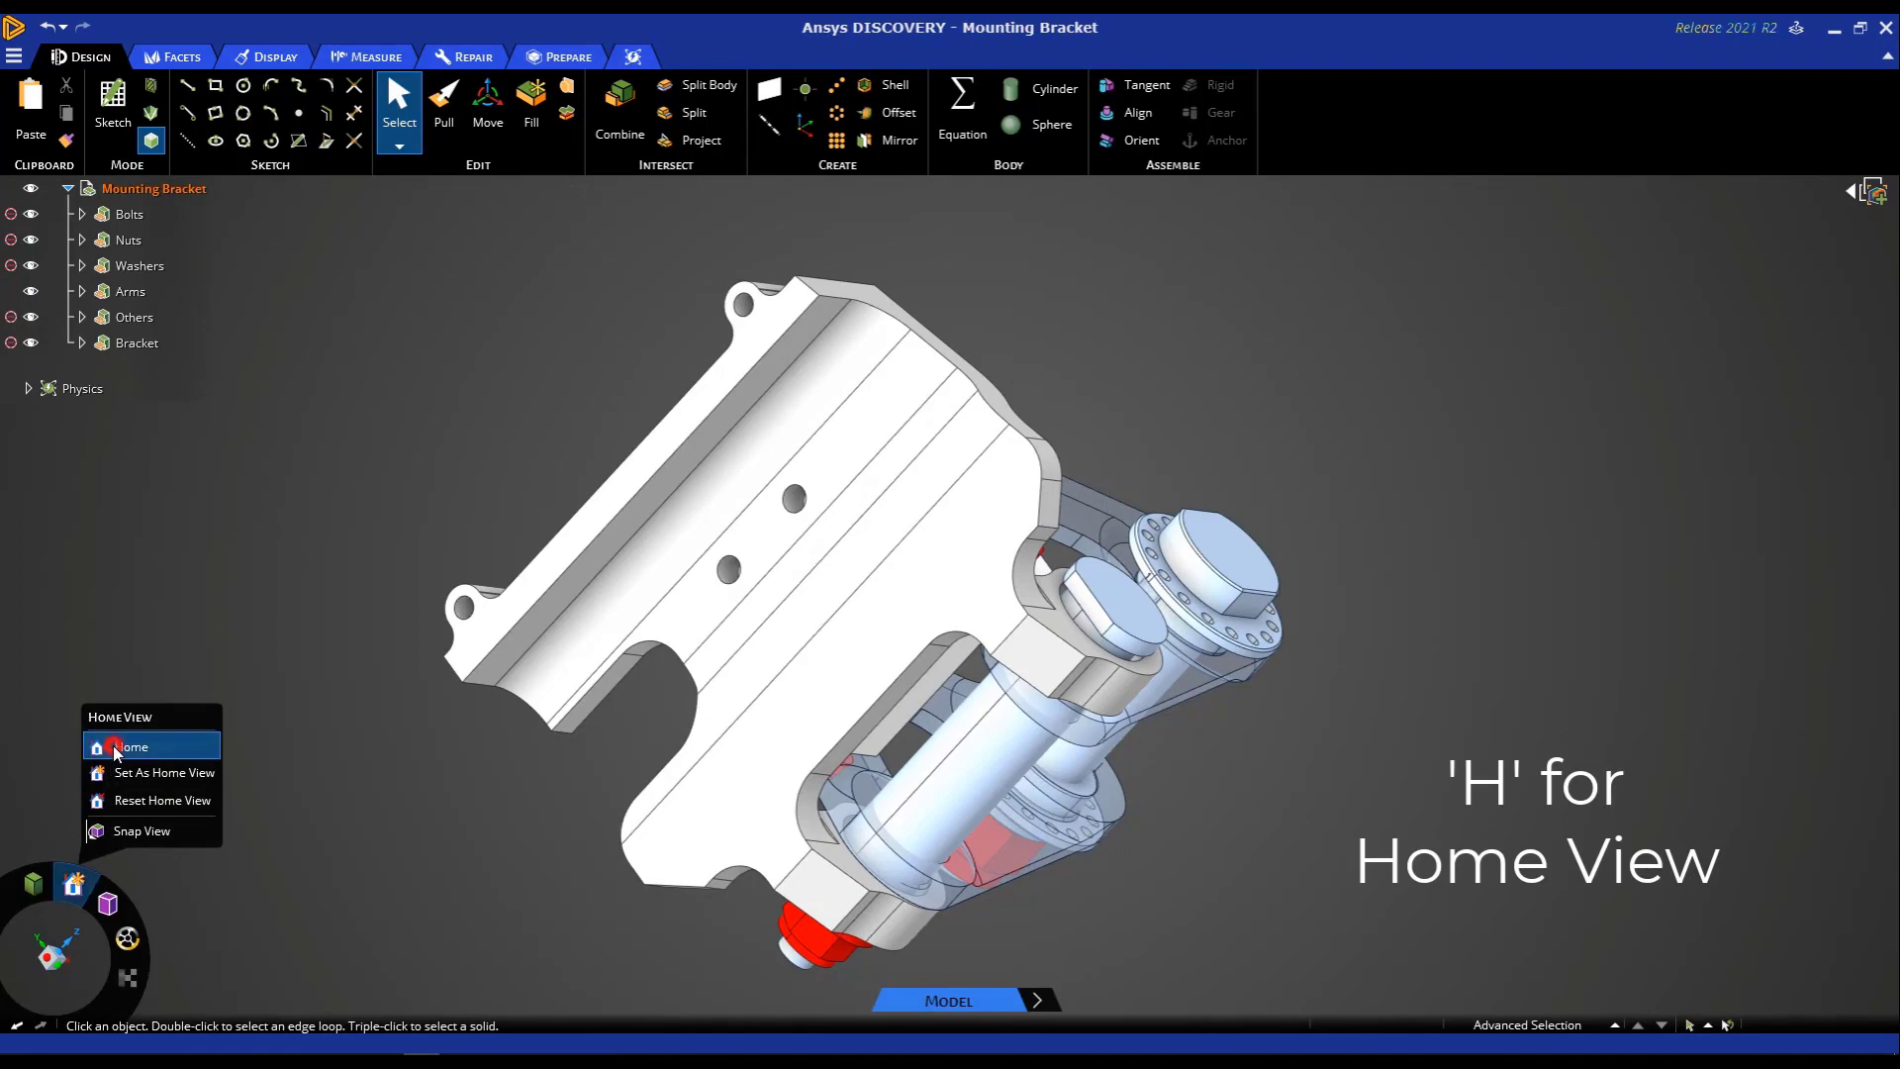
left_click(117, 746)
left_click(313, 501)
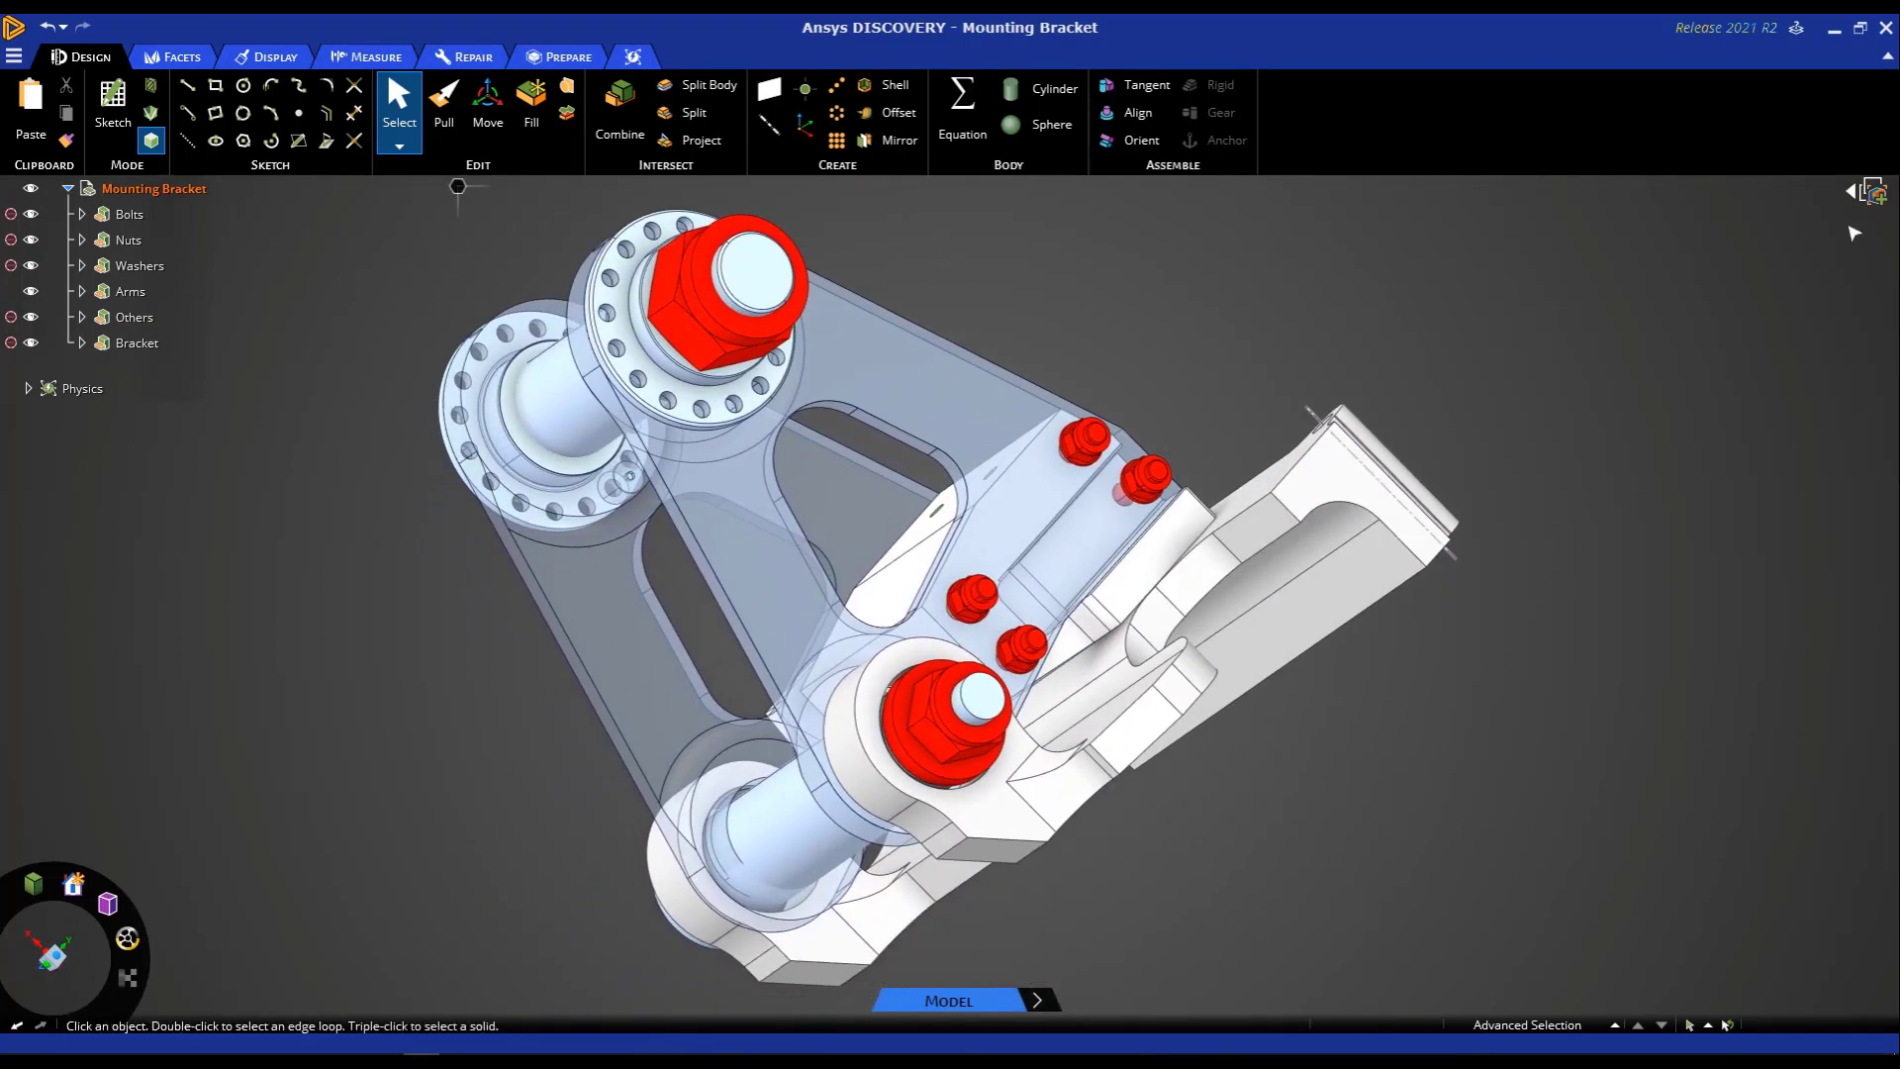
Step: Zoom out from the nut close-up, recentre the bracket with H, and view it straight along X
left_click(1877, 194)
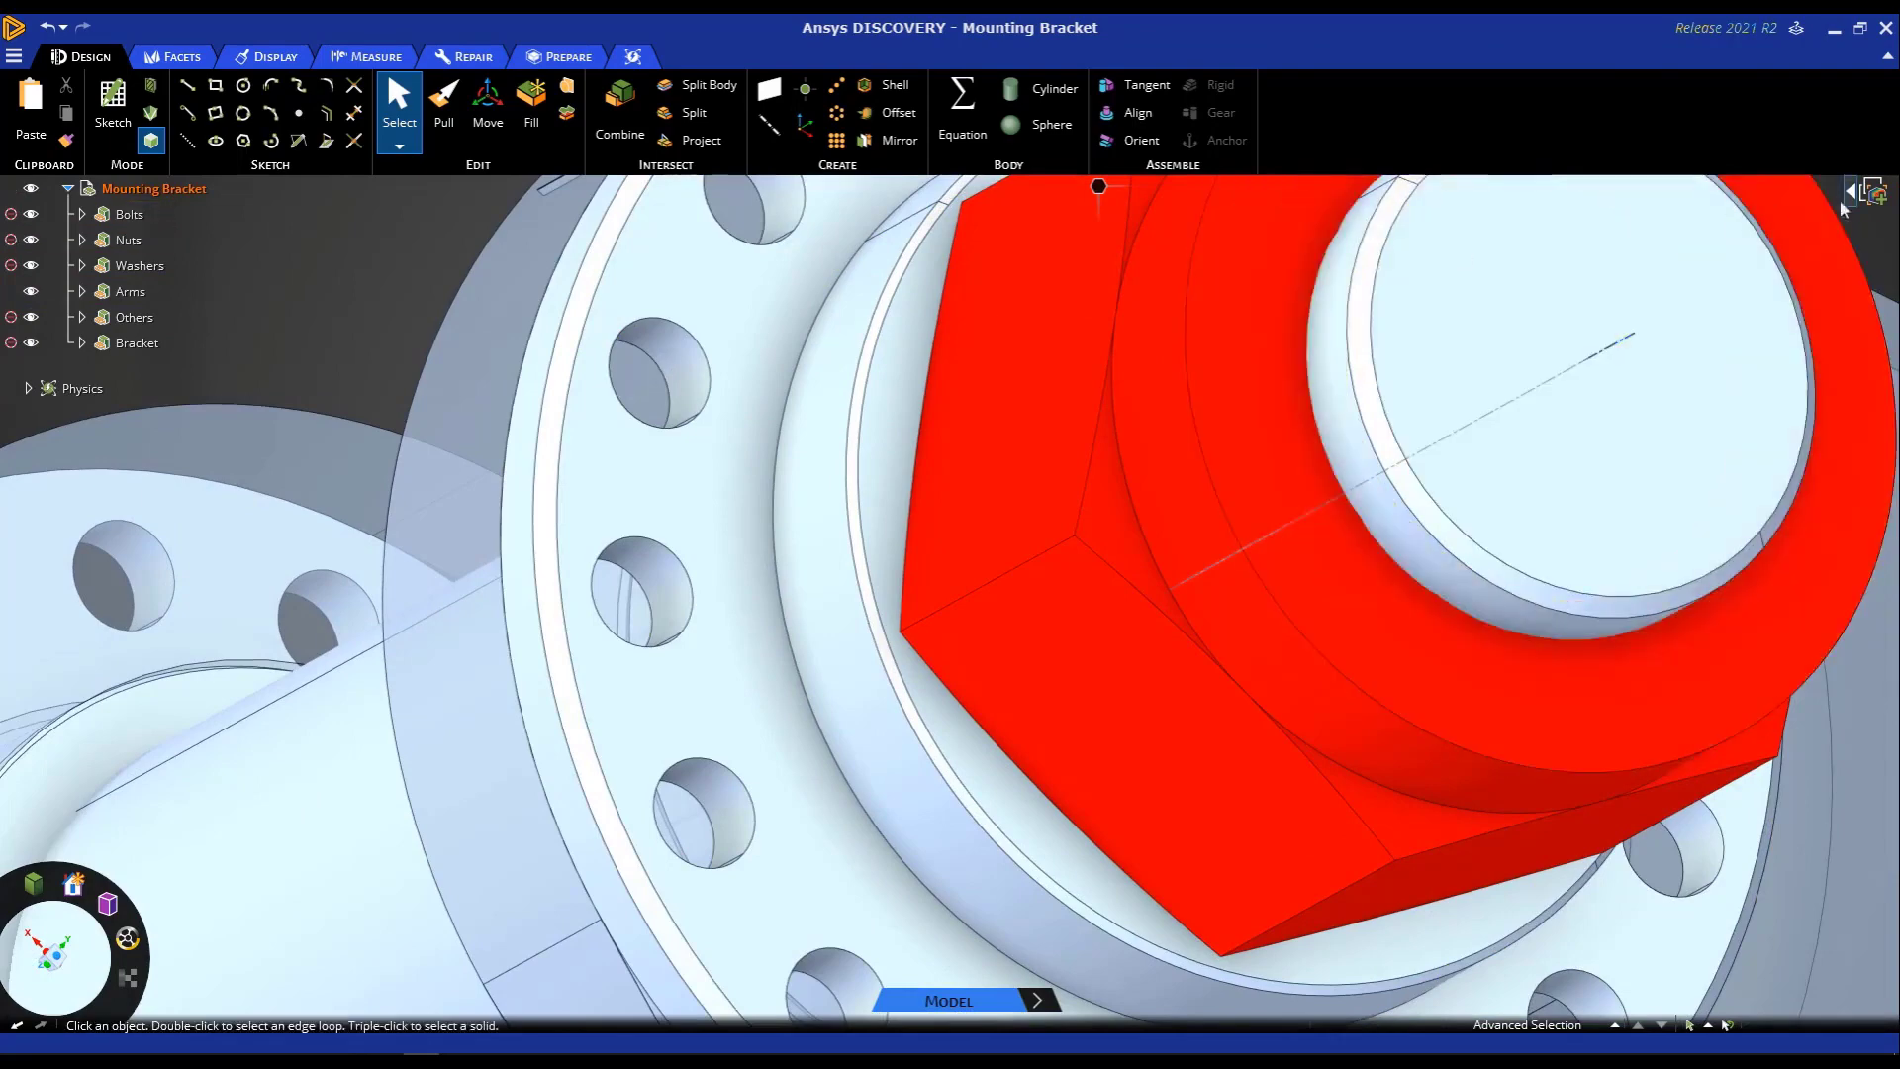
left_click(1870, 194)
scroll(1017, 360, "down", 5)
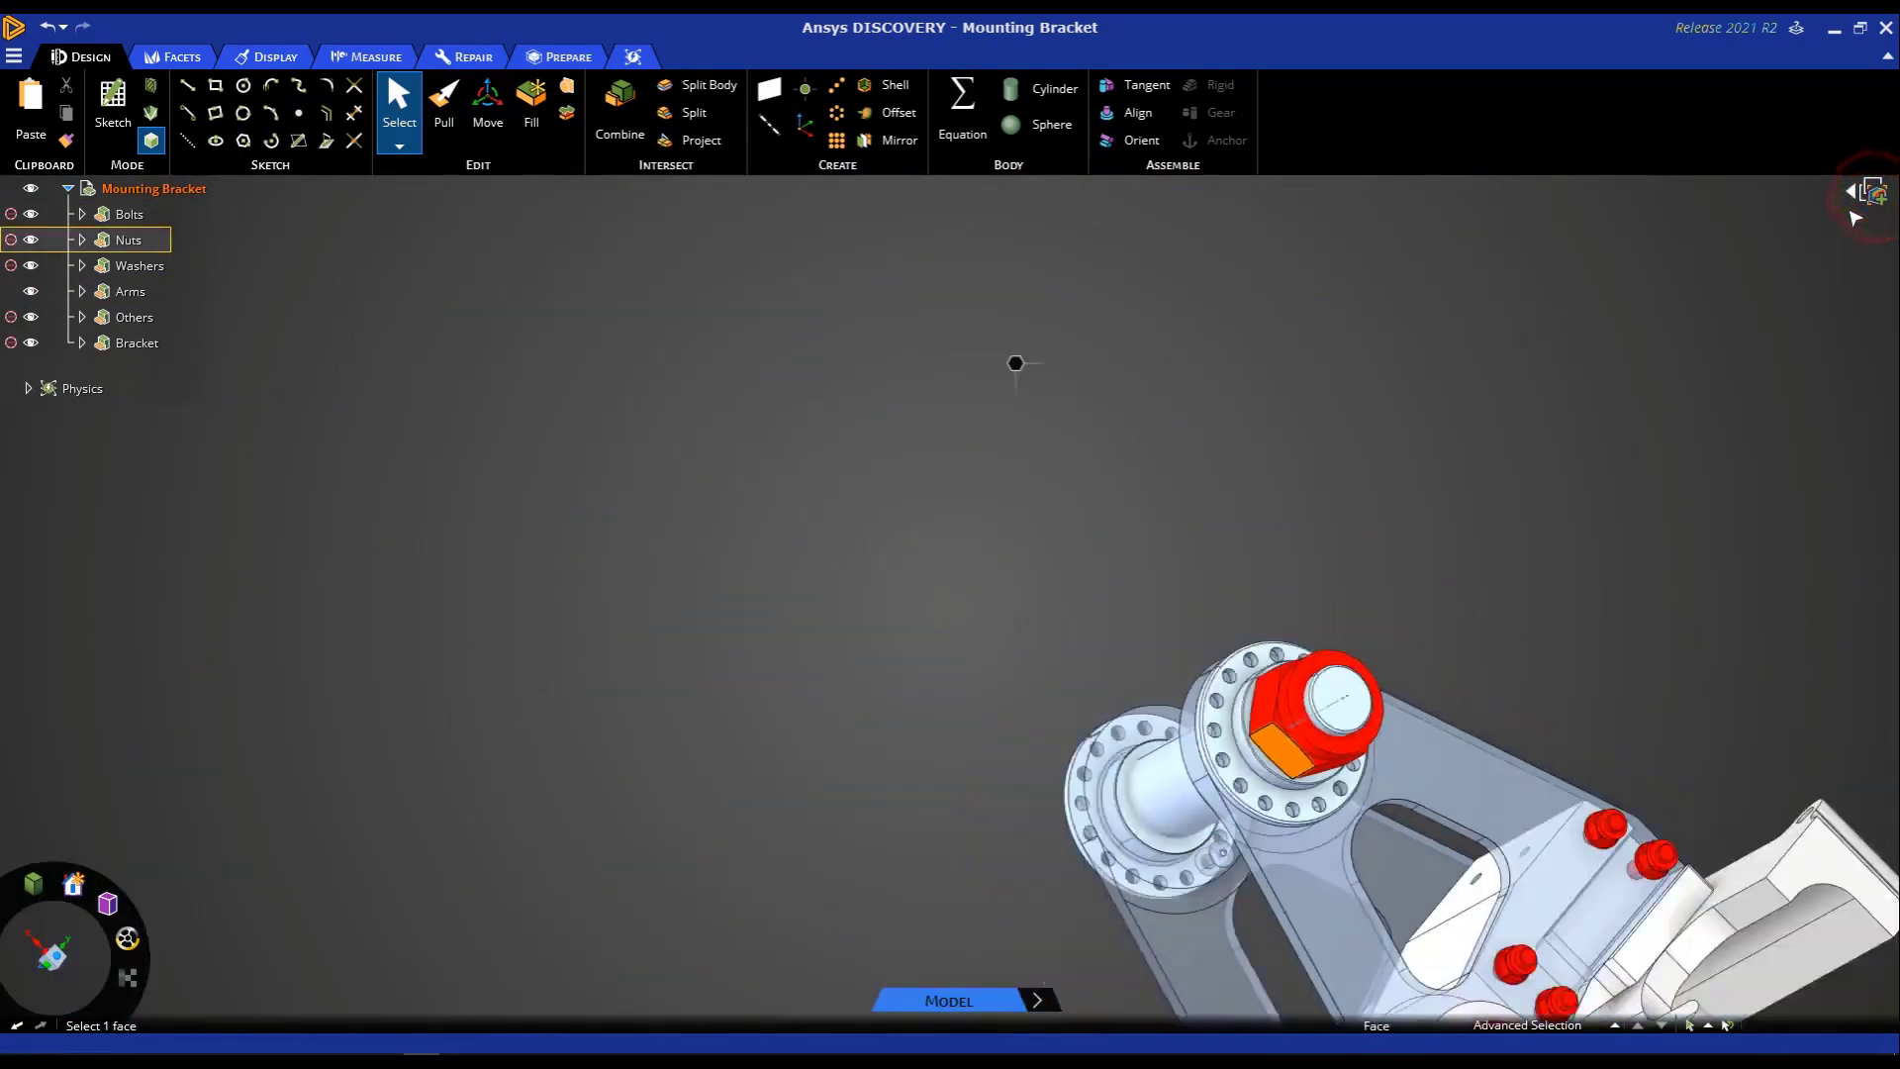
scroll(903, 522, "down", 3)
key("h")
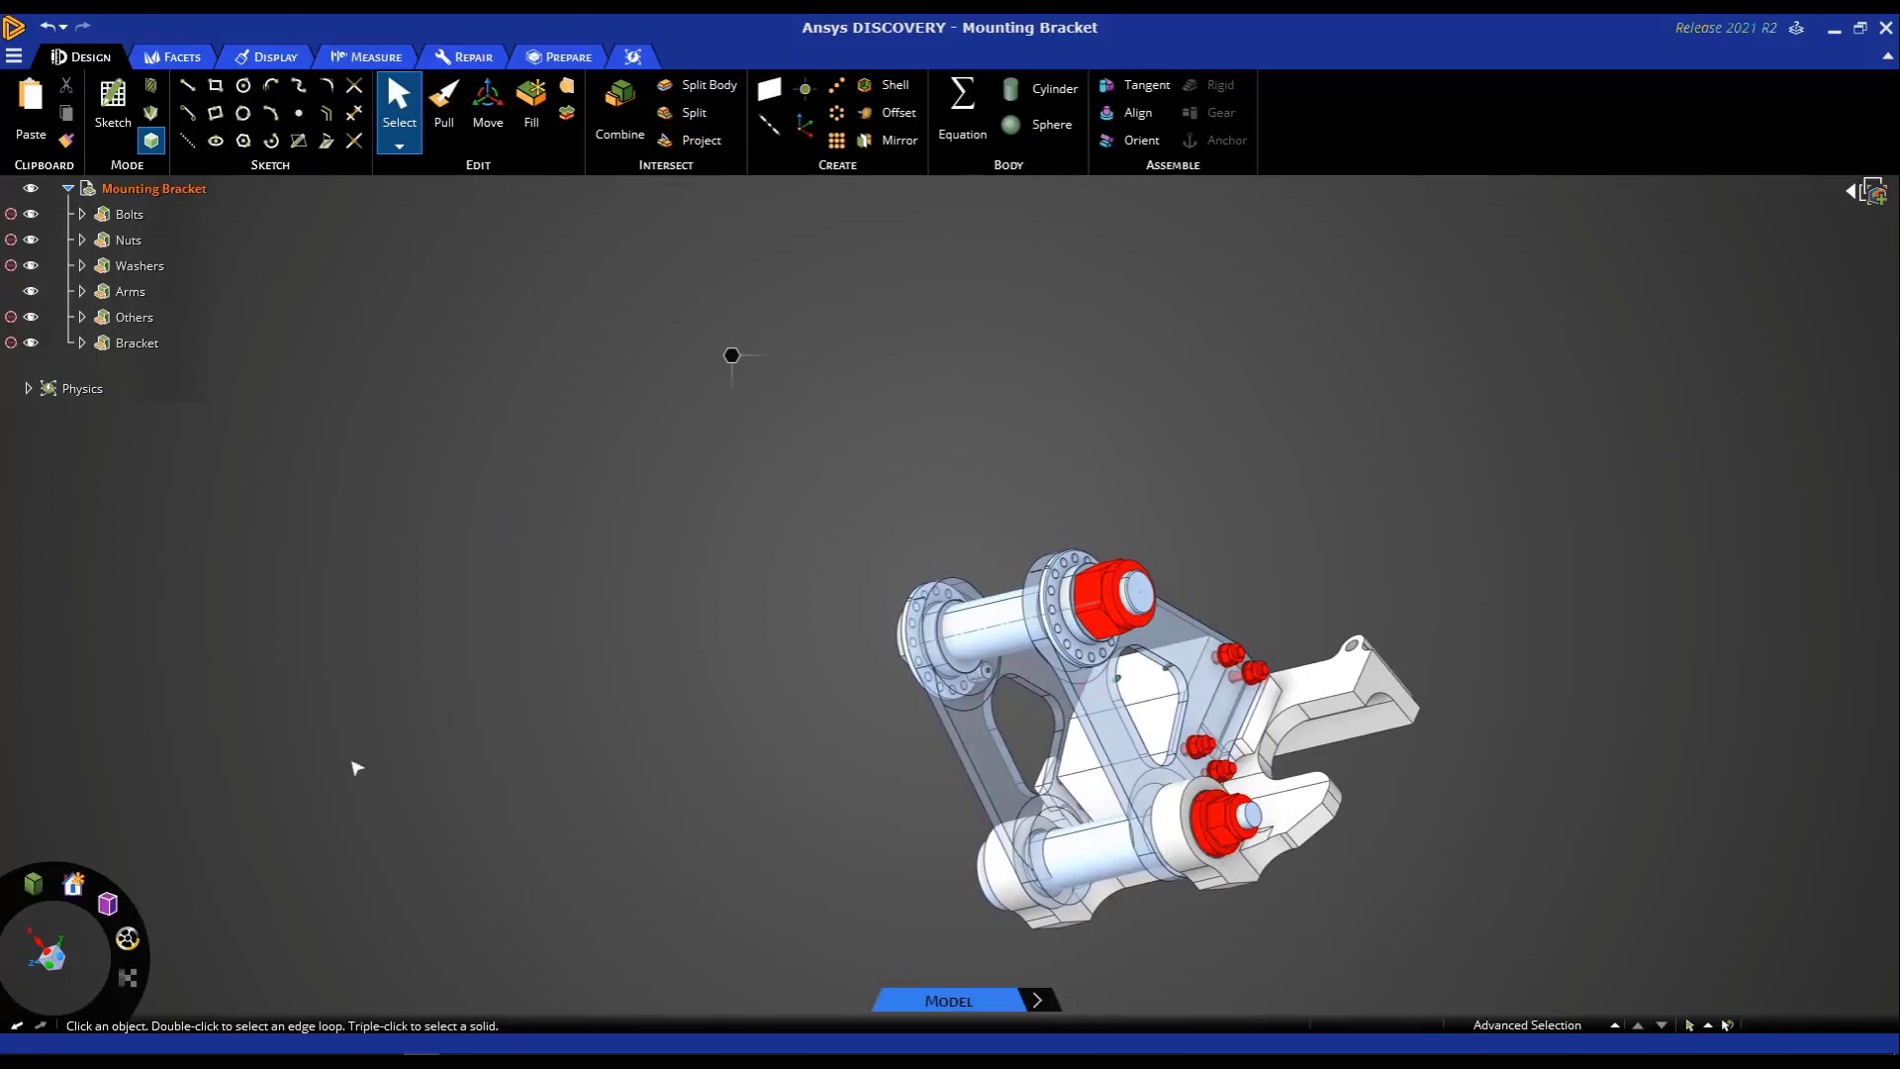
left_click(44, 954)
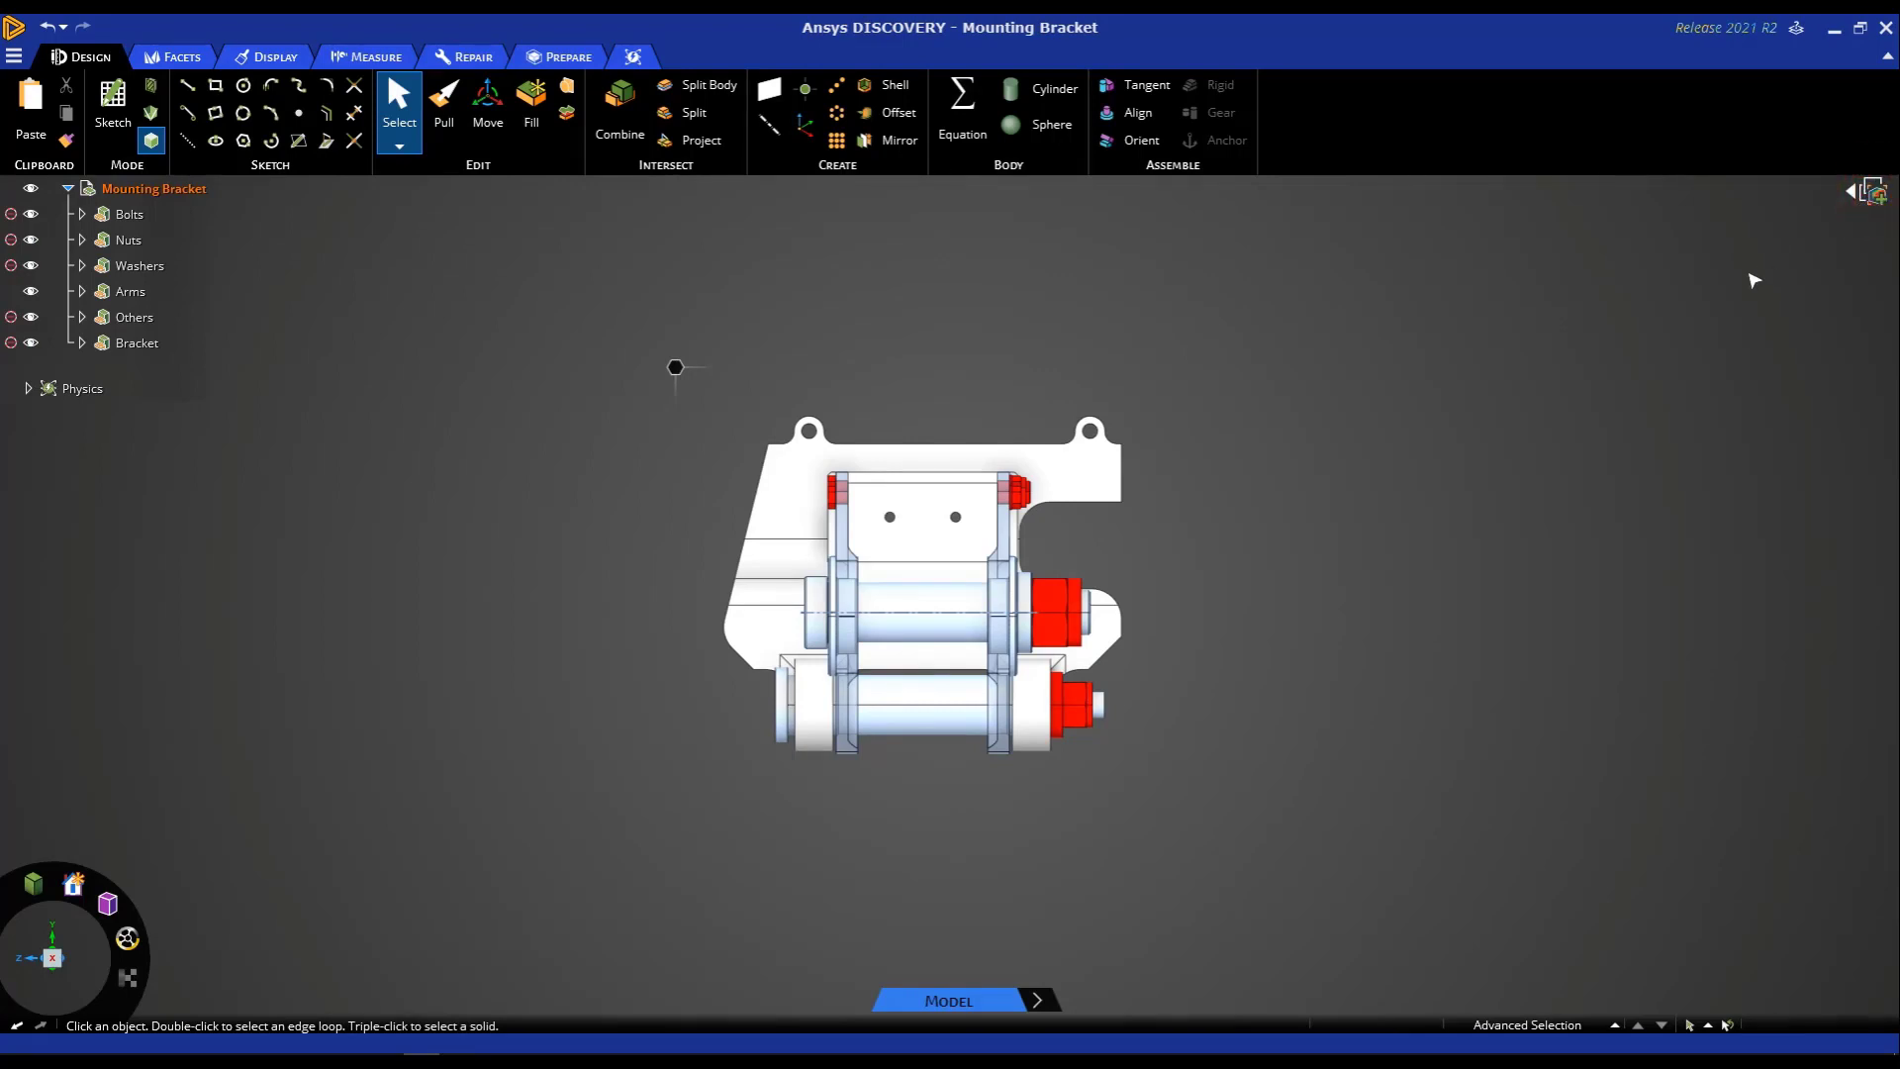
Step: Expand the scenes panel and cycle through Scene 1, Scene 2, Scene 3 and Scene 4
left_click(1853, 193)
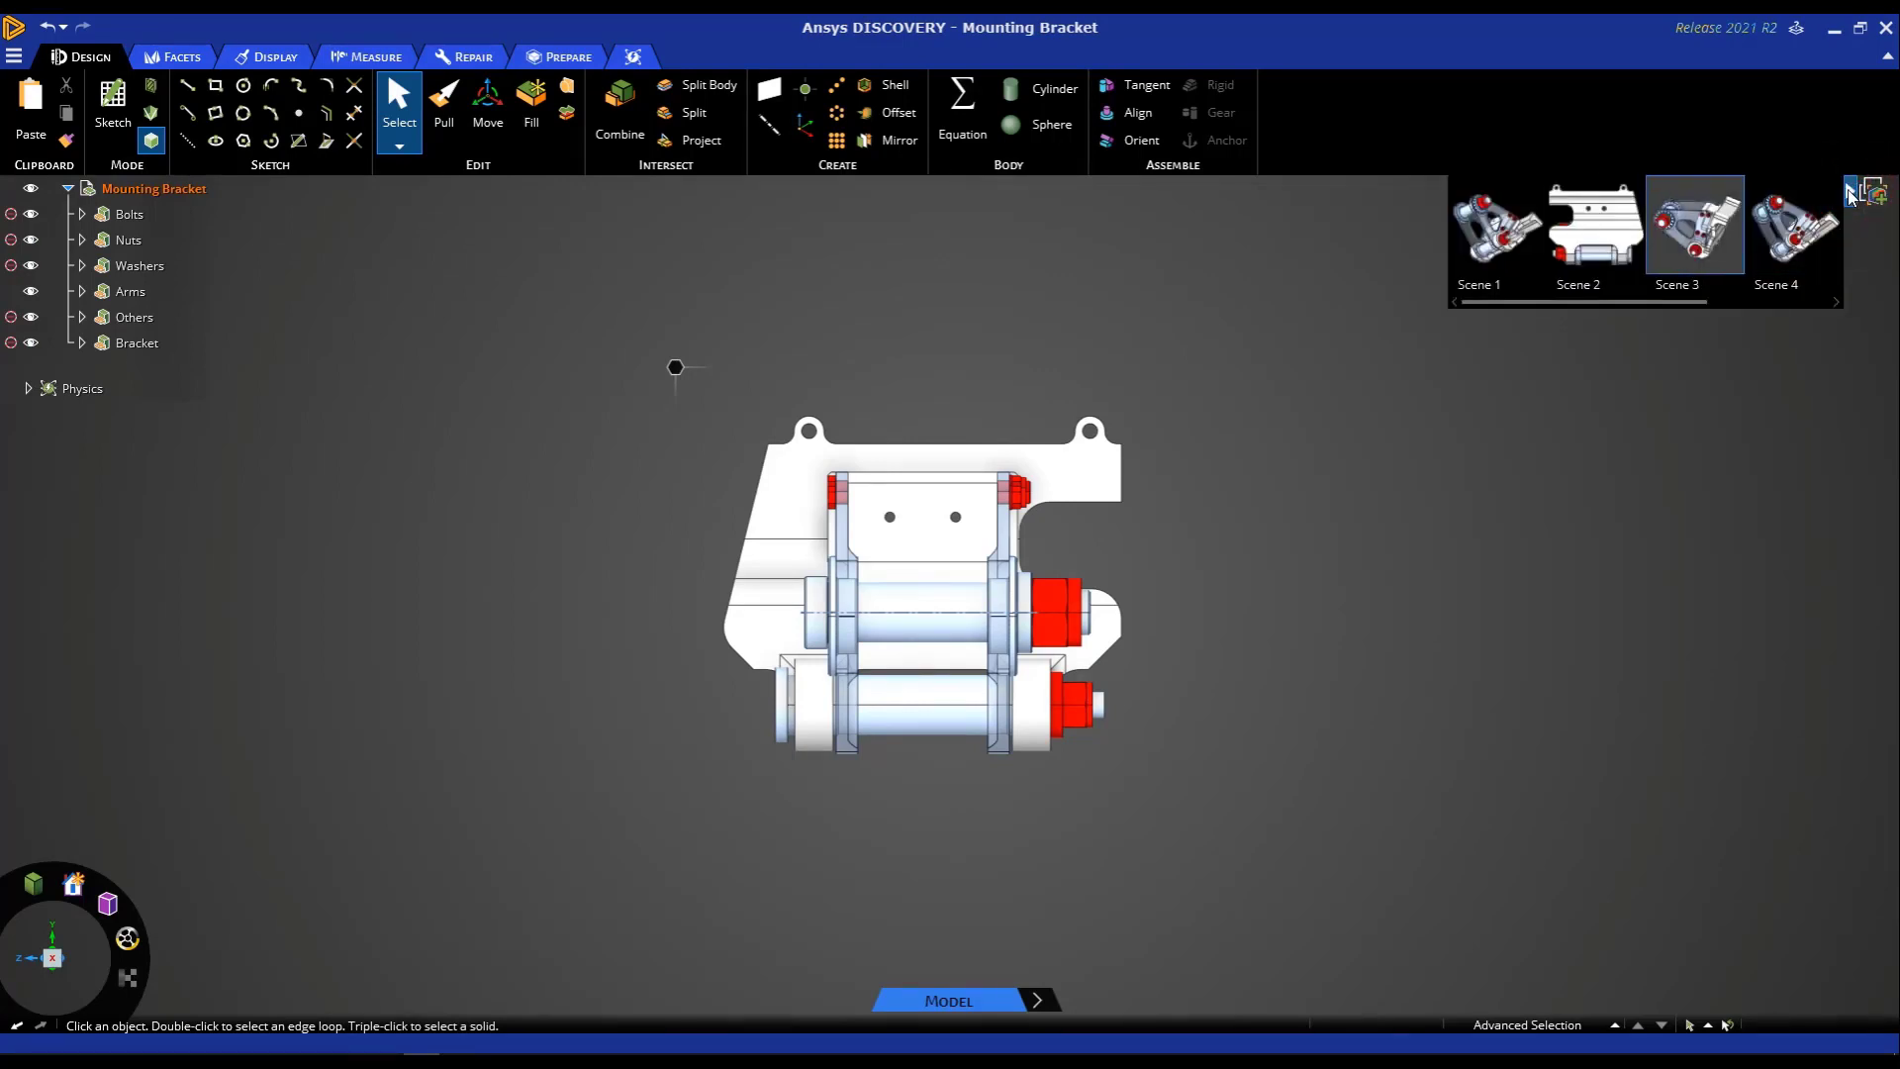
left_click(1497, 255)
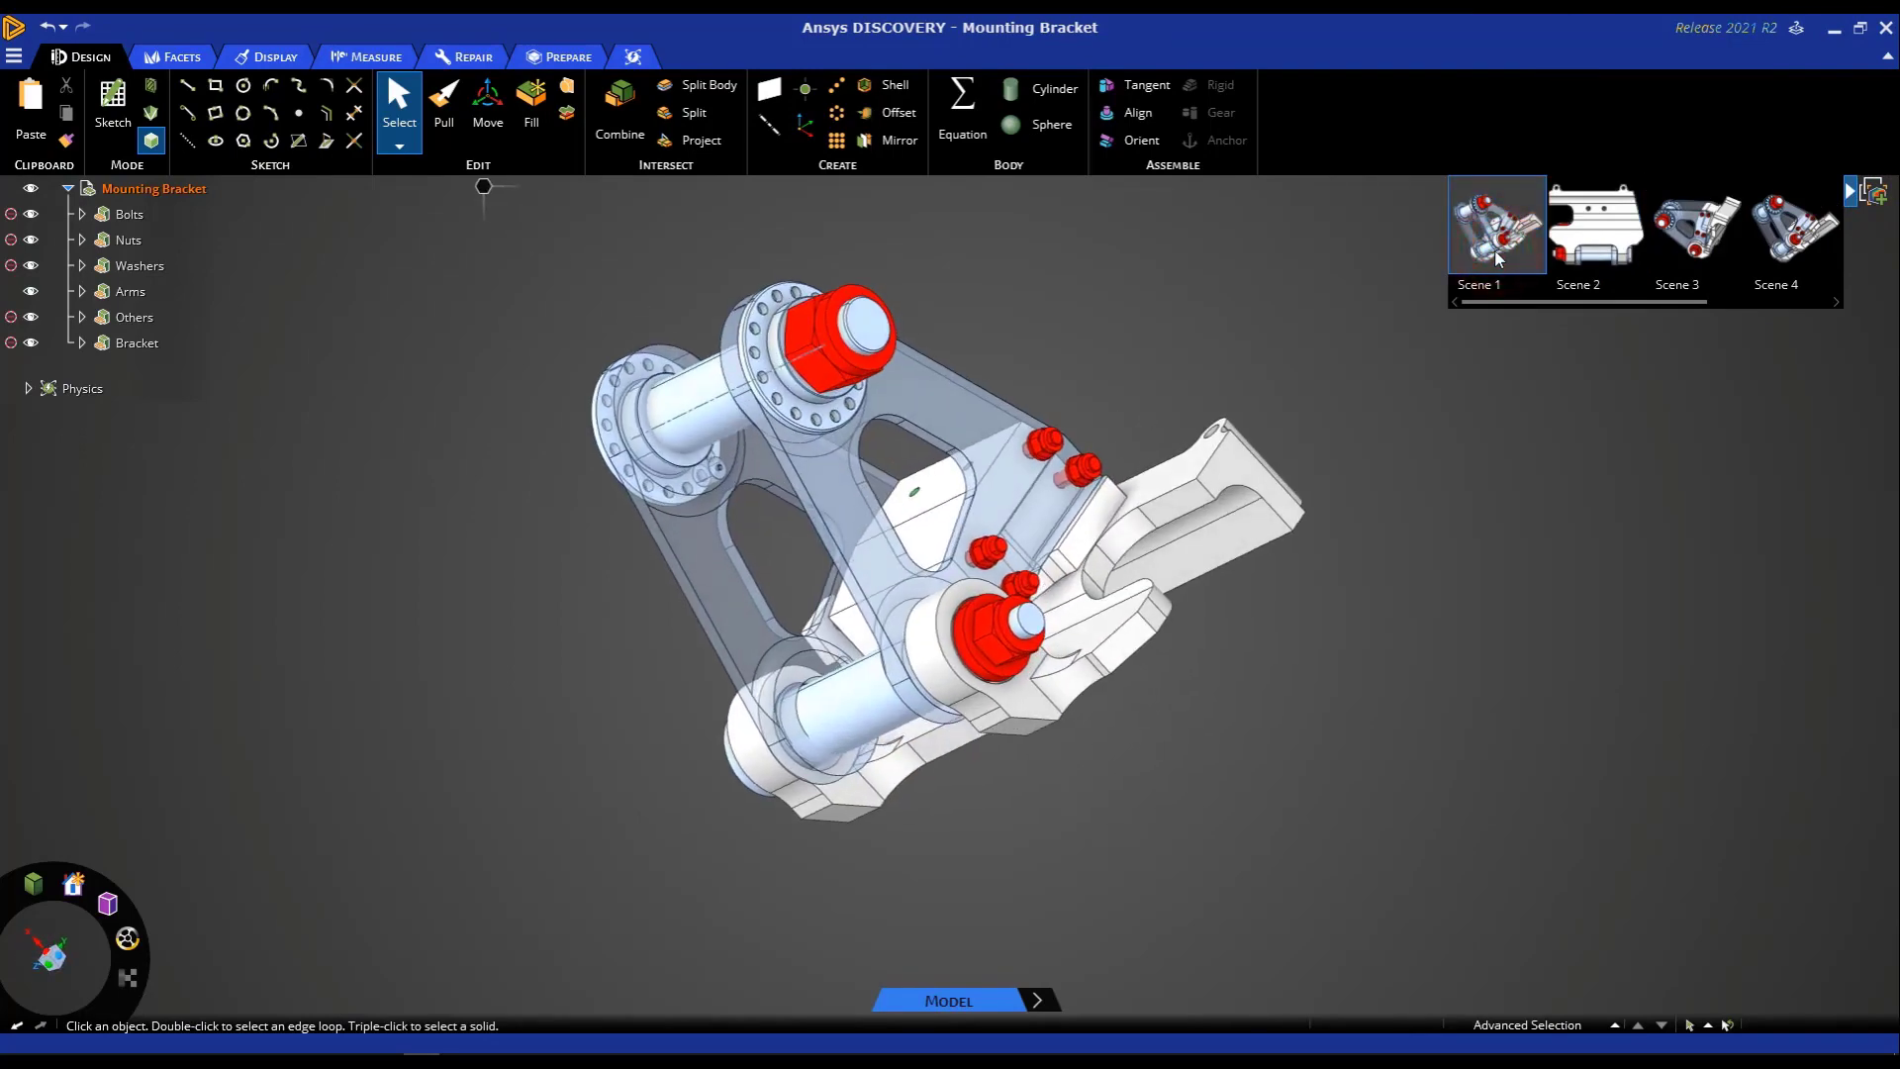
left_click(1594, 237)
left_click(1708, 243)
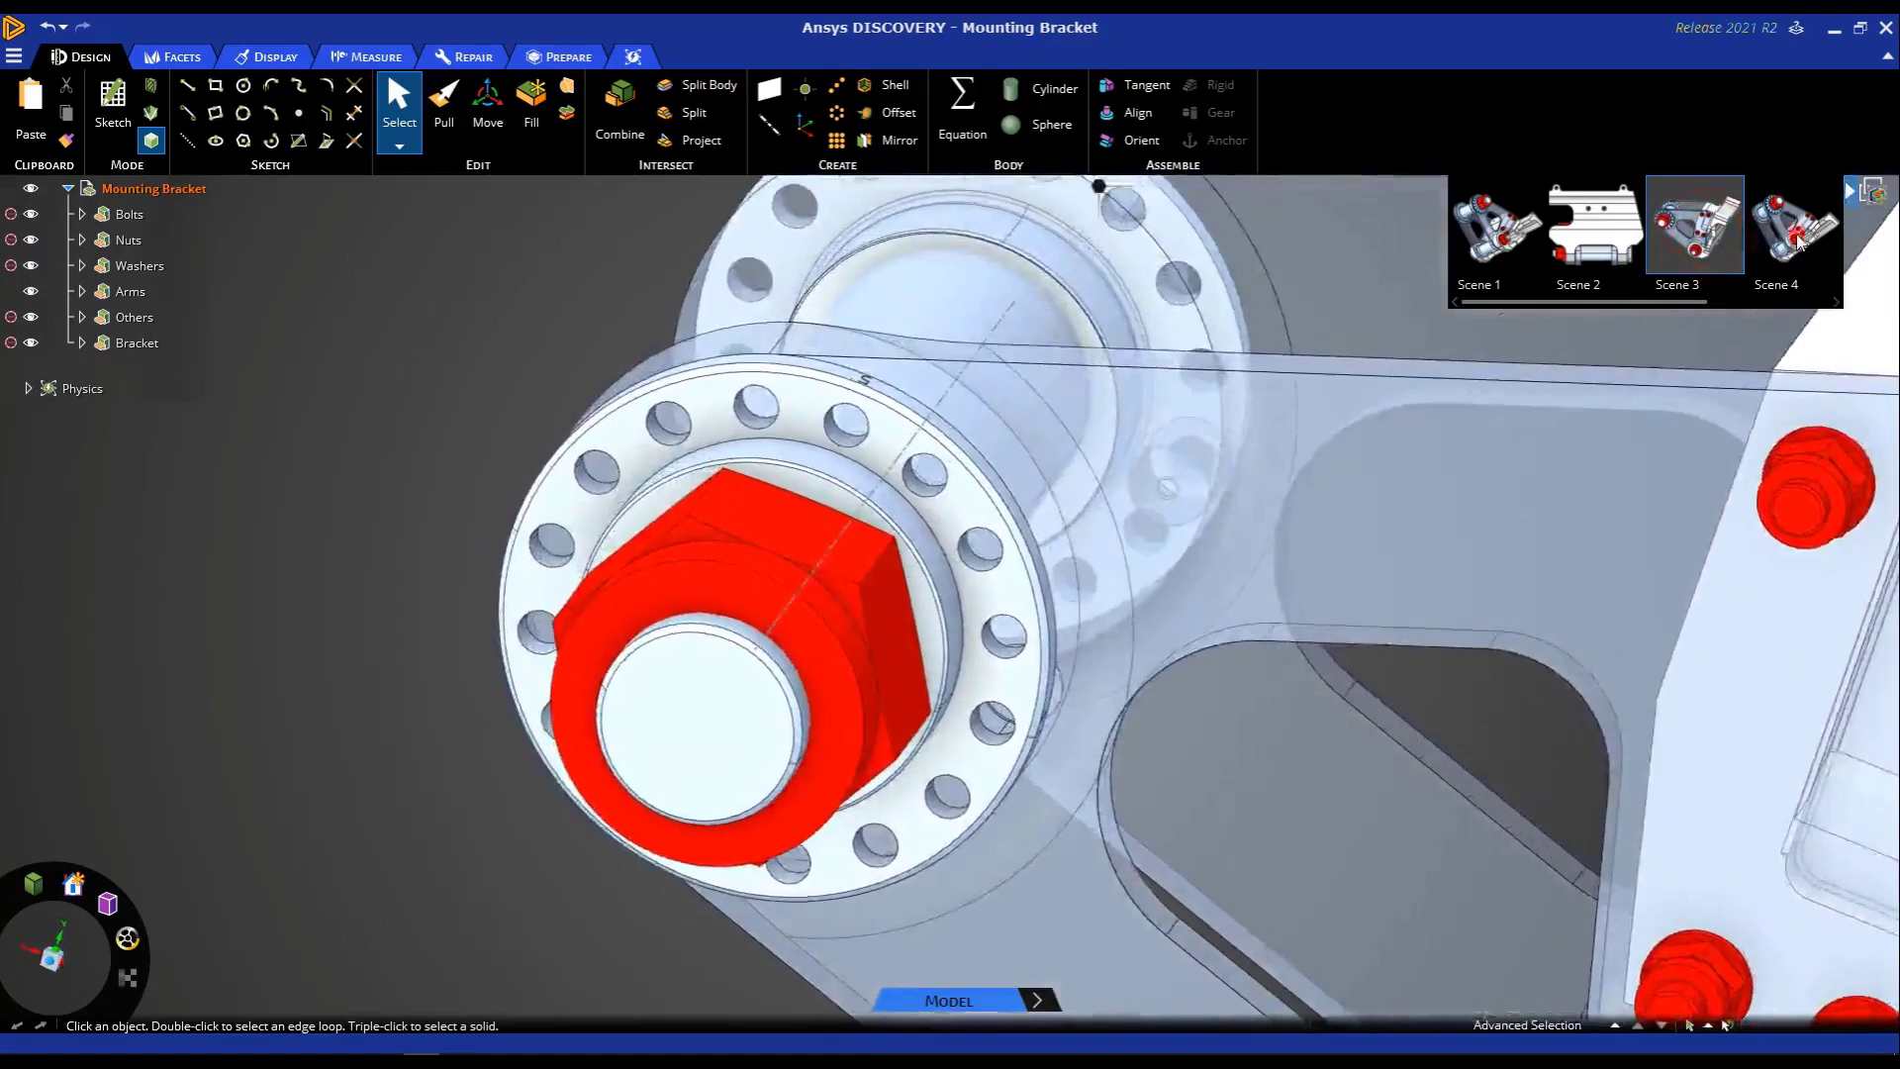
left_click(1797, 239)
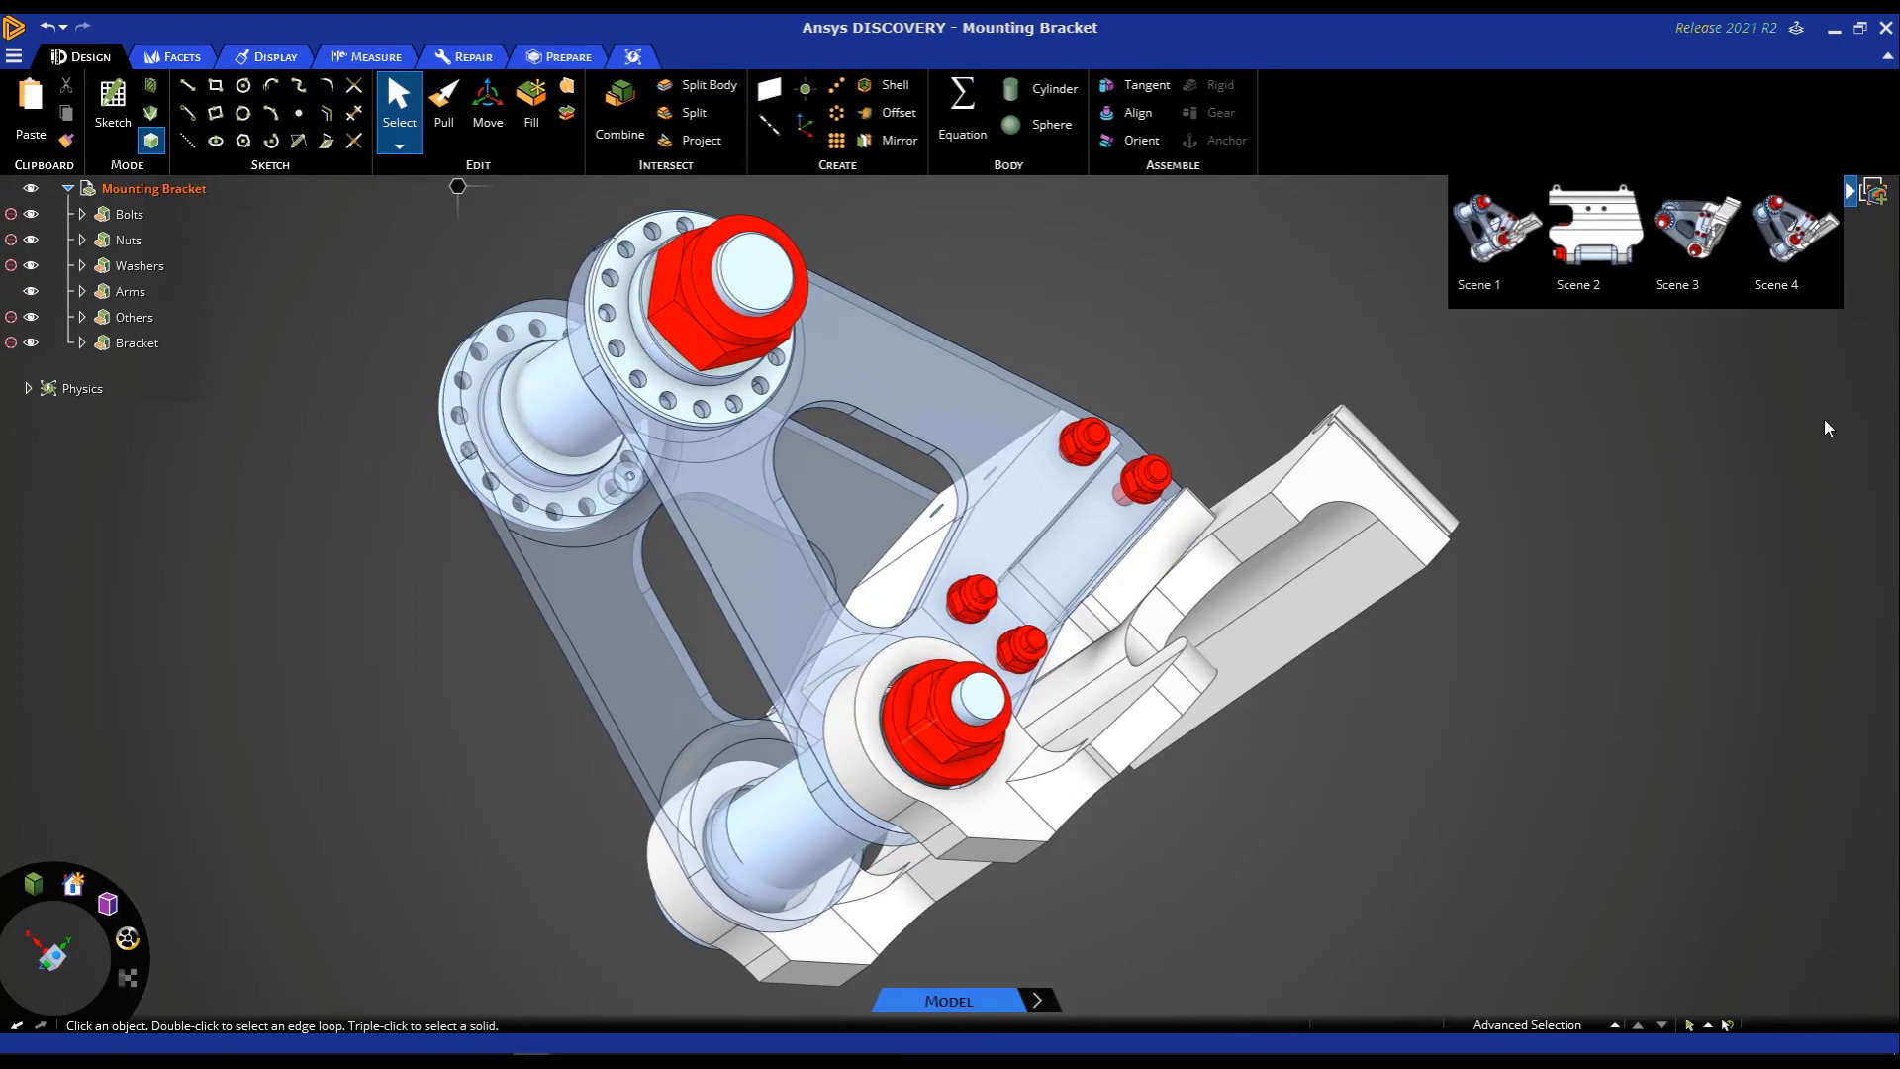
Step: Section the bracket through the main shaft axis and zoom in on the cut from the front
left_click(1850, 191)
middle_click_drag(1730, 262, 1384, 424)
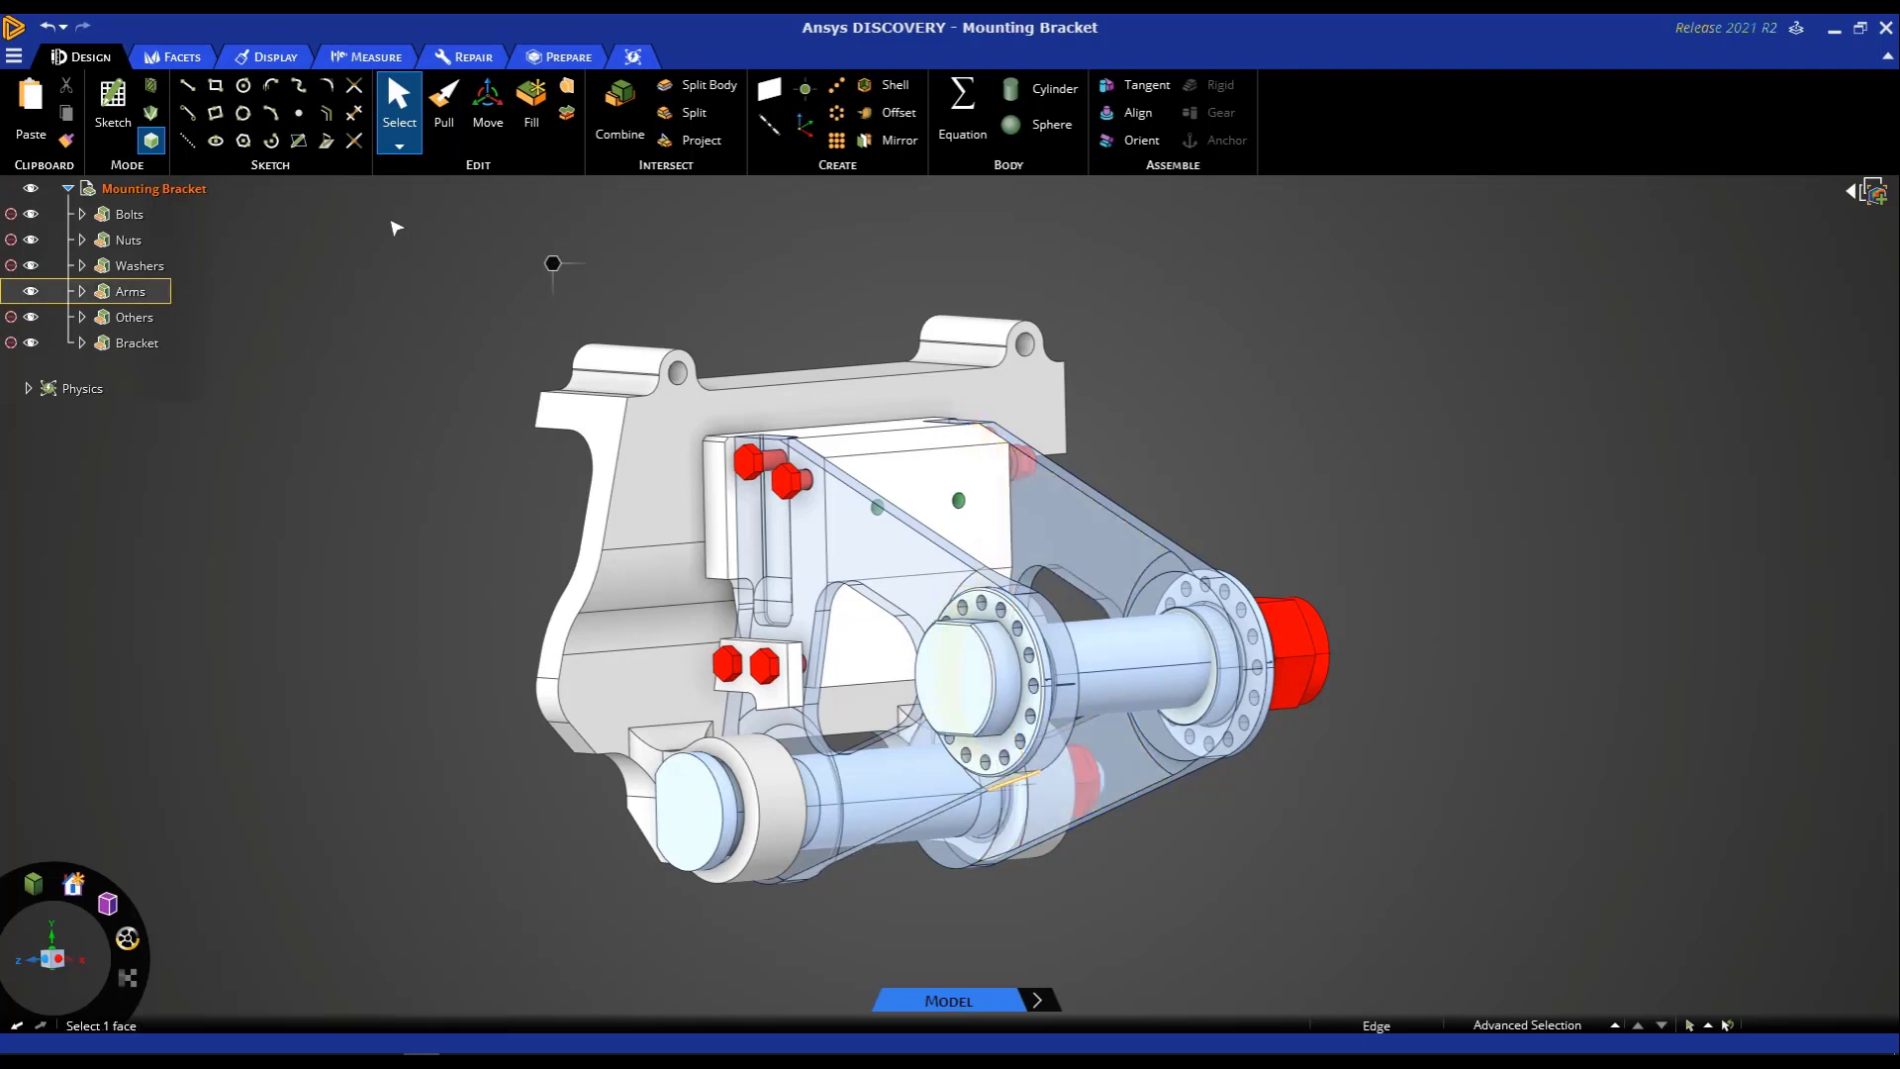
left_click(956, 682)
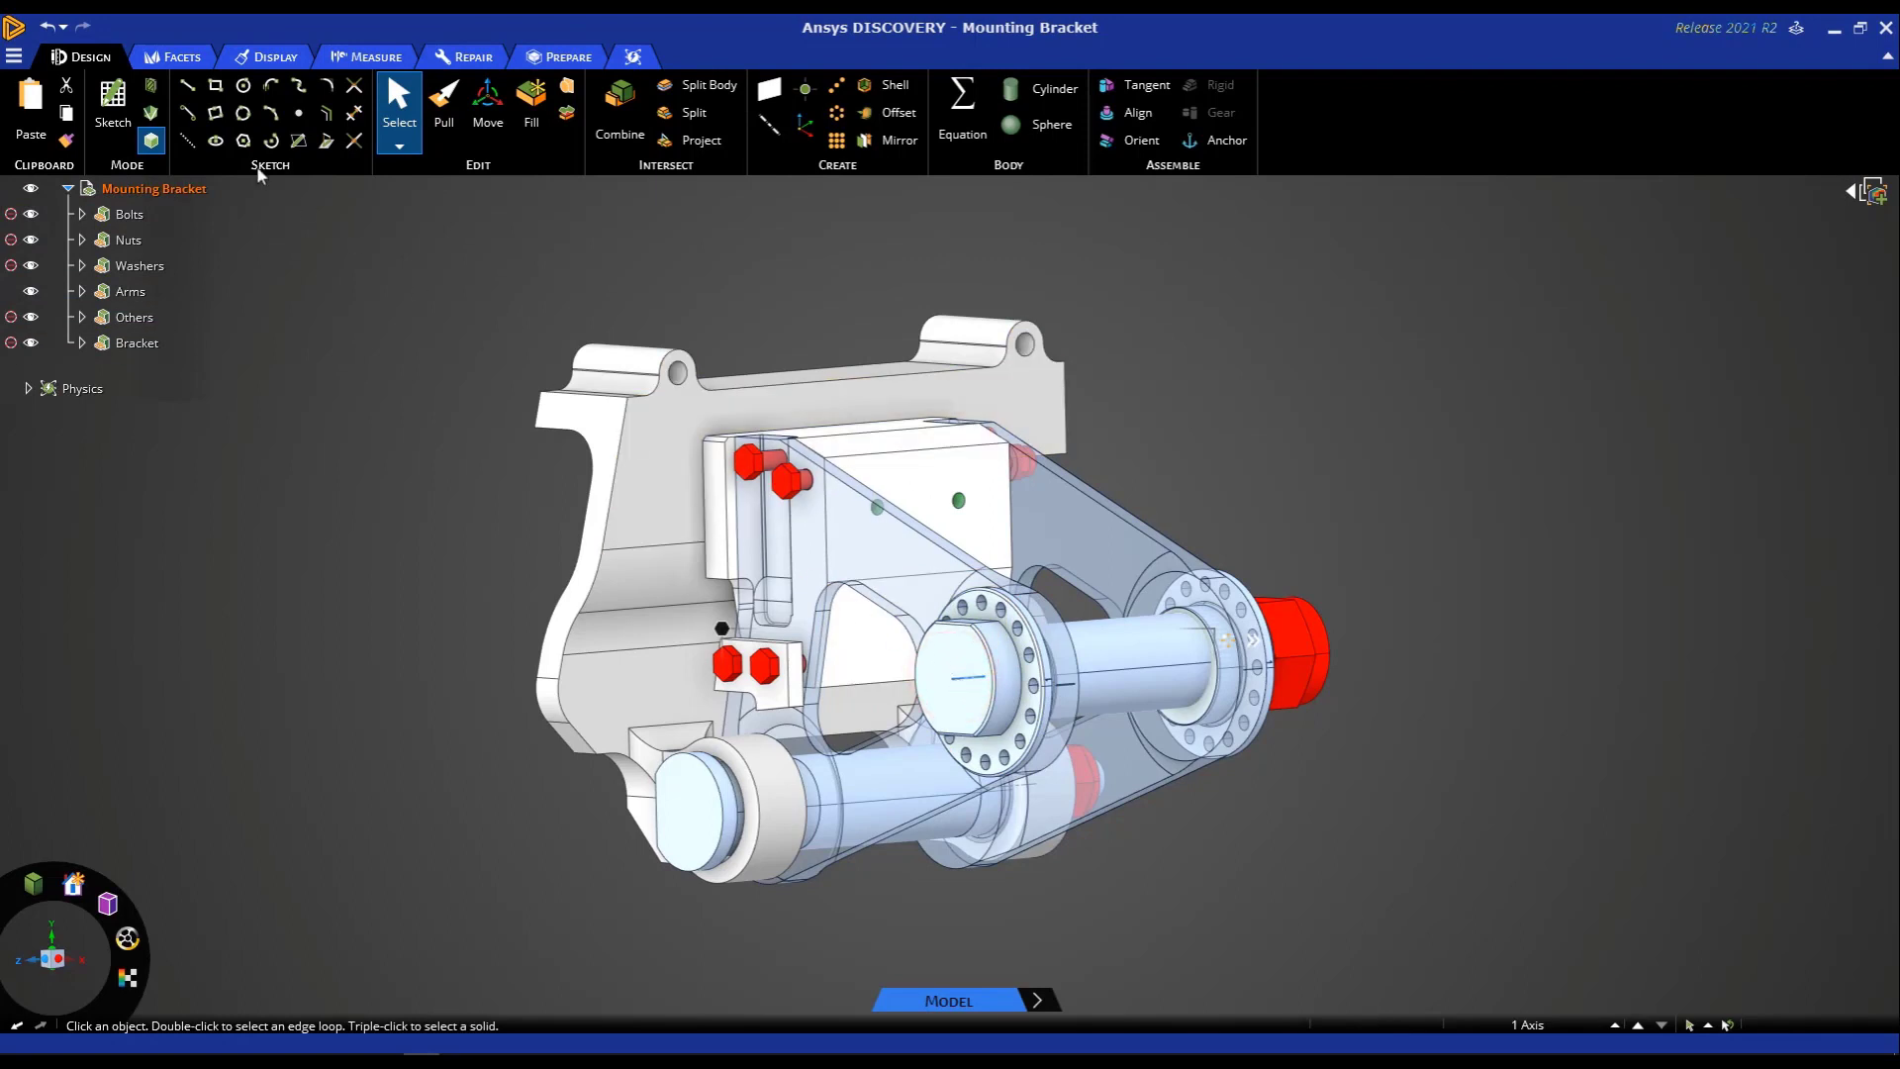
left_click(156, 94)
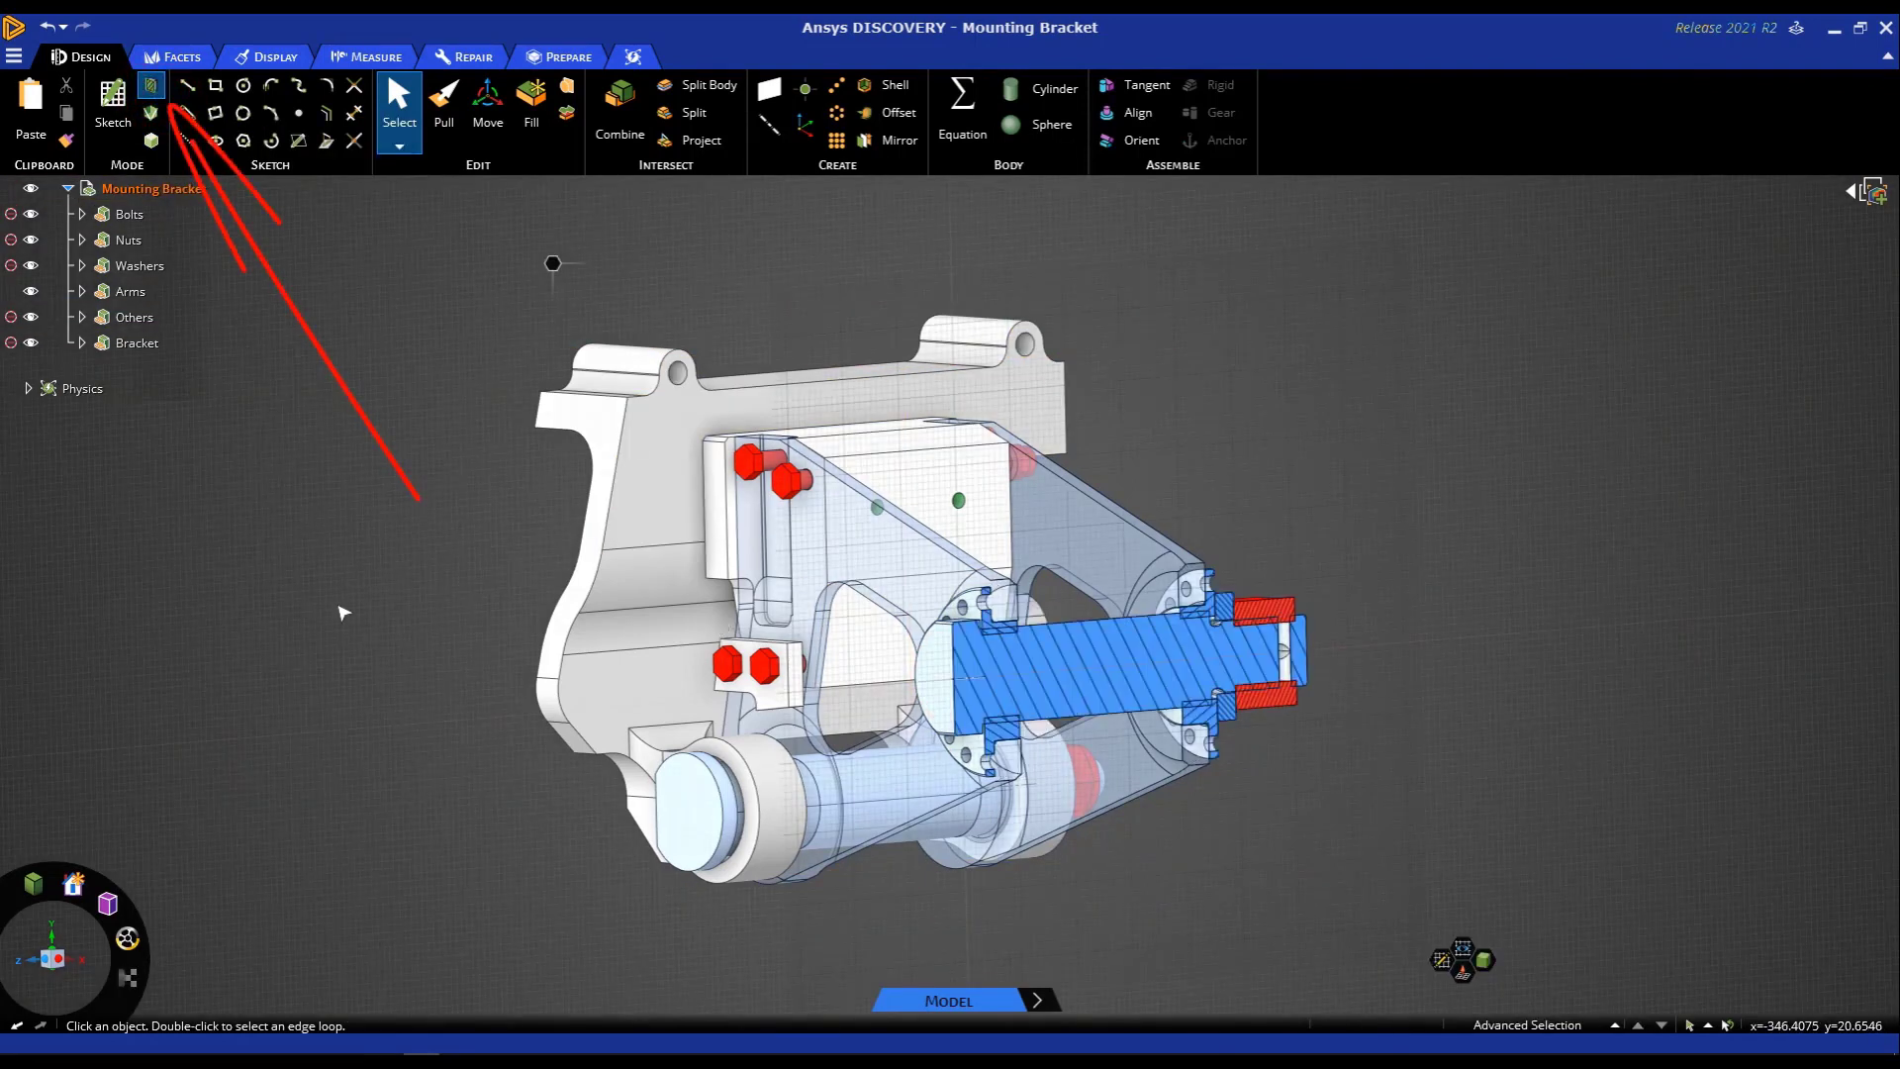
left_click(53, 958)
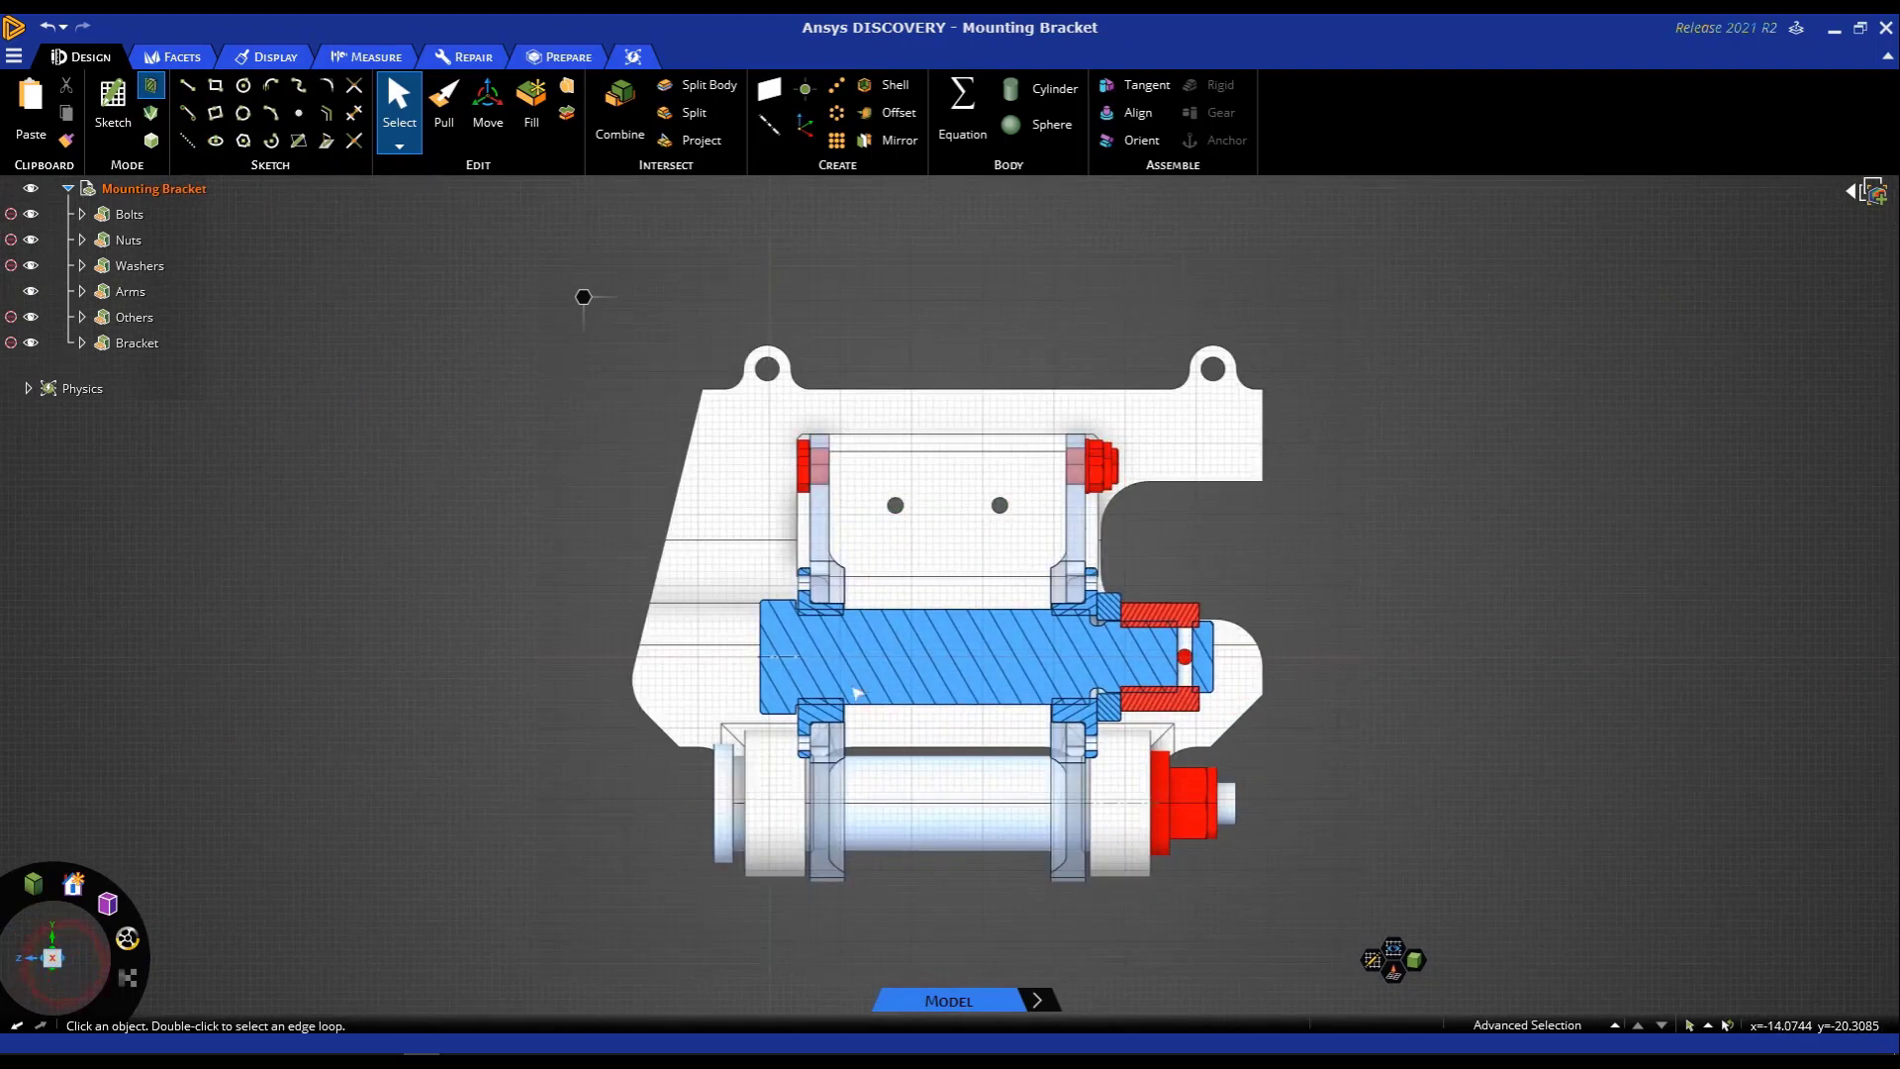
scroll(914, 673, "up", 1)
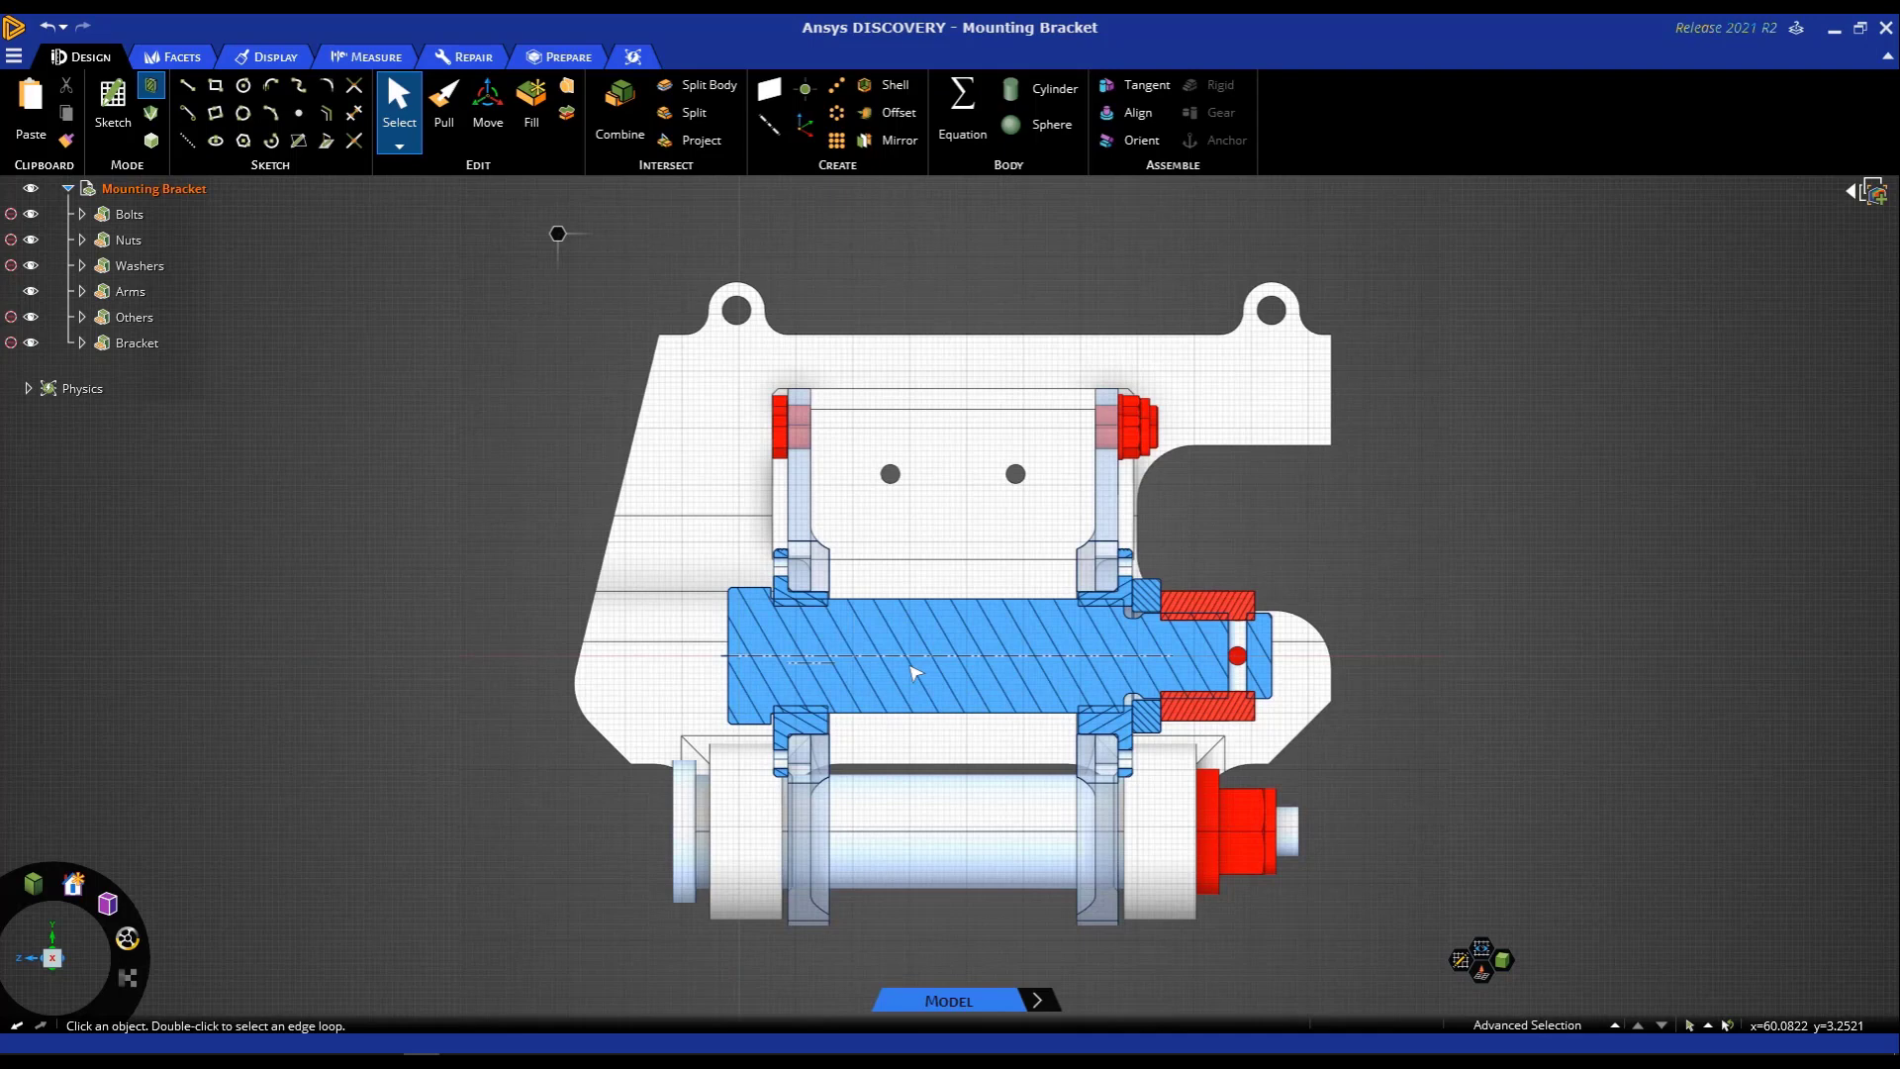
scroll(513, 548, "up", 2)
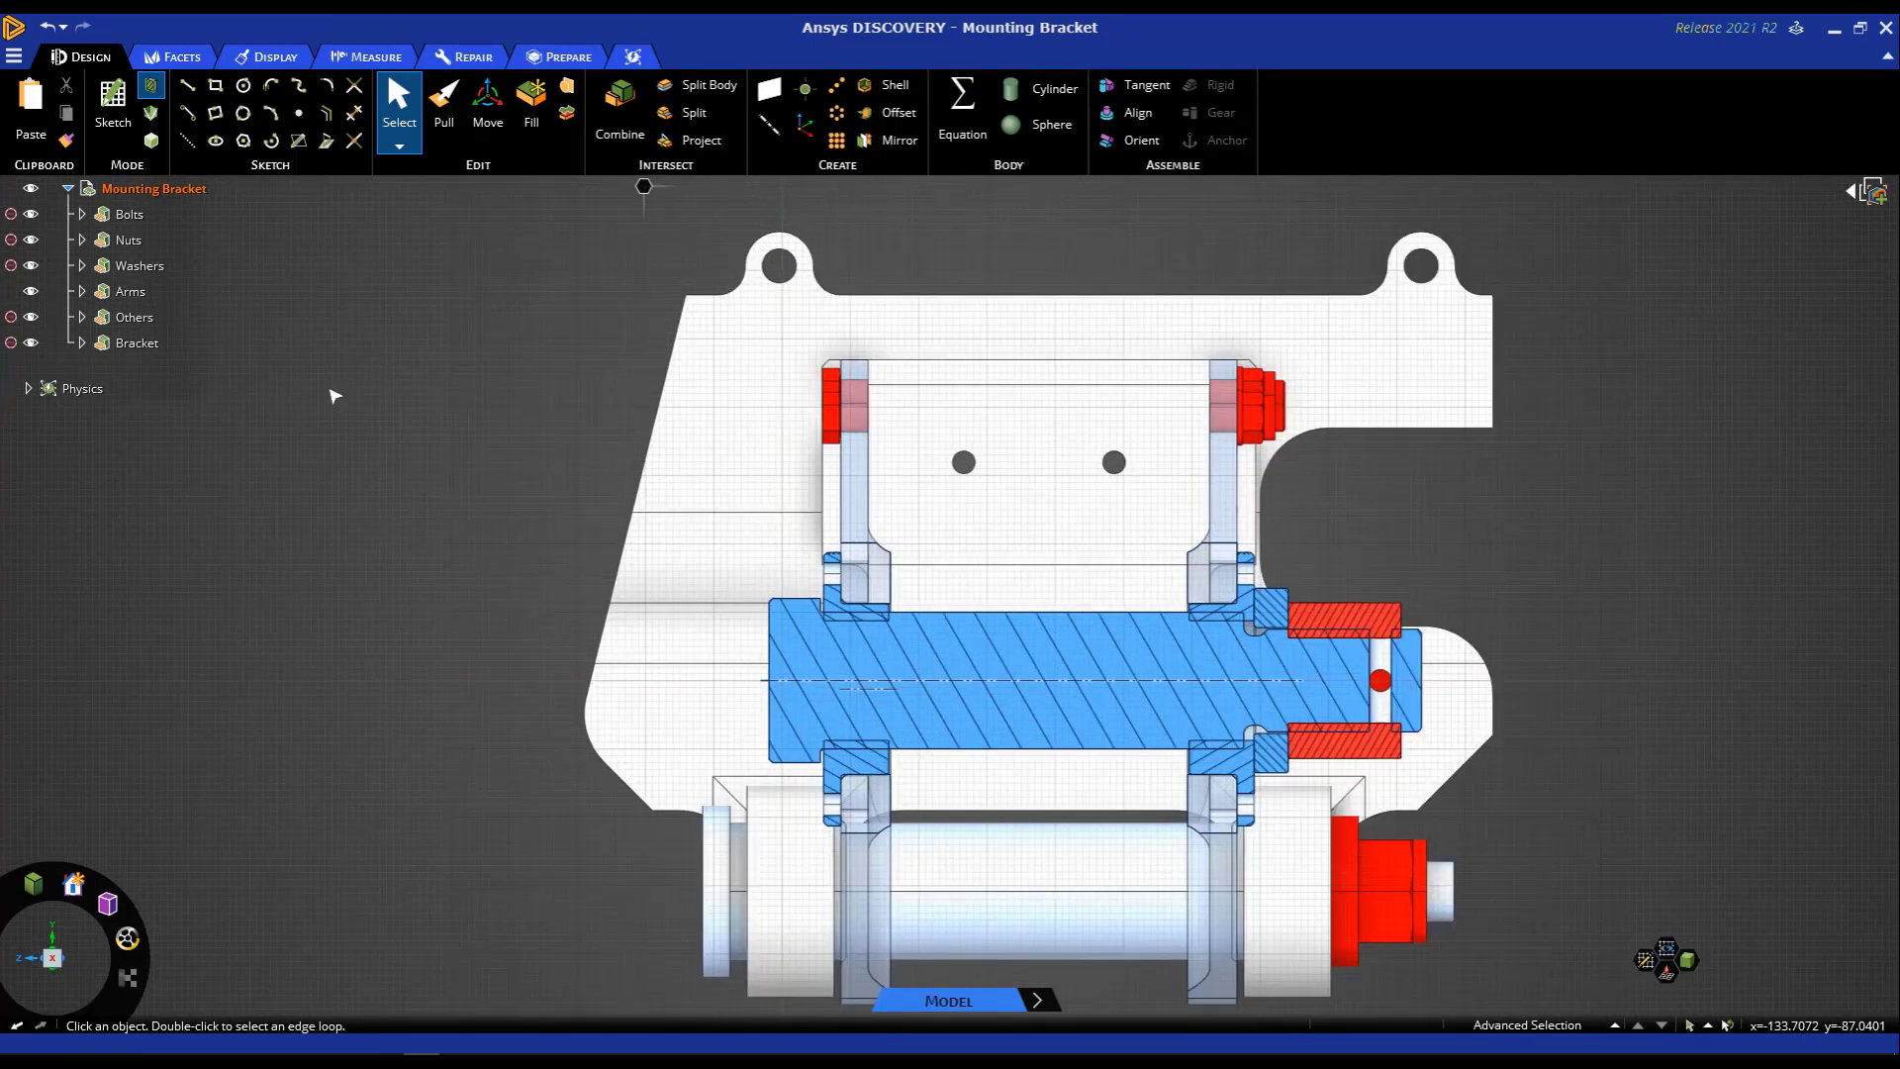
Step: Return to 3D mode and move the Bolts group into the Nuts group
left_click(151, 141)
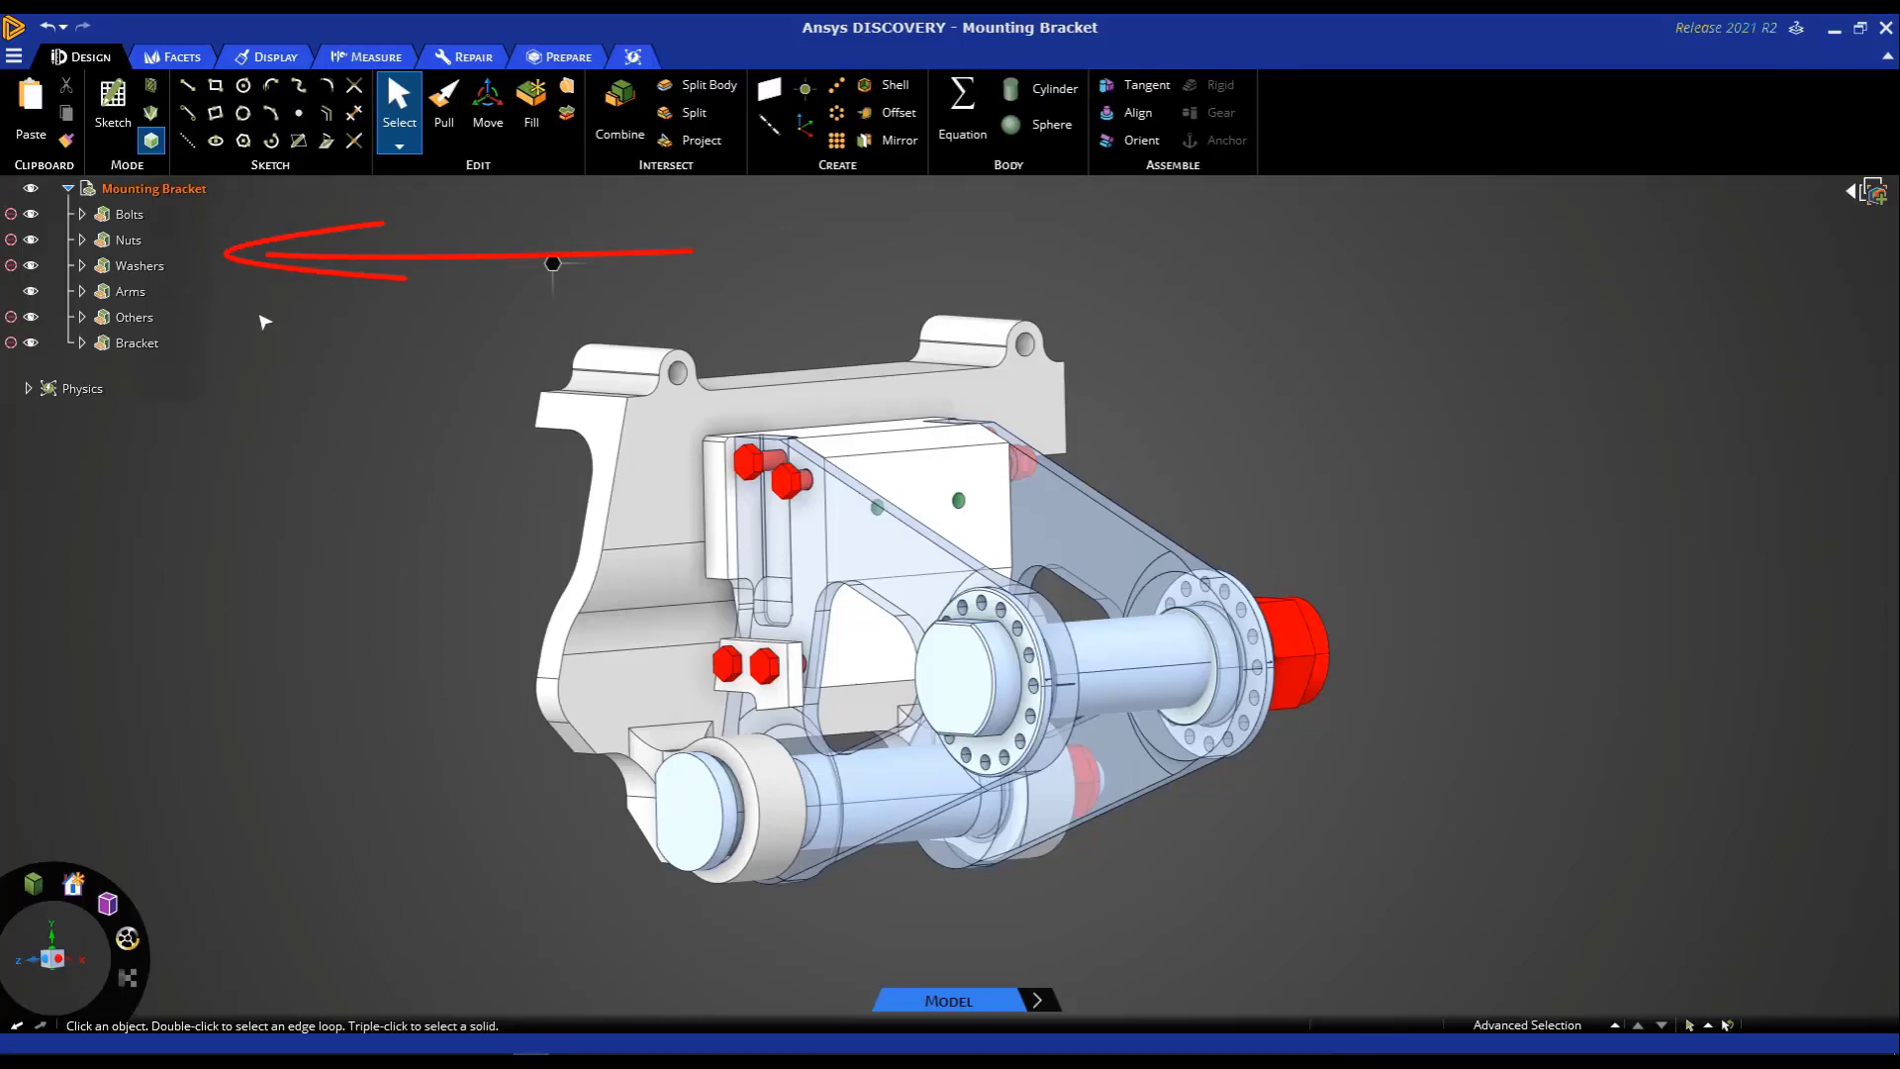
left_click(99, 215)
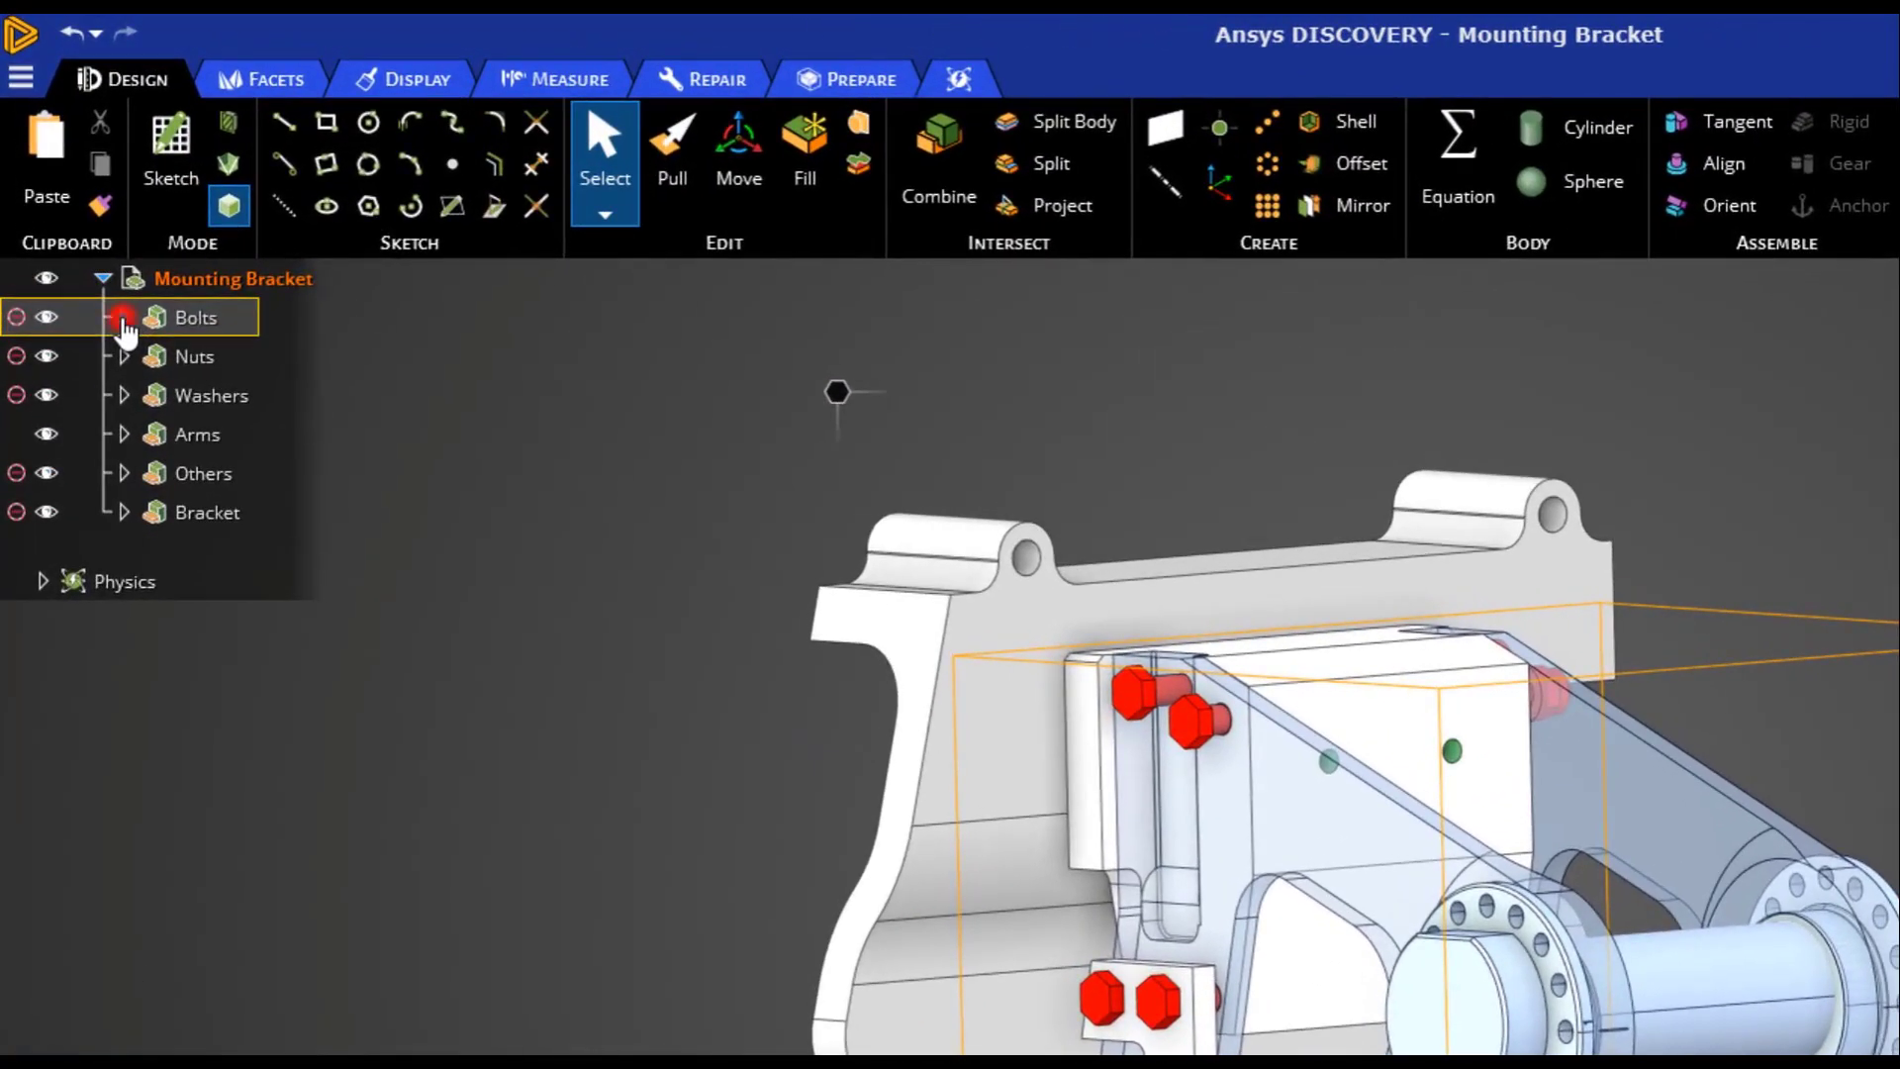
left_click(124, 317)
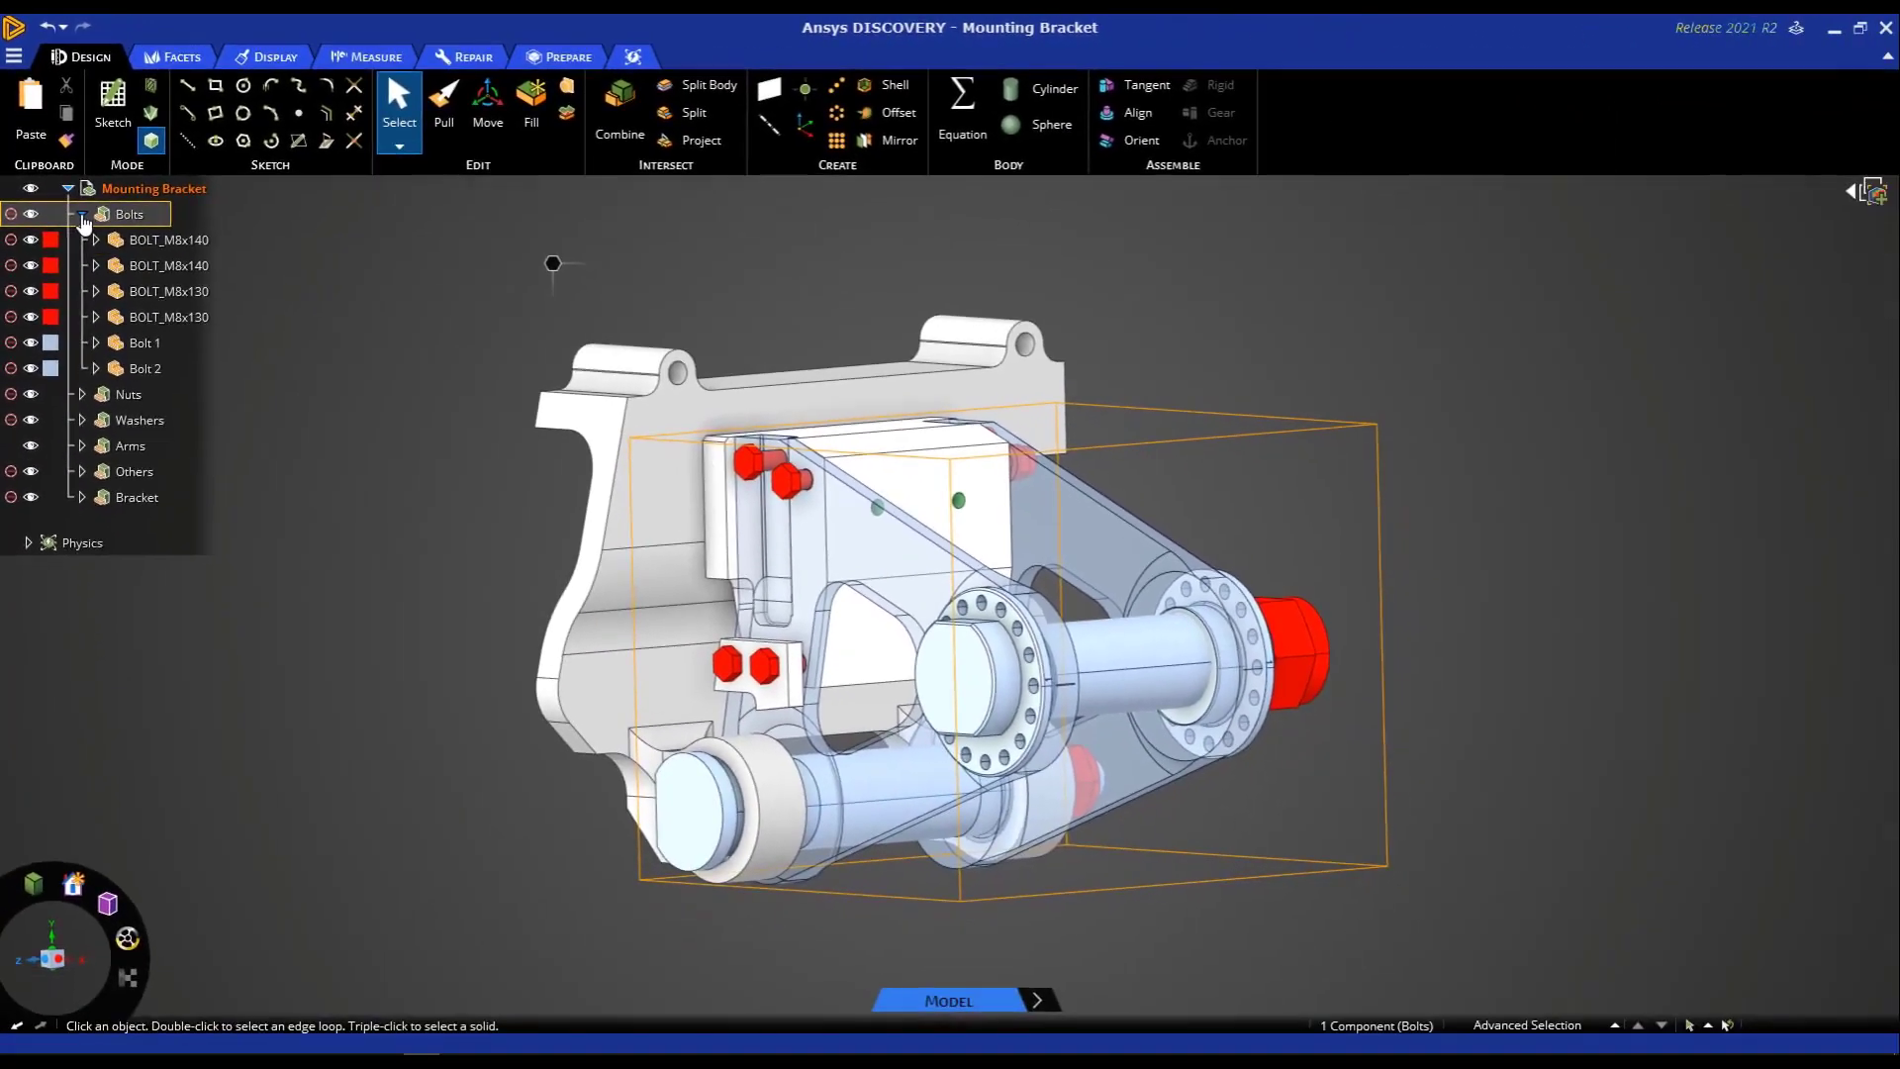
left_click(123, 318)
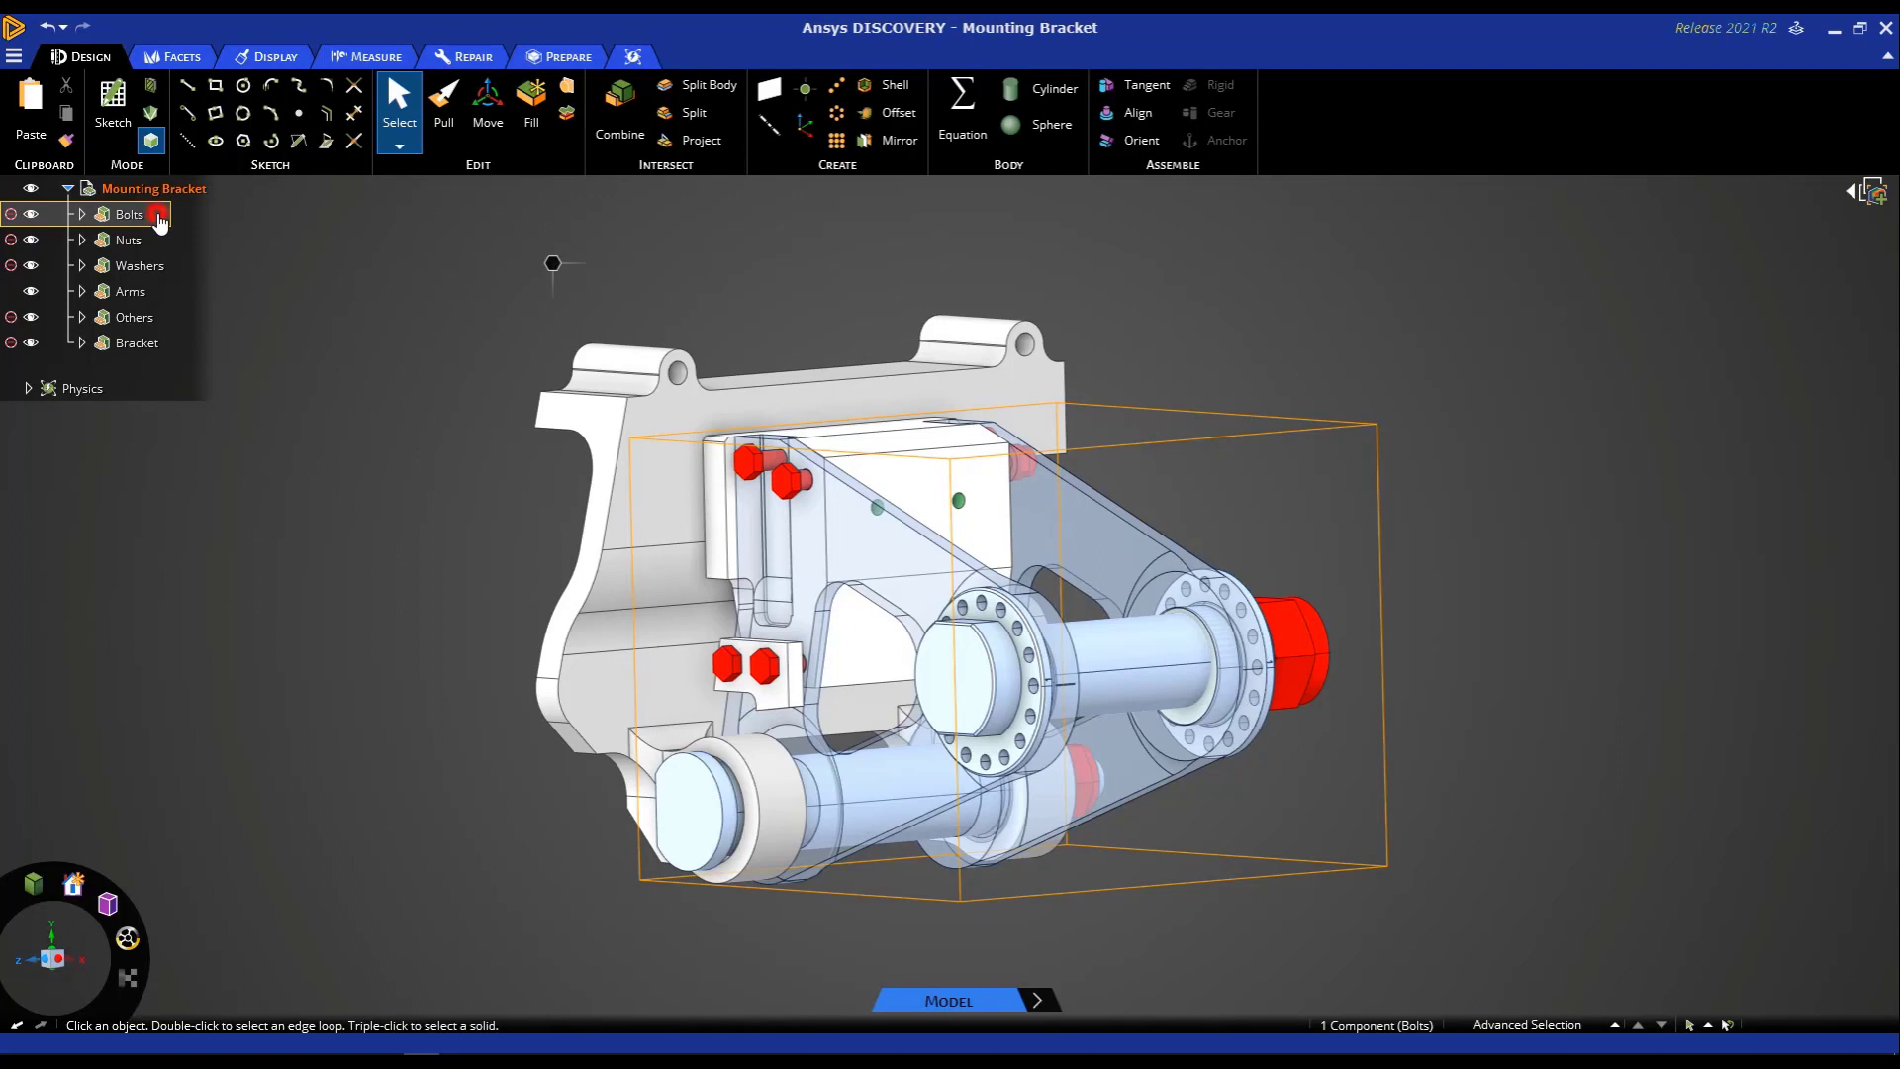
left_click_drag(158, 221, 150, 254)
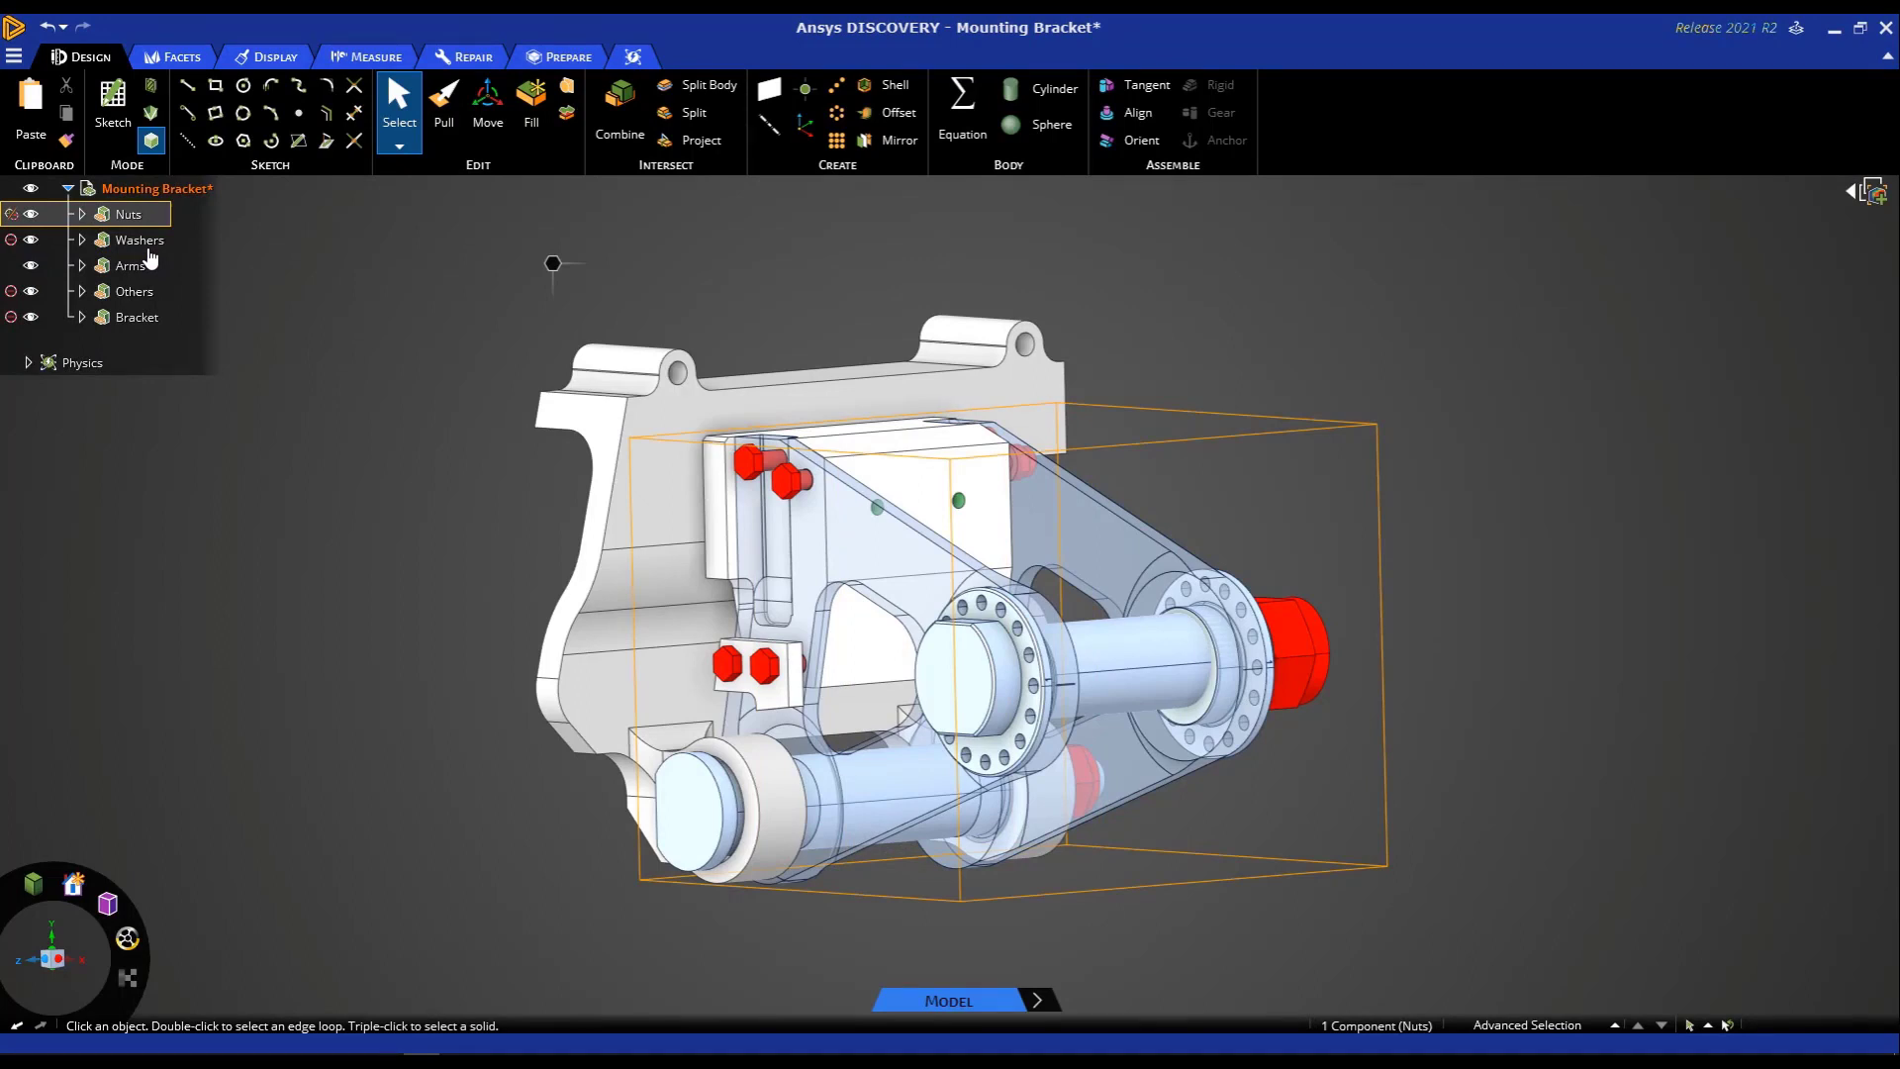
Step: Rename the Nuts group to 'Bolts & Nuts' and expand it to show Bolts
right_click(124, 216)
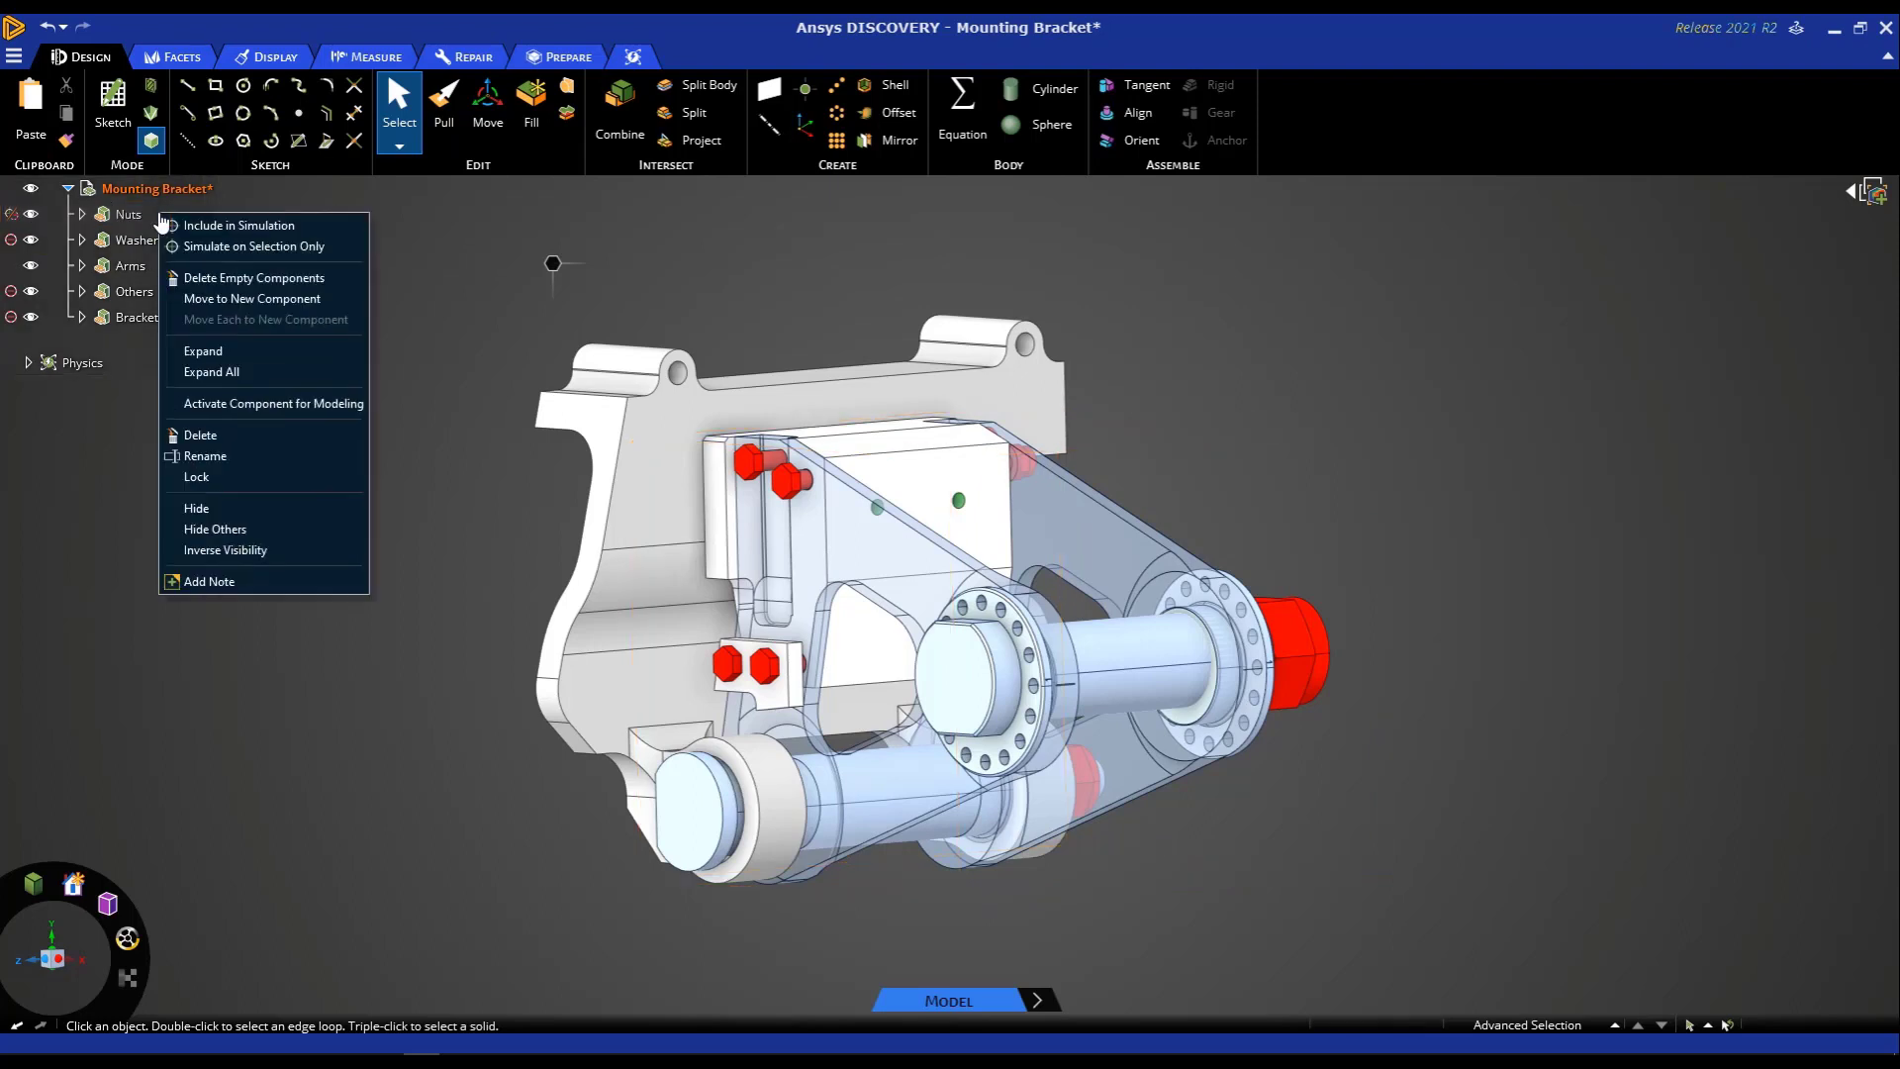
left_click(218, 452)
type("Bolts &")
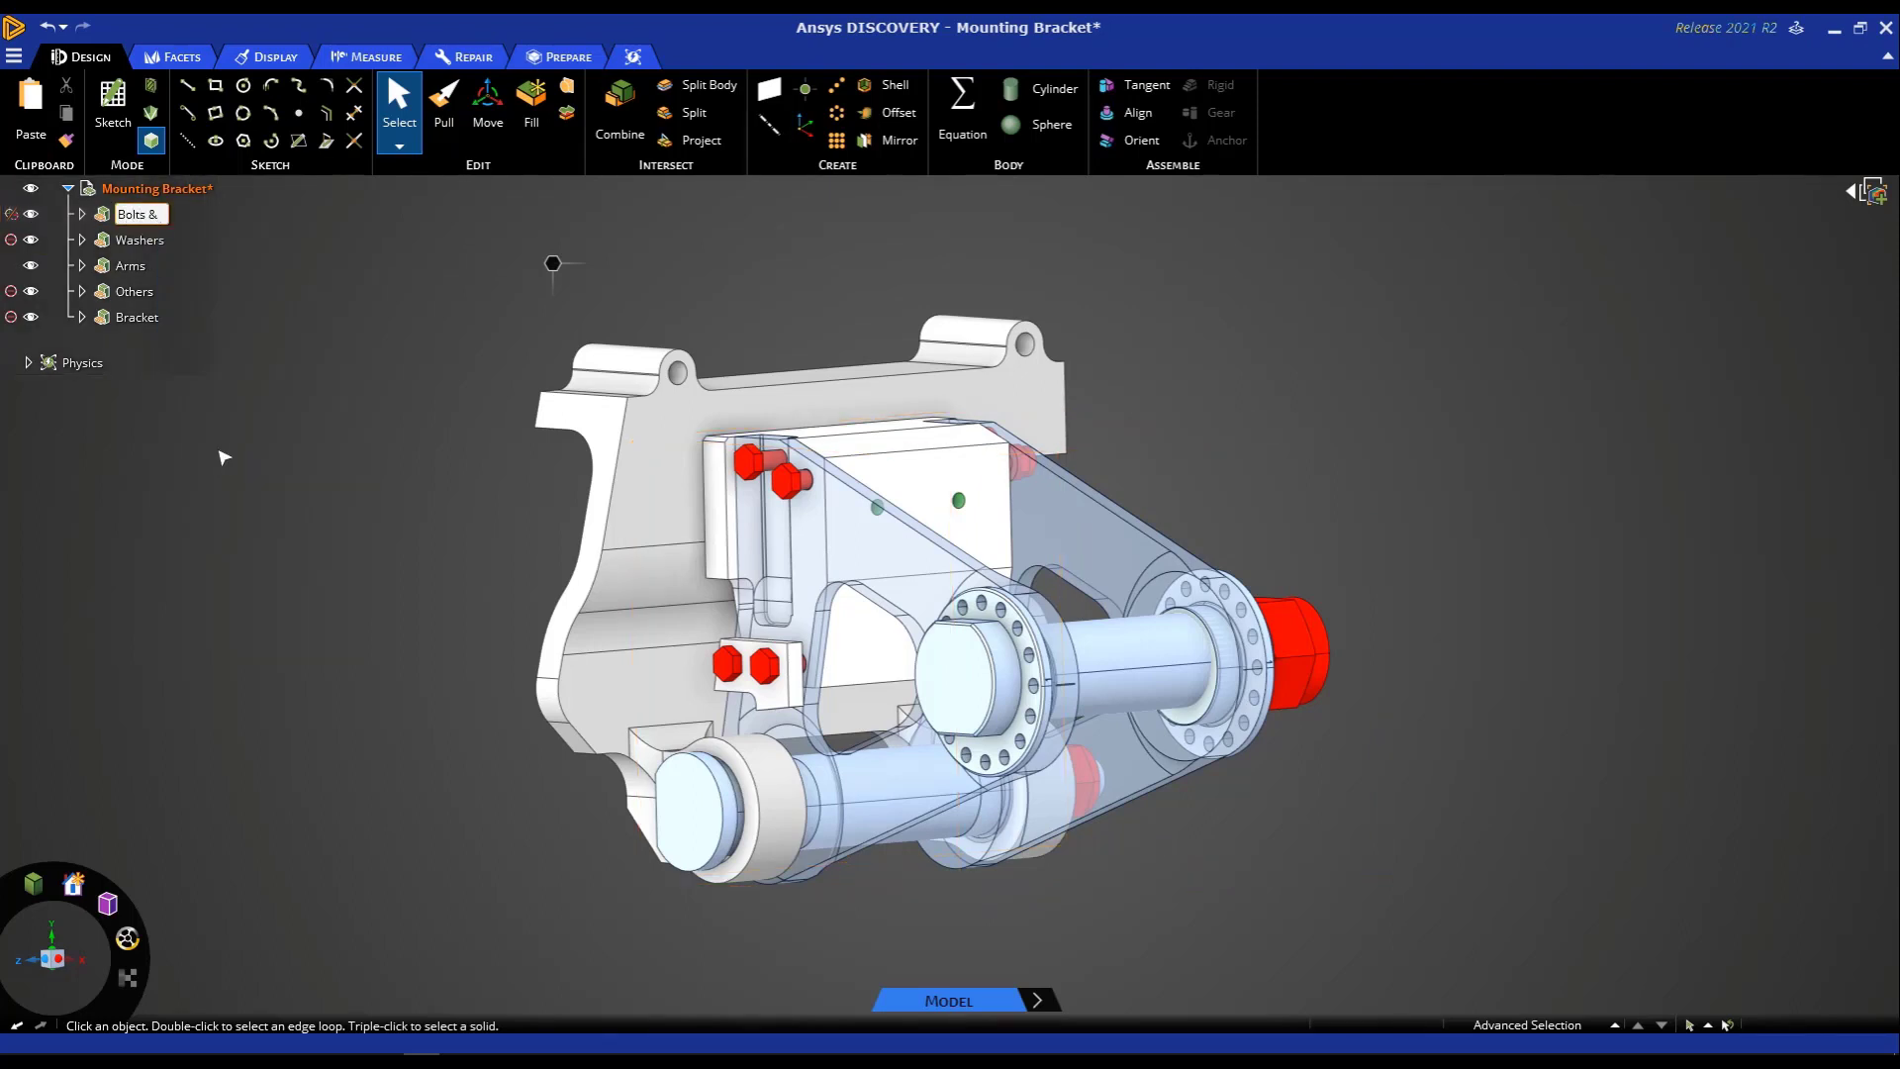
type(" Nuts")
key("Return")
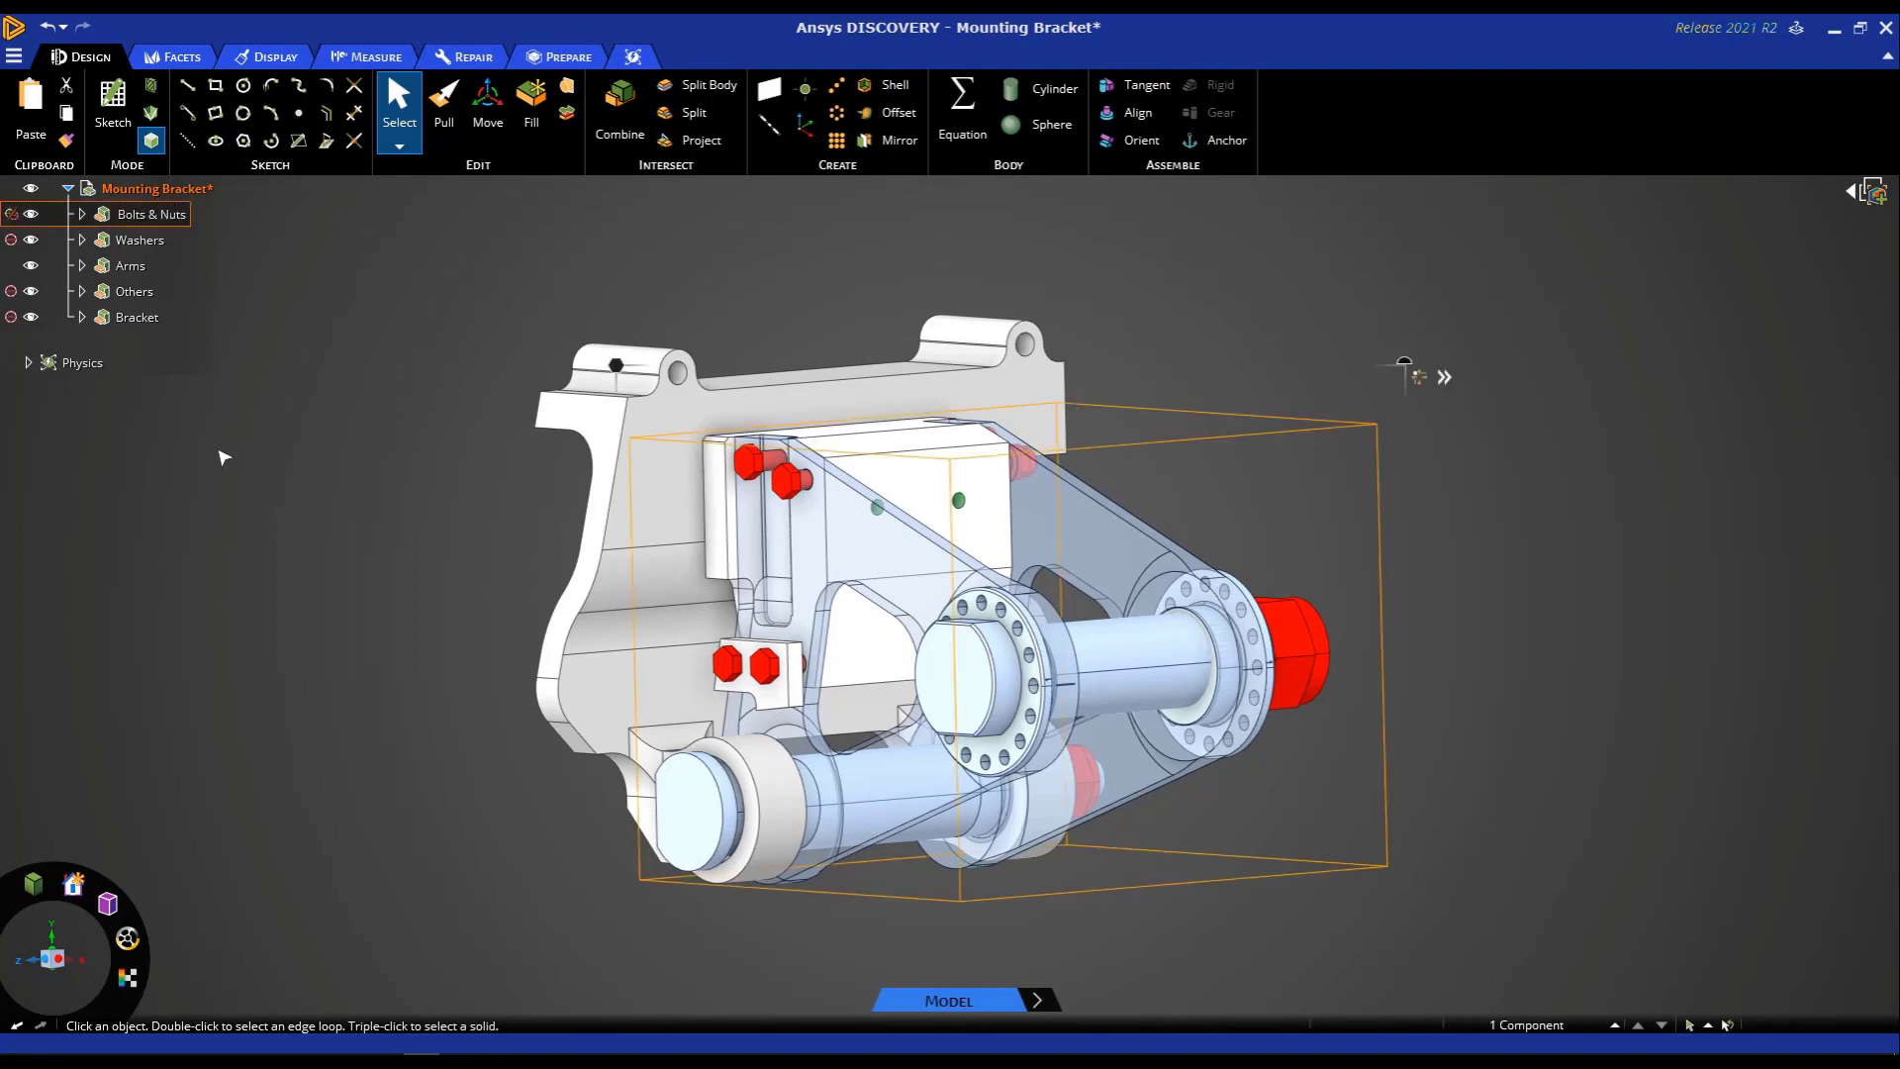
left_click(83, 214)
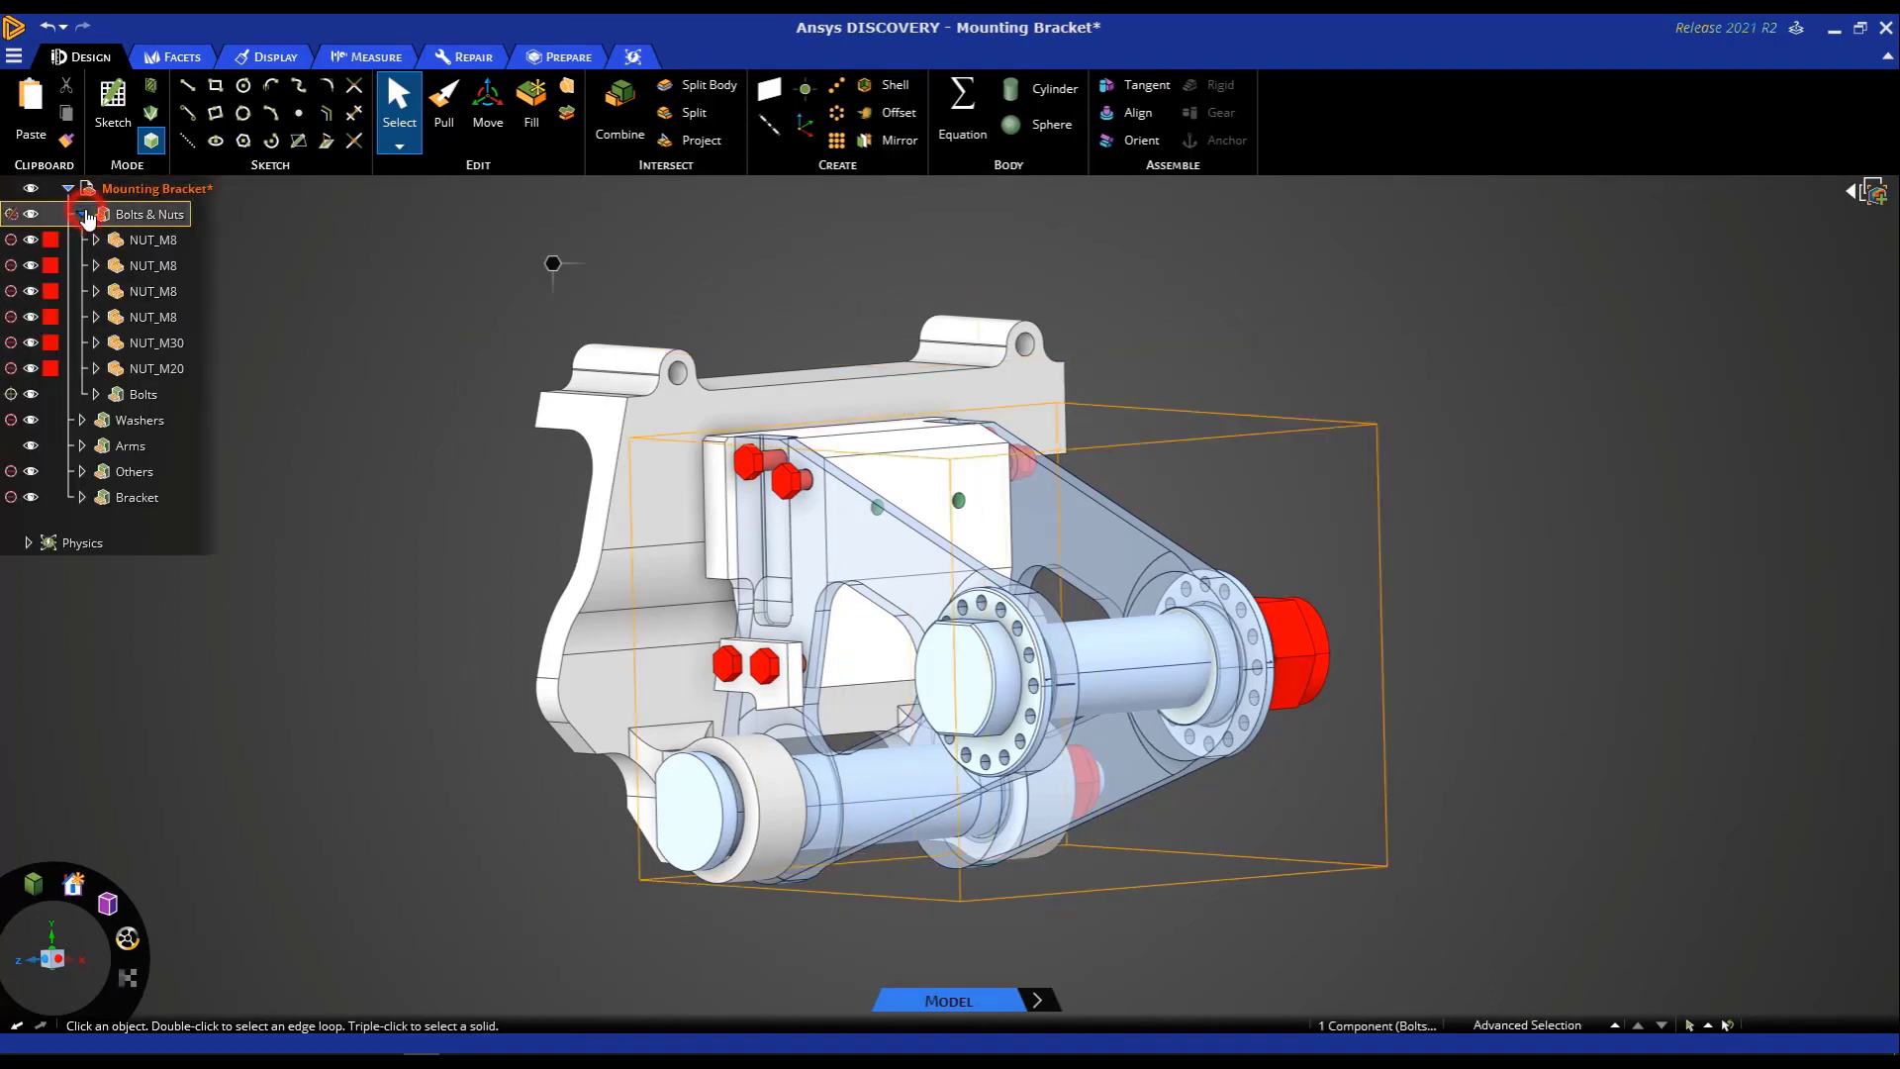
left_click(100, 395)
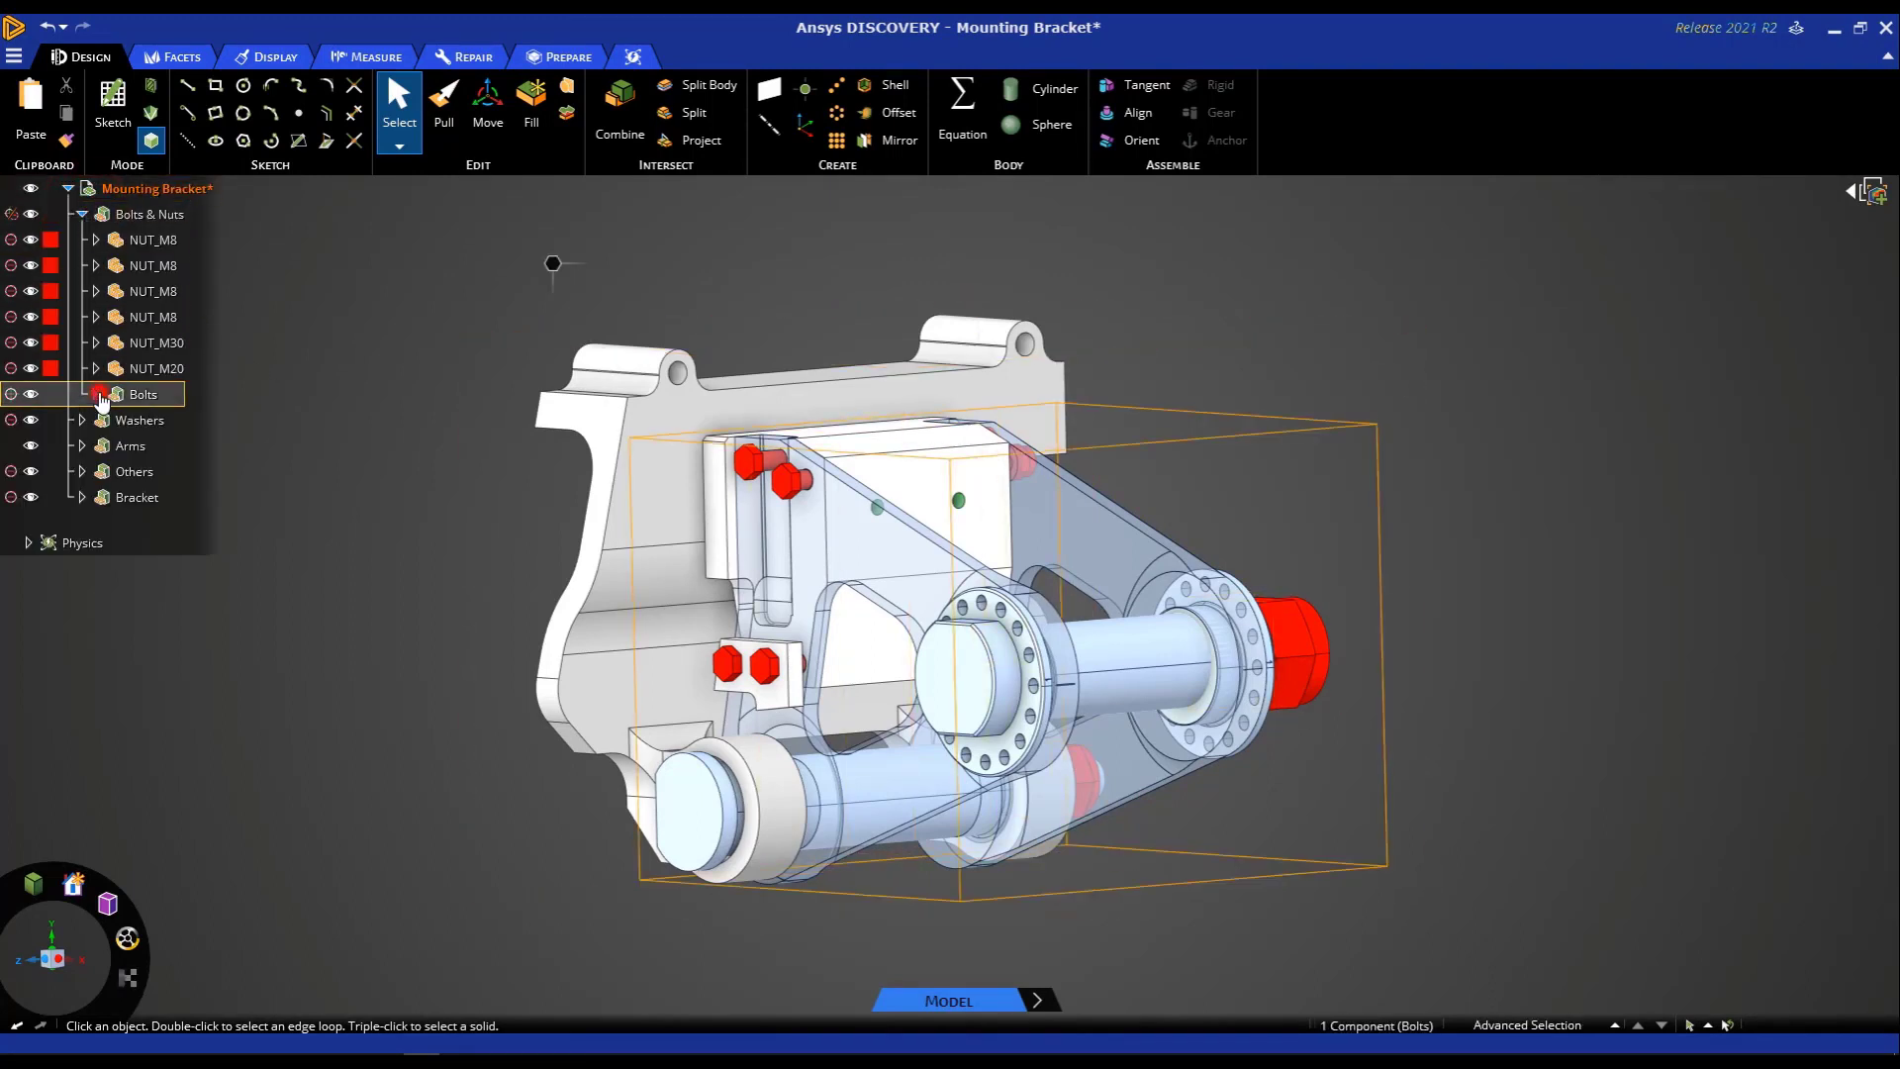
Step: Expand Bolts and briefly hide, then reshow, Bolt 1 and Bolt 2 with their eye icons
left_click(97, 395)
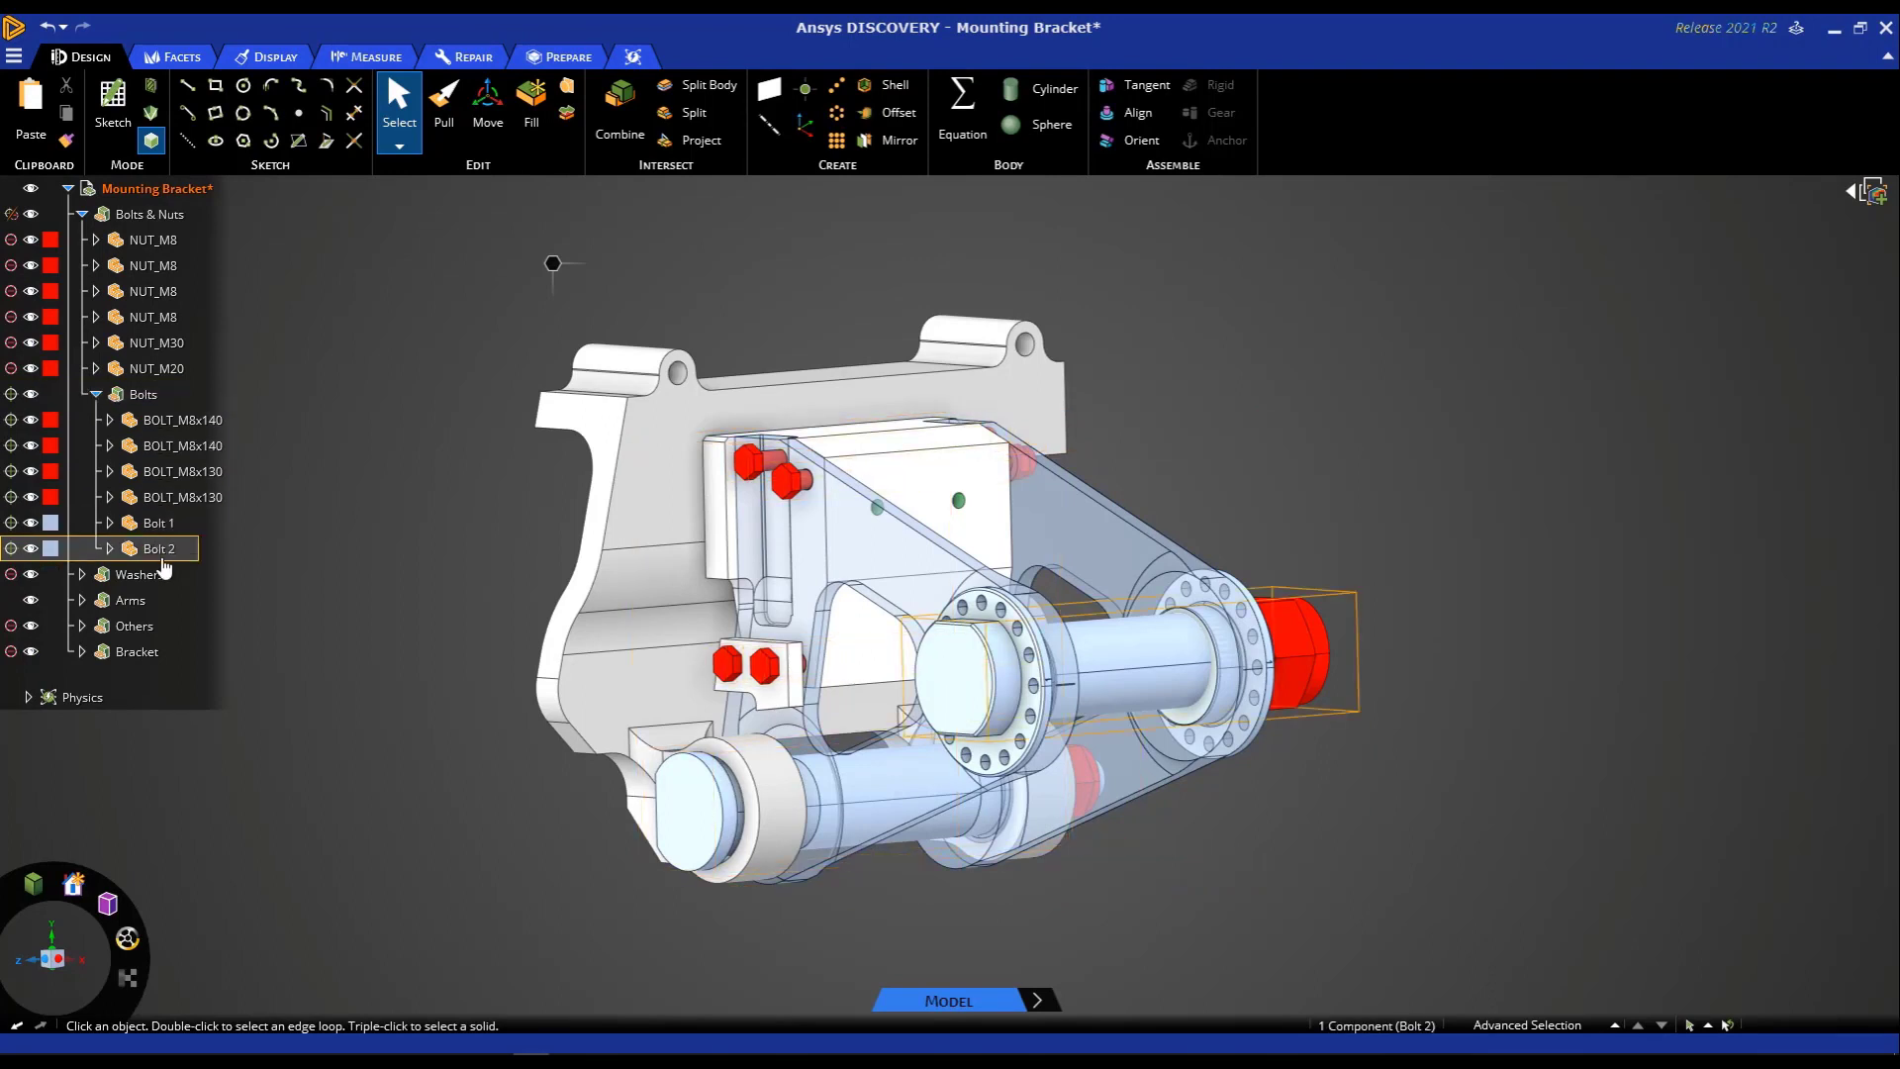
left_click(154, 483)
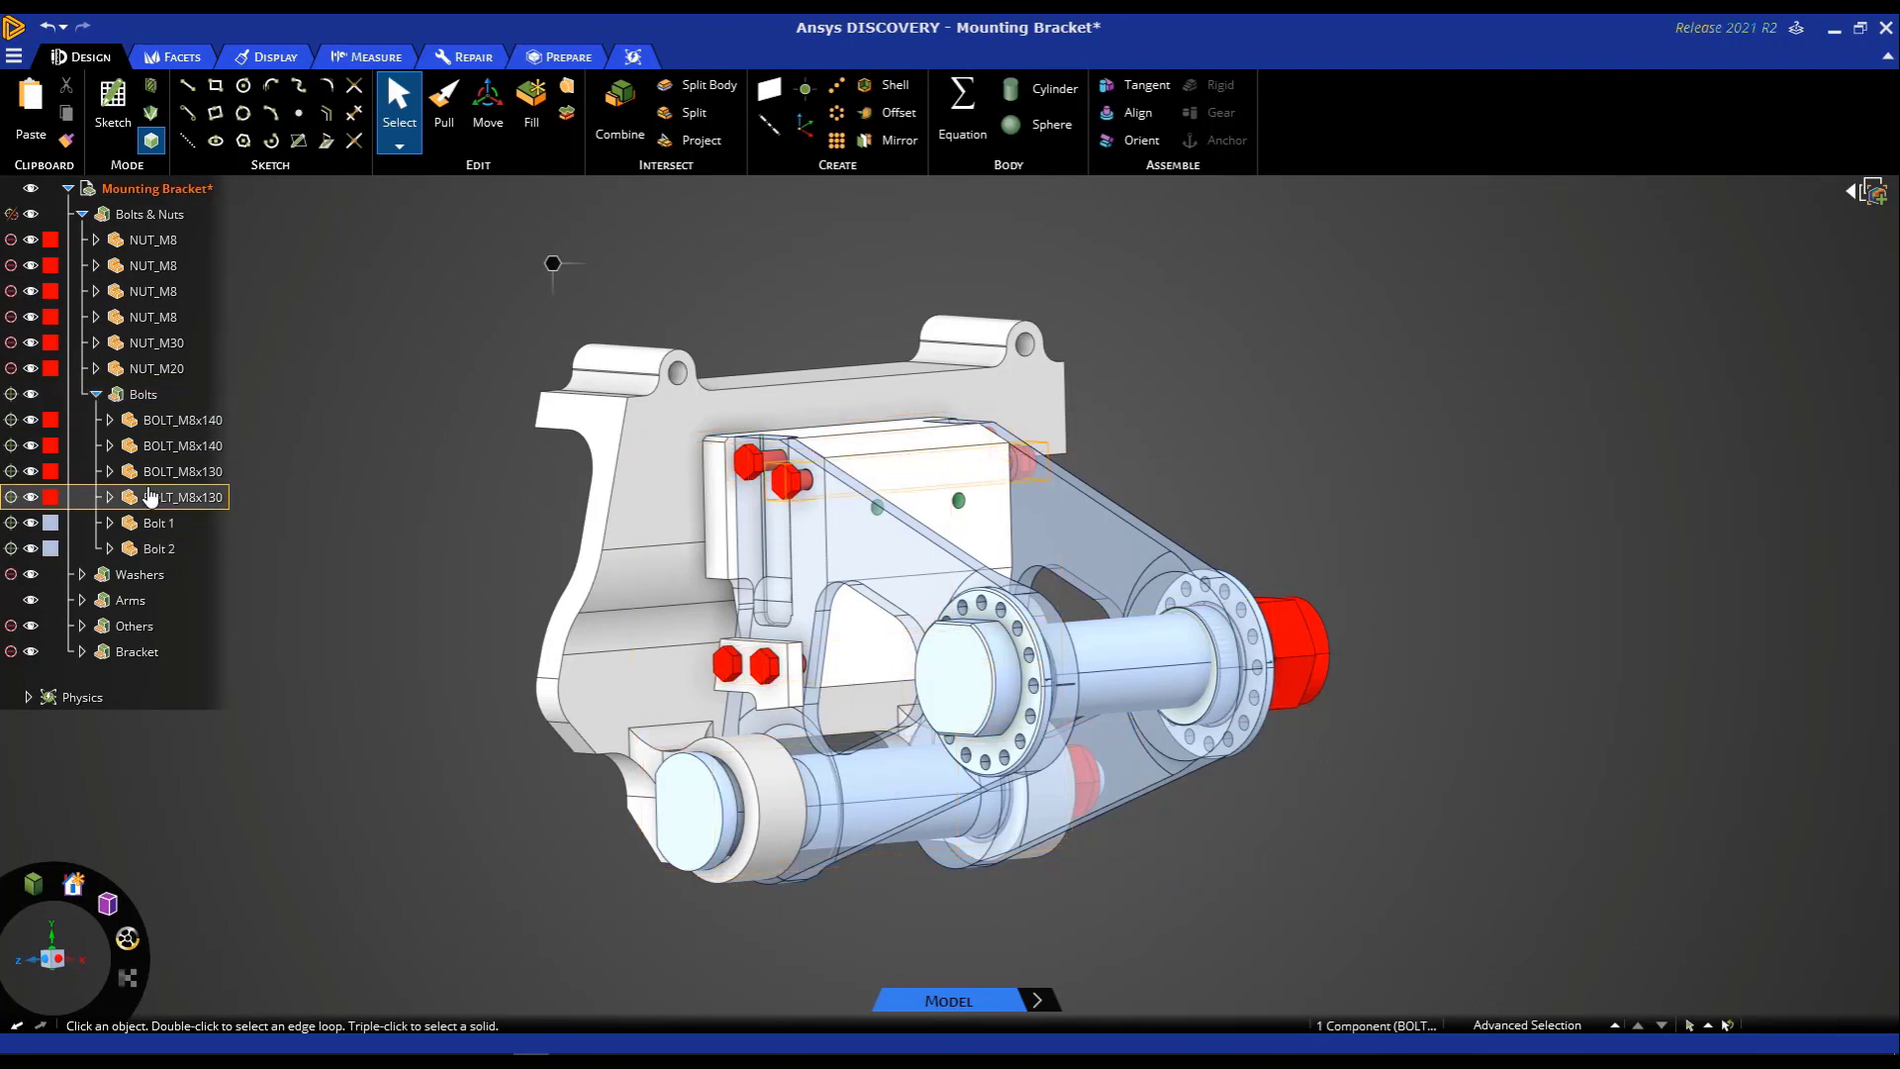
left_click(31, 524)
left_click(30, 550)
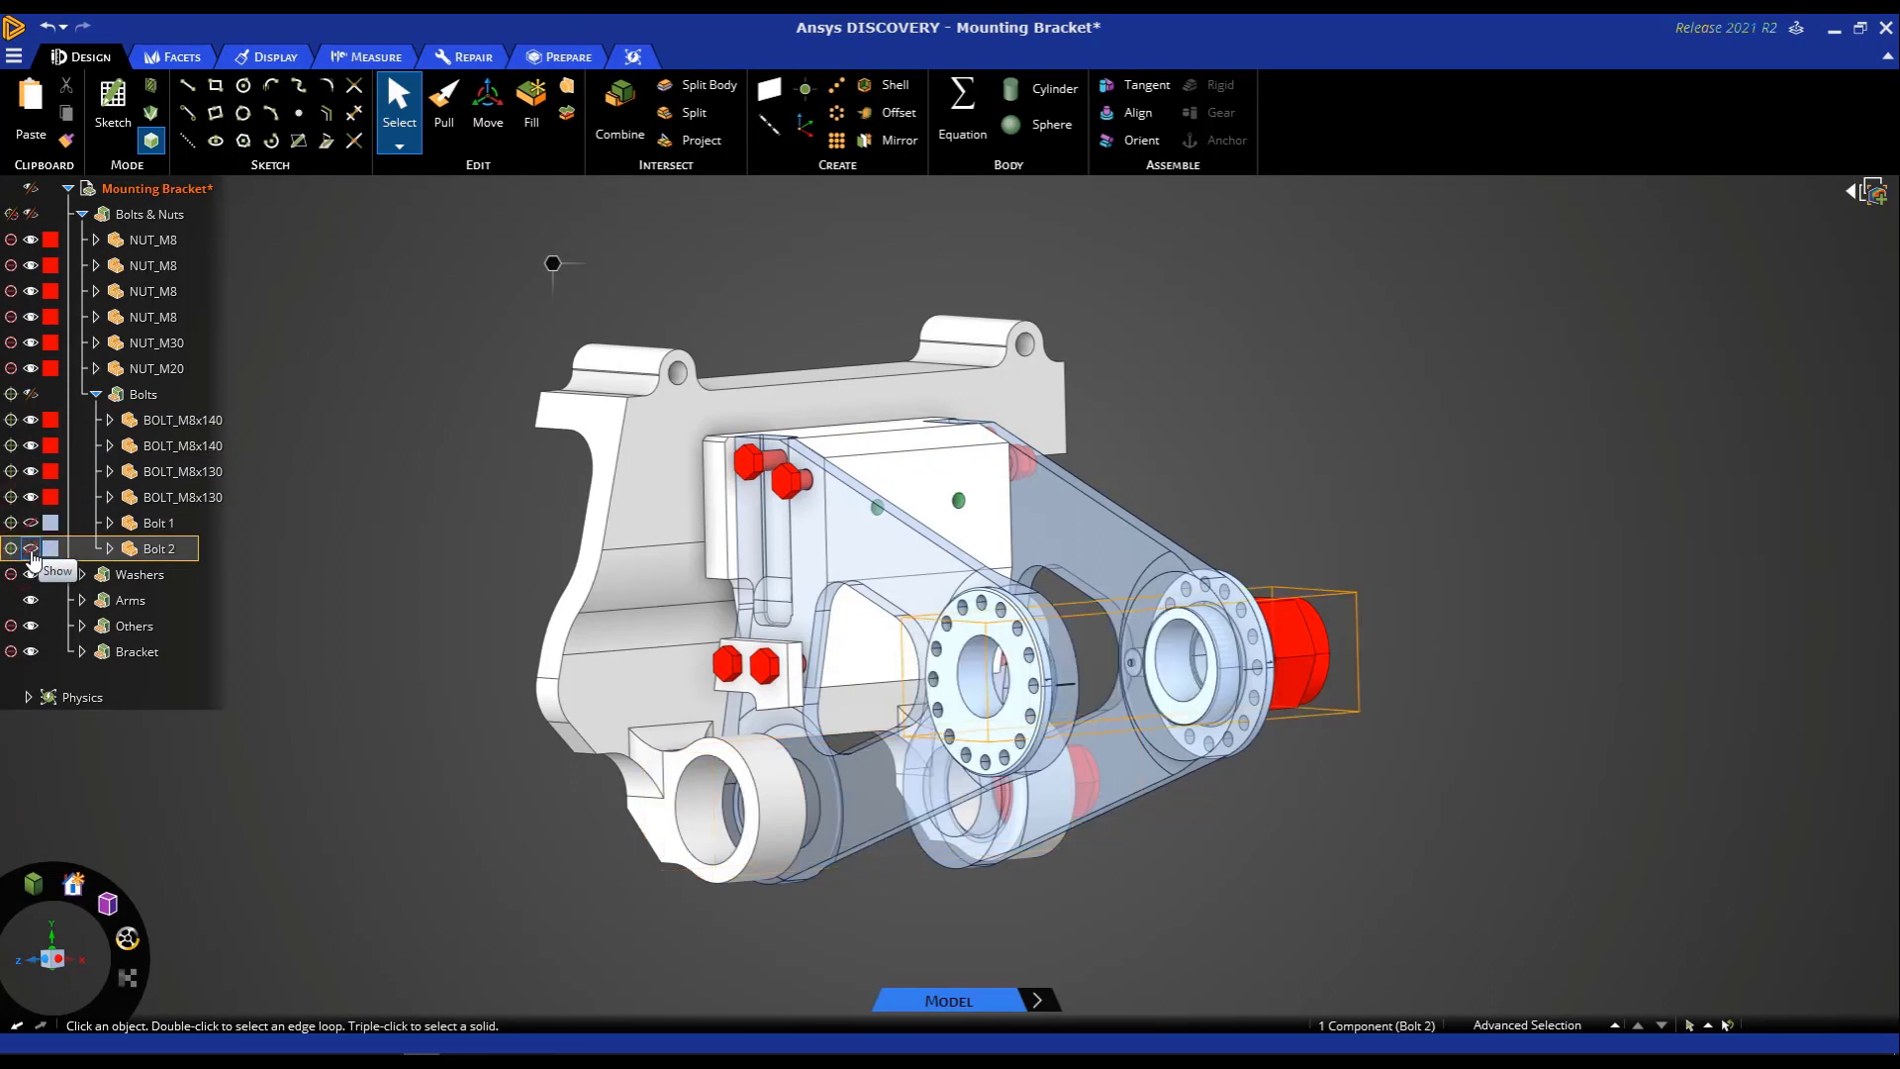
left_click(31, 550)
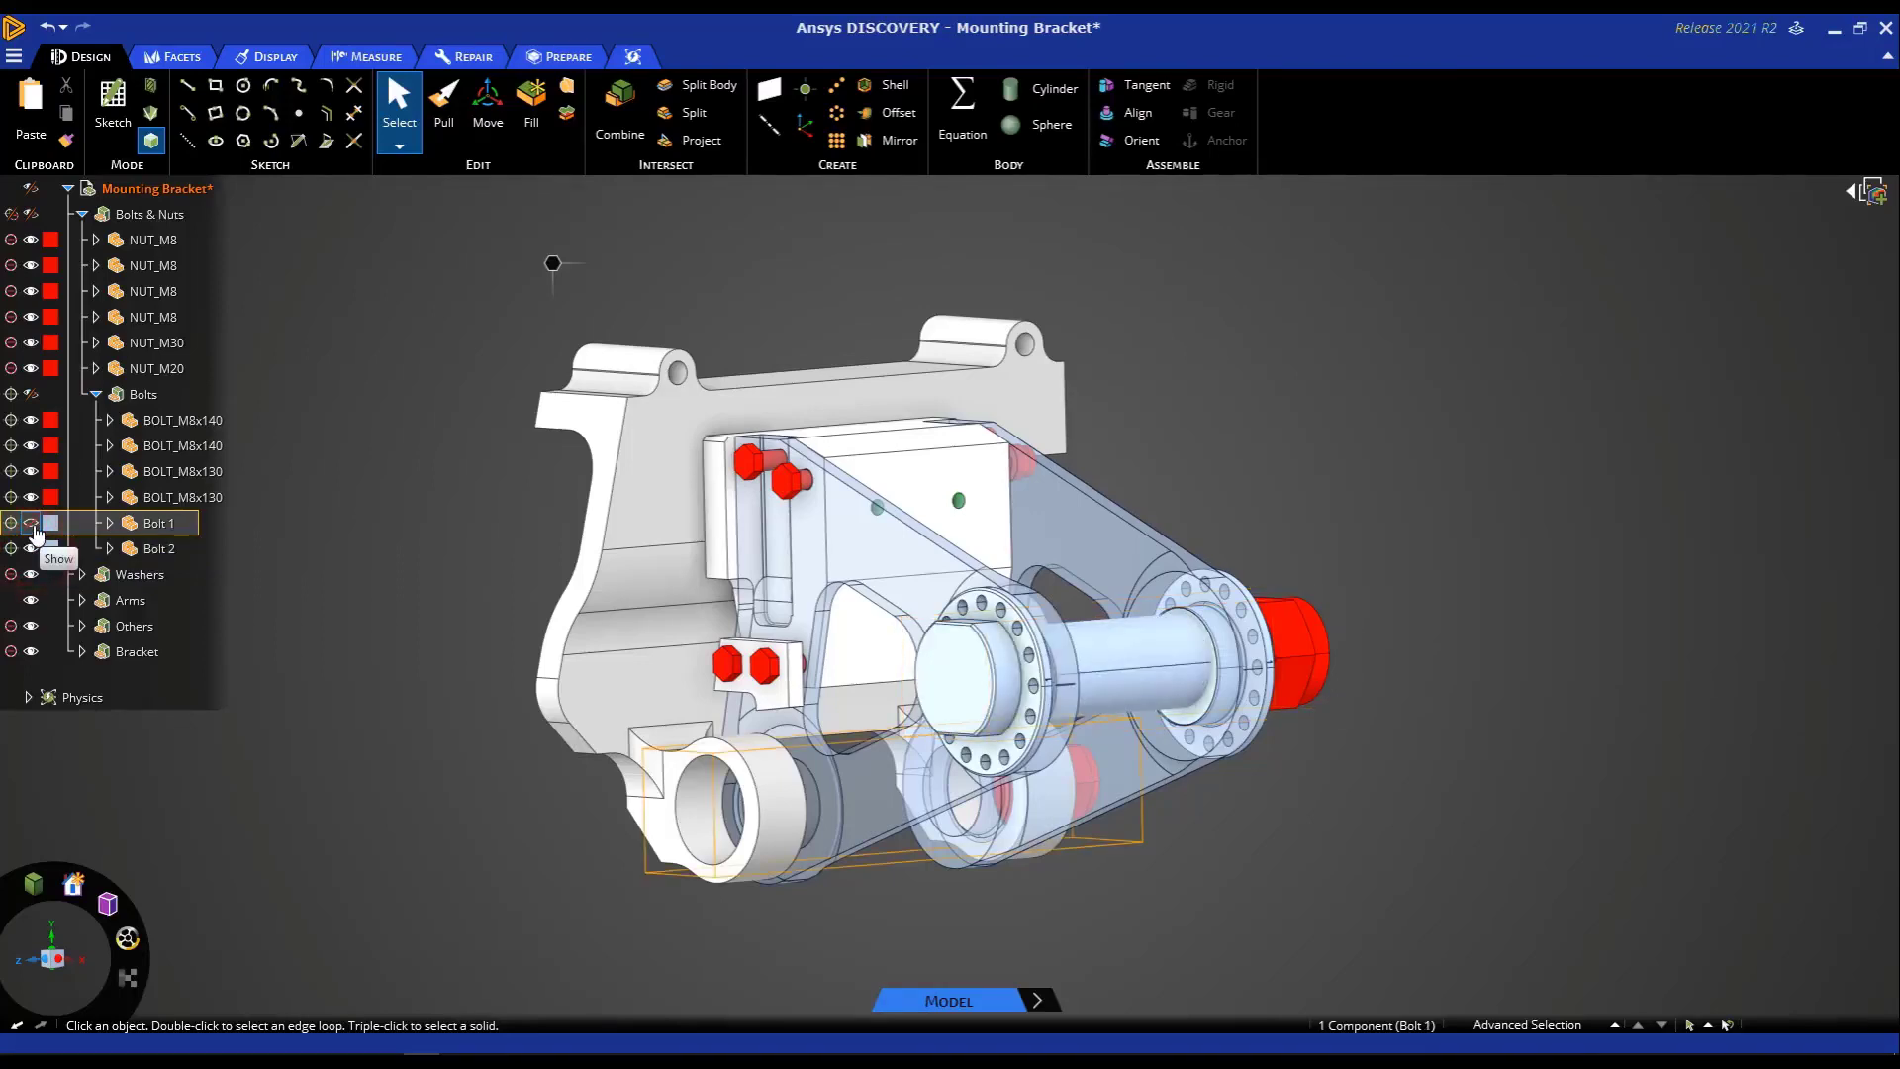
left_click(34, 529)
left_click(359, 530)
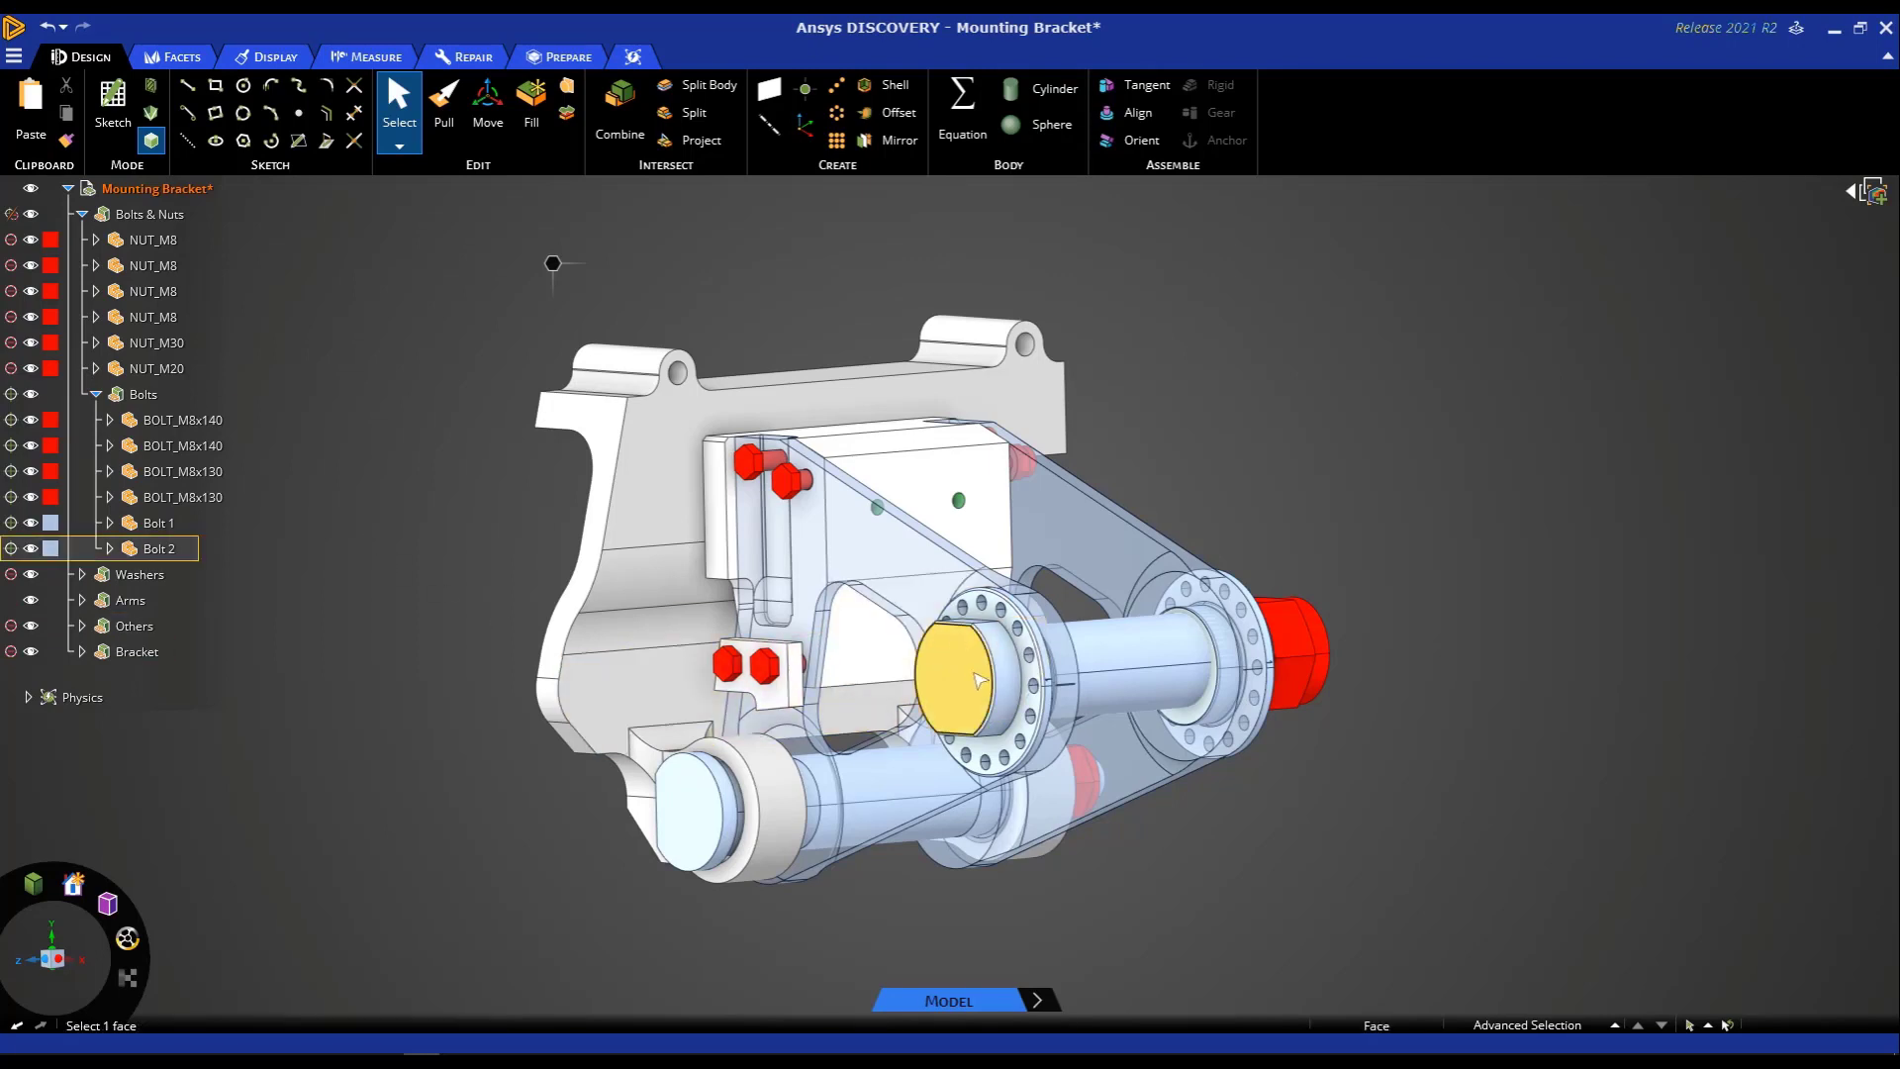
Step: Hide both large shaft bolts by selecting their end faces in the viewport
left_click(940, 708)
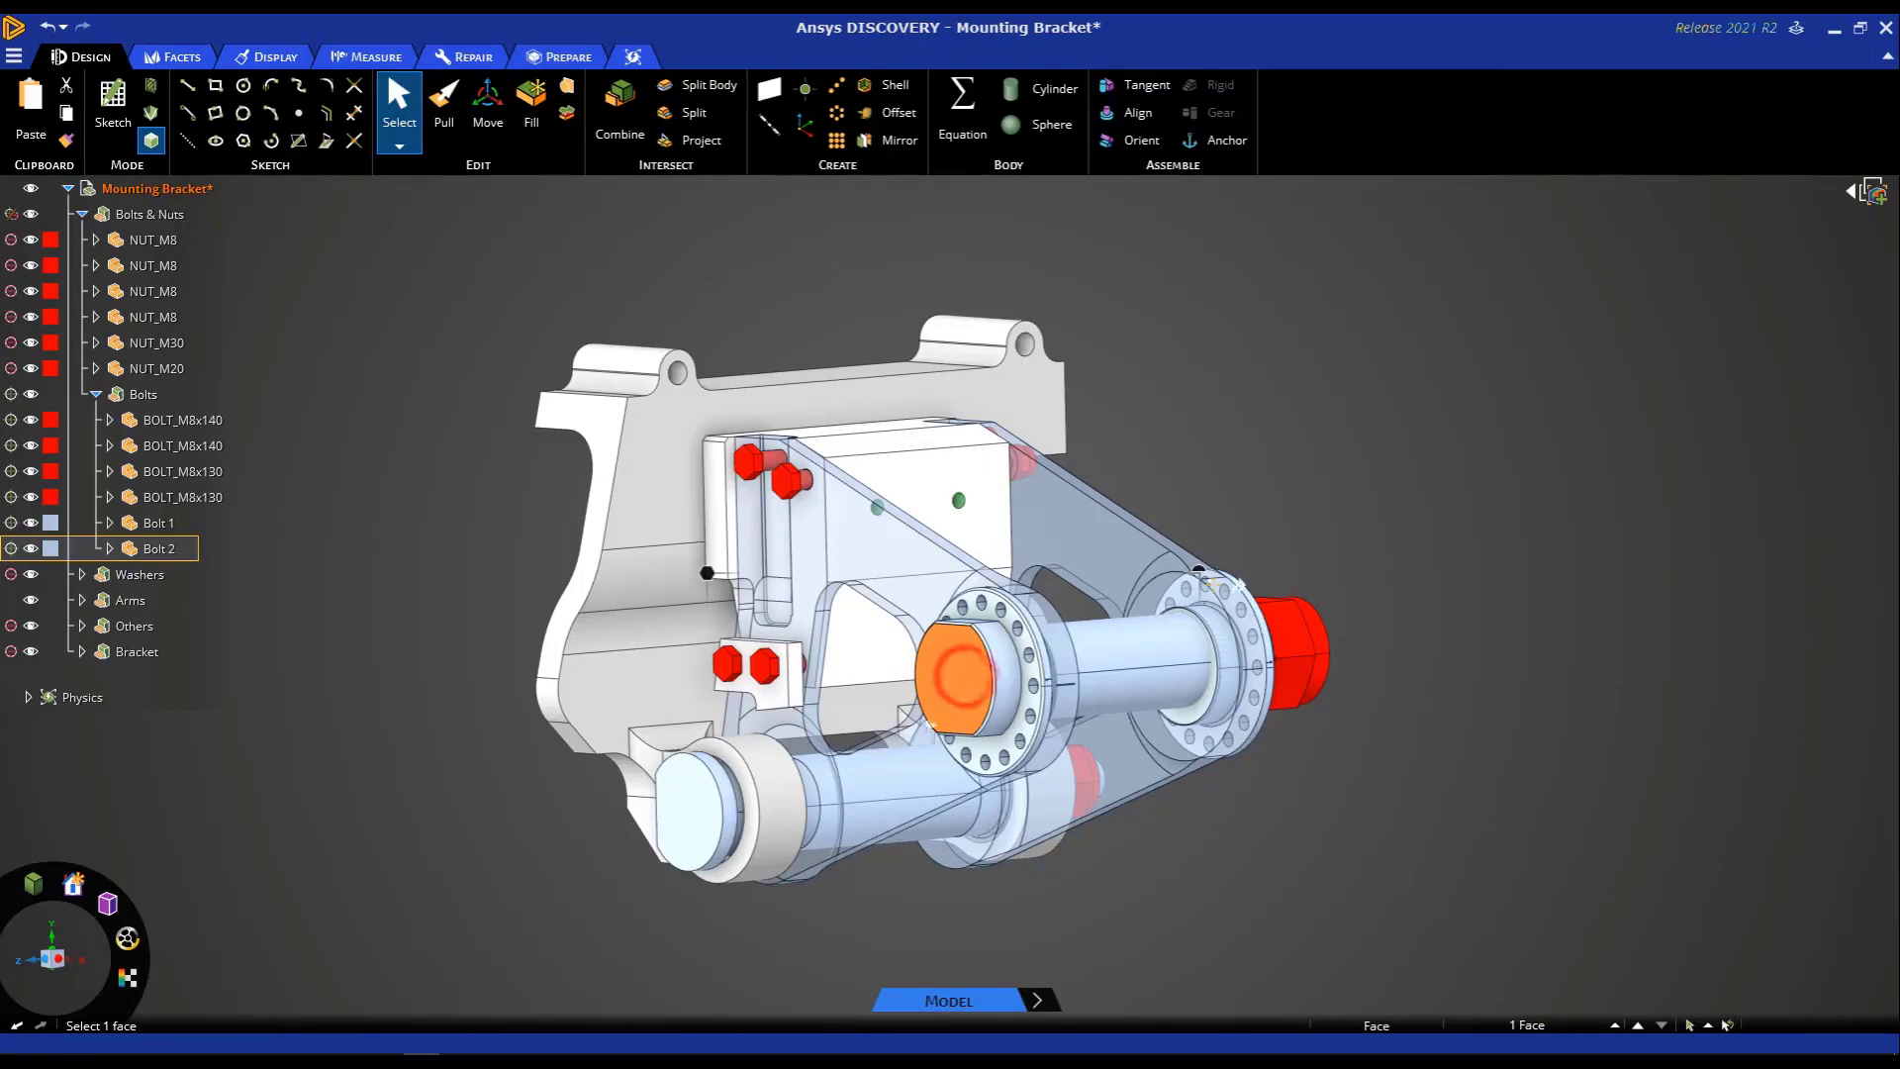
left_click(696, 828, "ctrl")
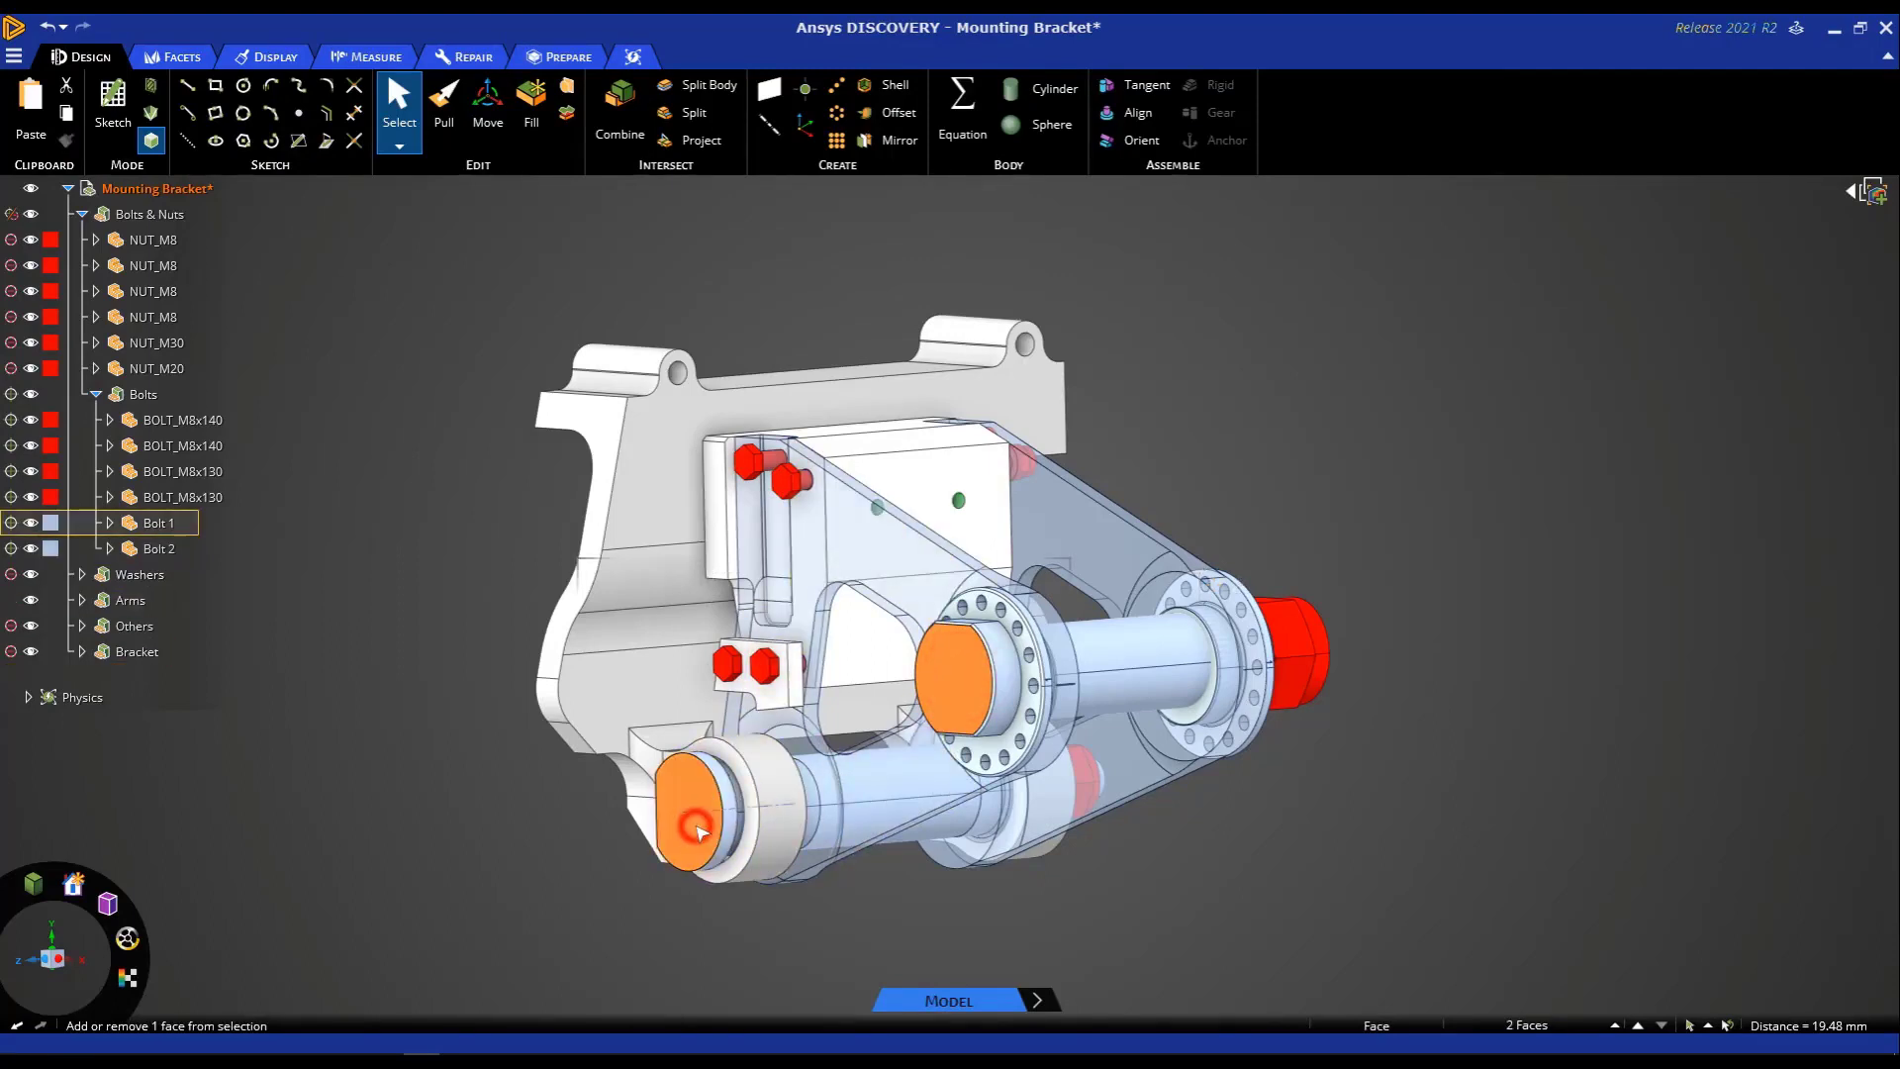
right_click(373, 654)
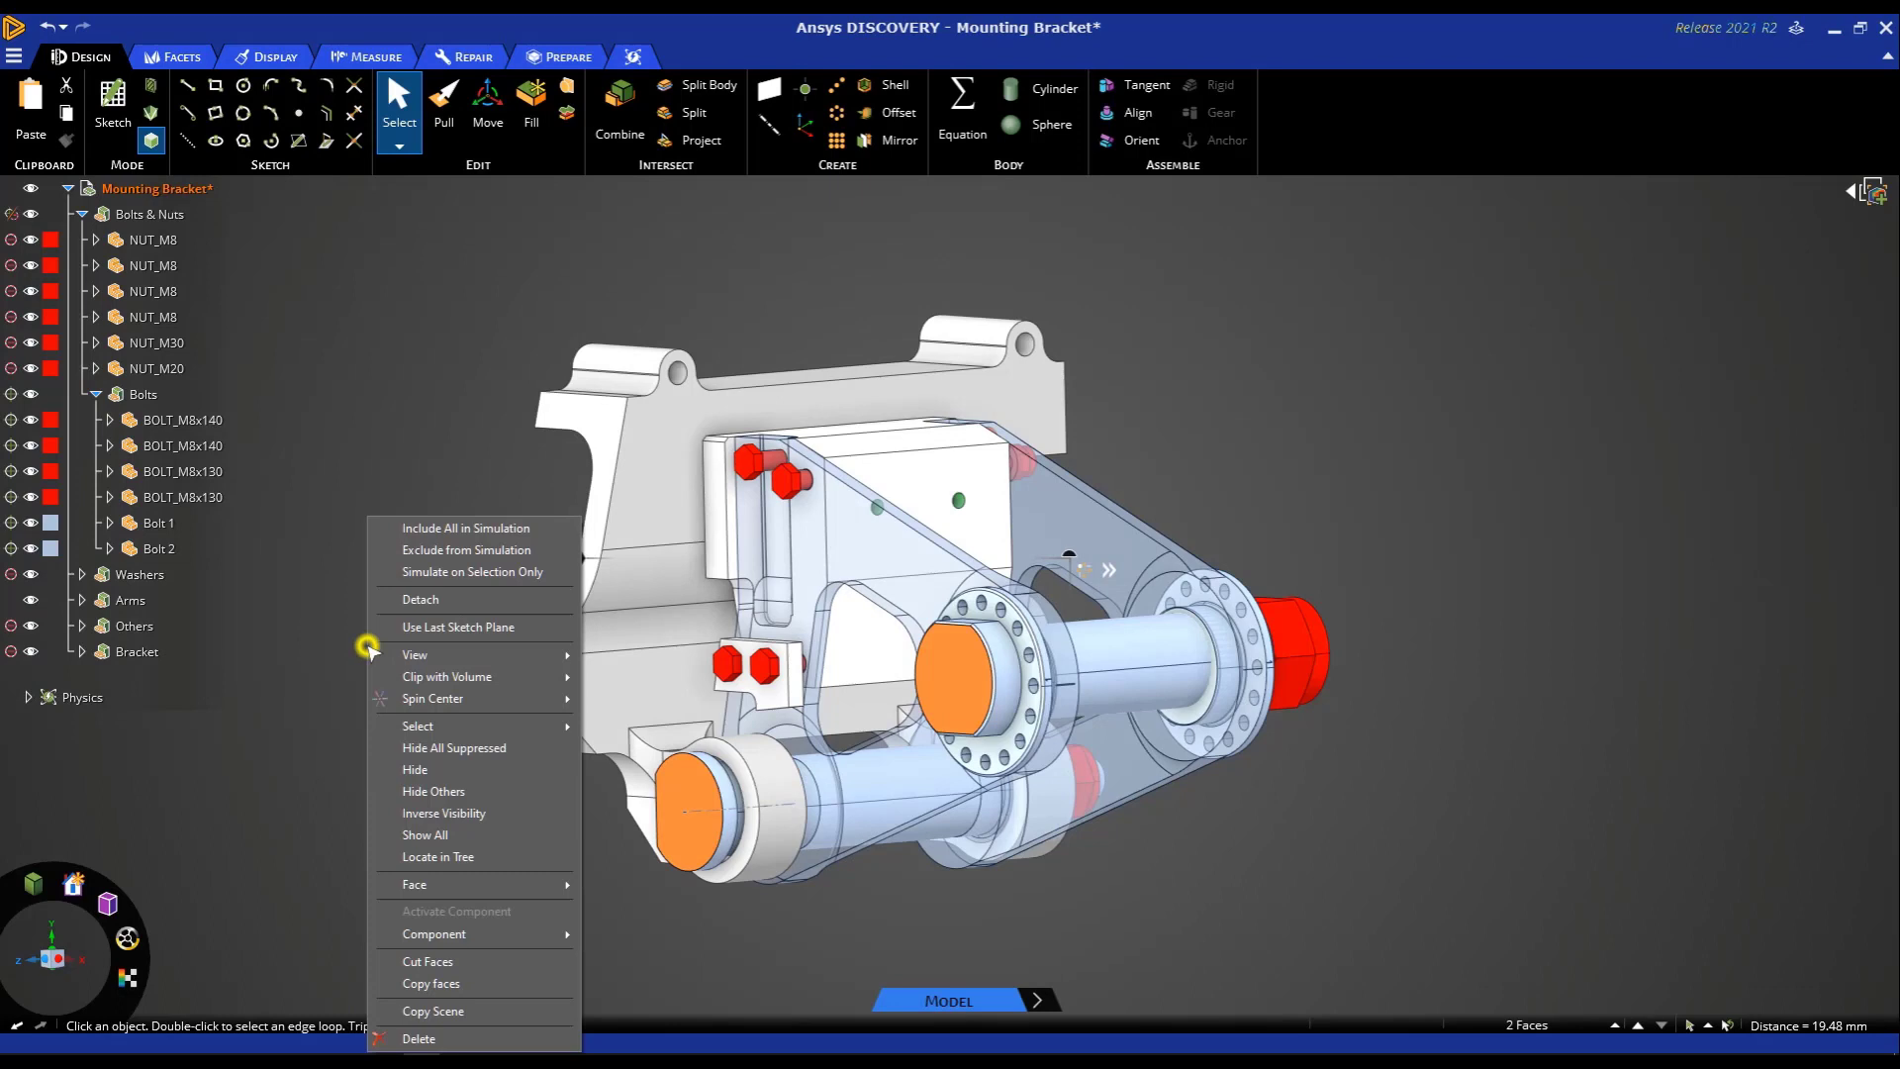
left_click(420, 769)
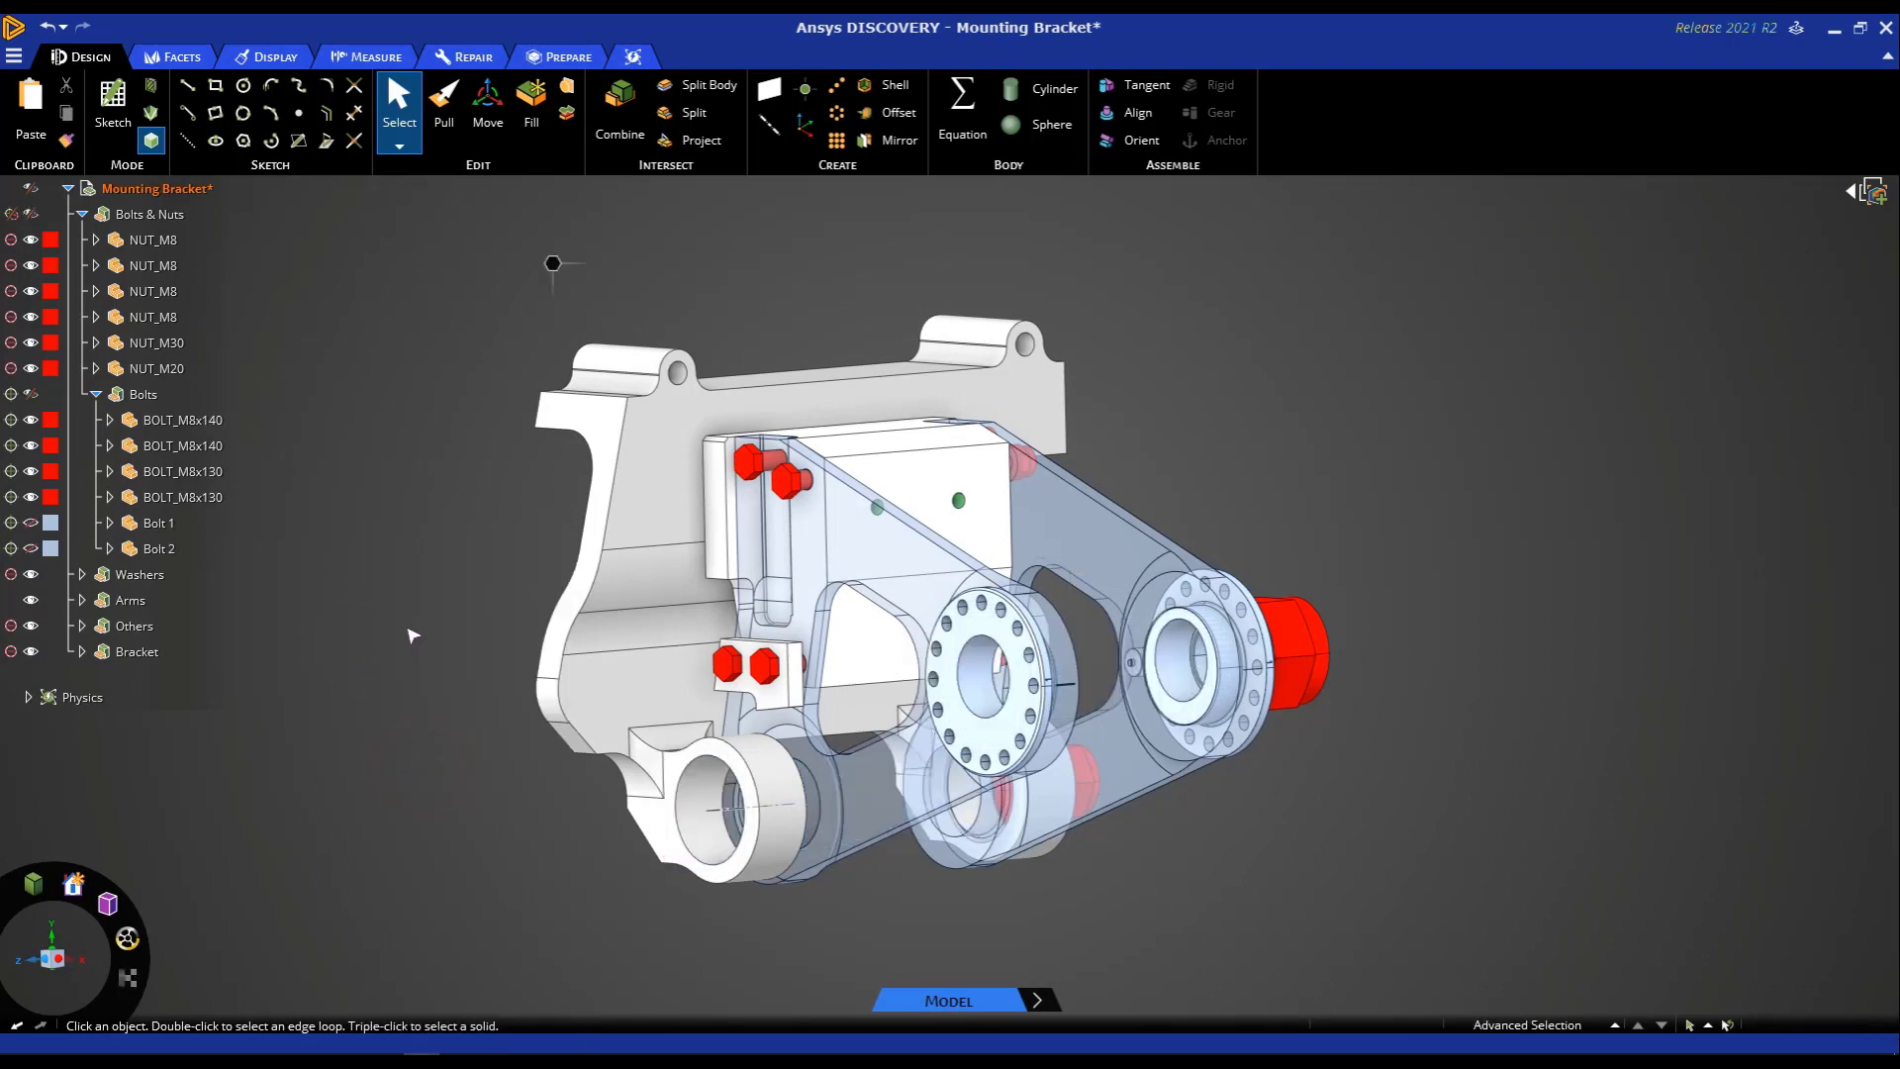
right_click(364, 535)
Step: Show all hidden bodies, then toggle Bolt 1 out of and back into the simulation
left_click(433, 735)
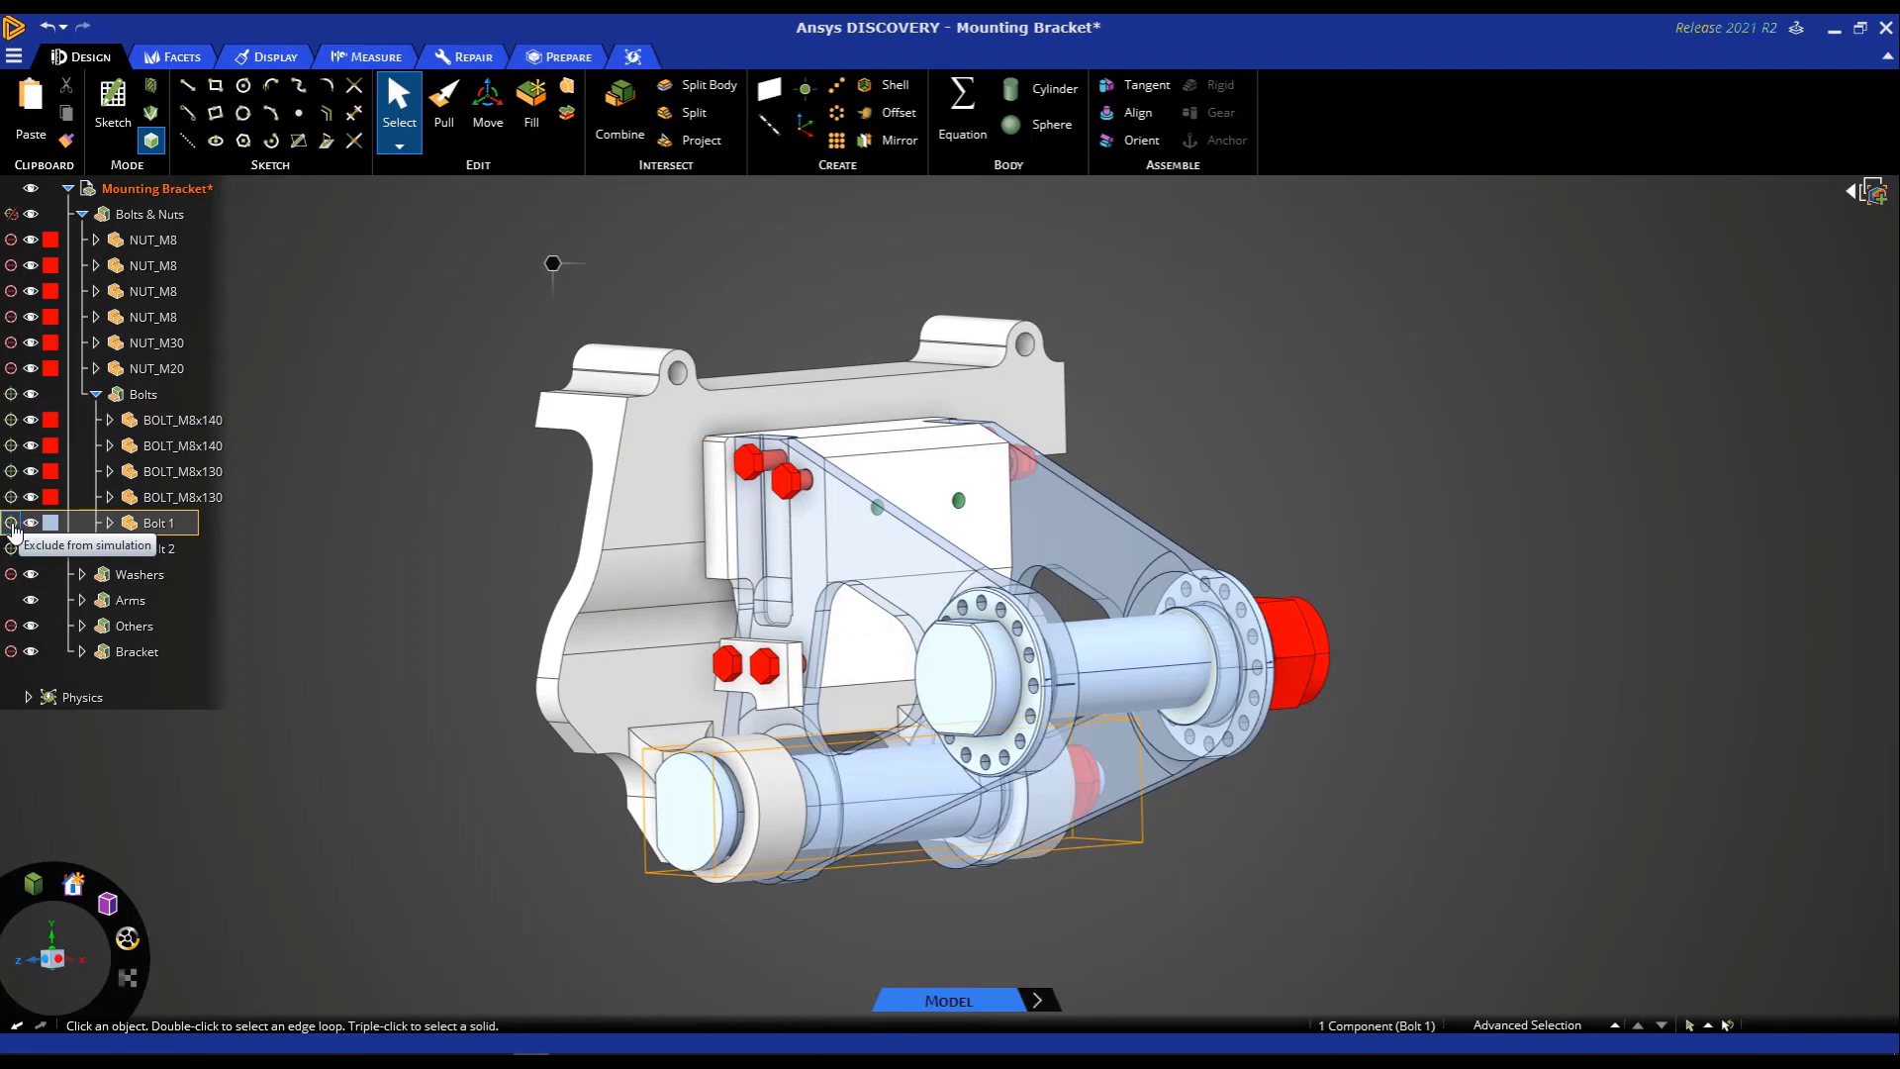
left_click(11, 524)
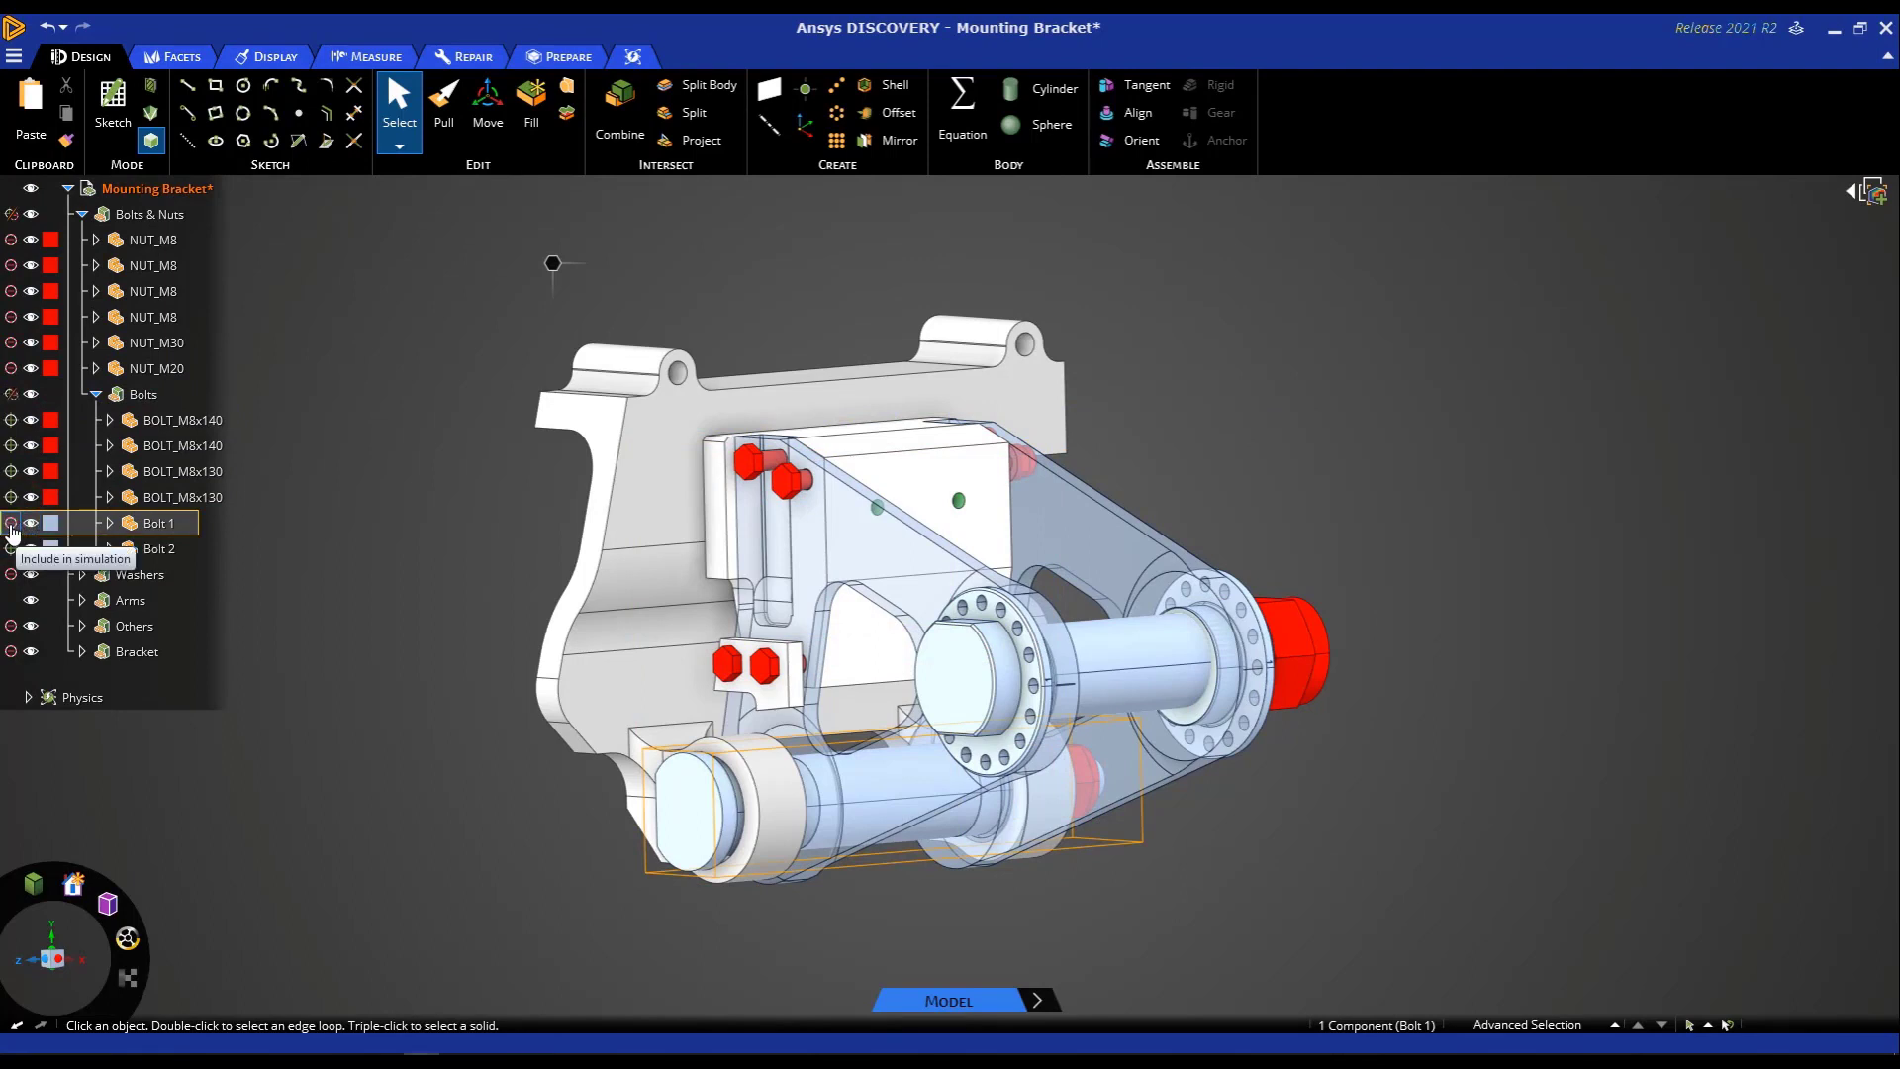
left_click(11, 525)
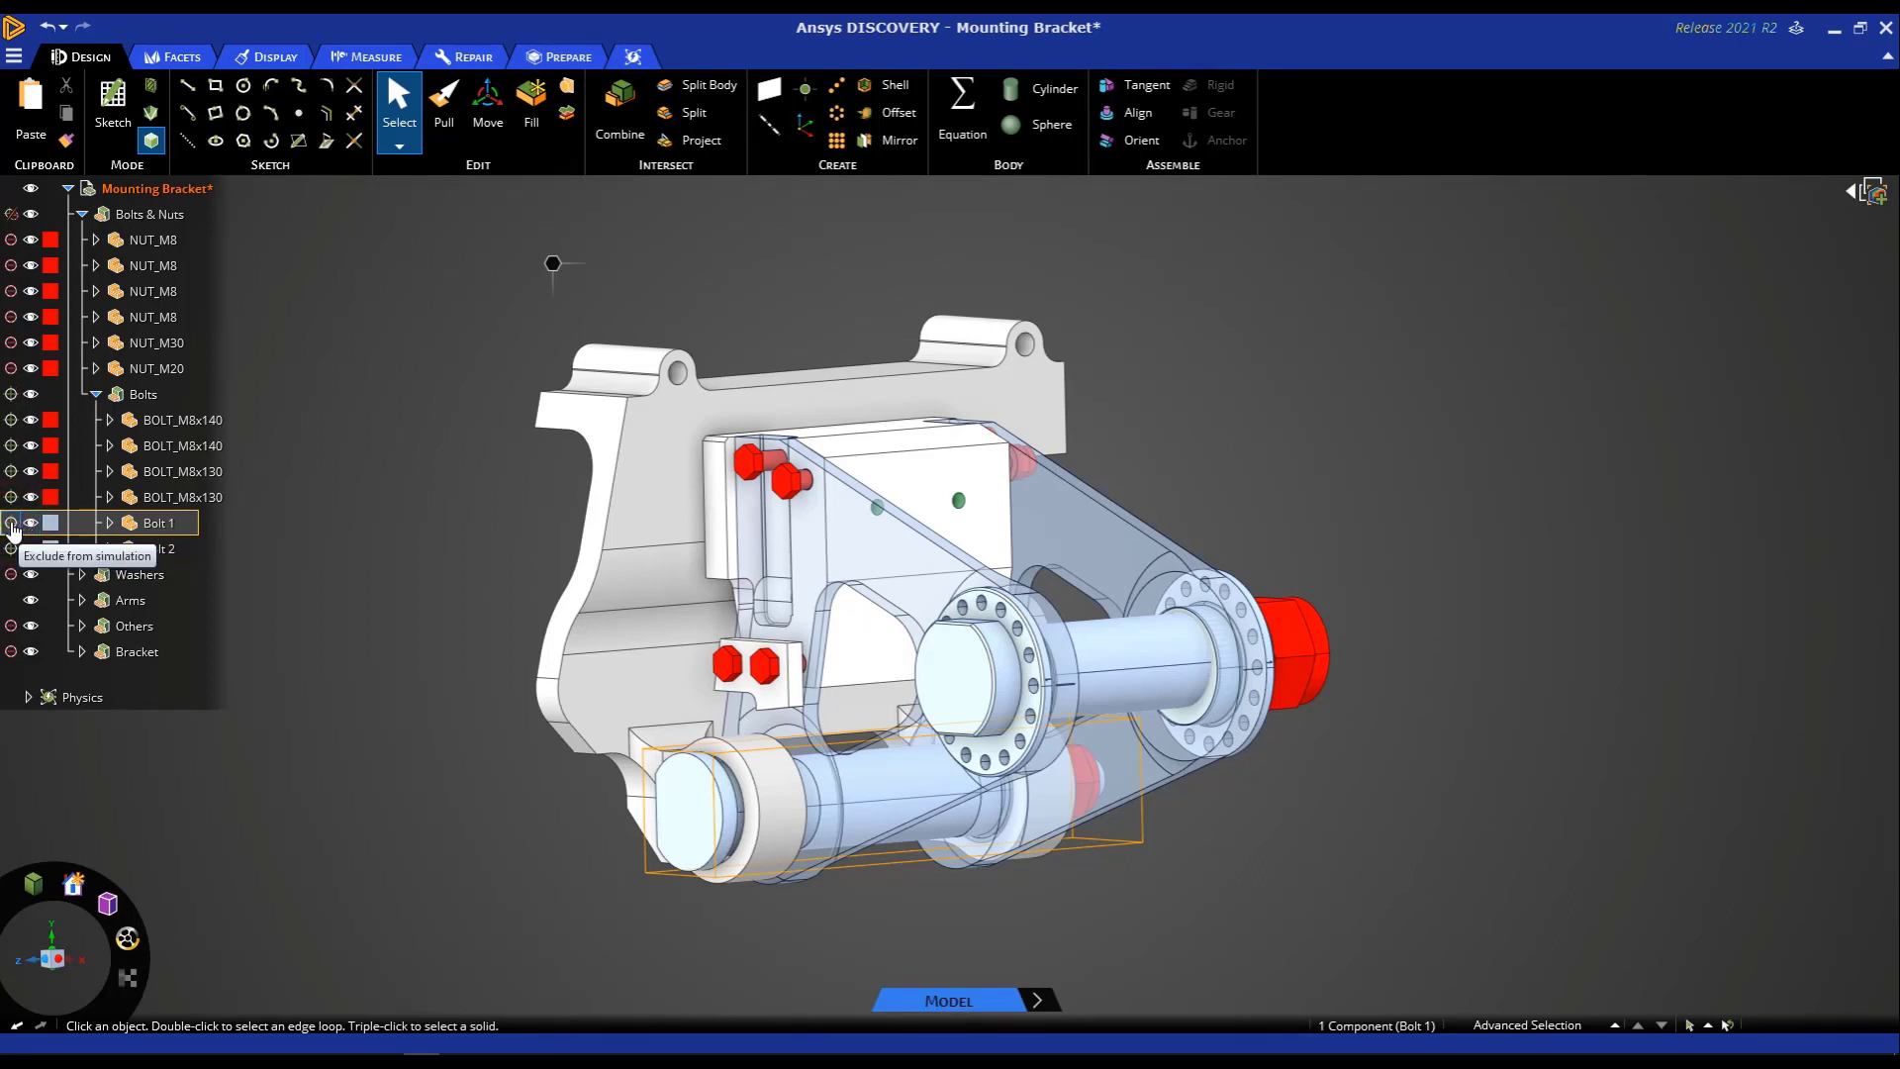
left_click(488, 496)
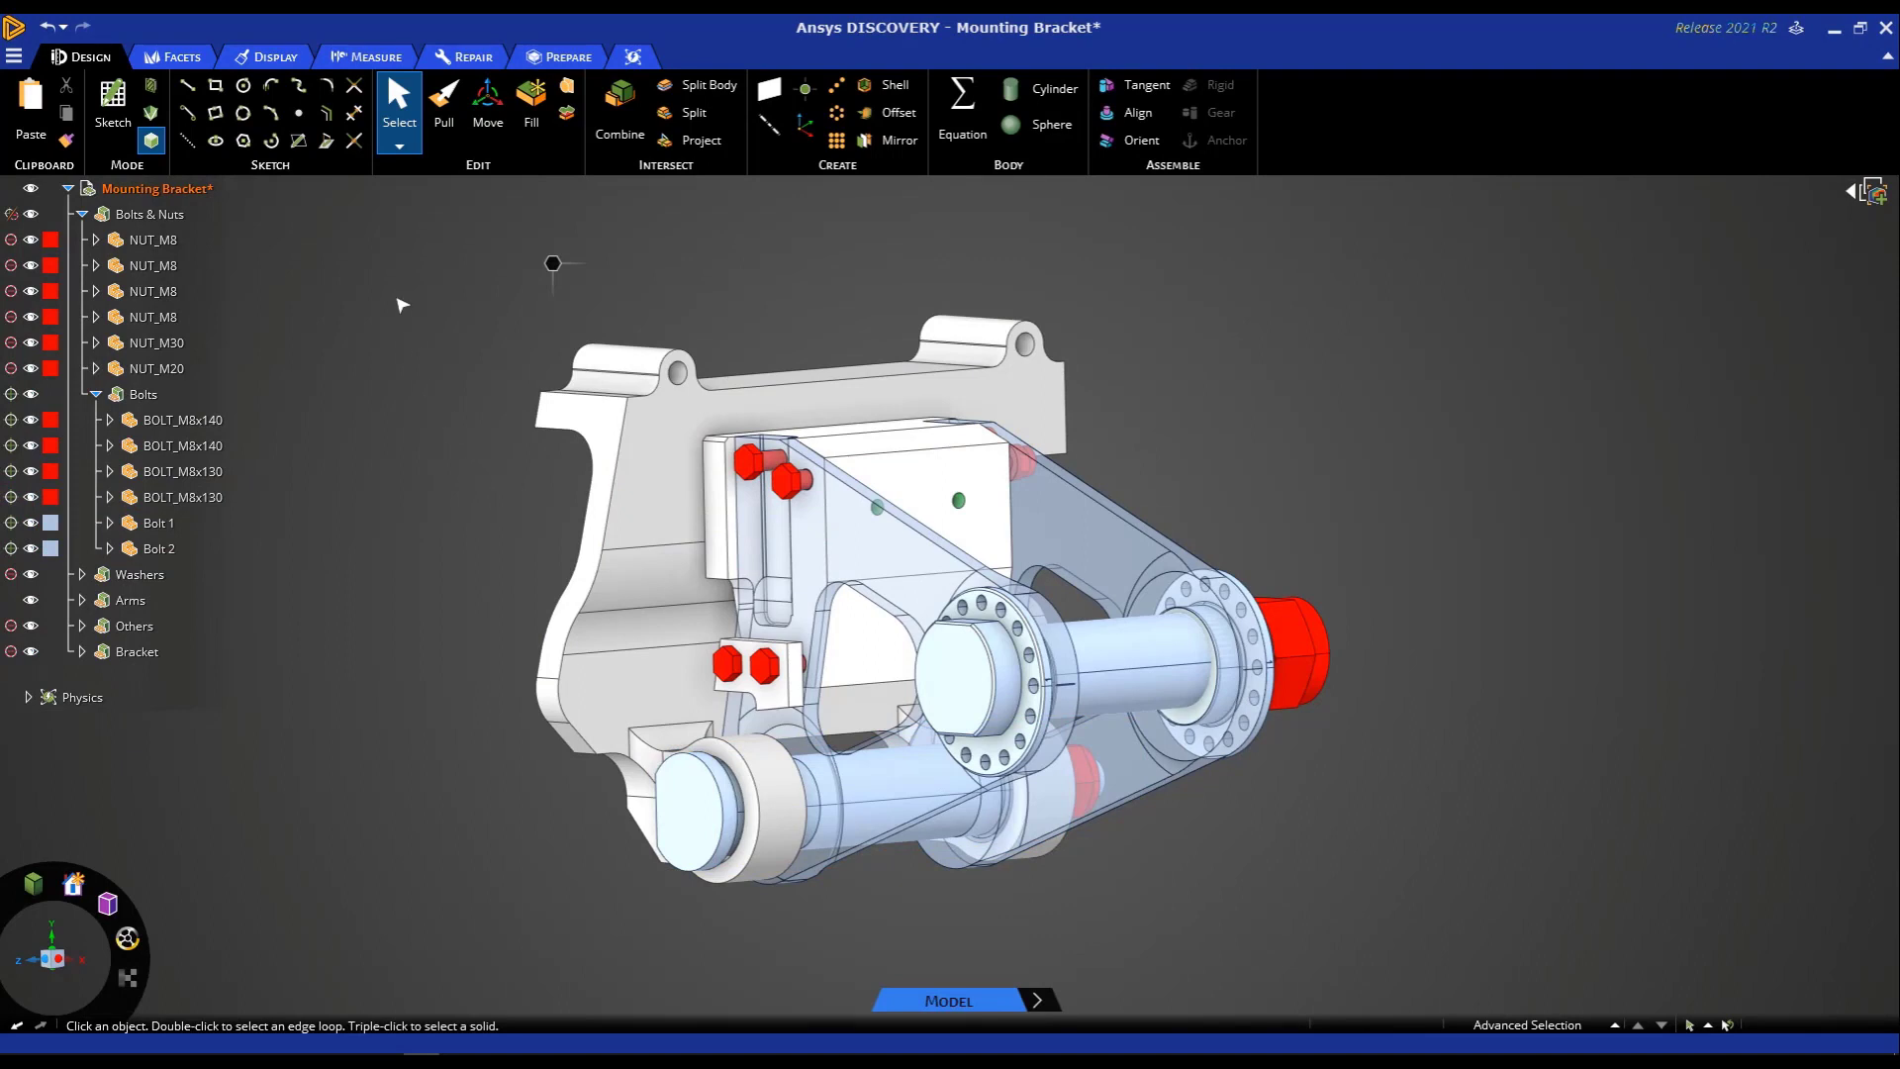
Step: Box-select the whole assembly and apply Include All in Simulation
left_click_drag(401, 239, 1470, 962)
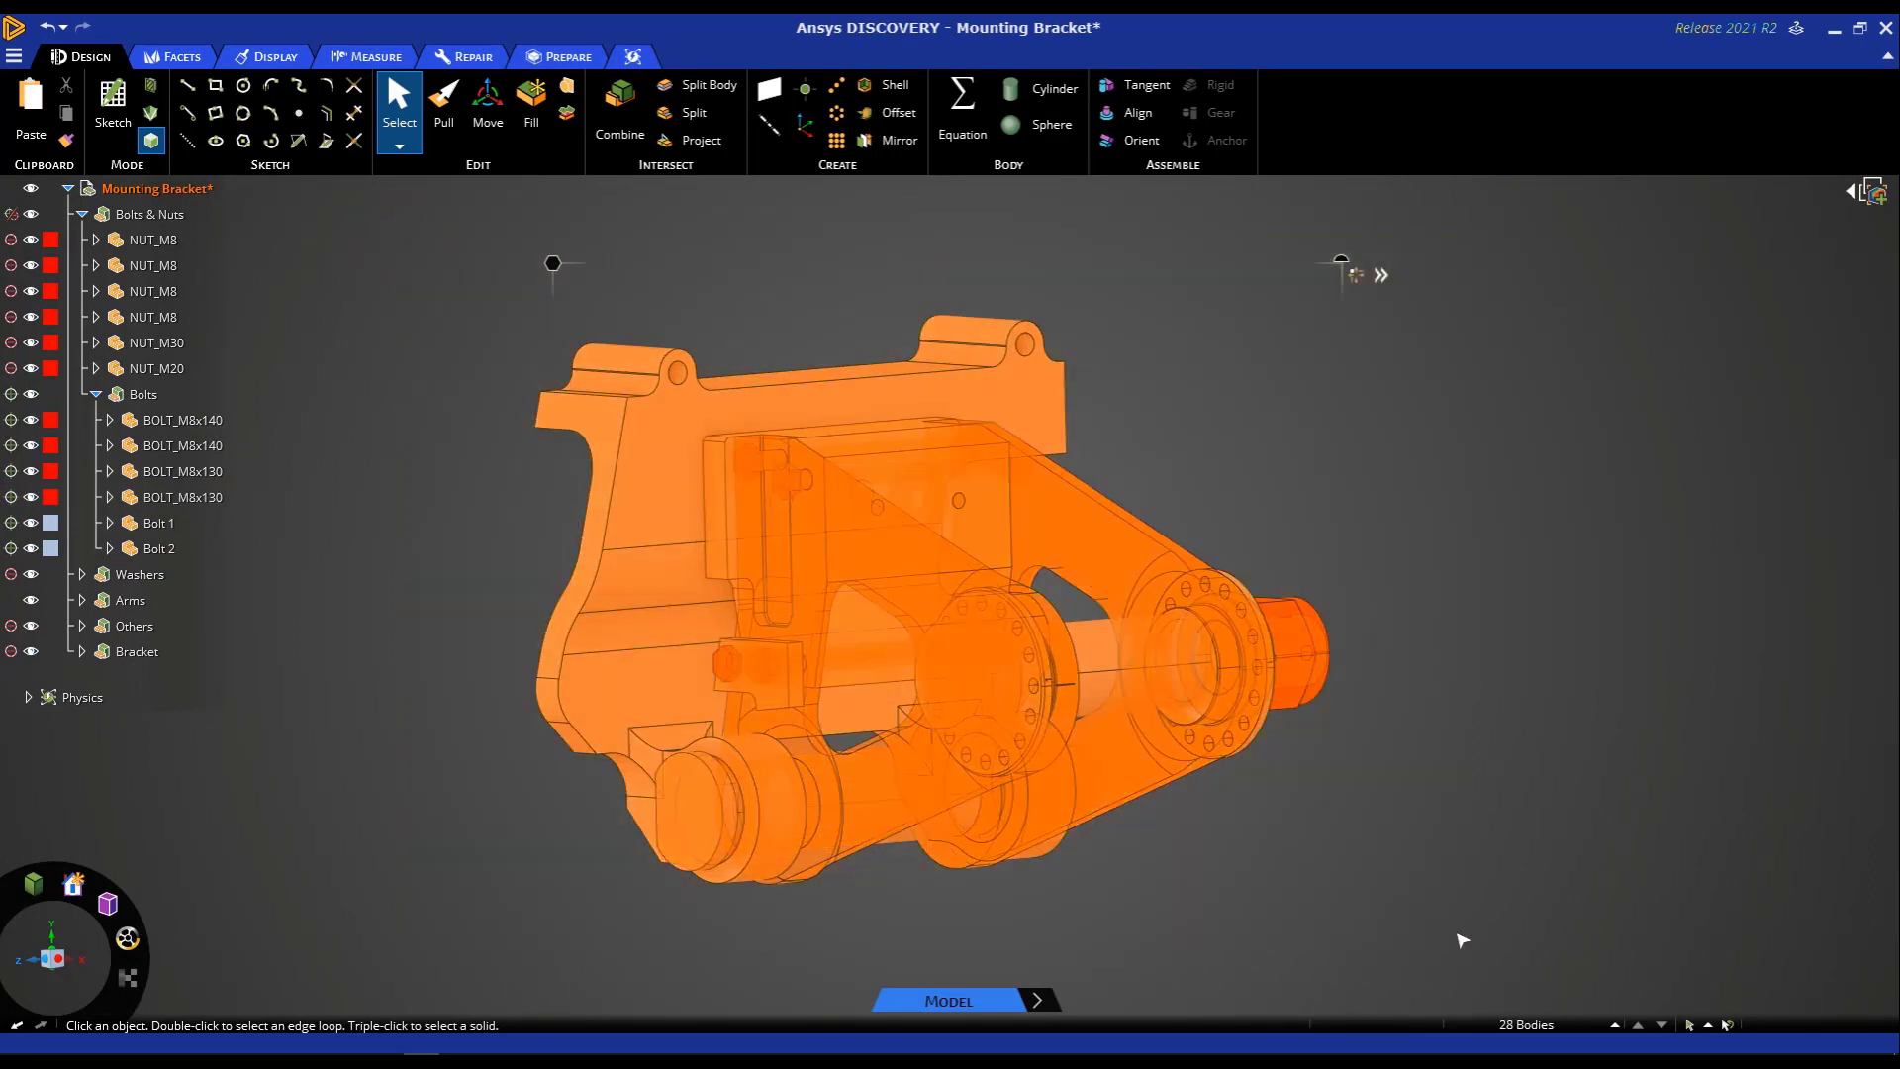
right_click(1416, 601)
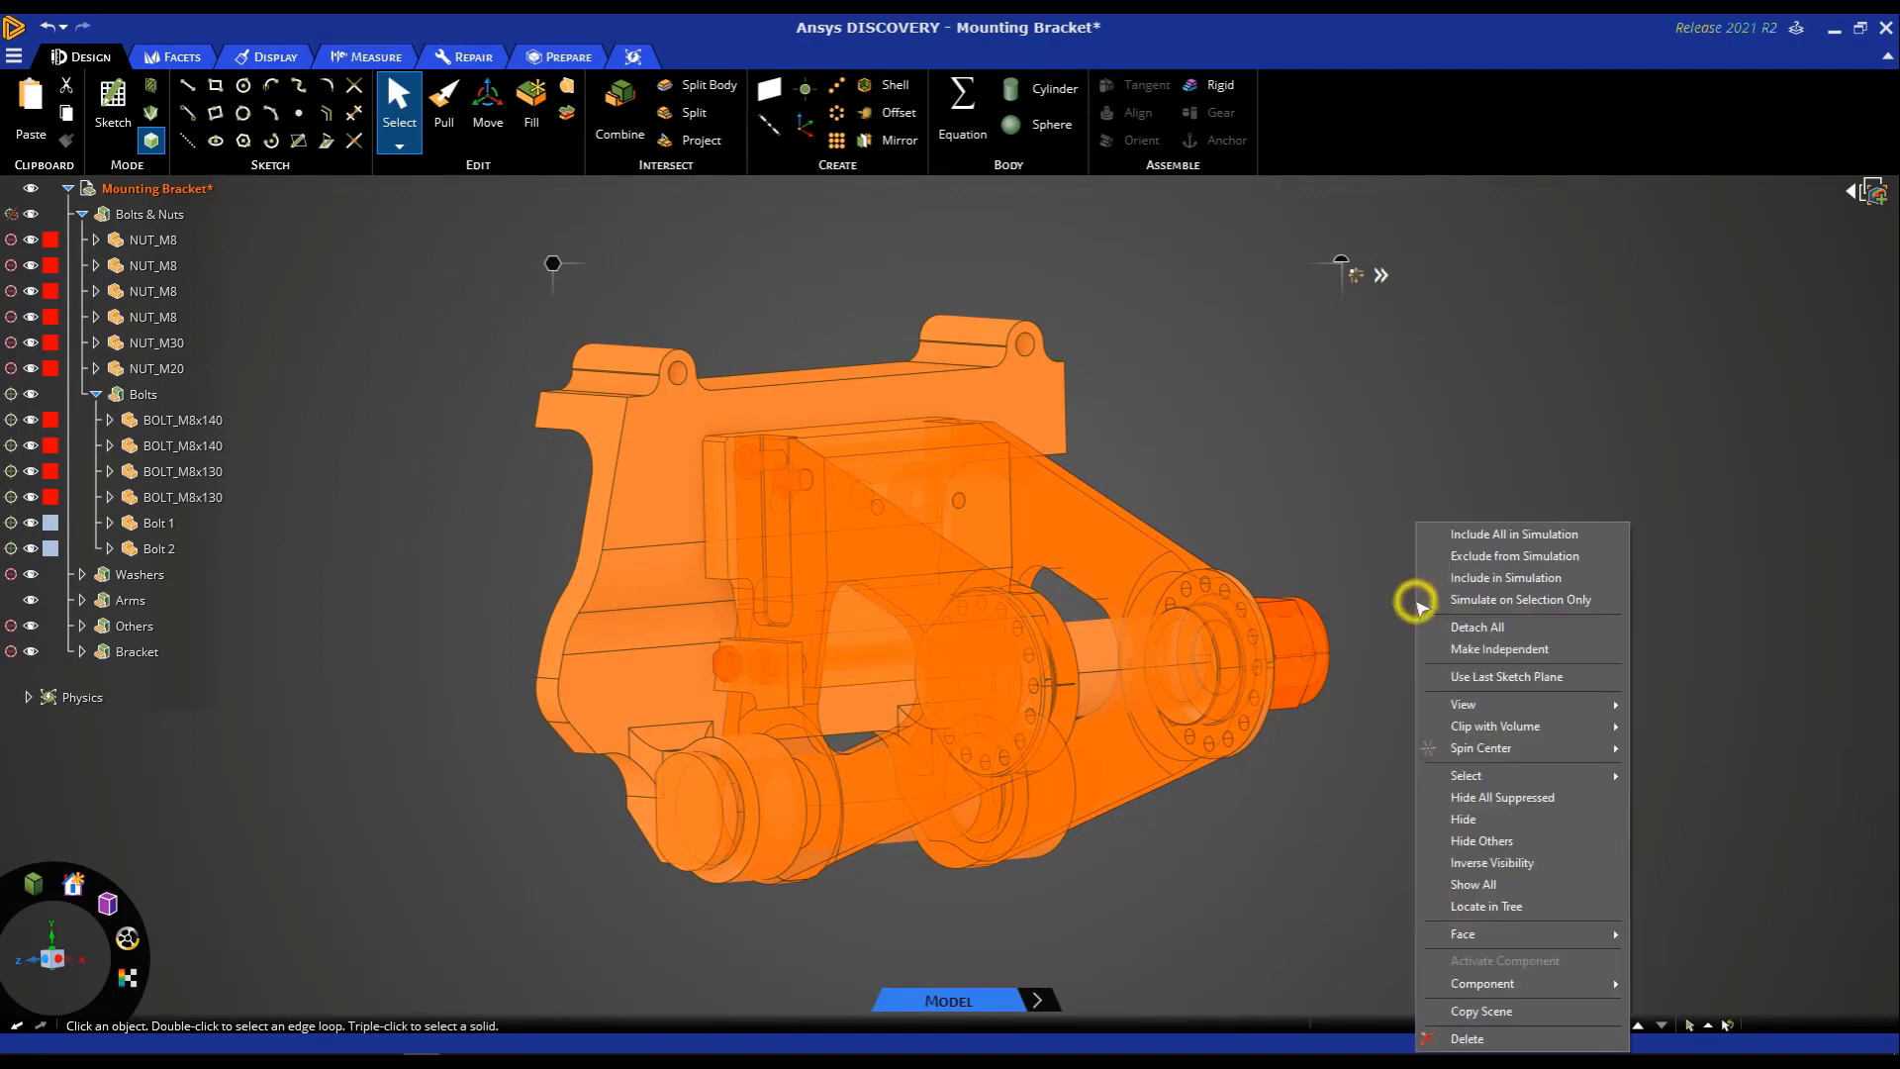
left_click(1461, 536)
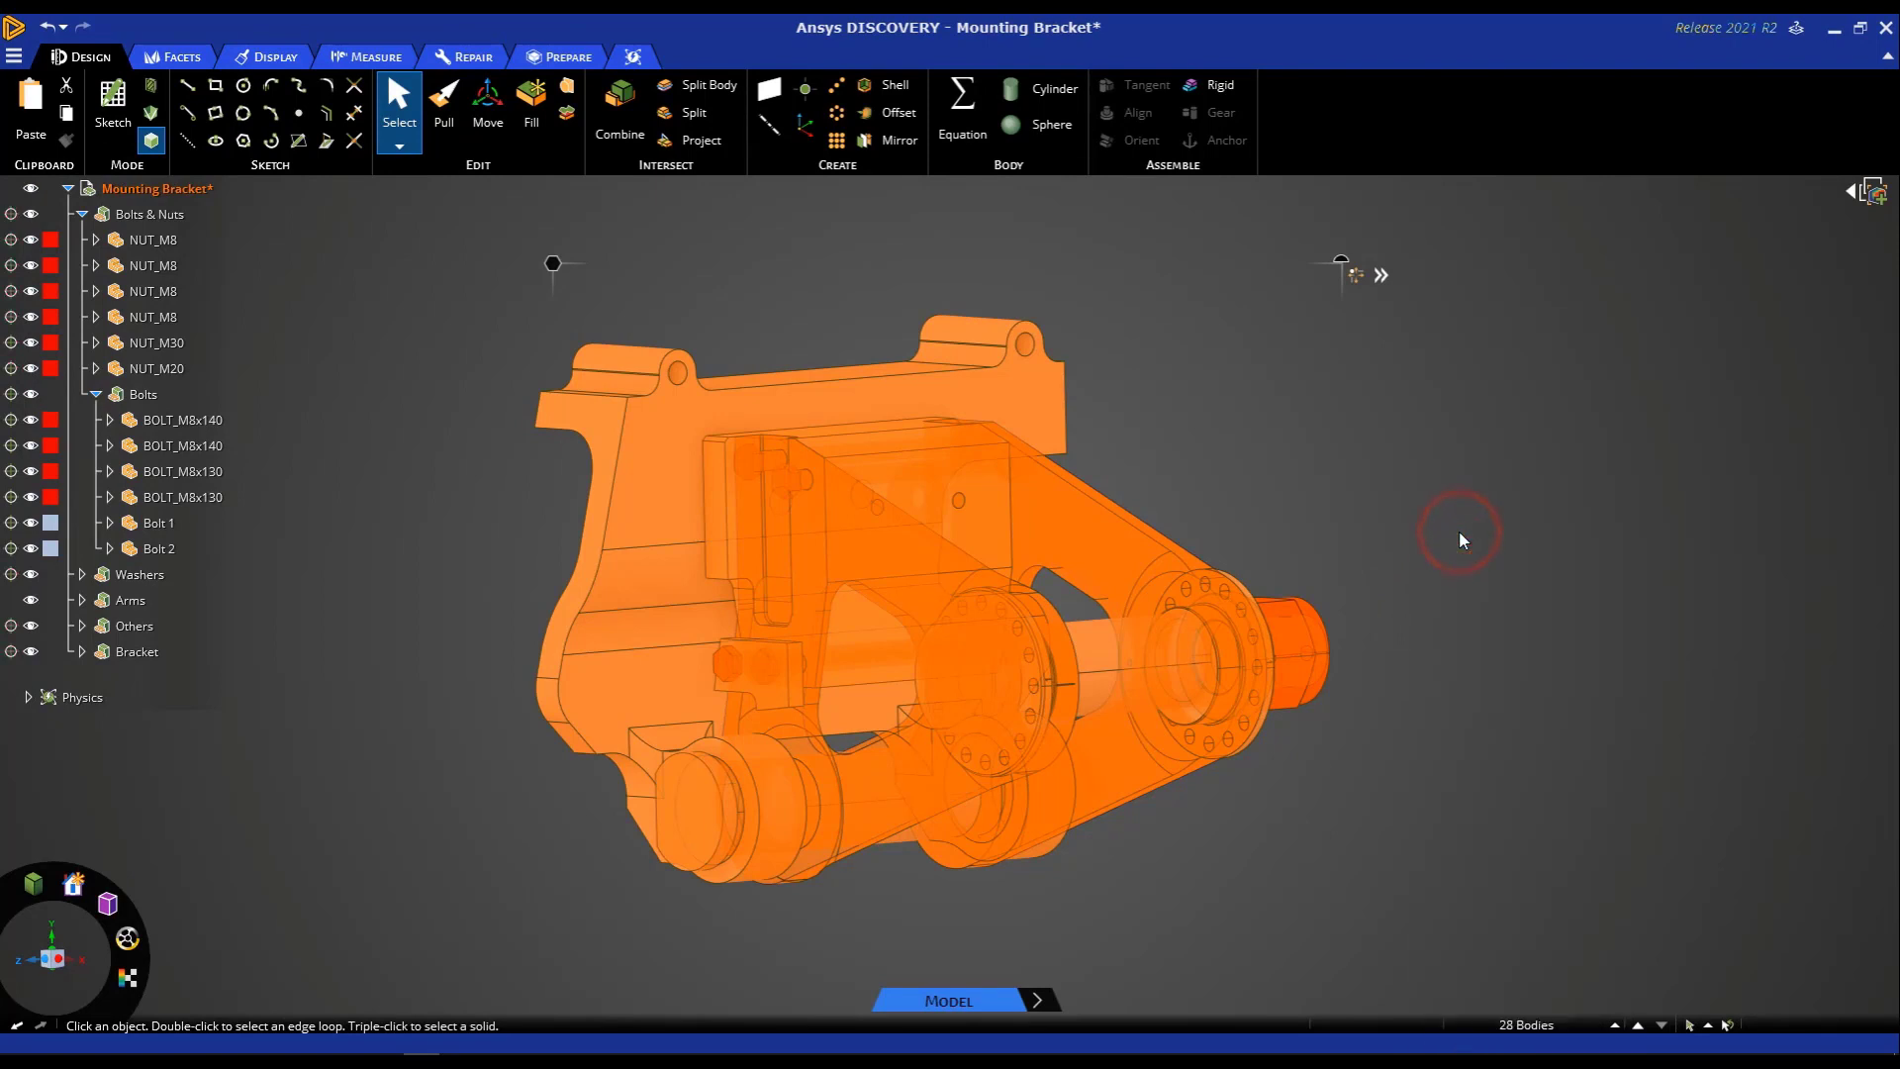
left_click(1456, 528)
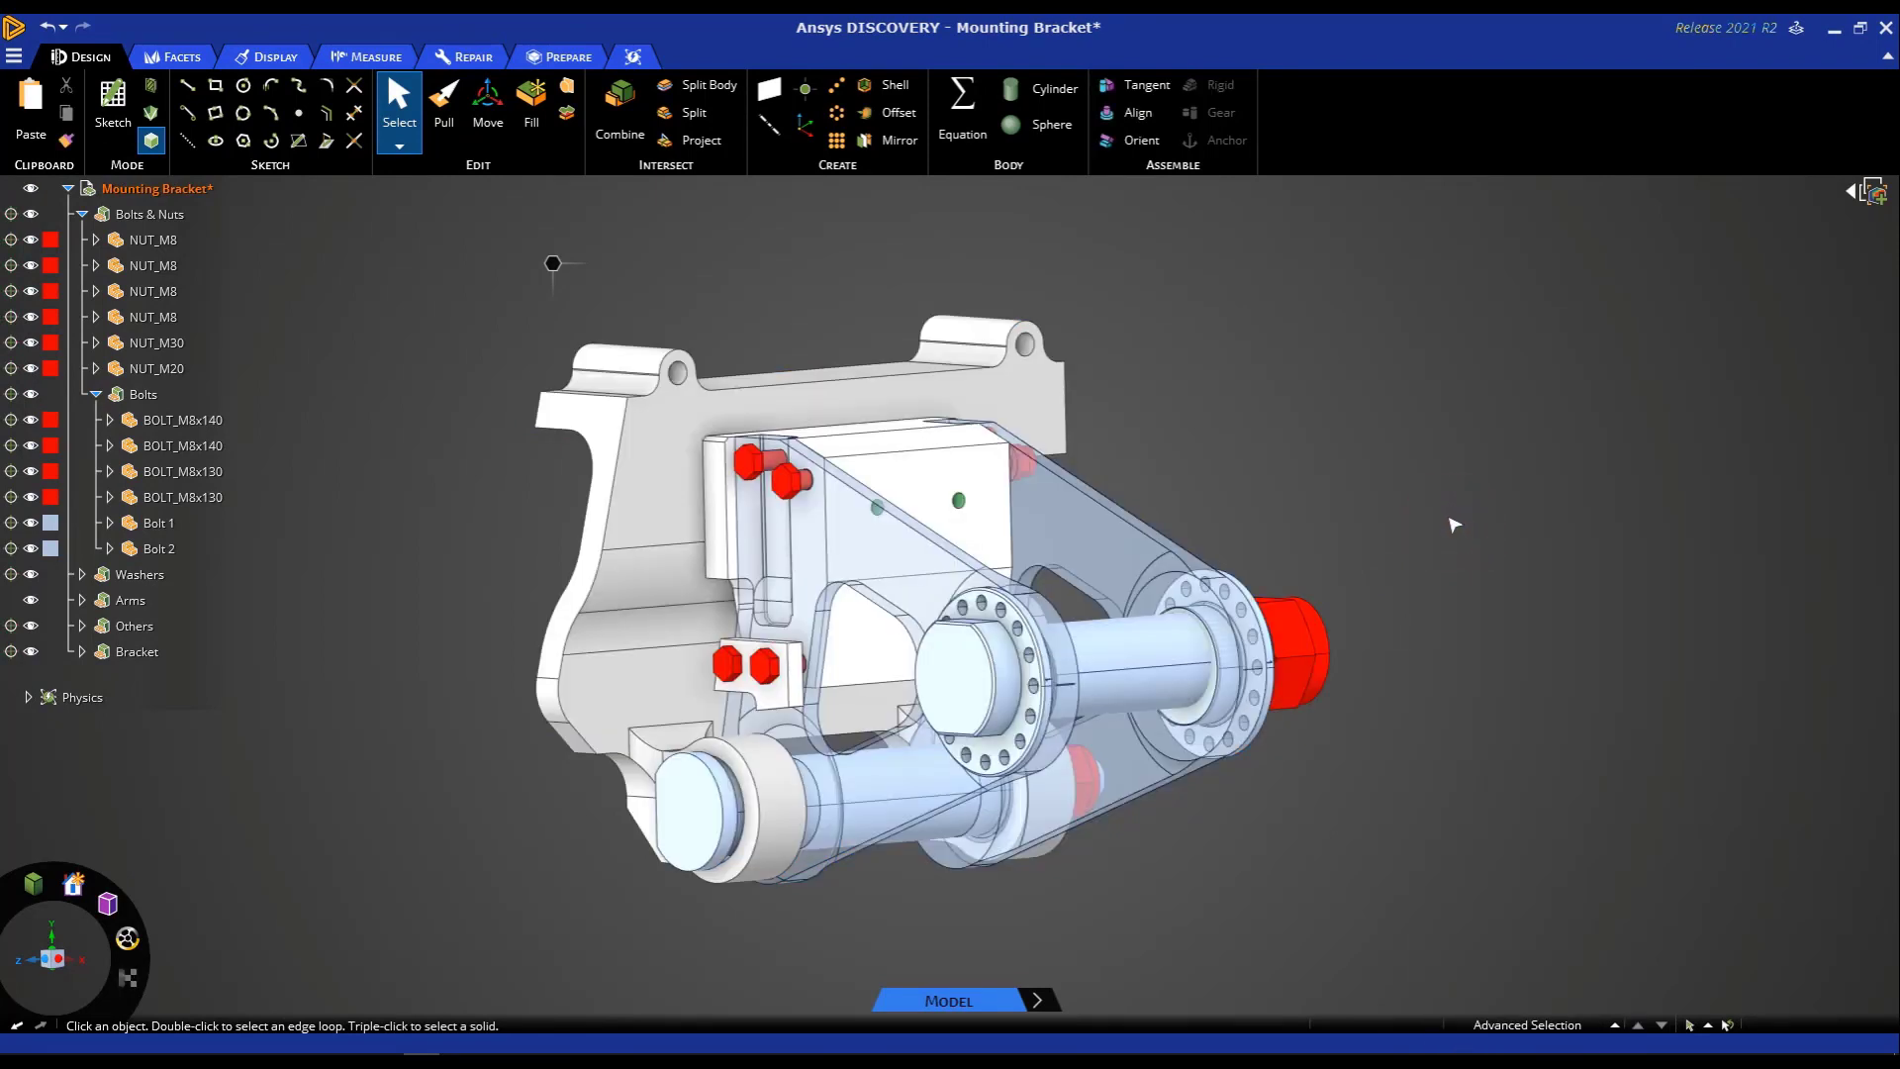
left_click(73, 264)
Step: Add the note 'Exclude from sim the smaller bolts' to the Bolts group
left_click(144, 395)
right_click(145, 396)
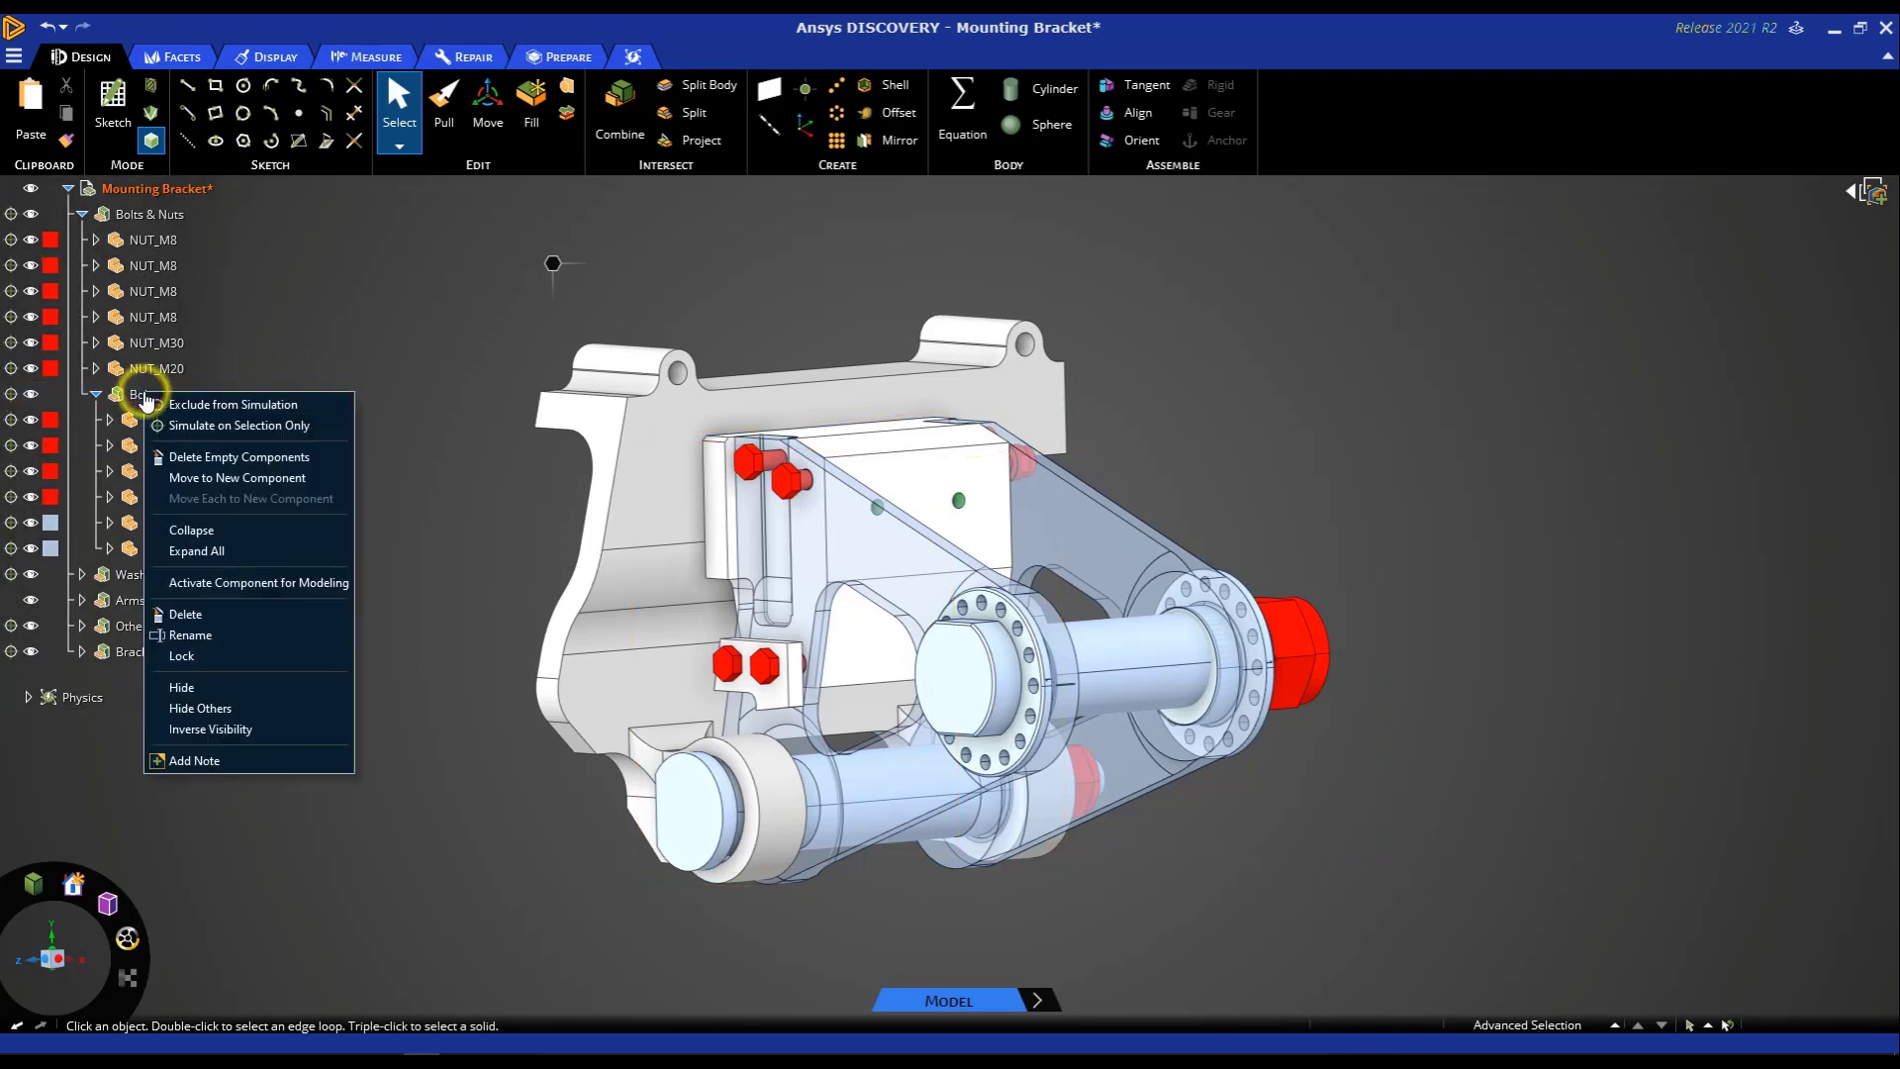
left_click(198, 760)
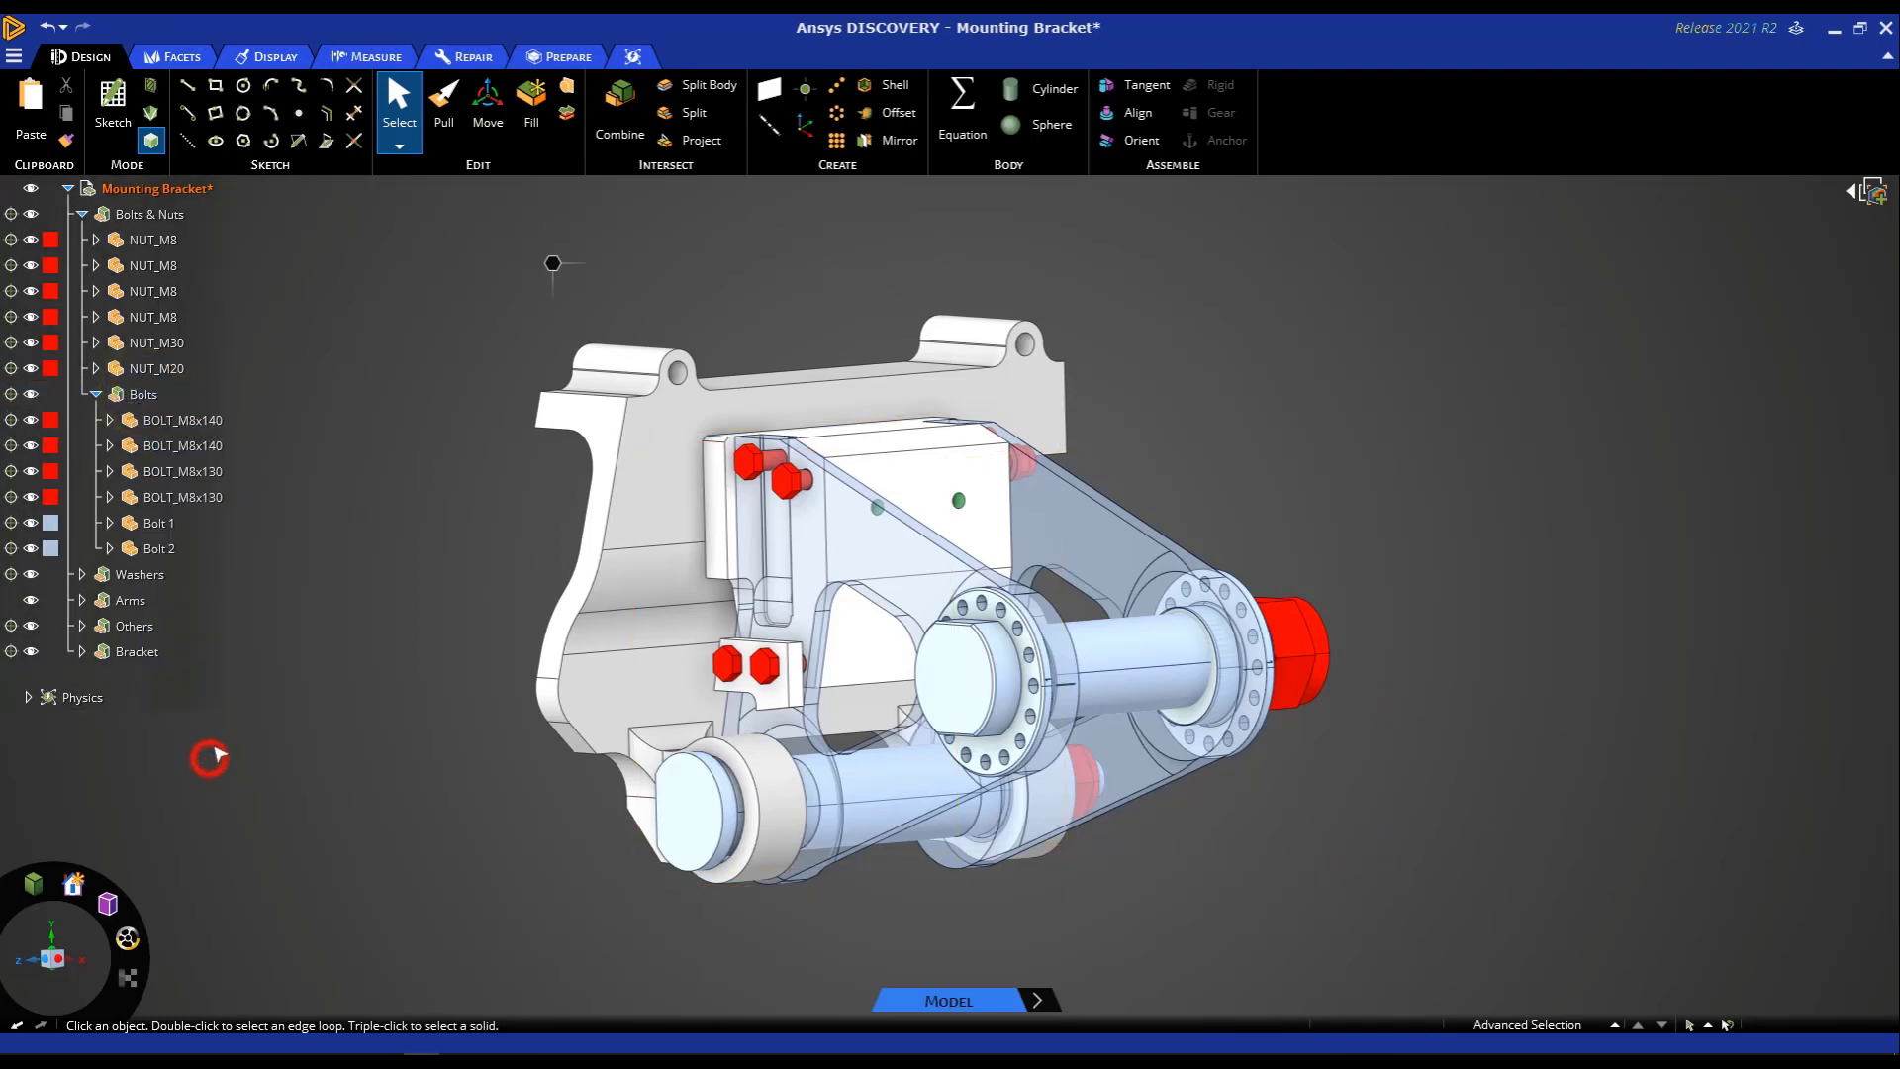
left_click(294, 541)
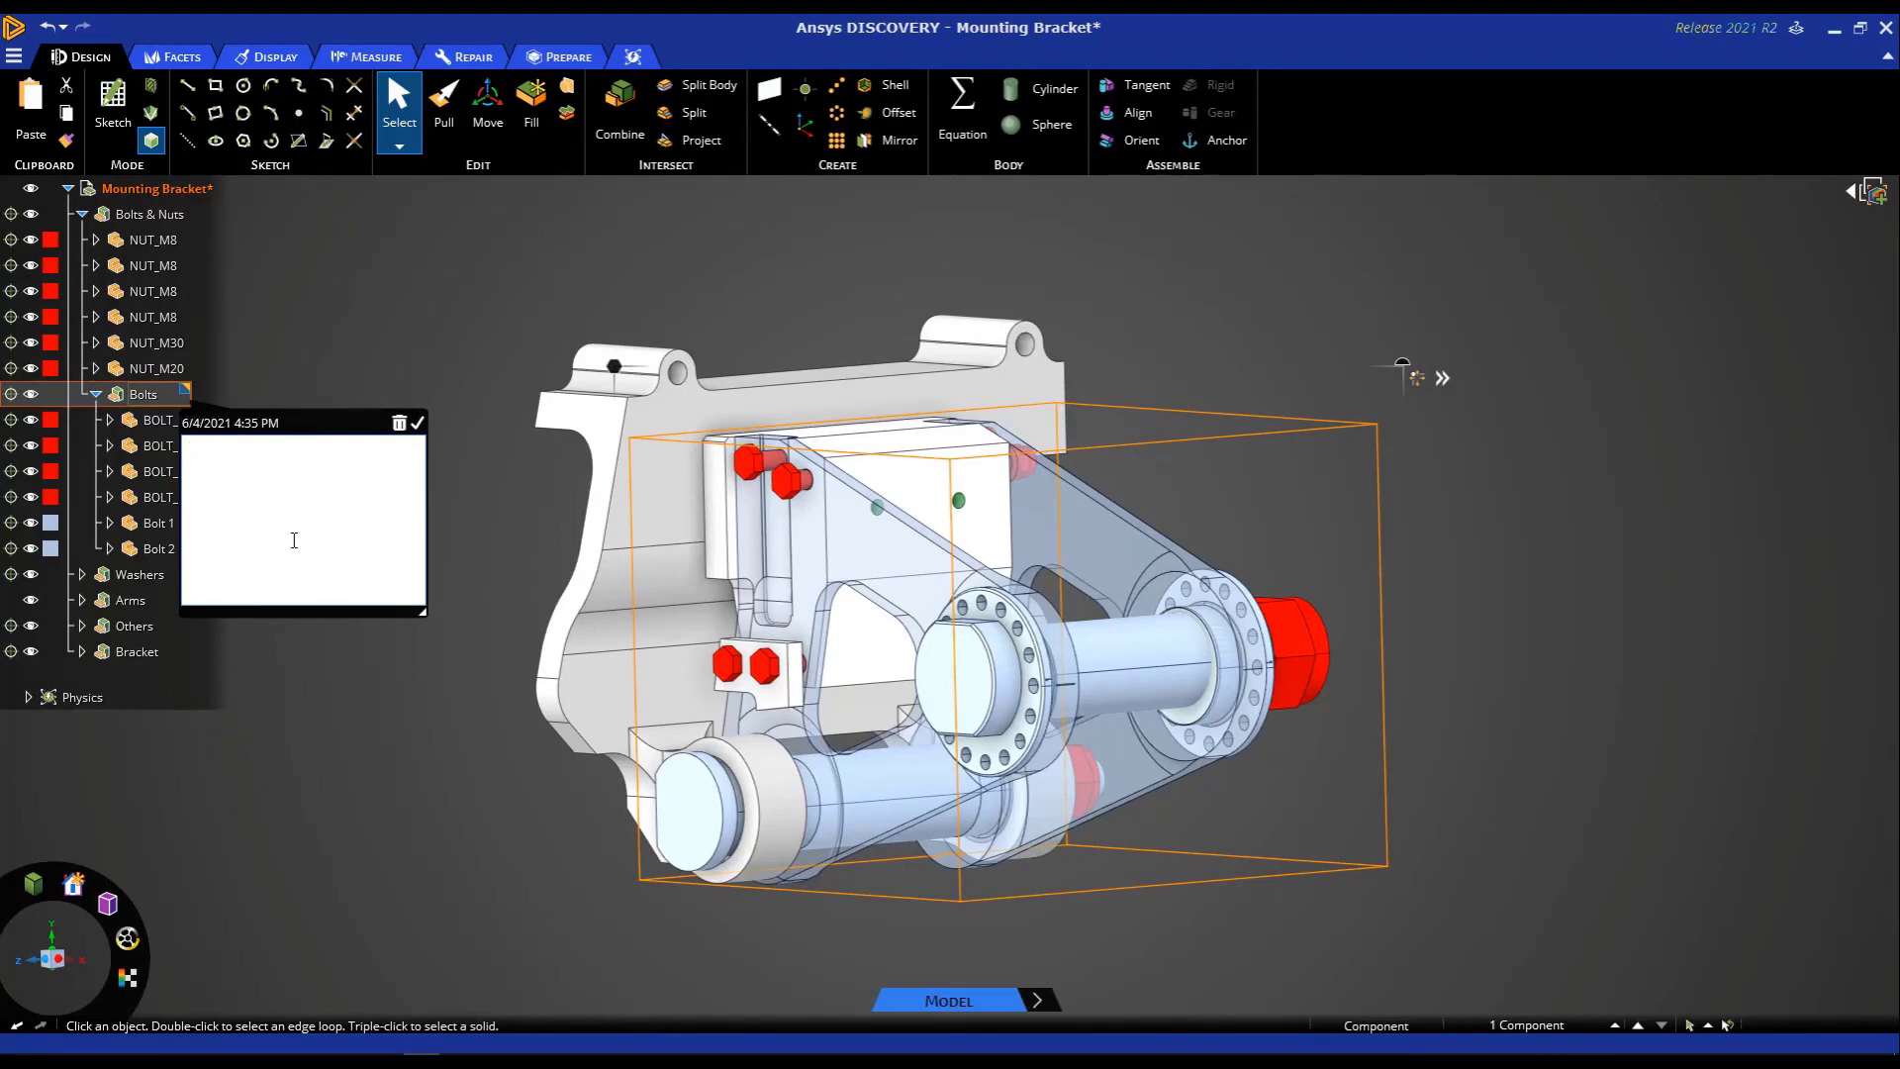
type("Exclude from ")
type("sim")
type("sim the smaller bolt")
type("s")
left_click(419, 424)
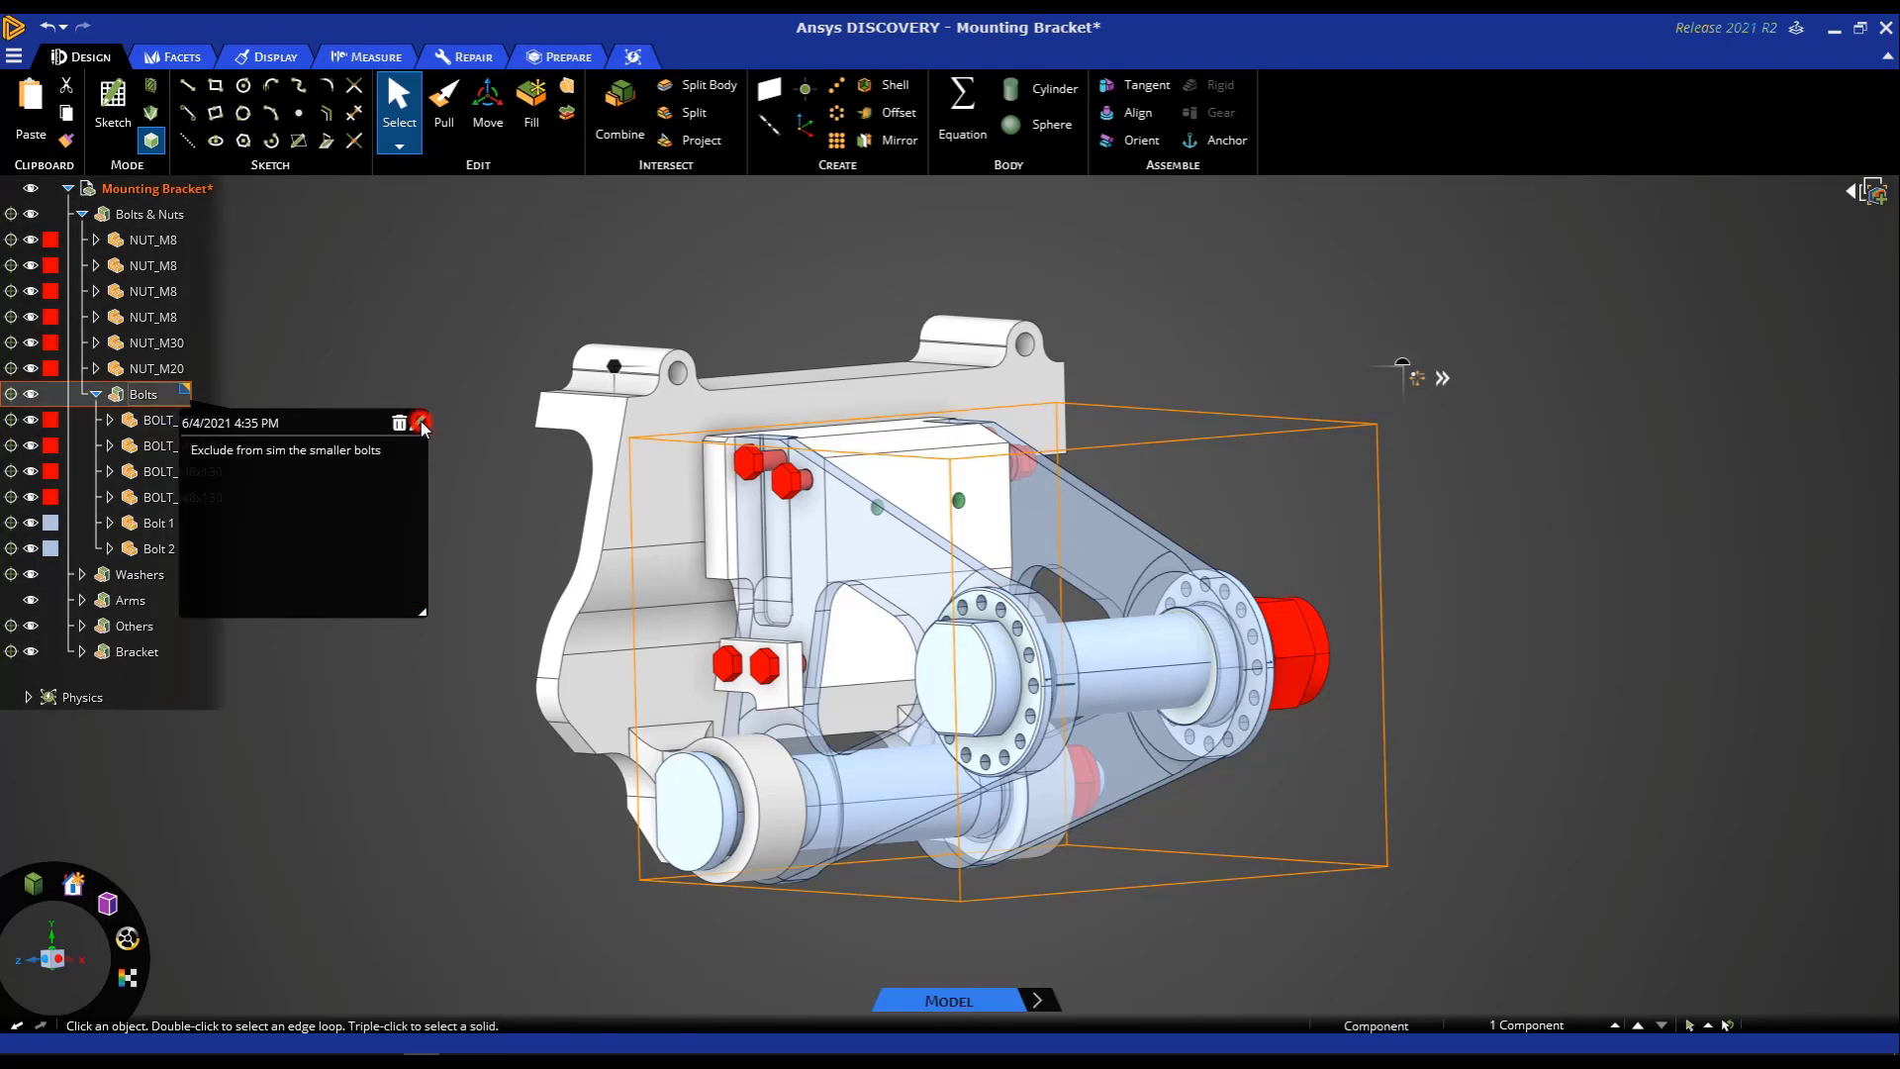
Step: Exclude the BOLT_M8x140 and BOLT_M8x130 bolts from simulation with their toggles
left_click(393, 358)
left_click(11, 424)
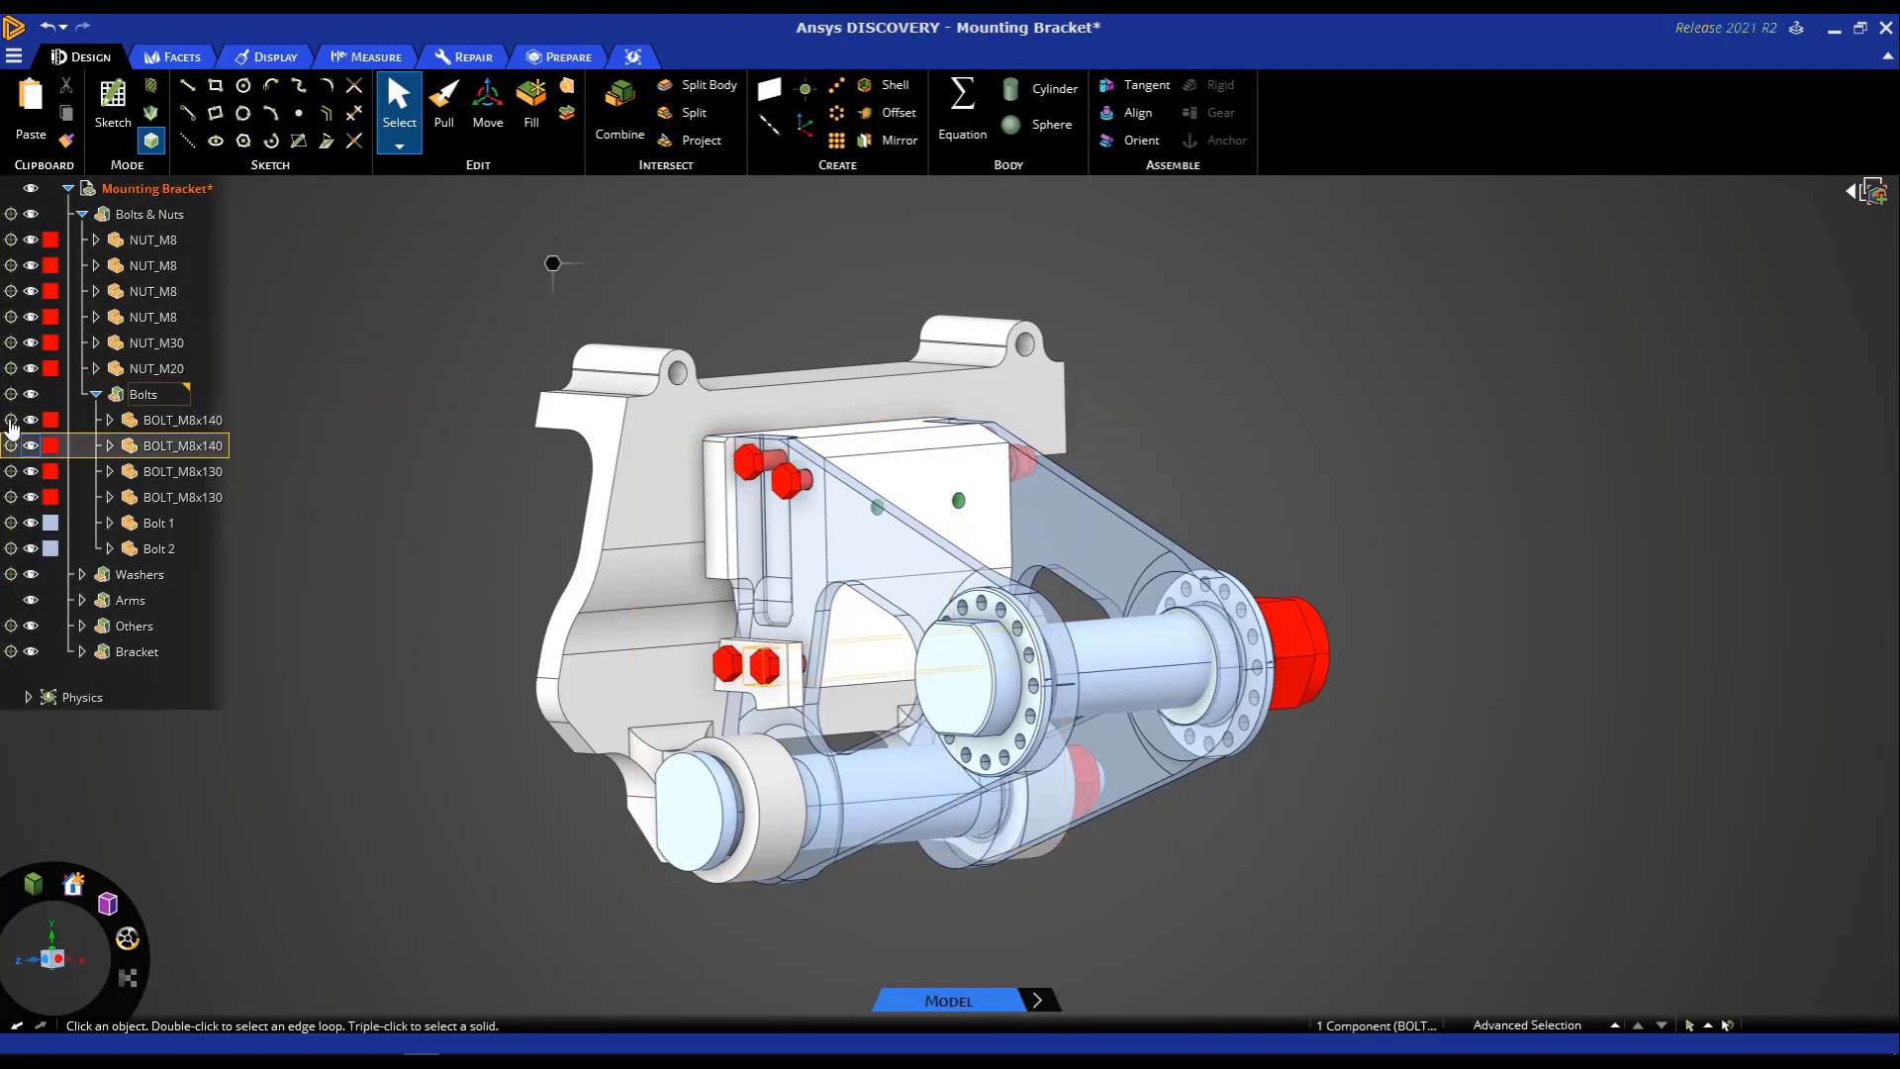
left_click(10, 447)
left_click(11, 472)
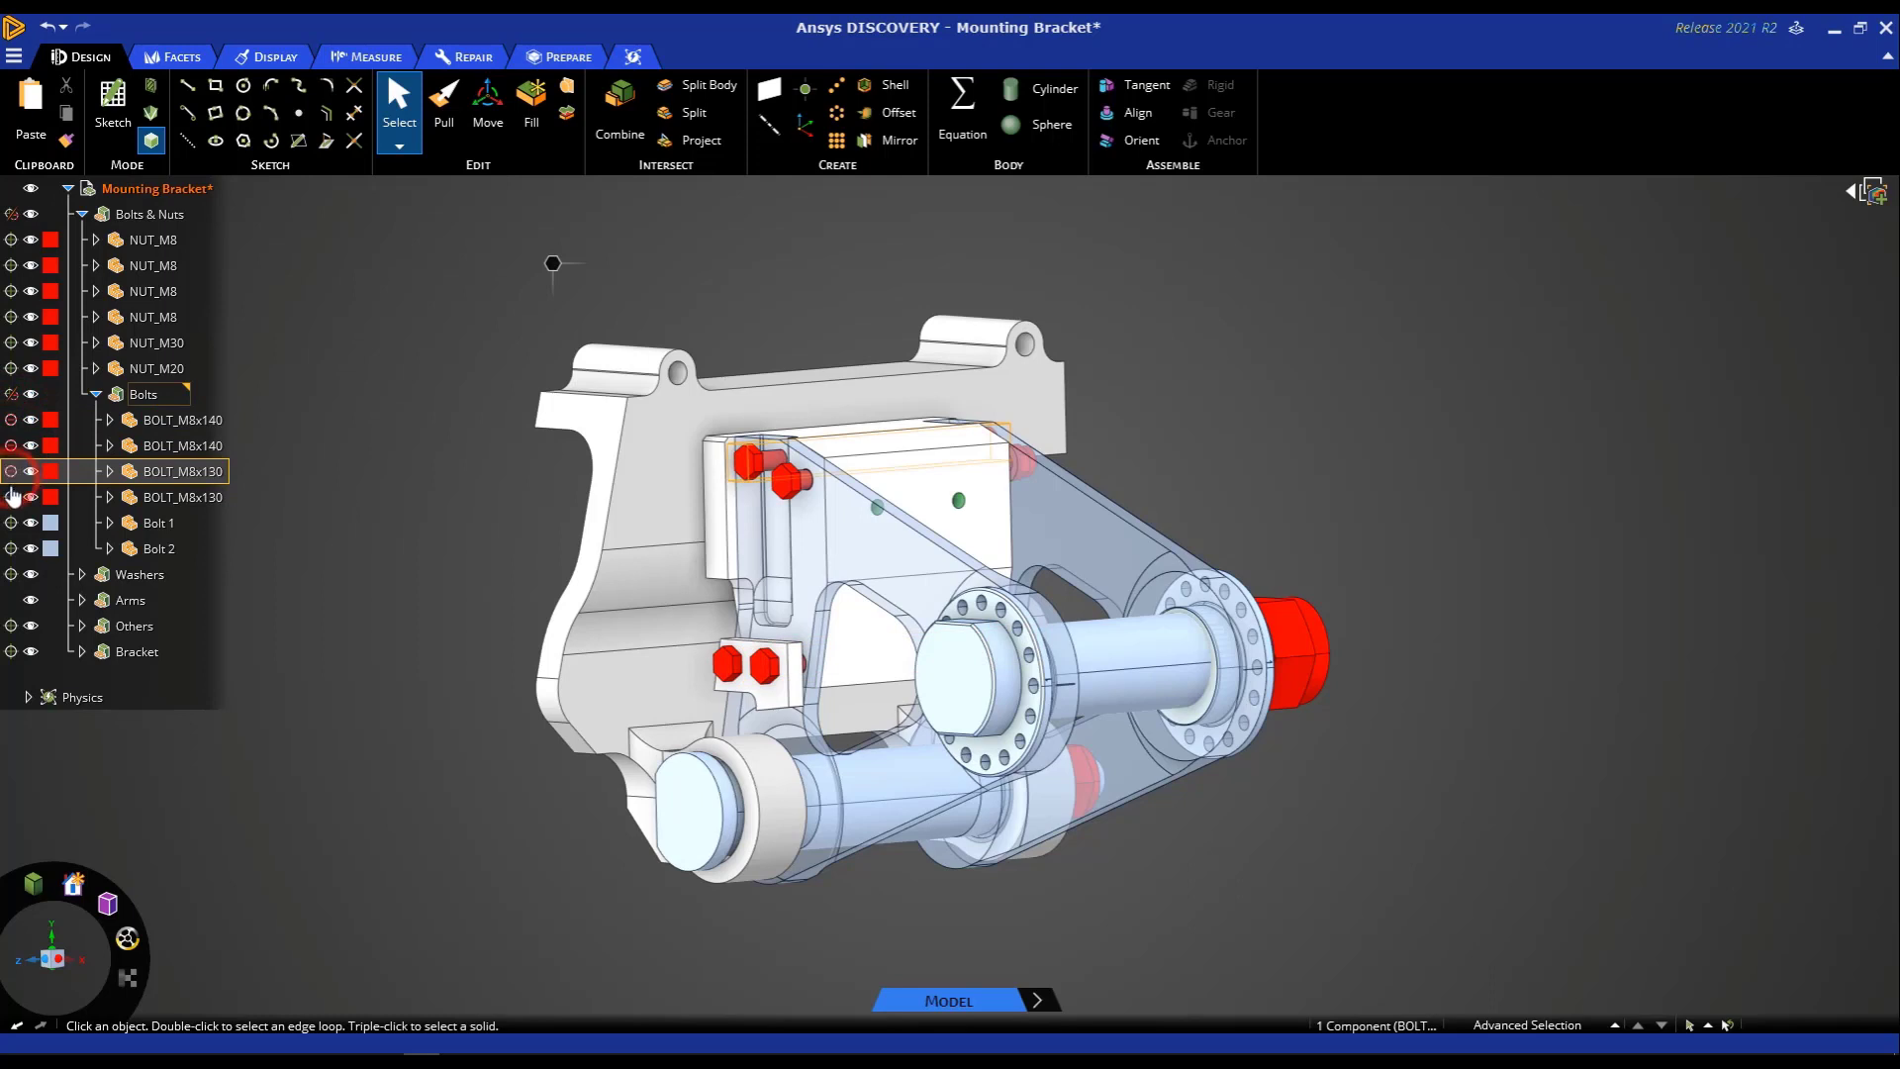
left_click(10, 498)
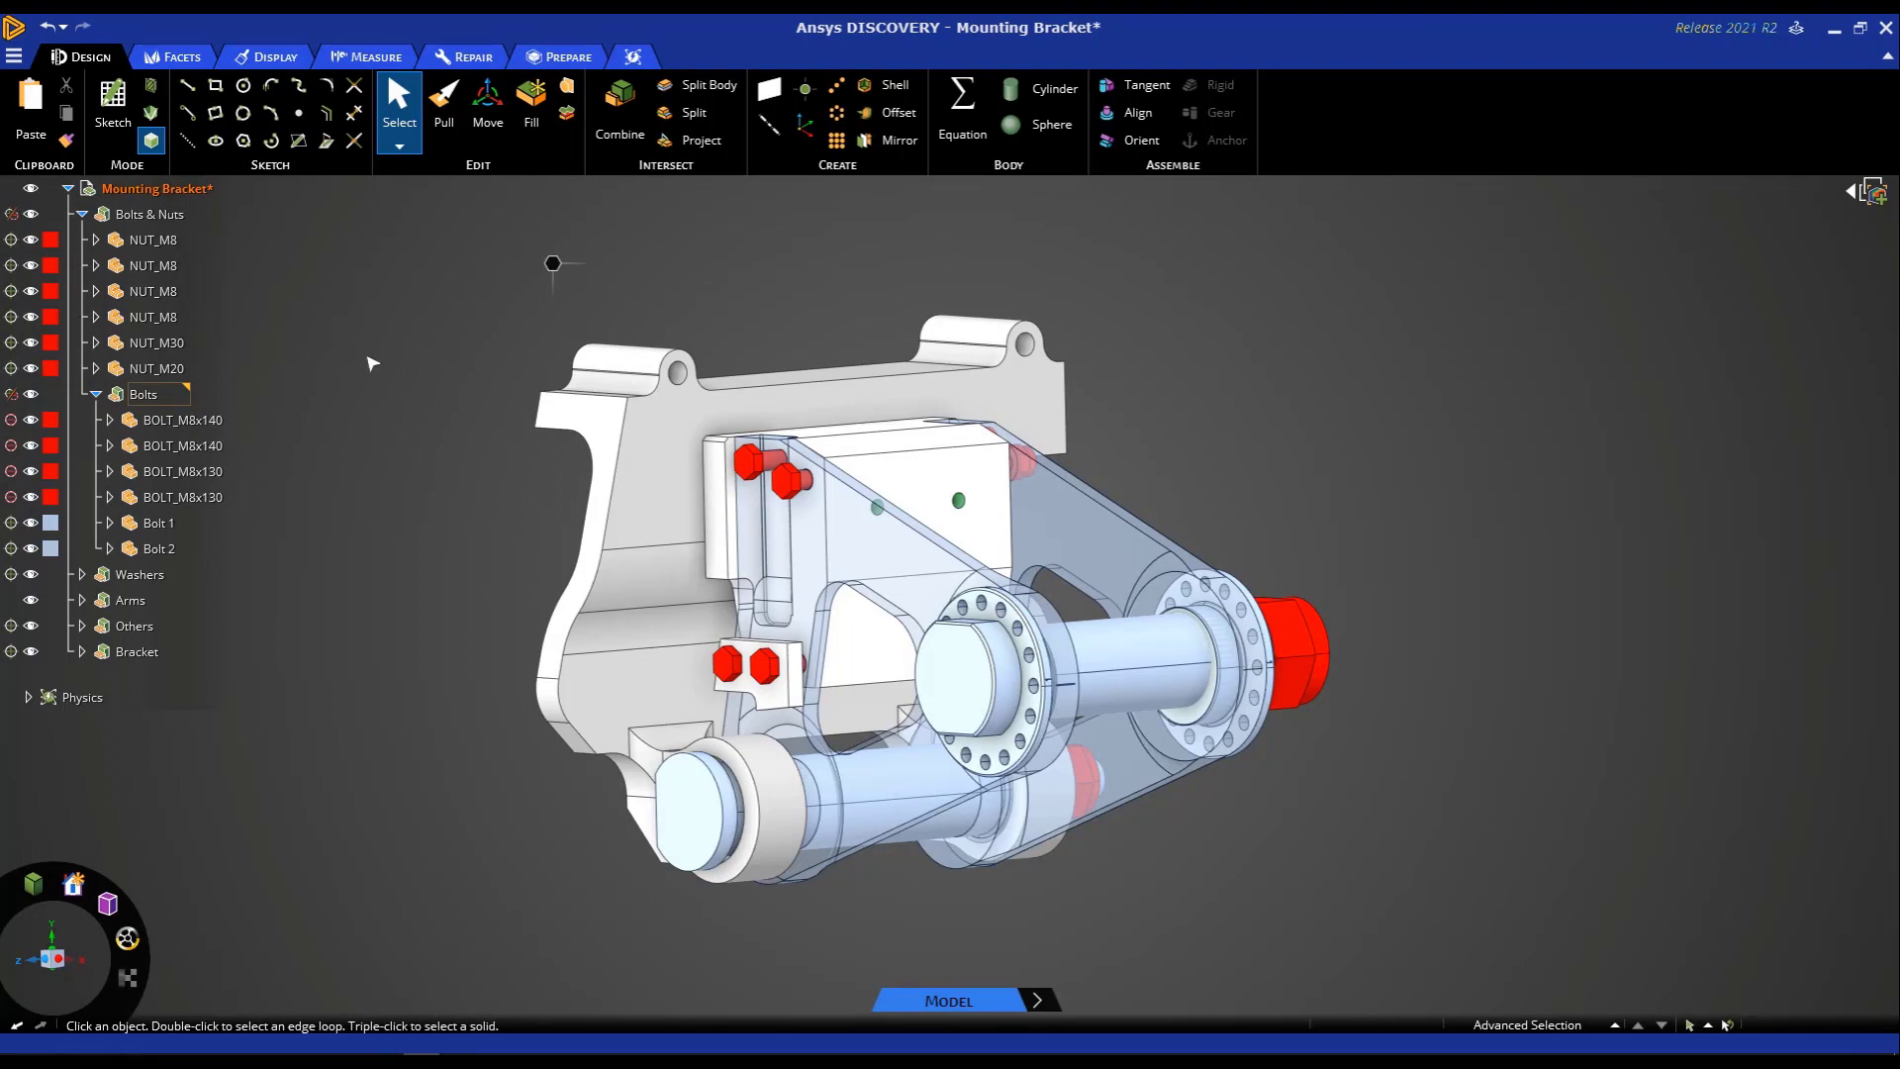
Step: Colour Bolt 1 pink, try Transparent, then set it back to Opaque
left_click(156, 527)
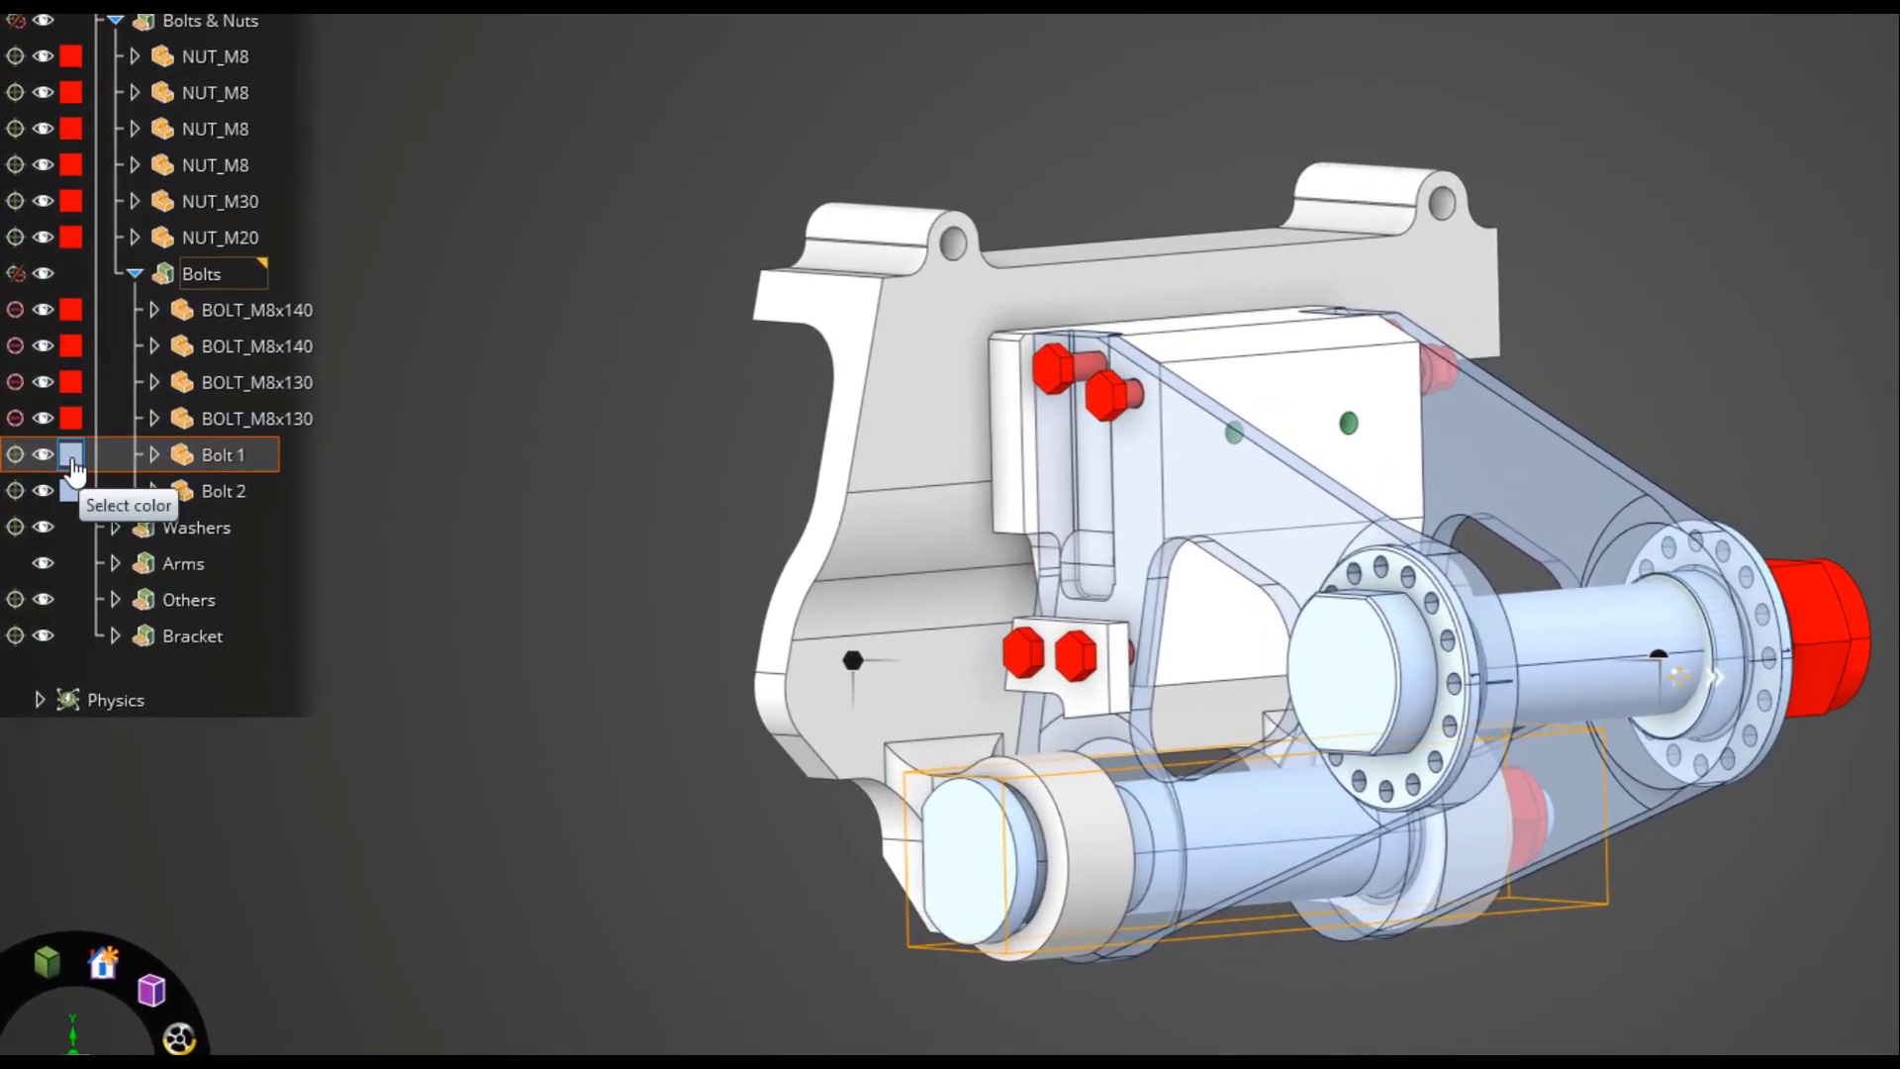
left_click(71, 458)
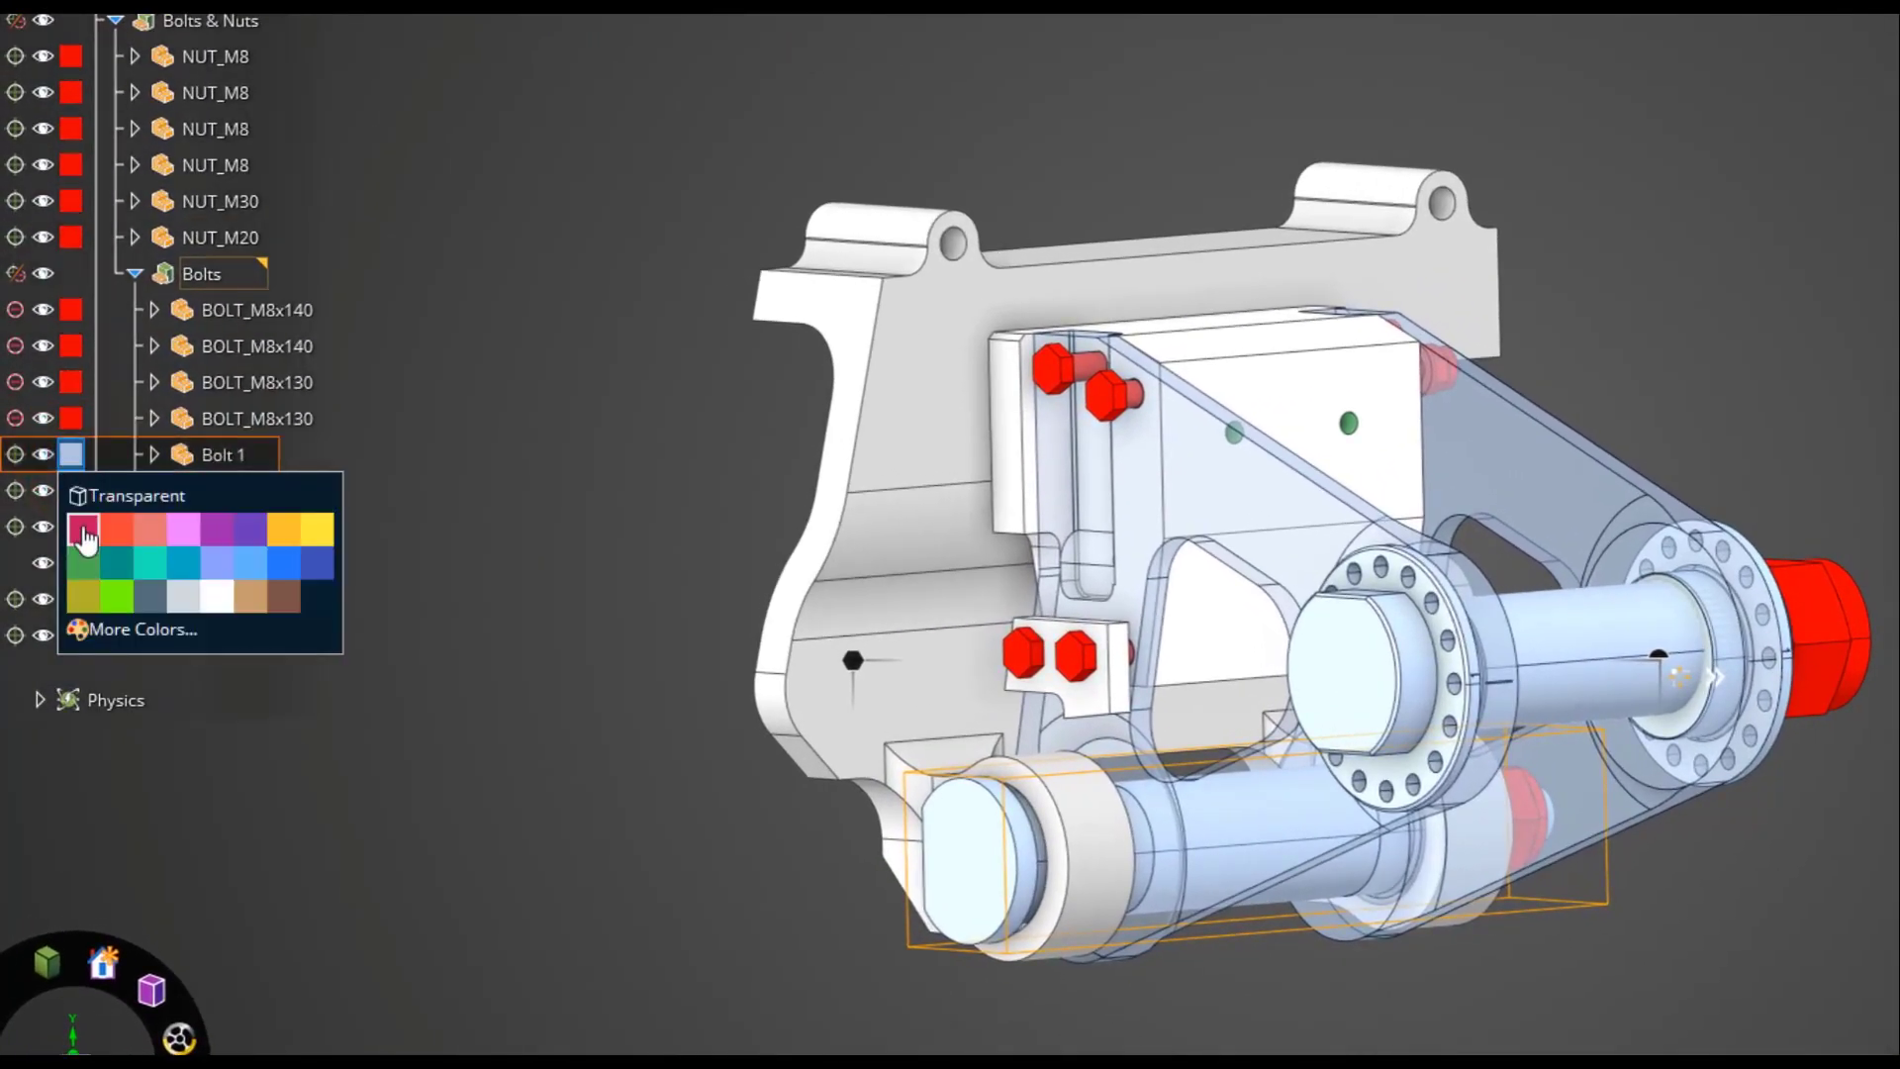
left_click(84, 538)
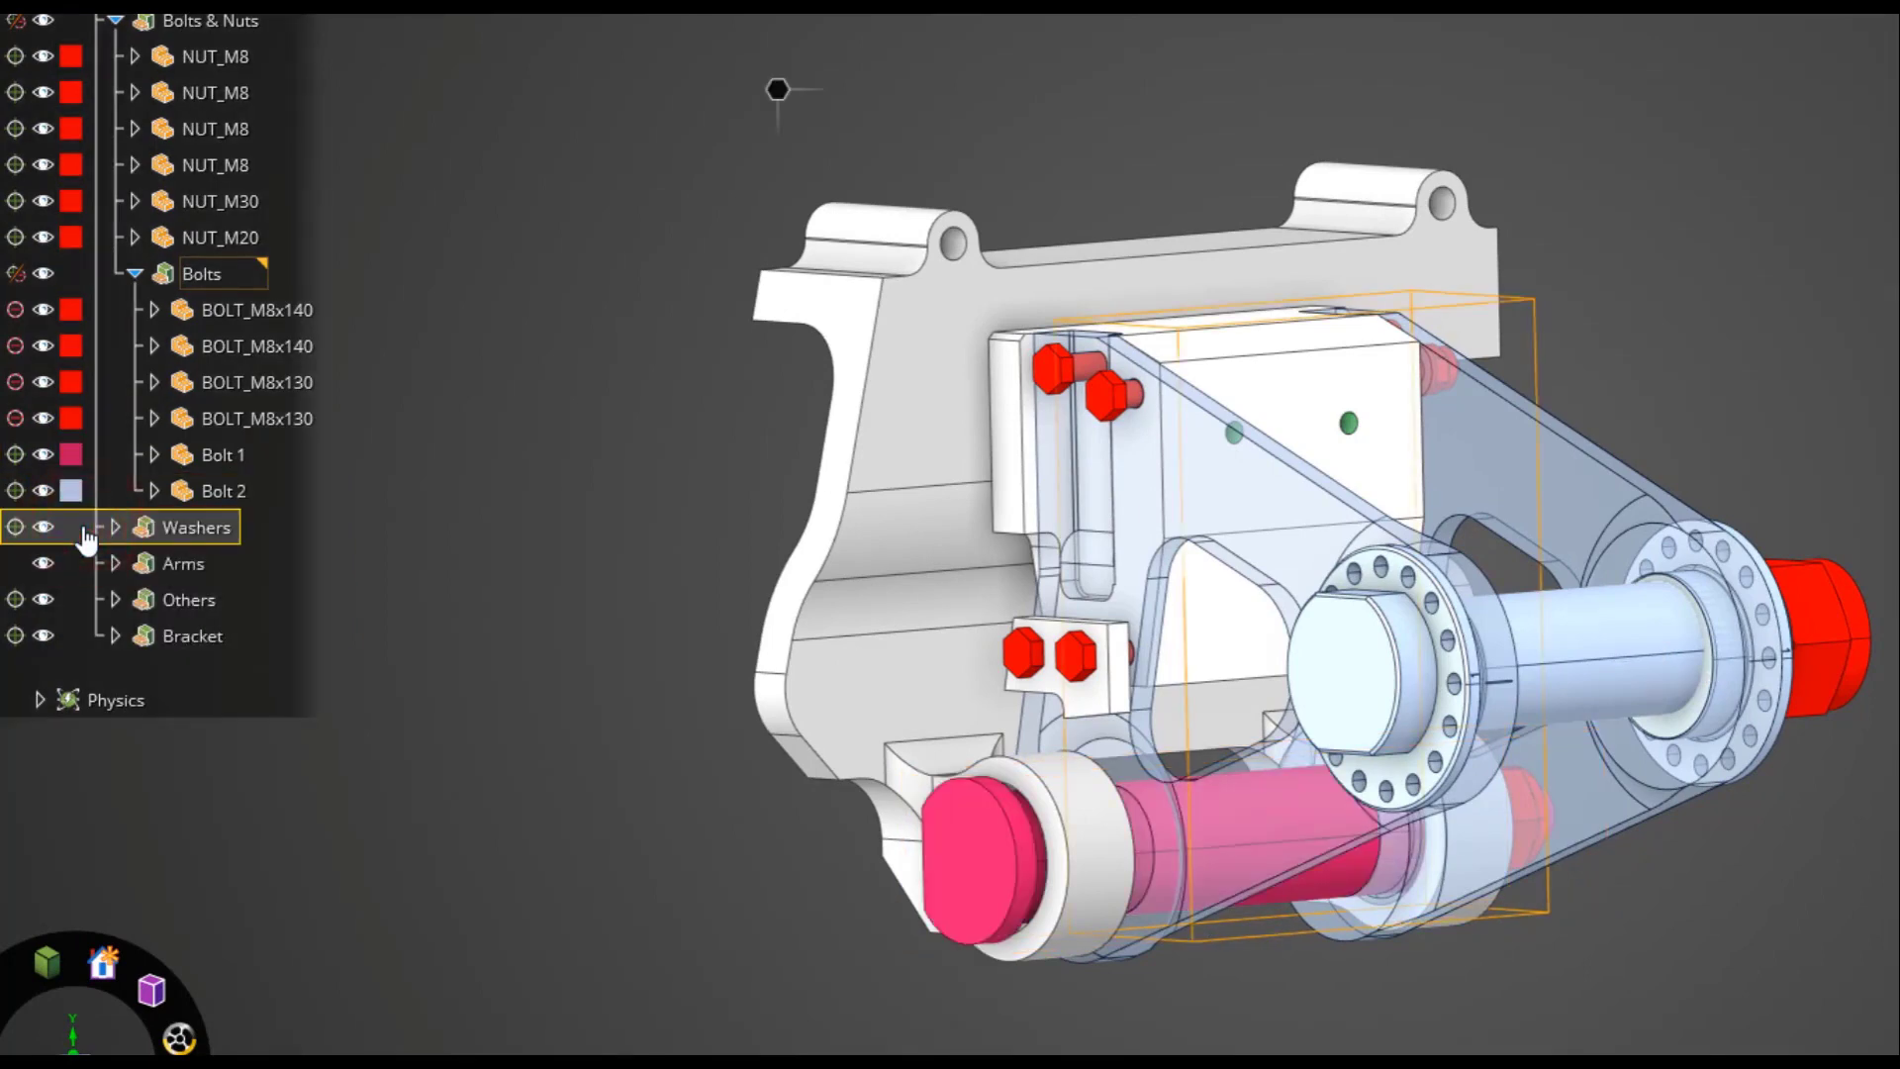
left_click(71, 455)
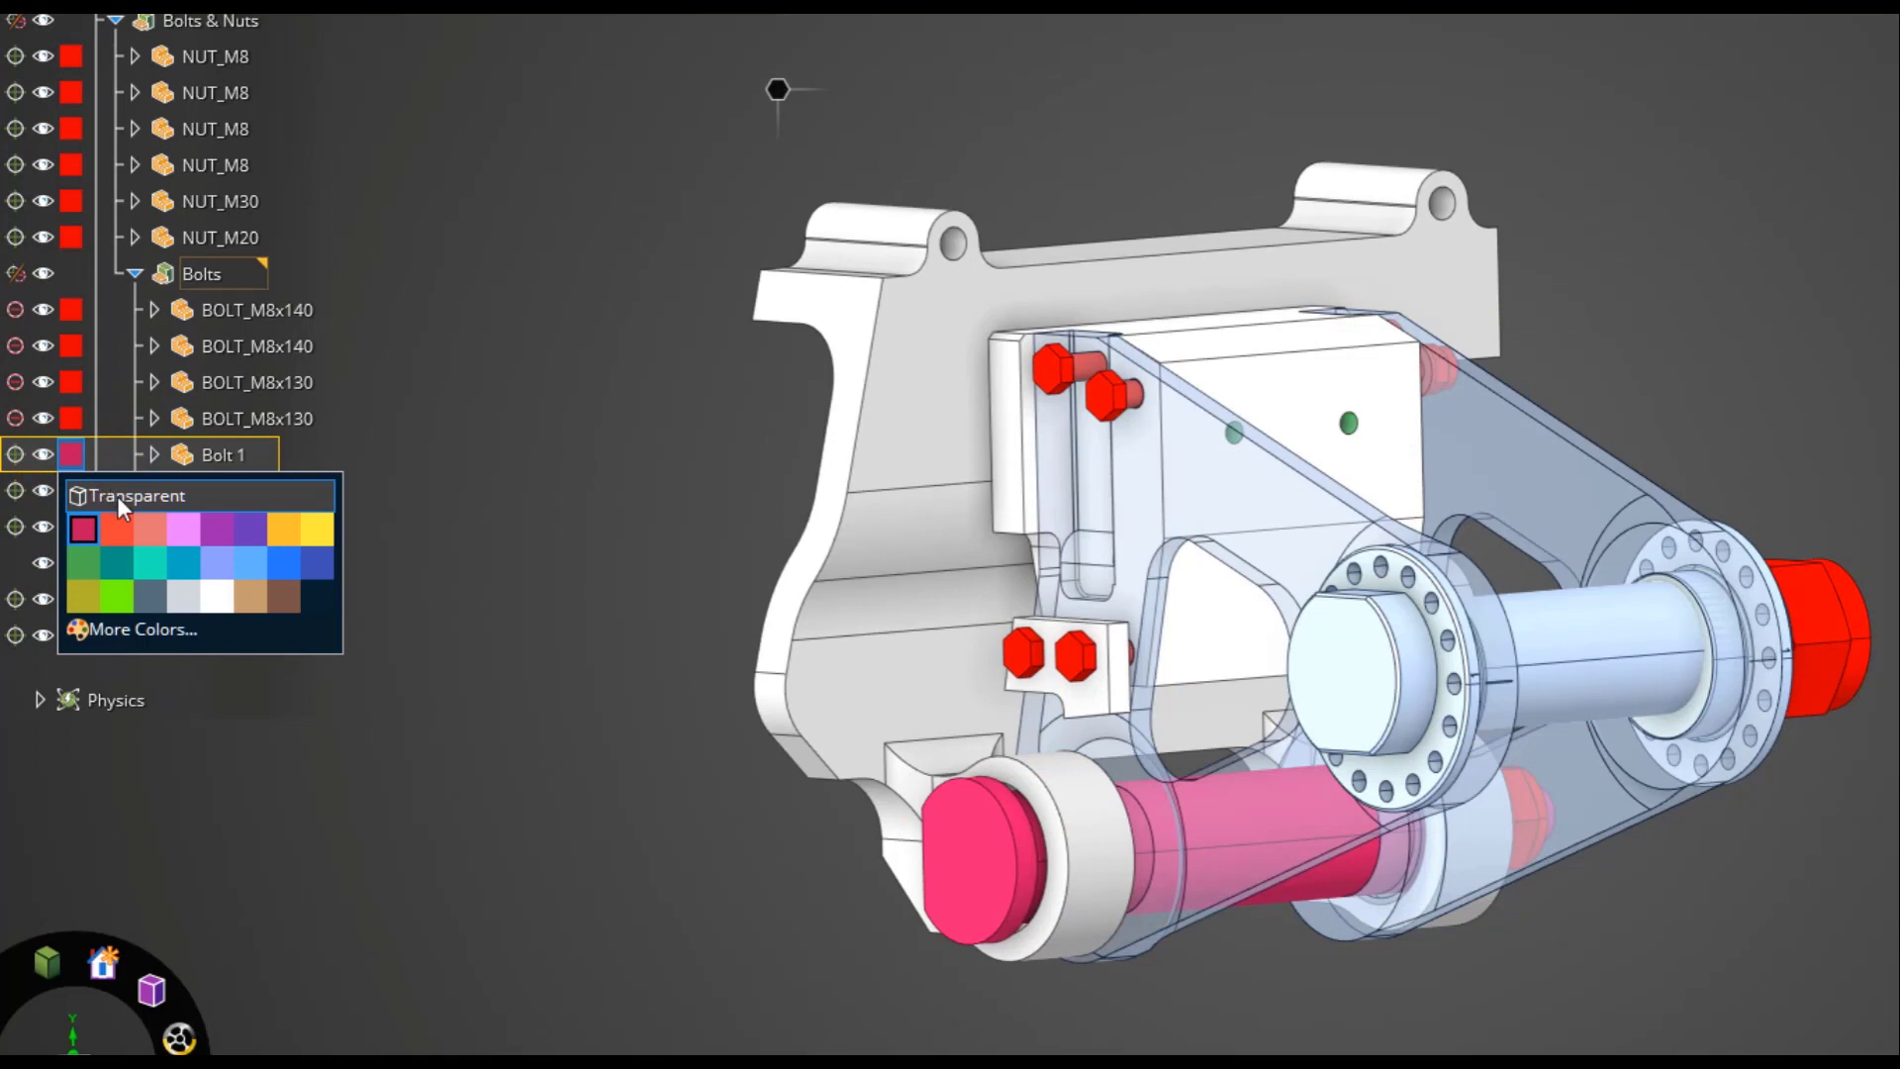
left_click(117, 496)
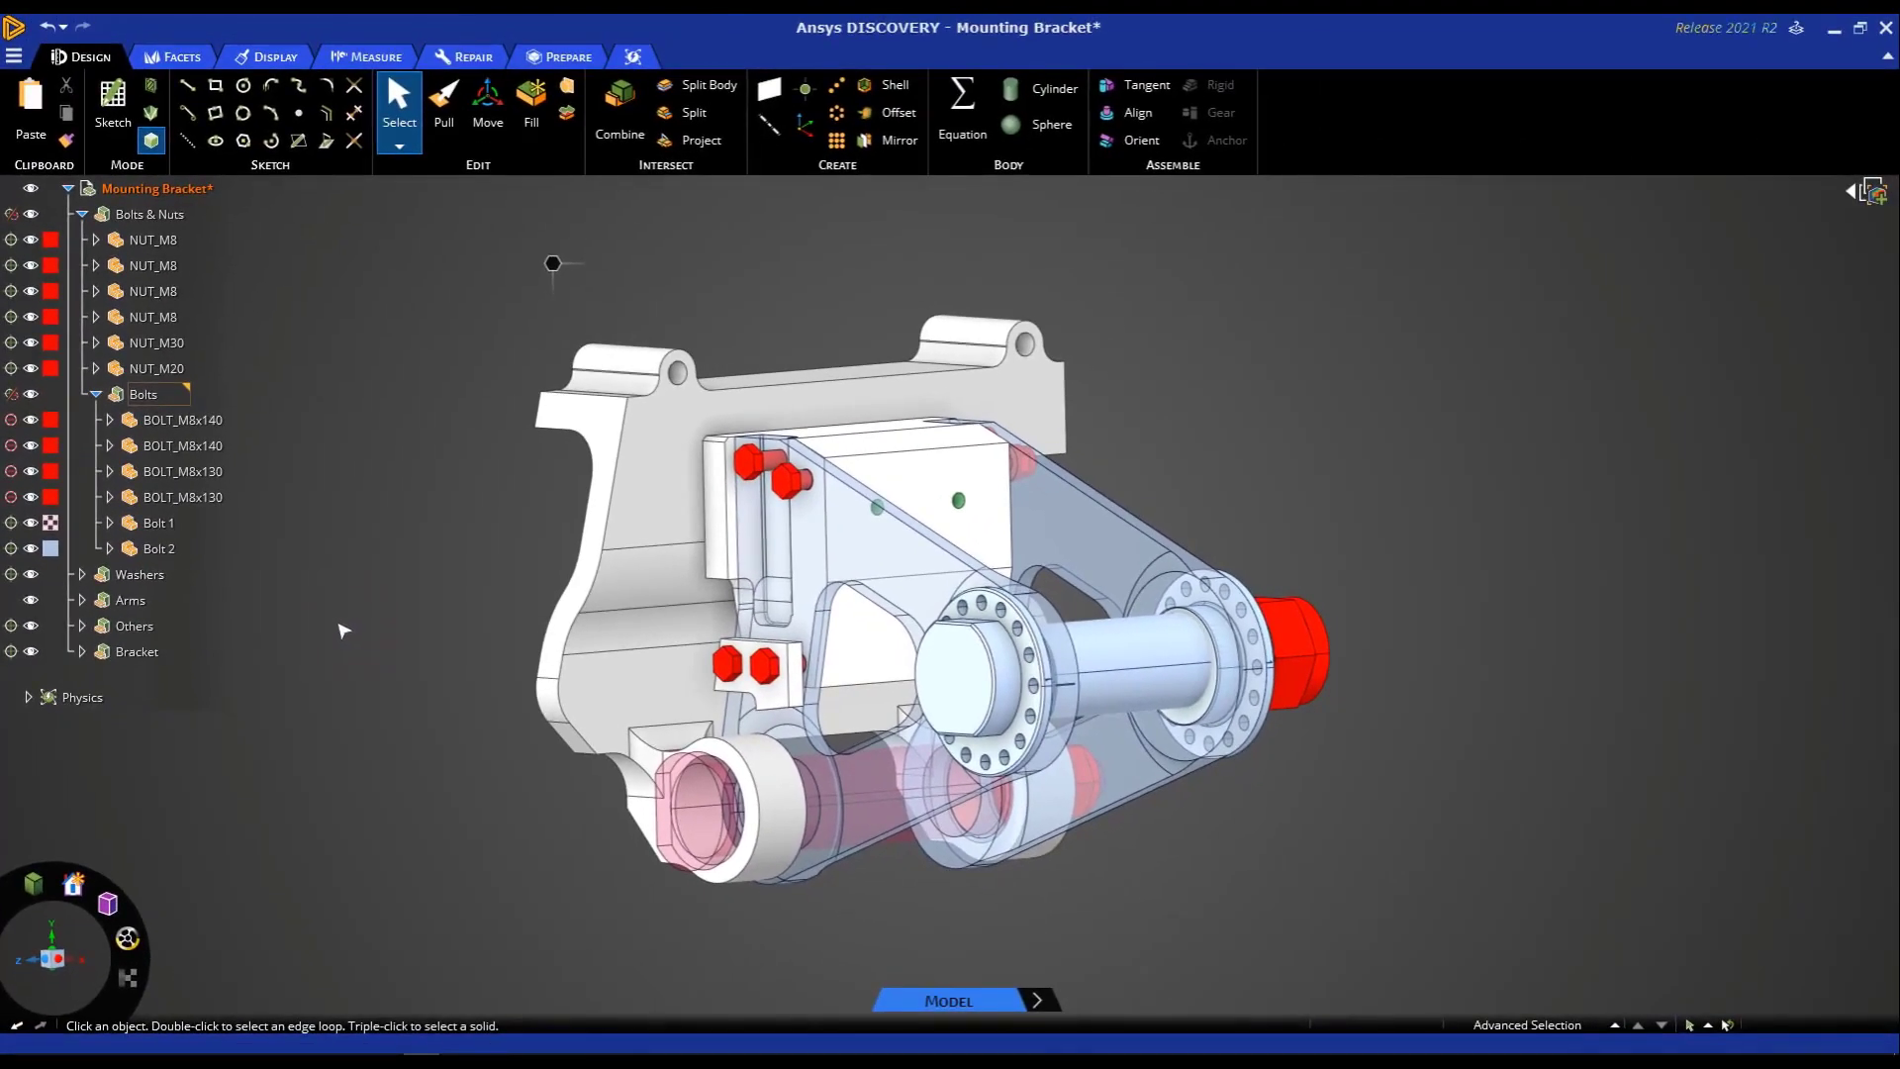
left_click(52, 523)
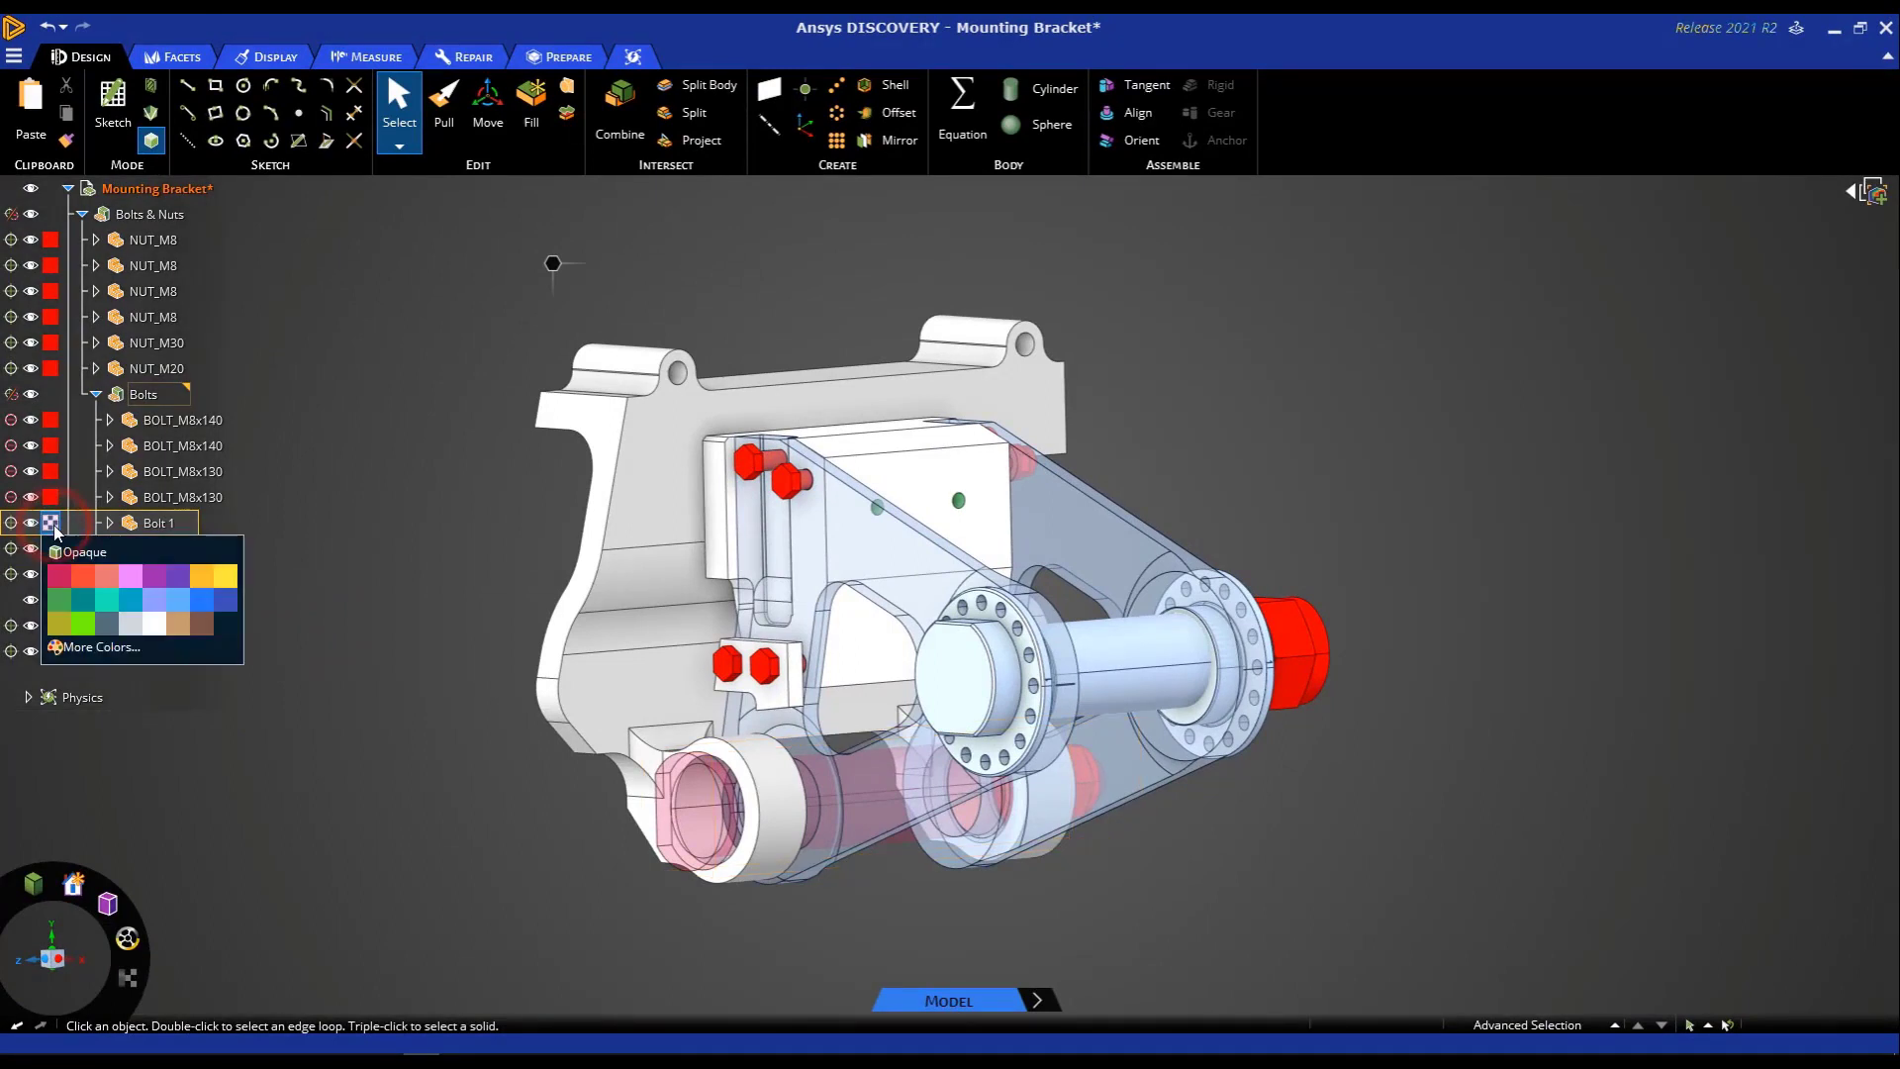
left_click(75, 561)
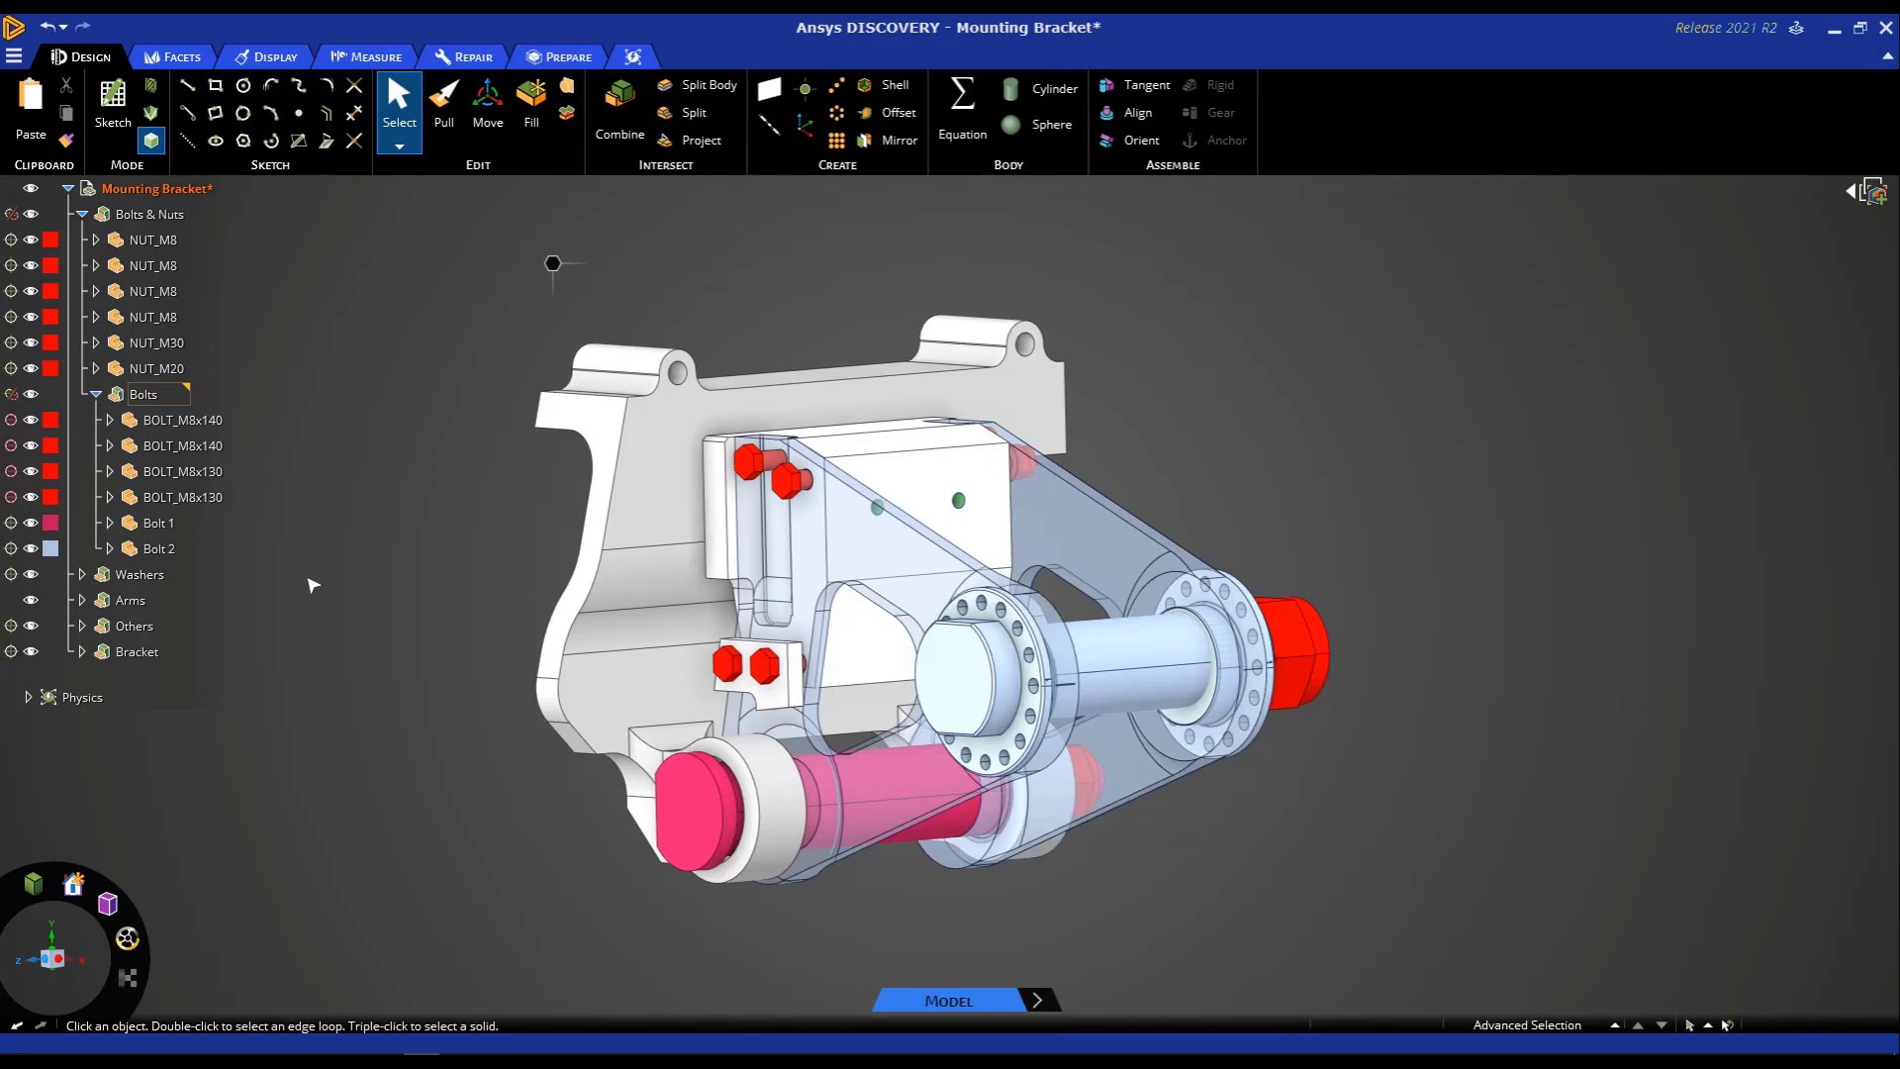
left_click(693, 807)
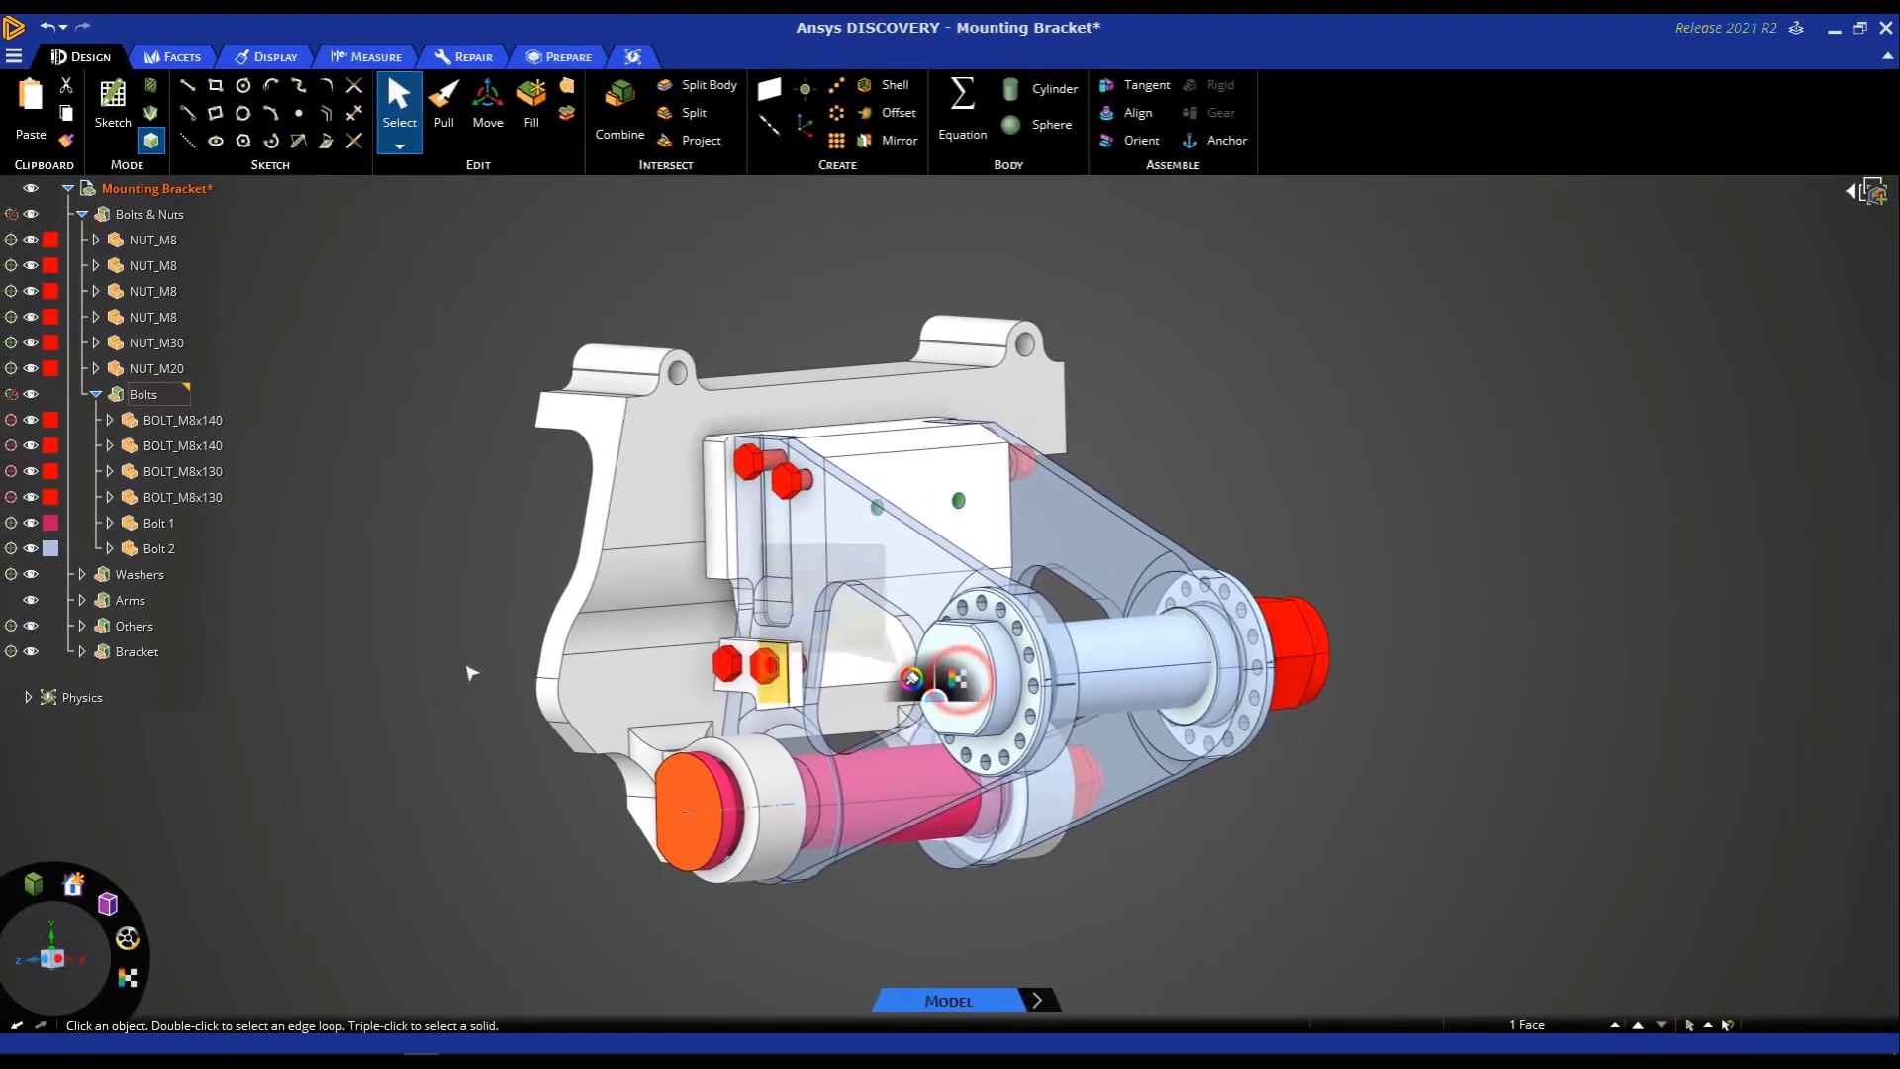
left_click(238, 668)
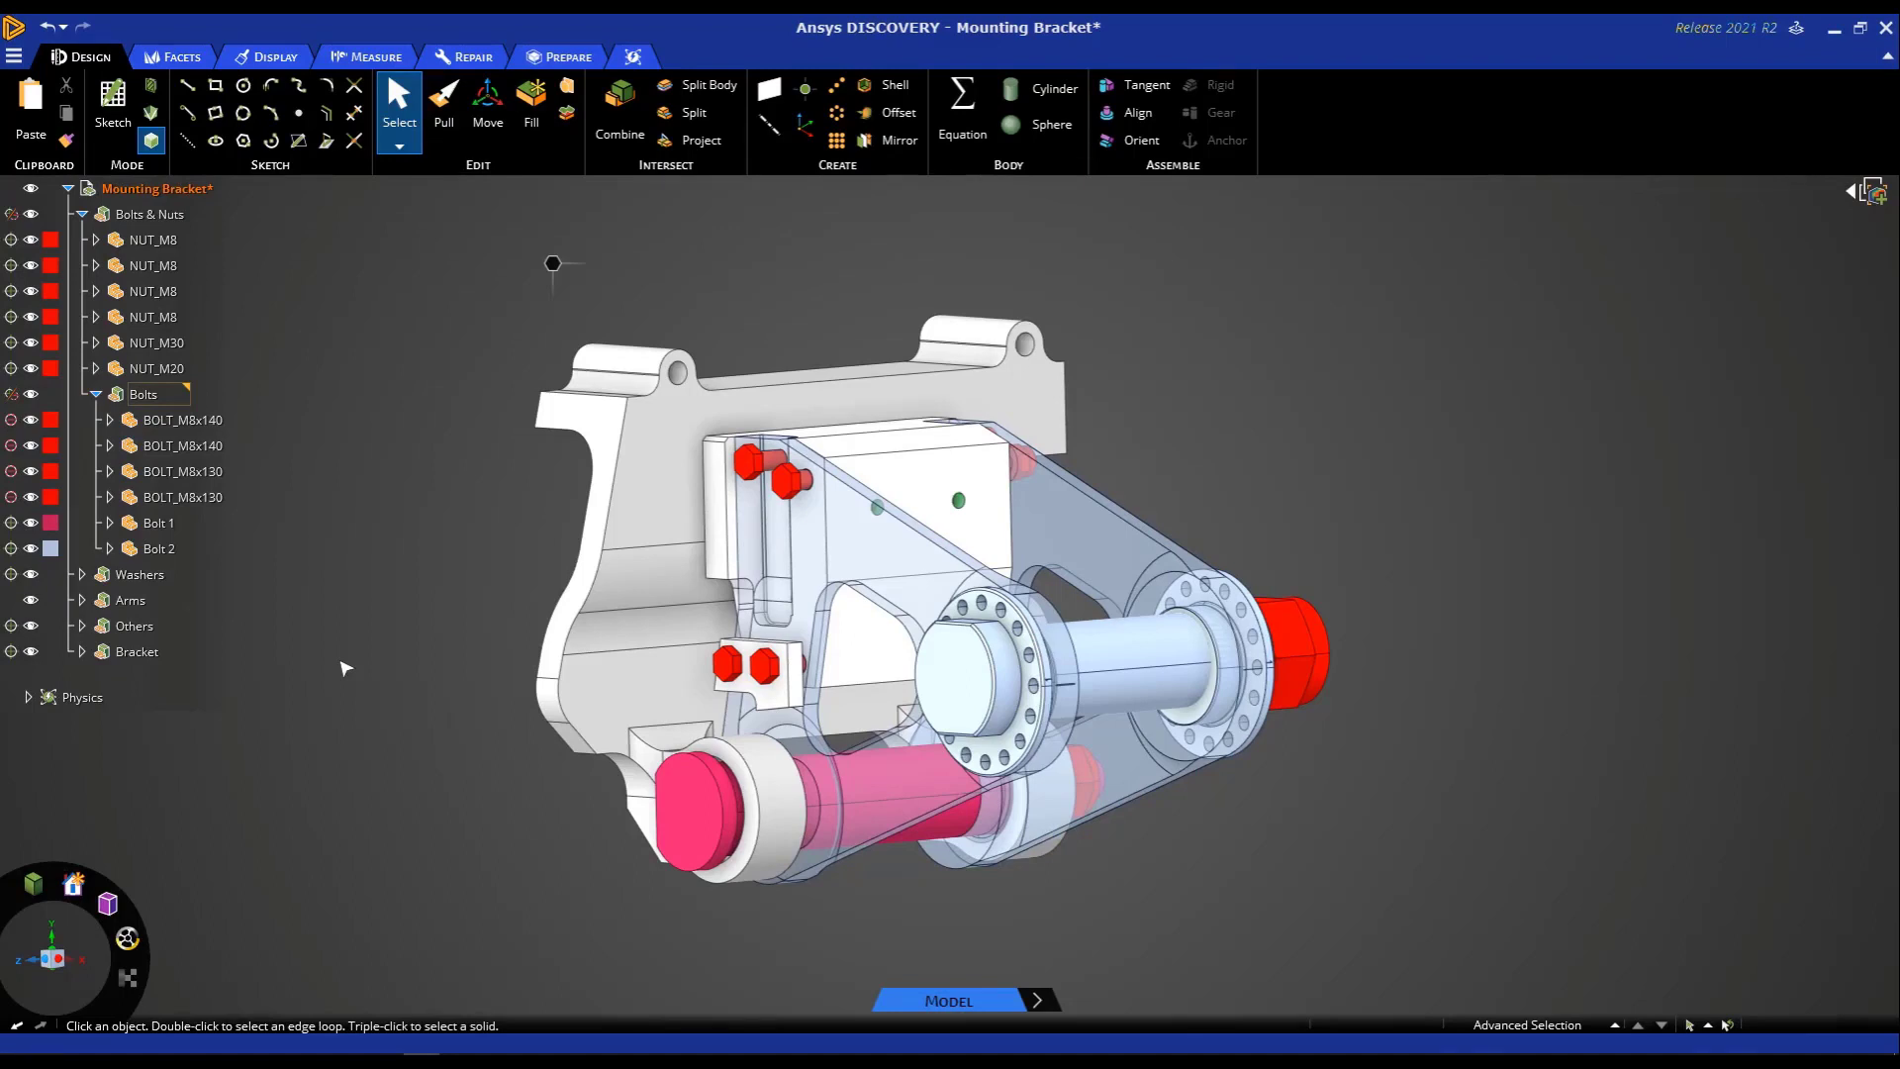
Step: Select all bodies and apply Randomize Colors from the Display tab's Color dropdown
left_click(272, 58)
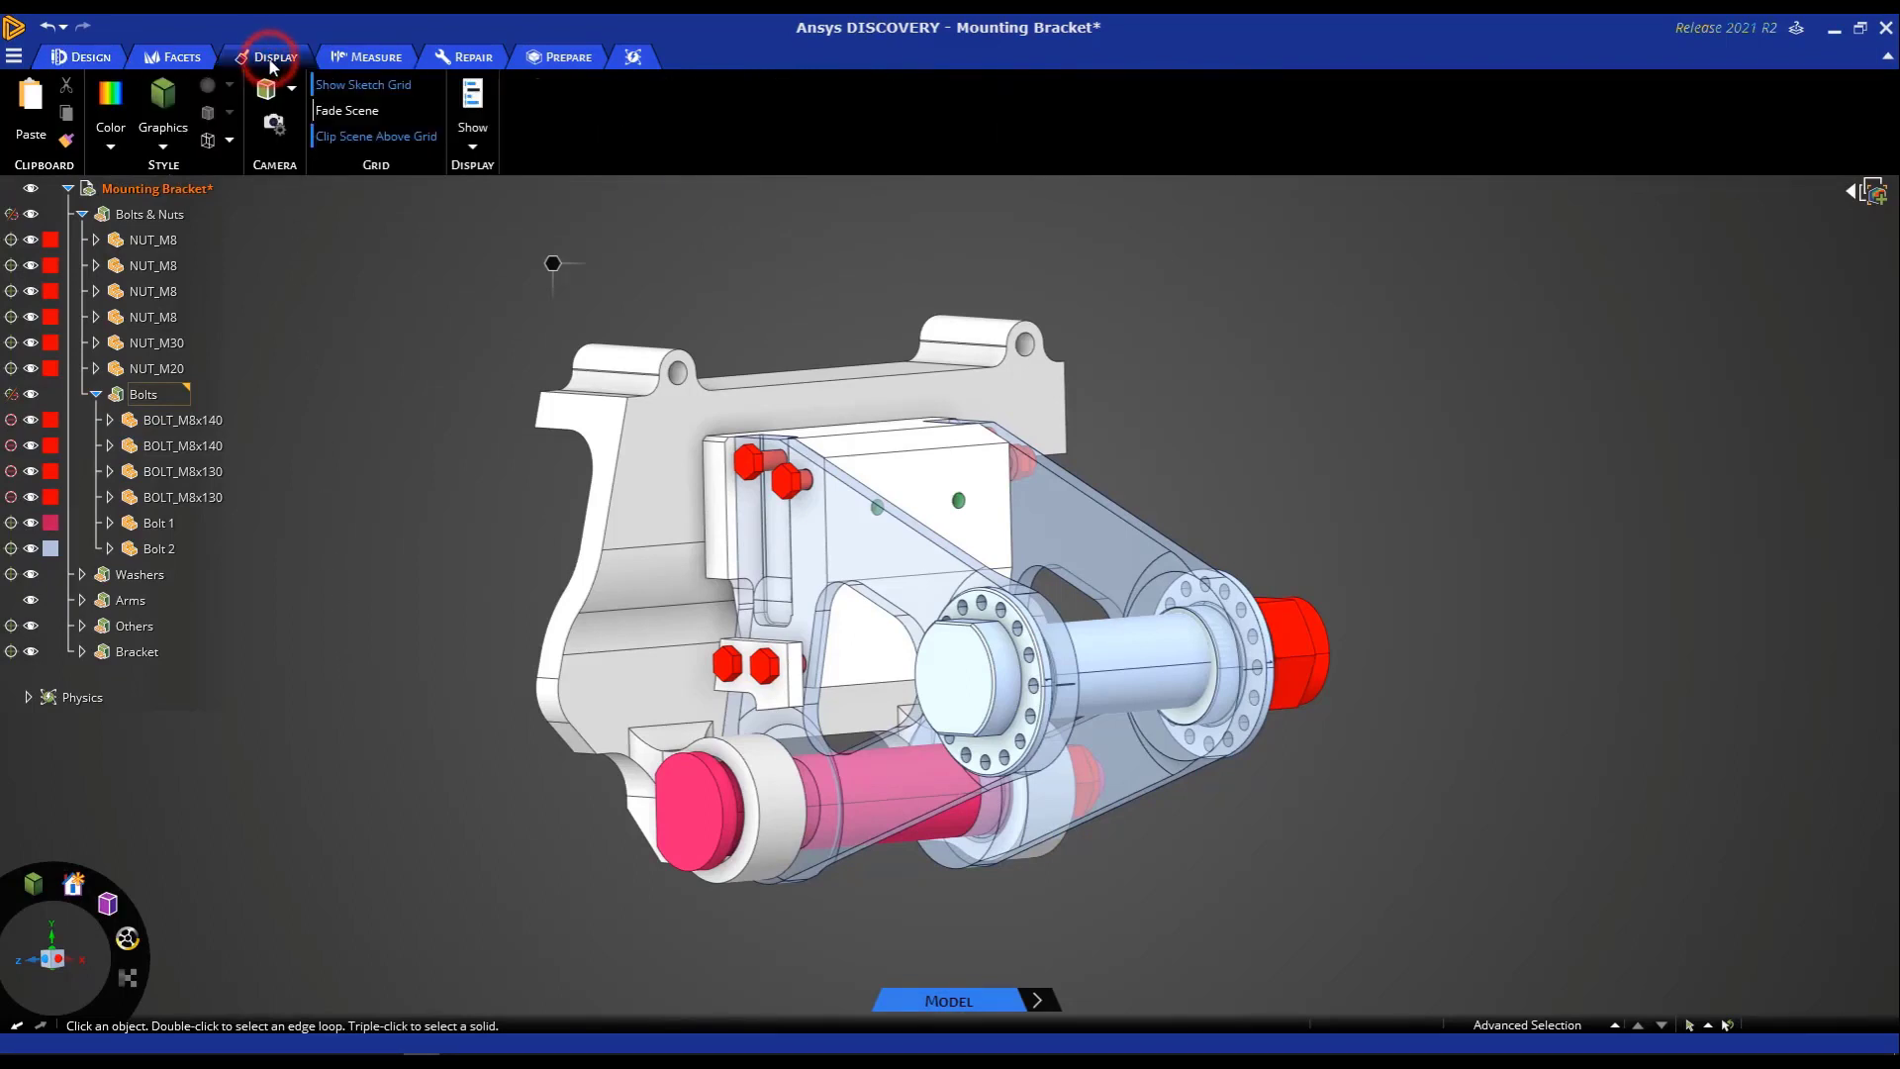
left_click(112, 146)
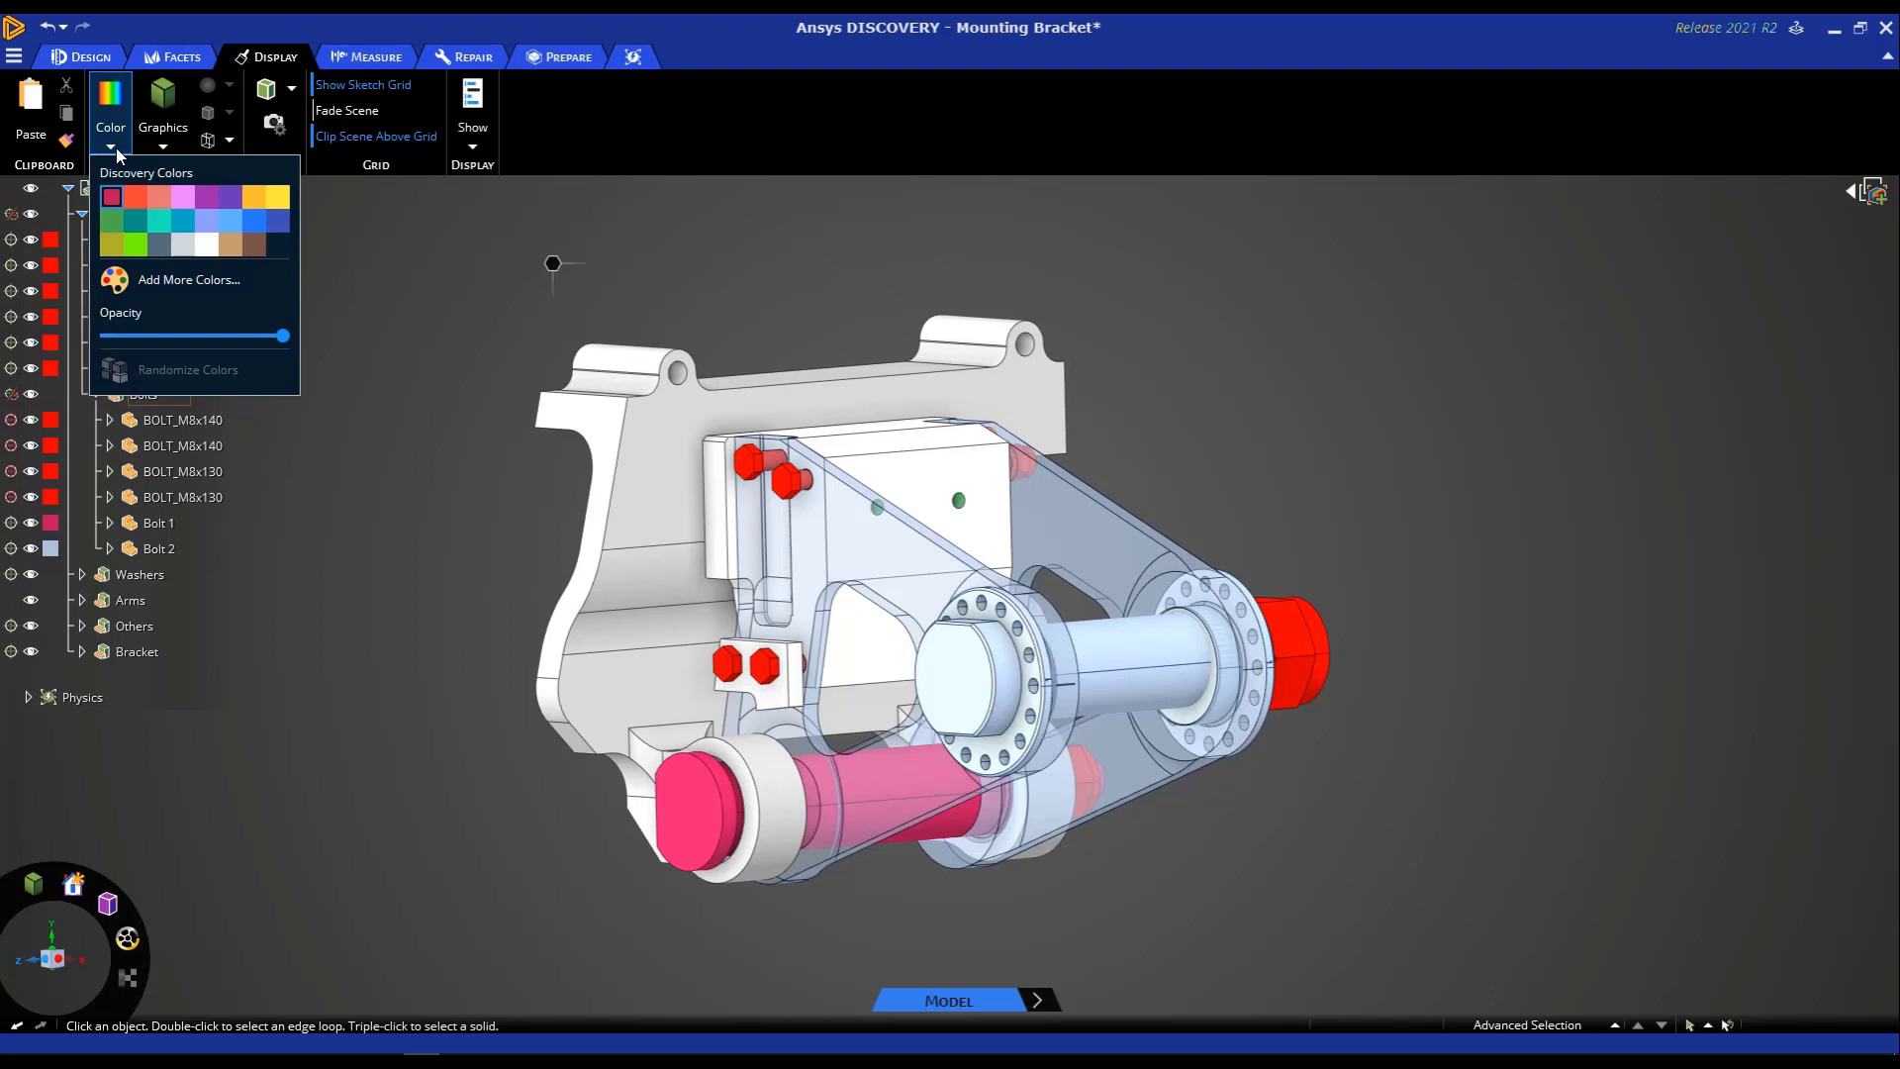
left_click(426, 297)
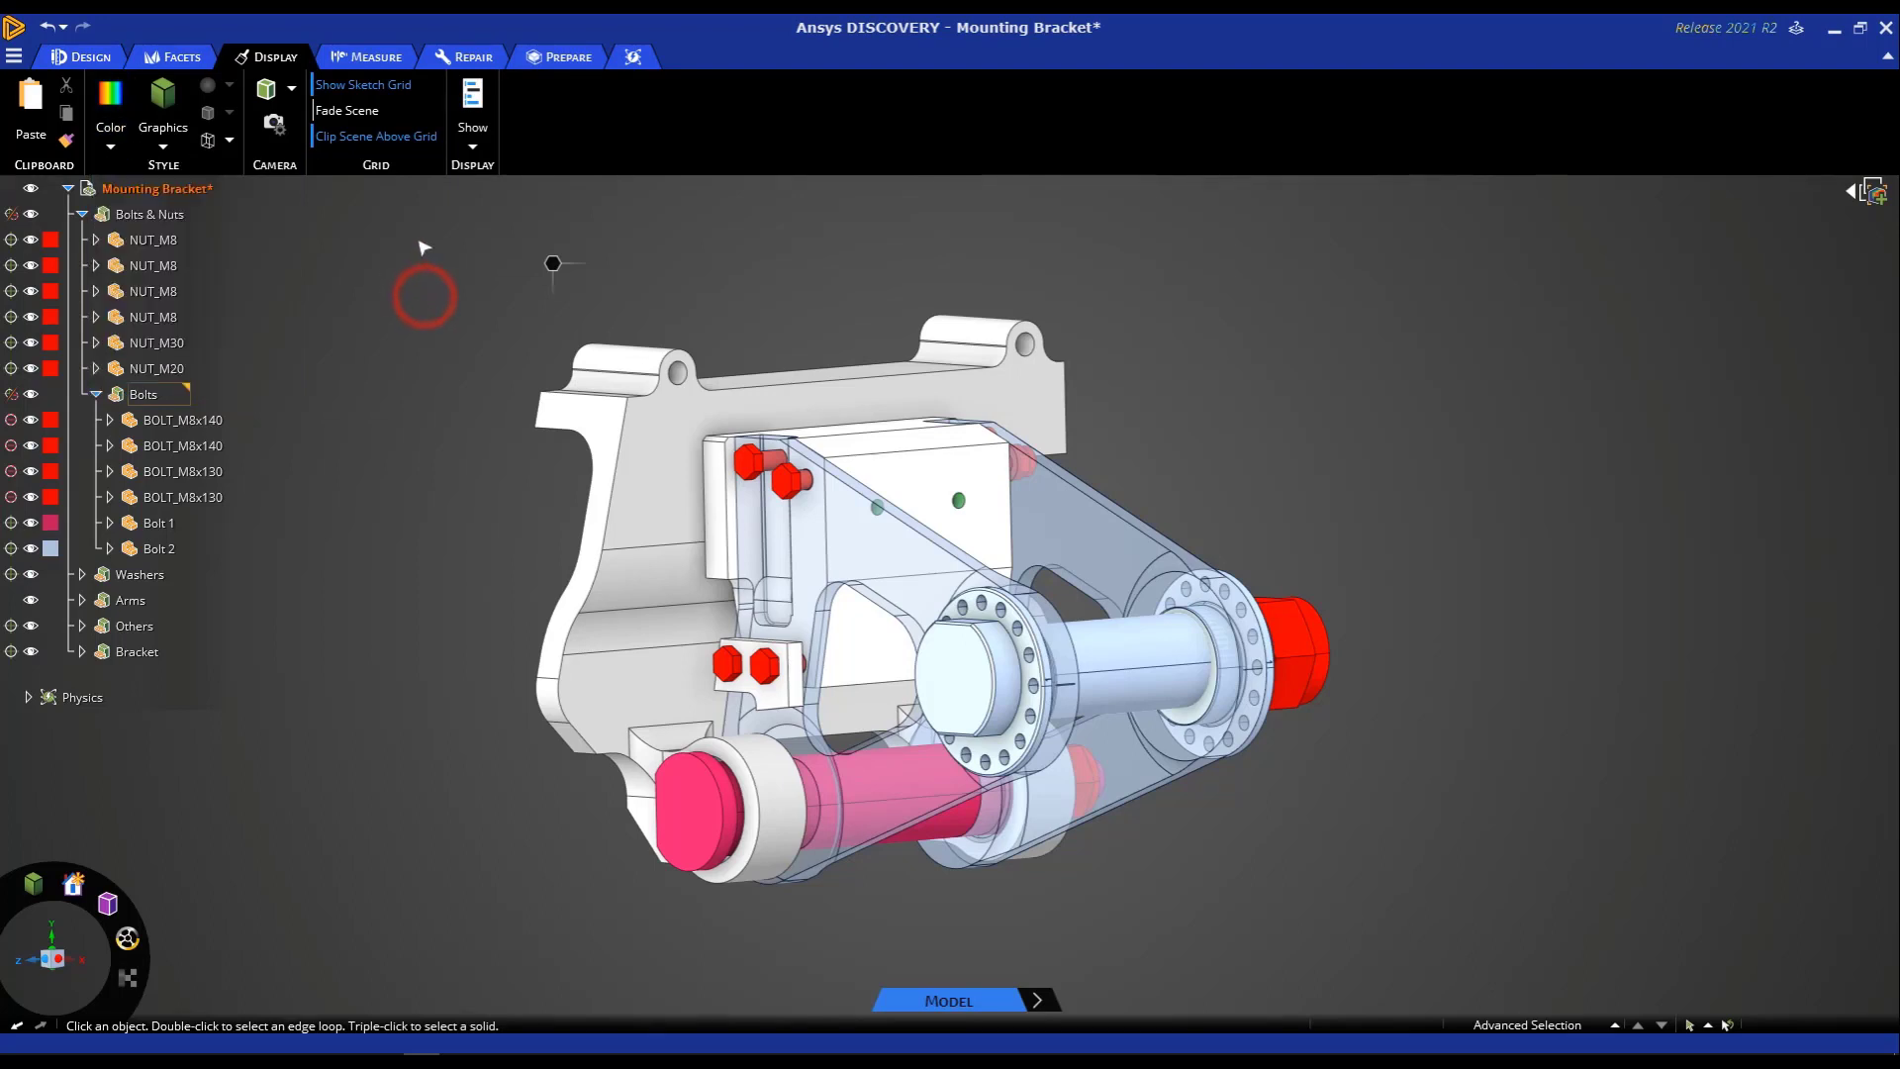
left_click_drag(420, 240, 1520, 1003)
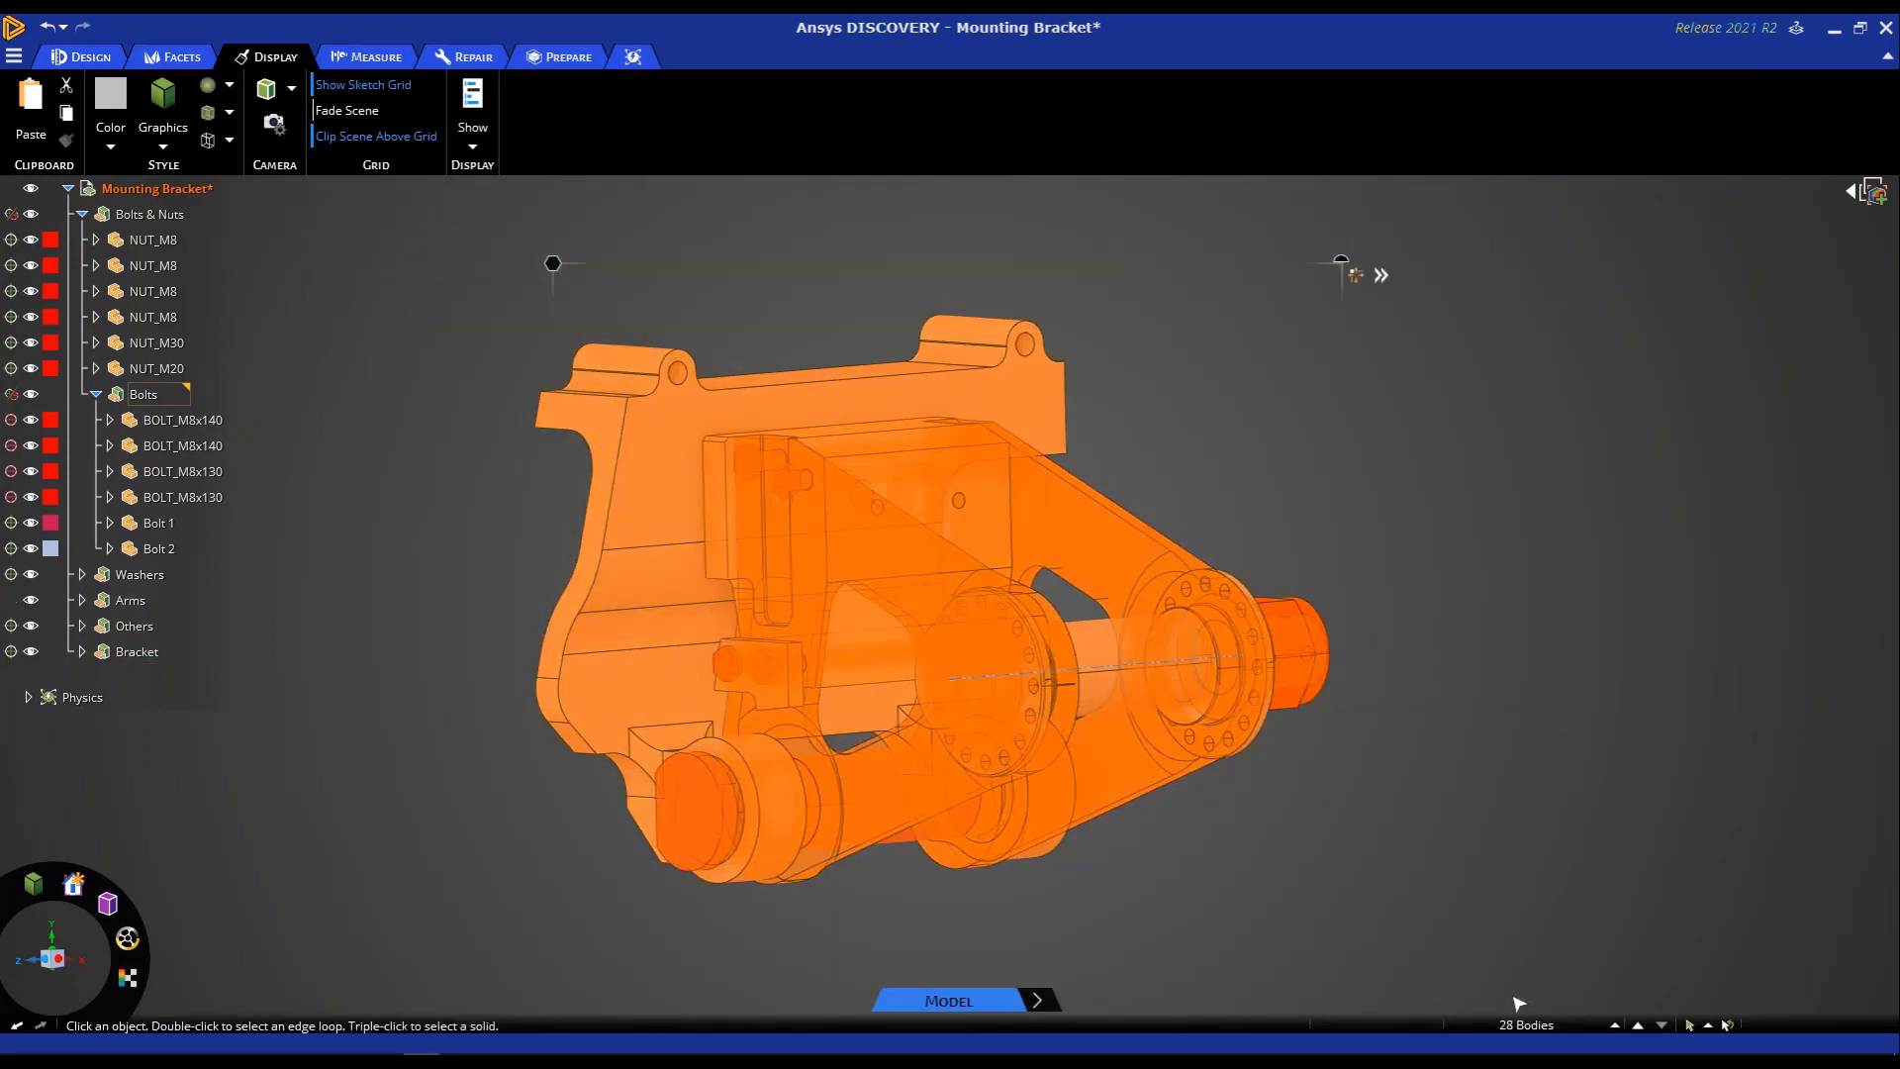
left_click(113, 146)
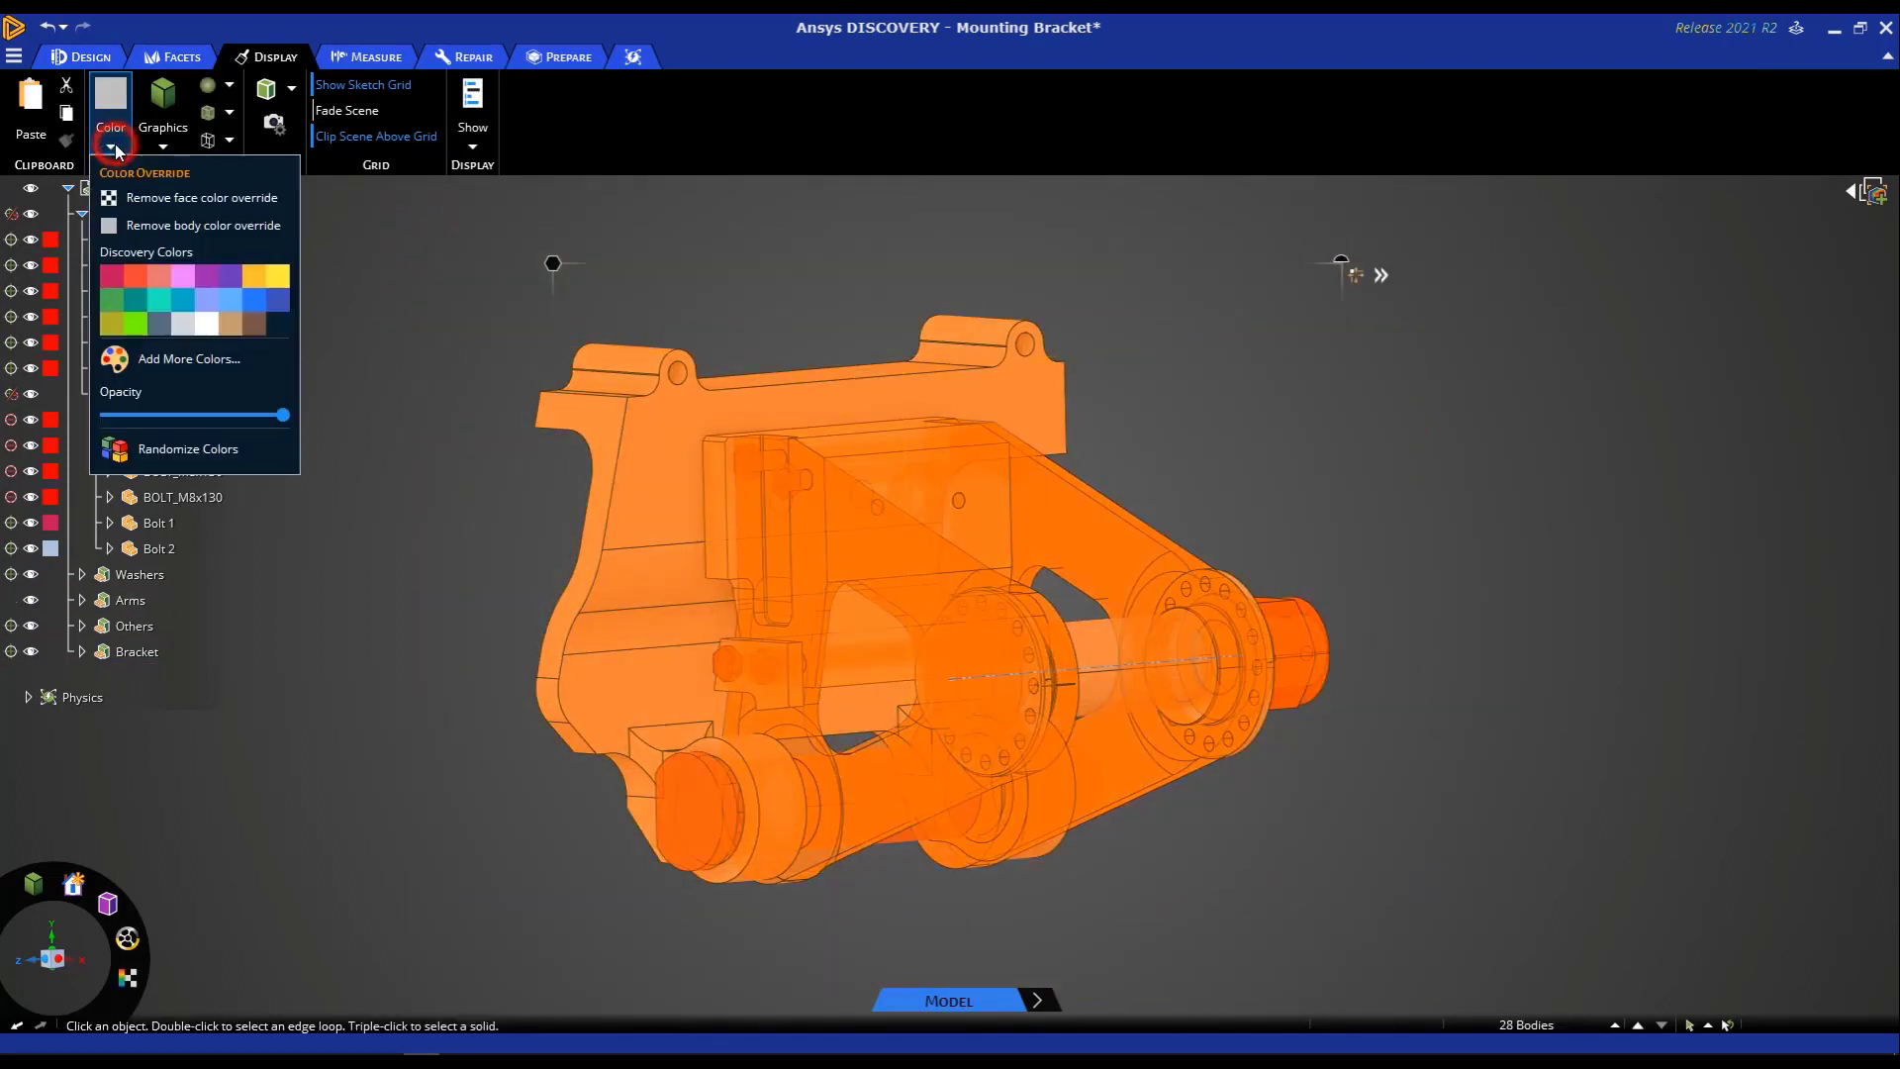
left_click(192, 452)
left_click(372, 510)
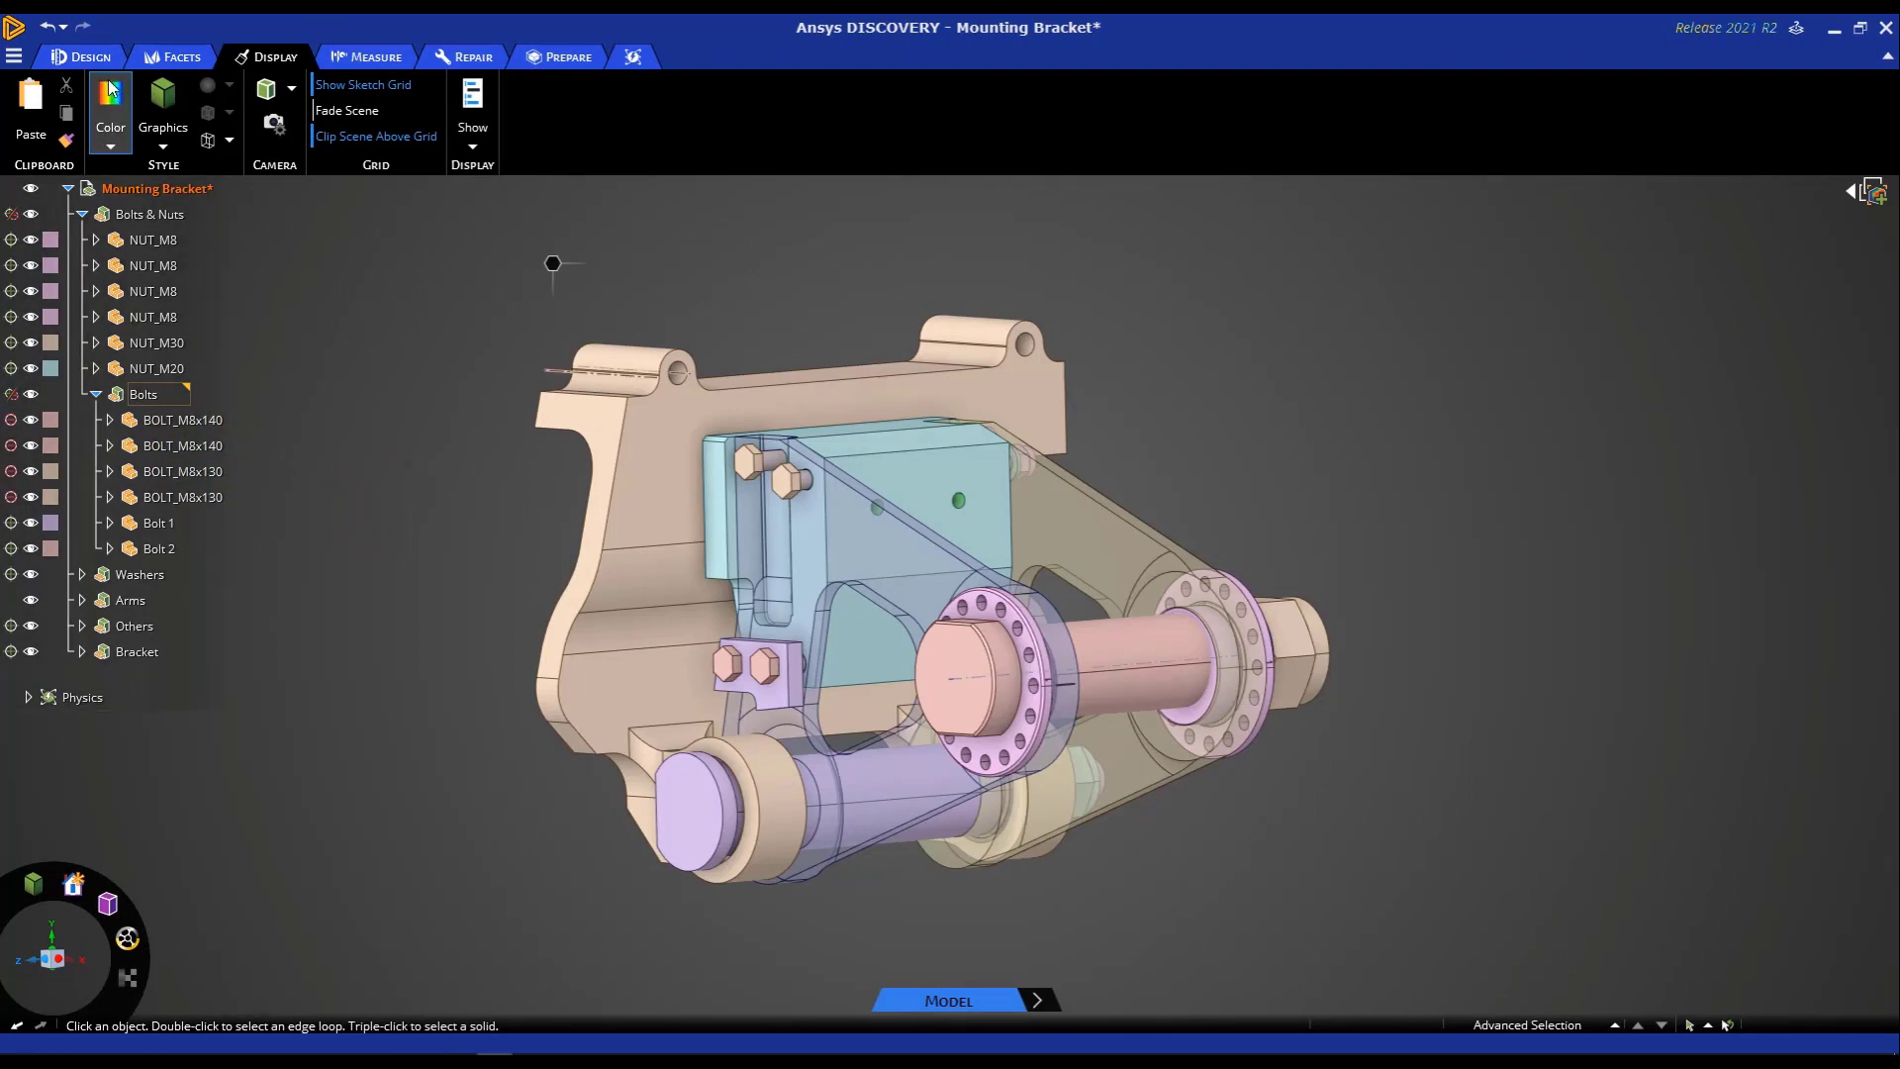
Step: Go to the Design tab and activate the Pull tool
left_click(89, 55)
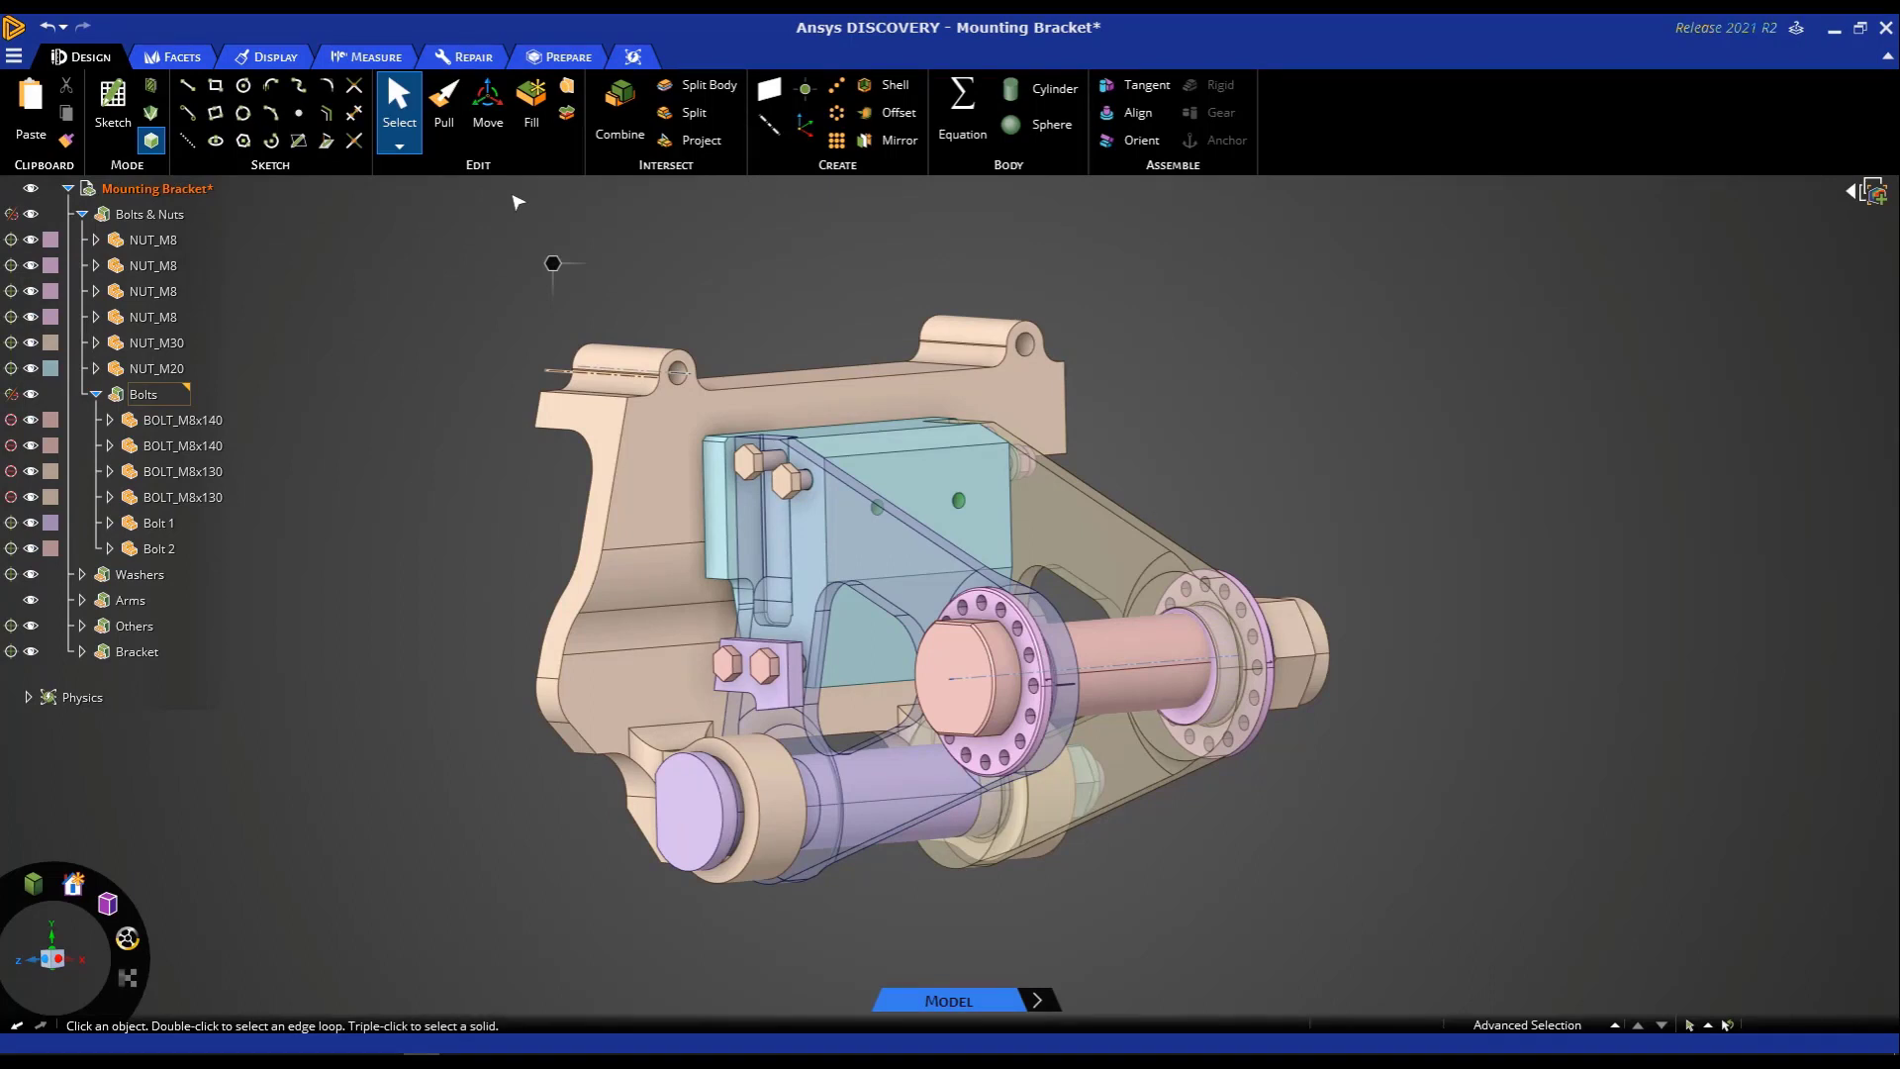
left_click(442, 127)
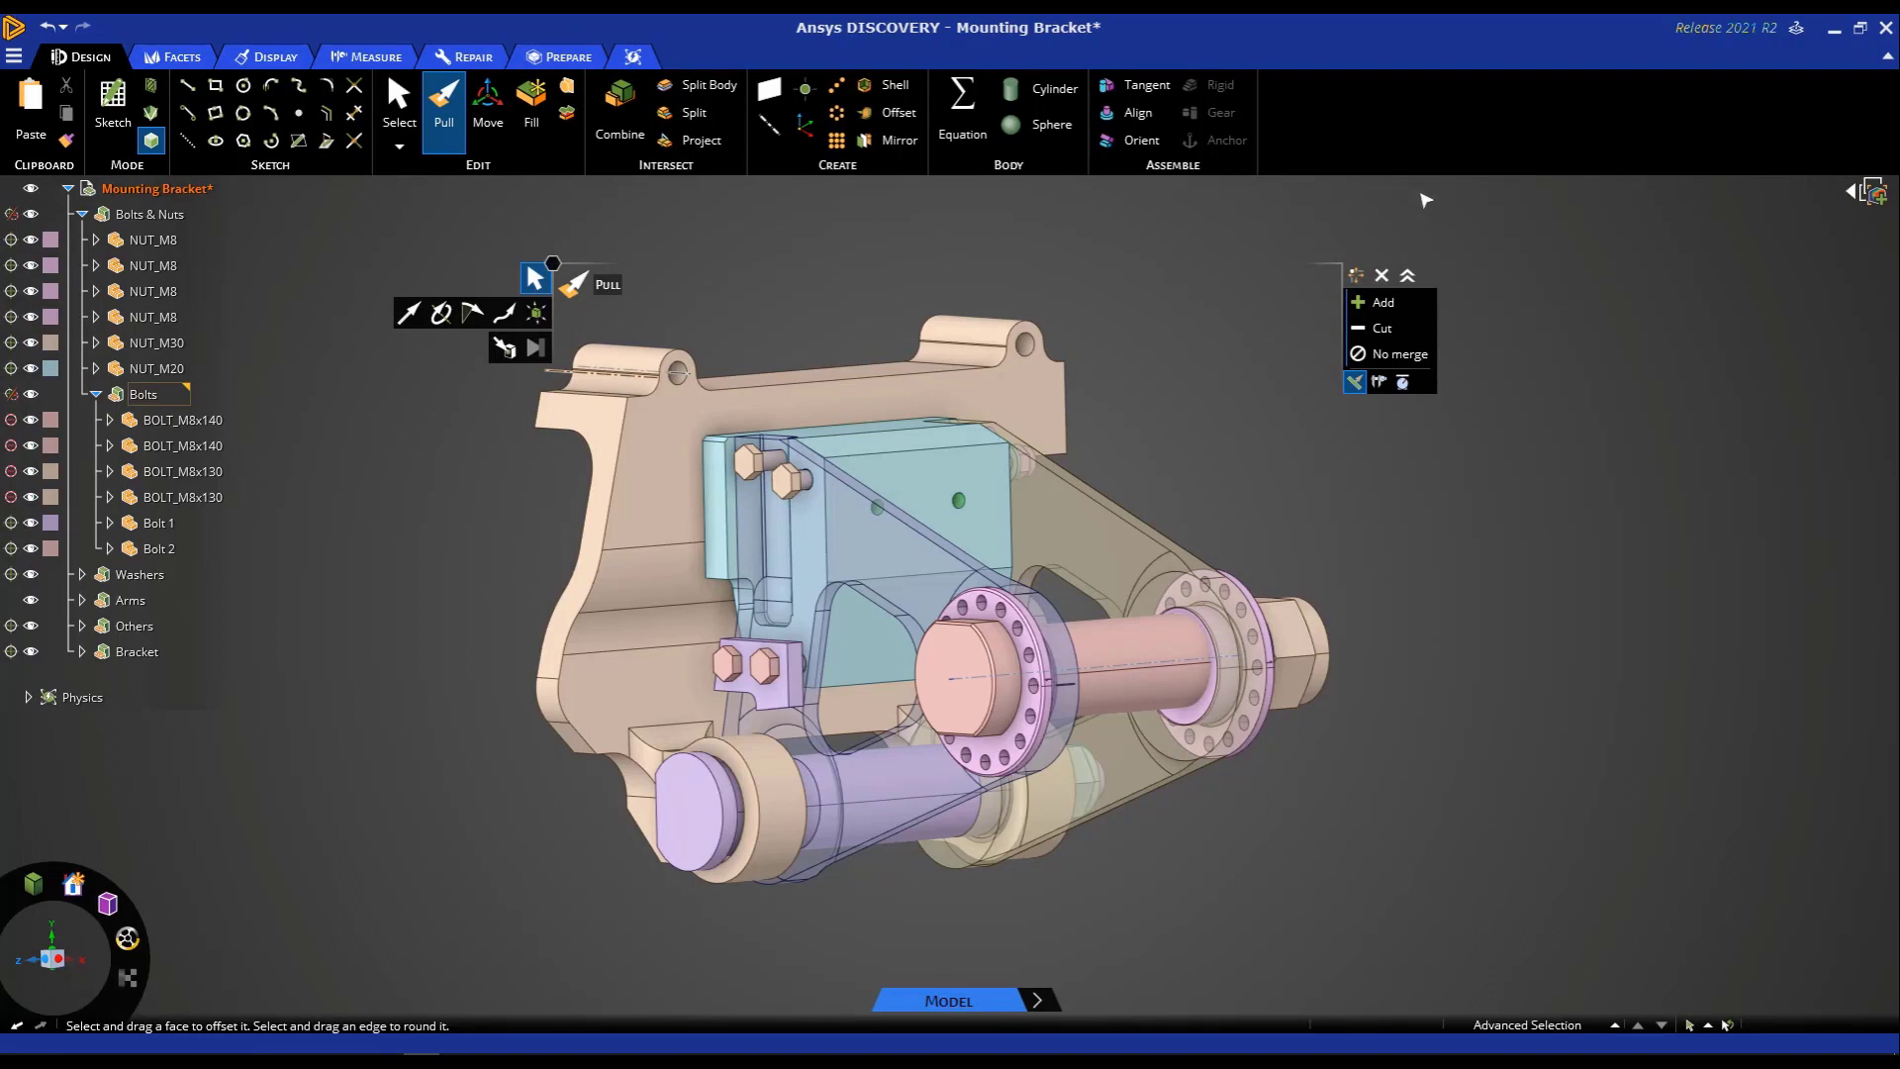
Step: Watch the 'Selecting to Pull' tutorial clip in the Pull help guide, then close it
left_click(1798, 30)
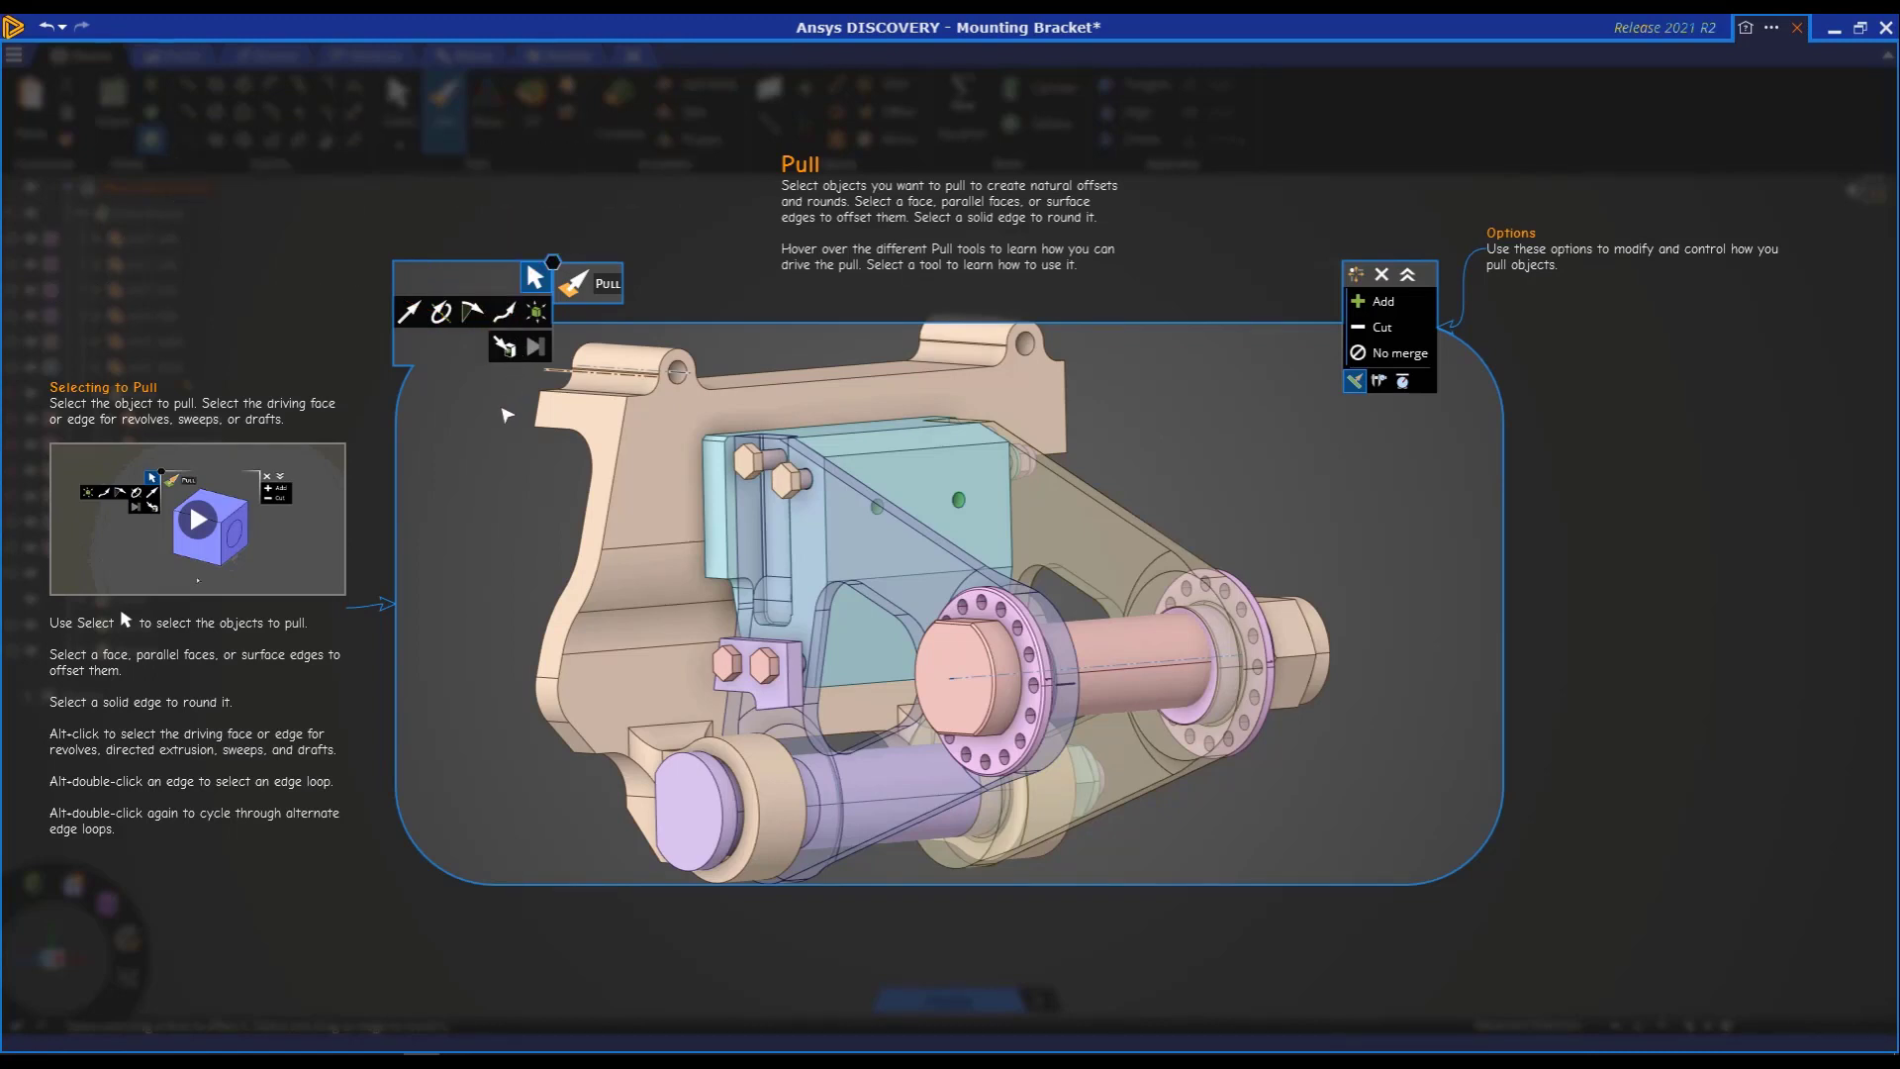
left_click(202, 516)
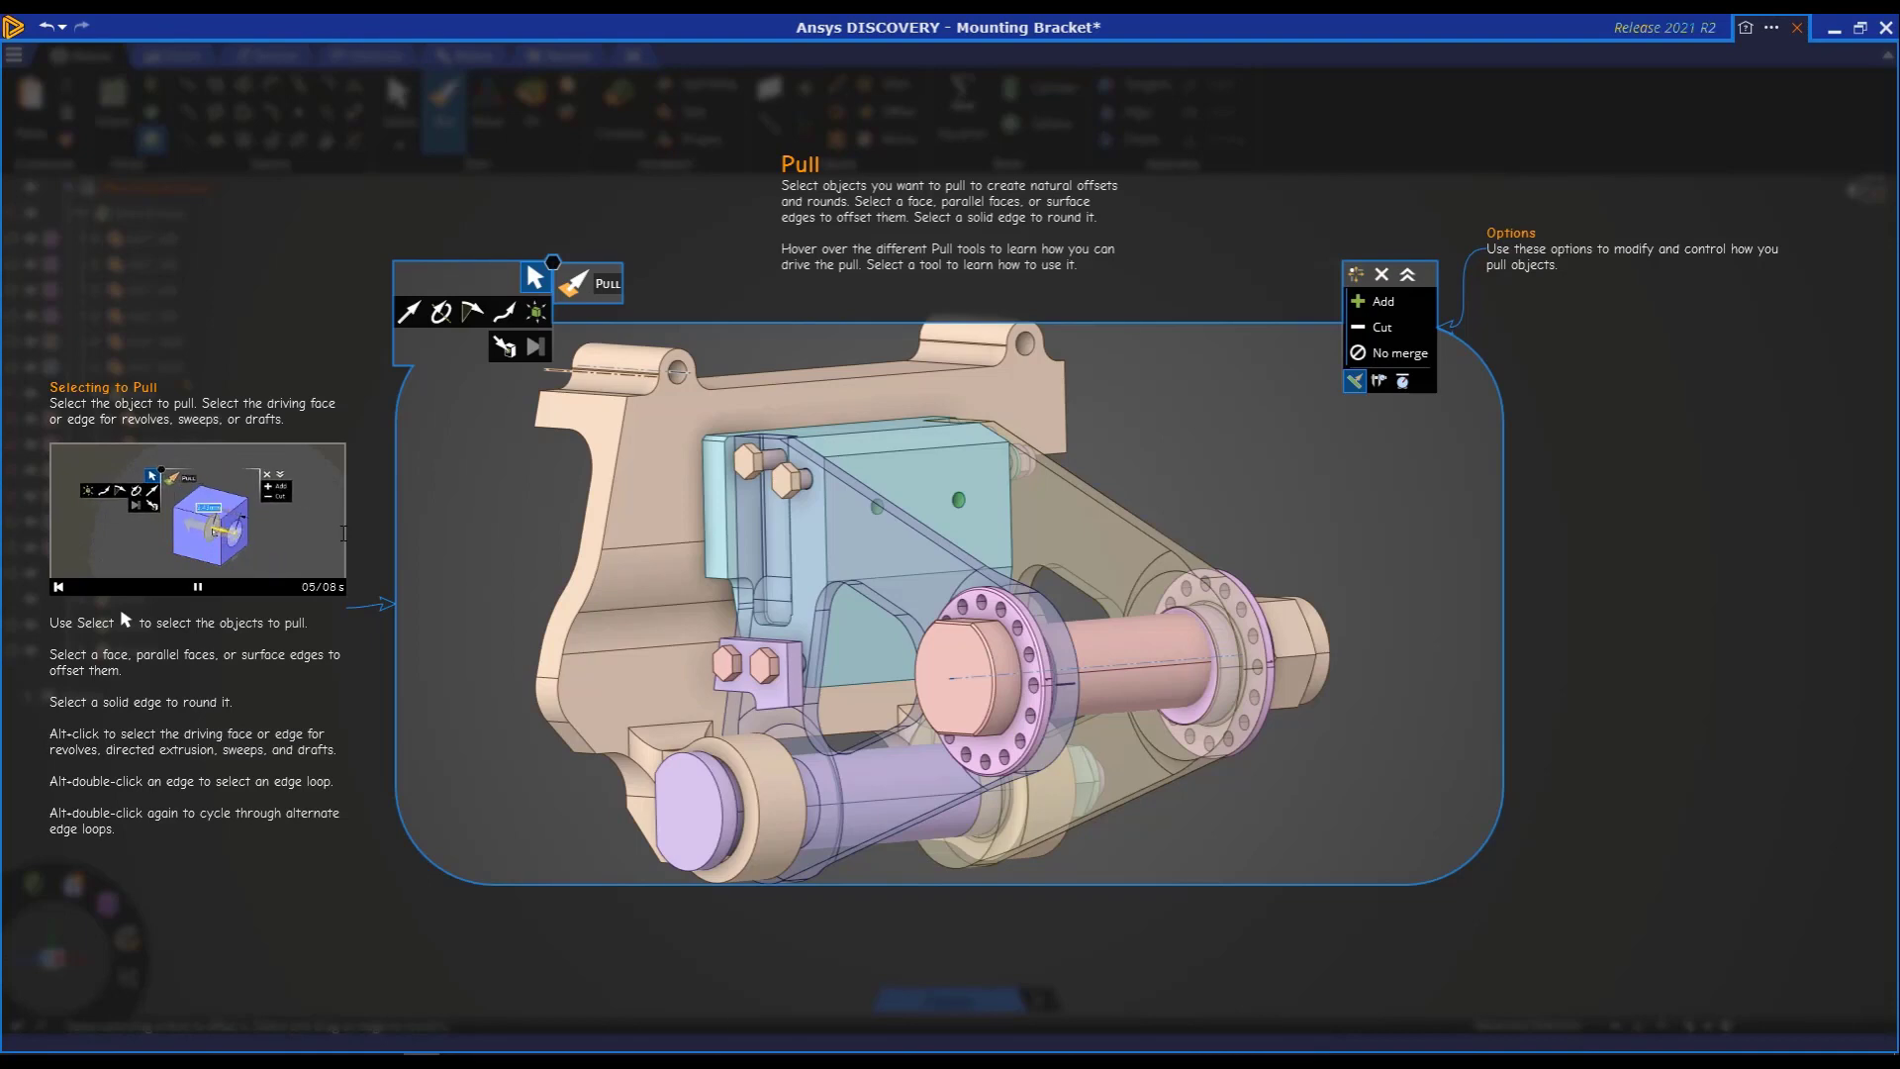
left_click(377, 450)
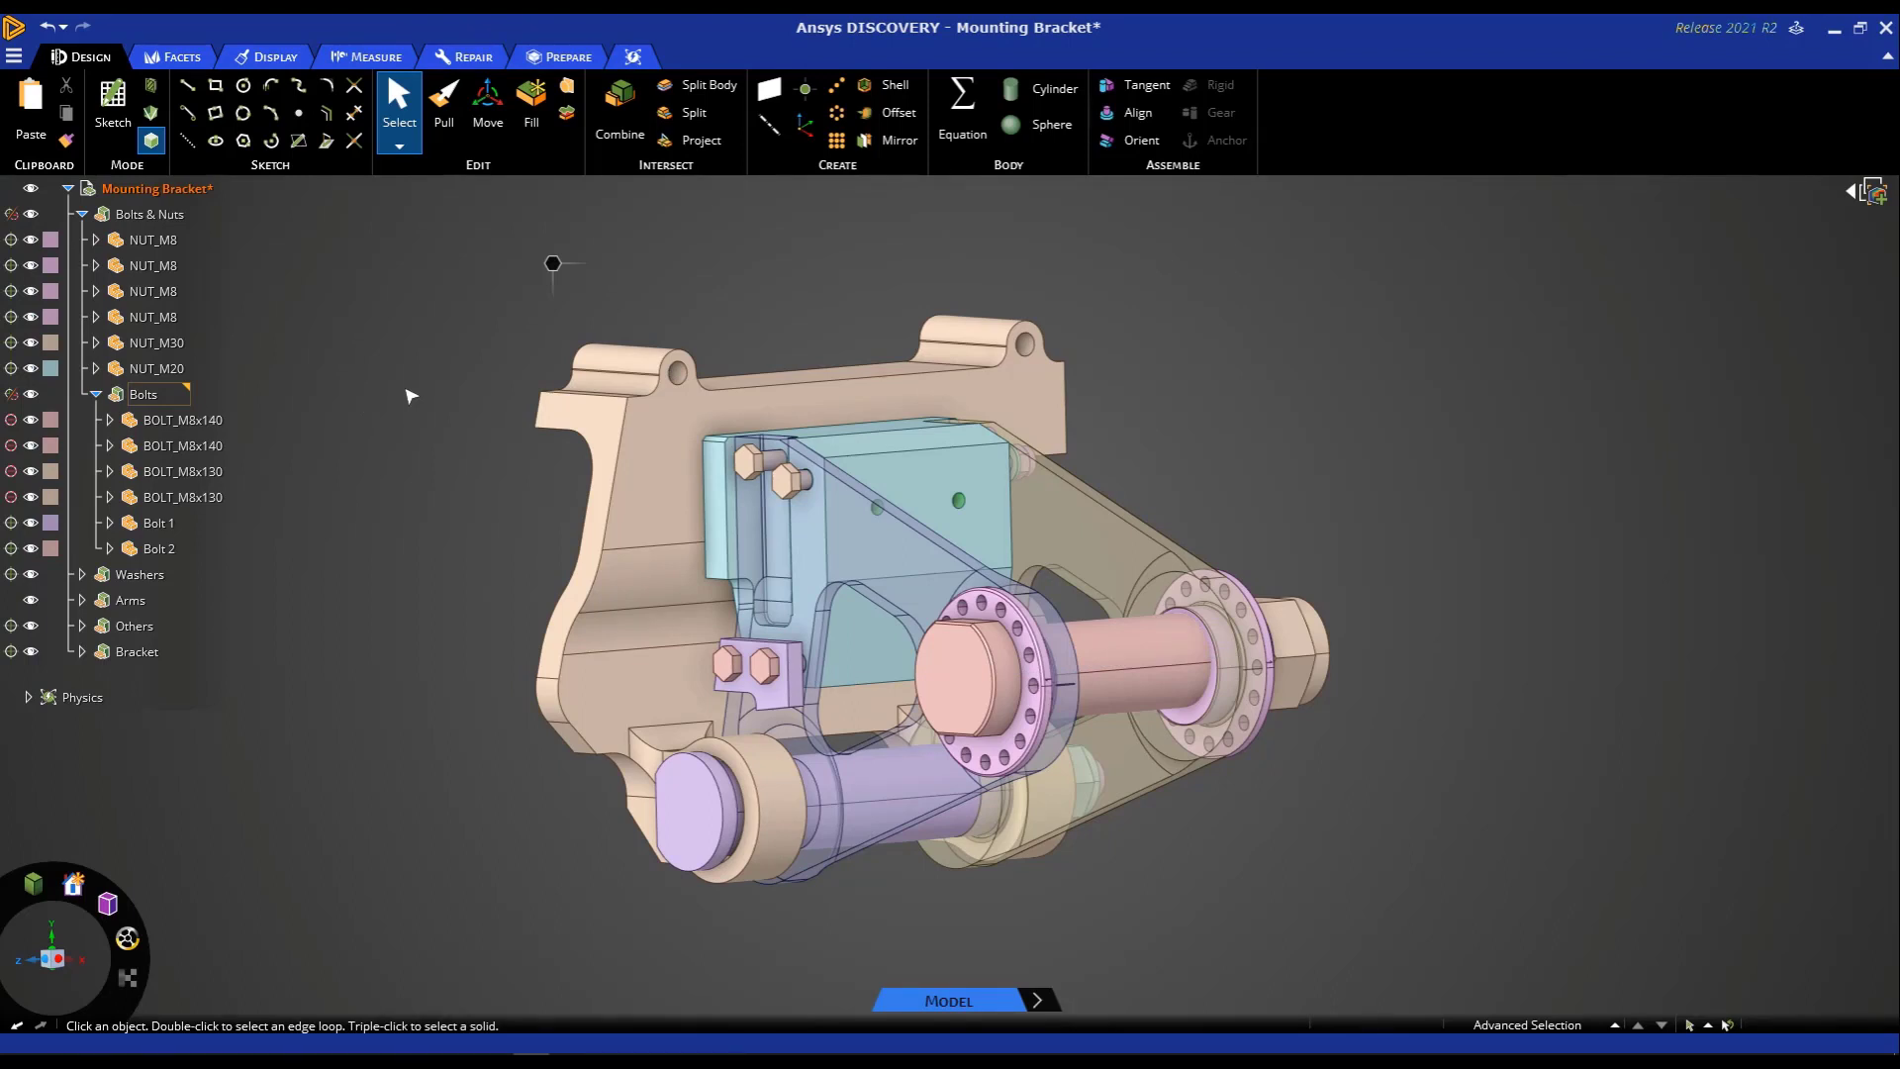
Step: Select the bracket's upper plate face and browse the tool sets in the Halo wheel
left_click(639, 416)
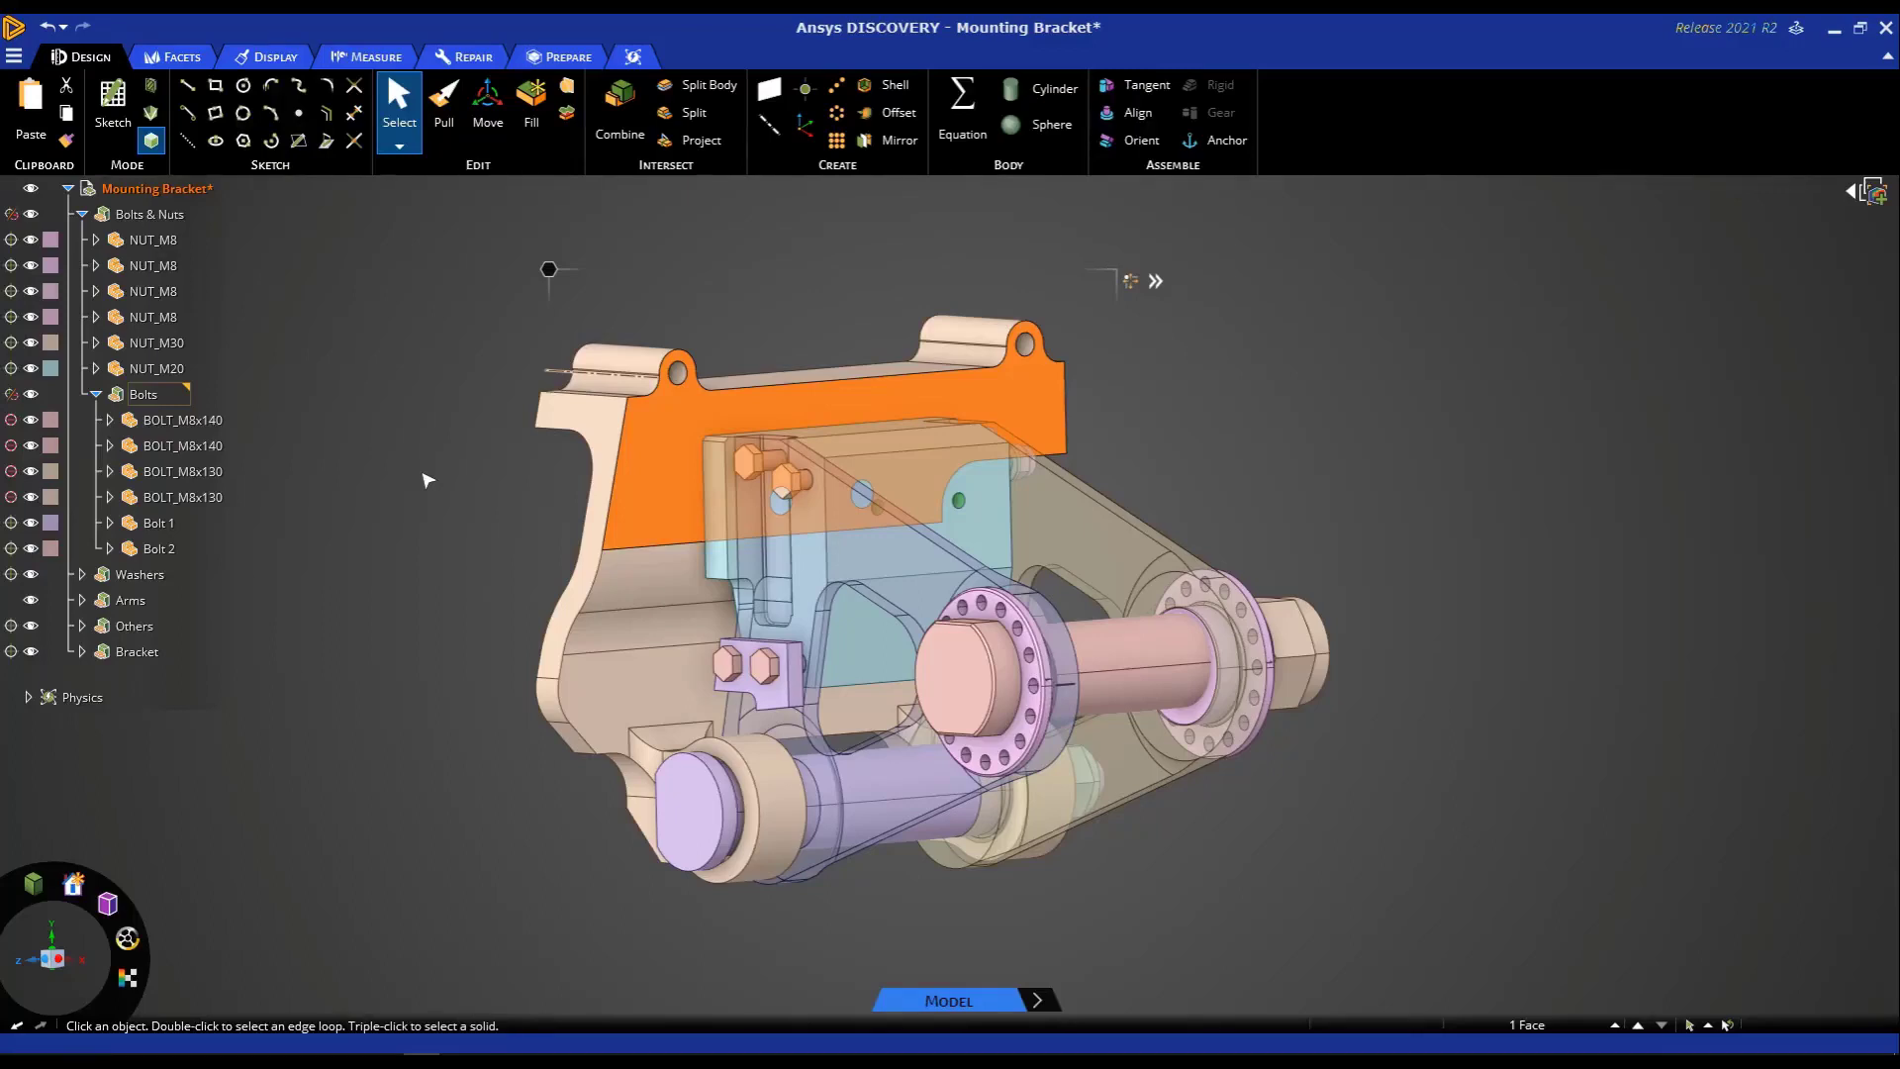
middle_click_drag(428, 480, 535, 524, "ctrl")
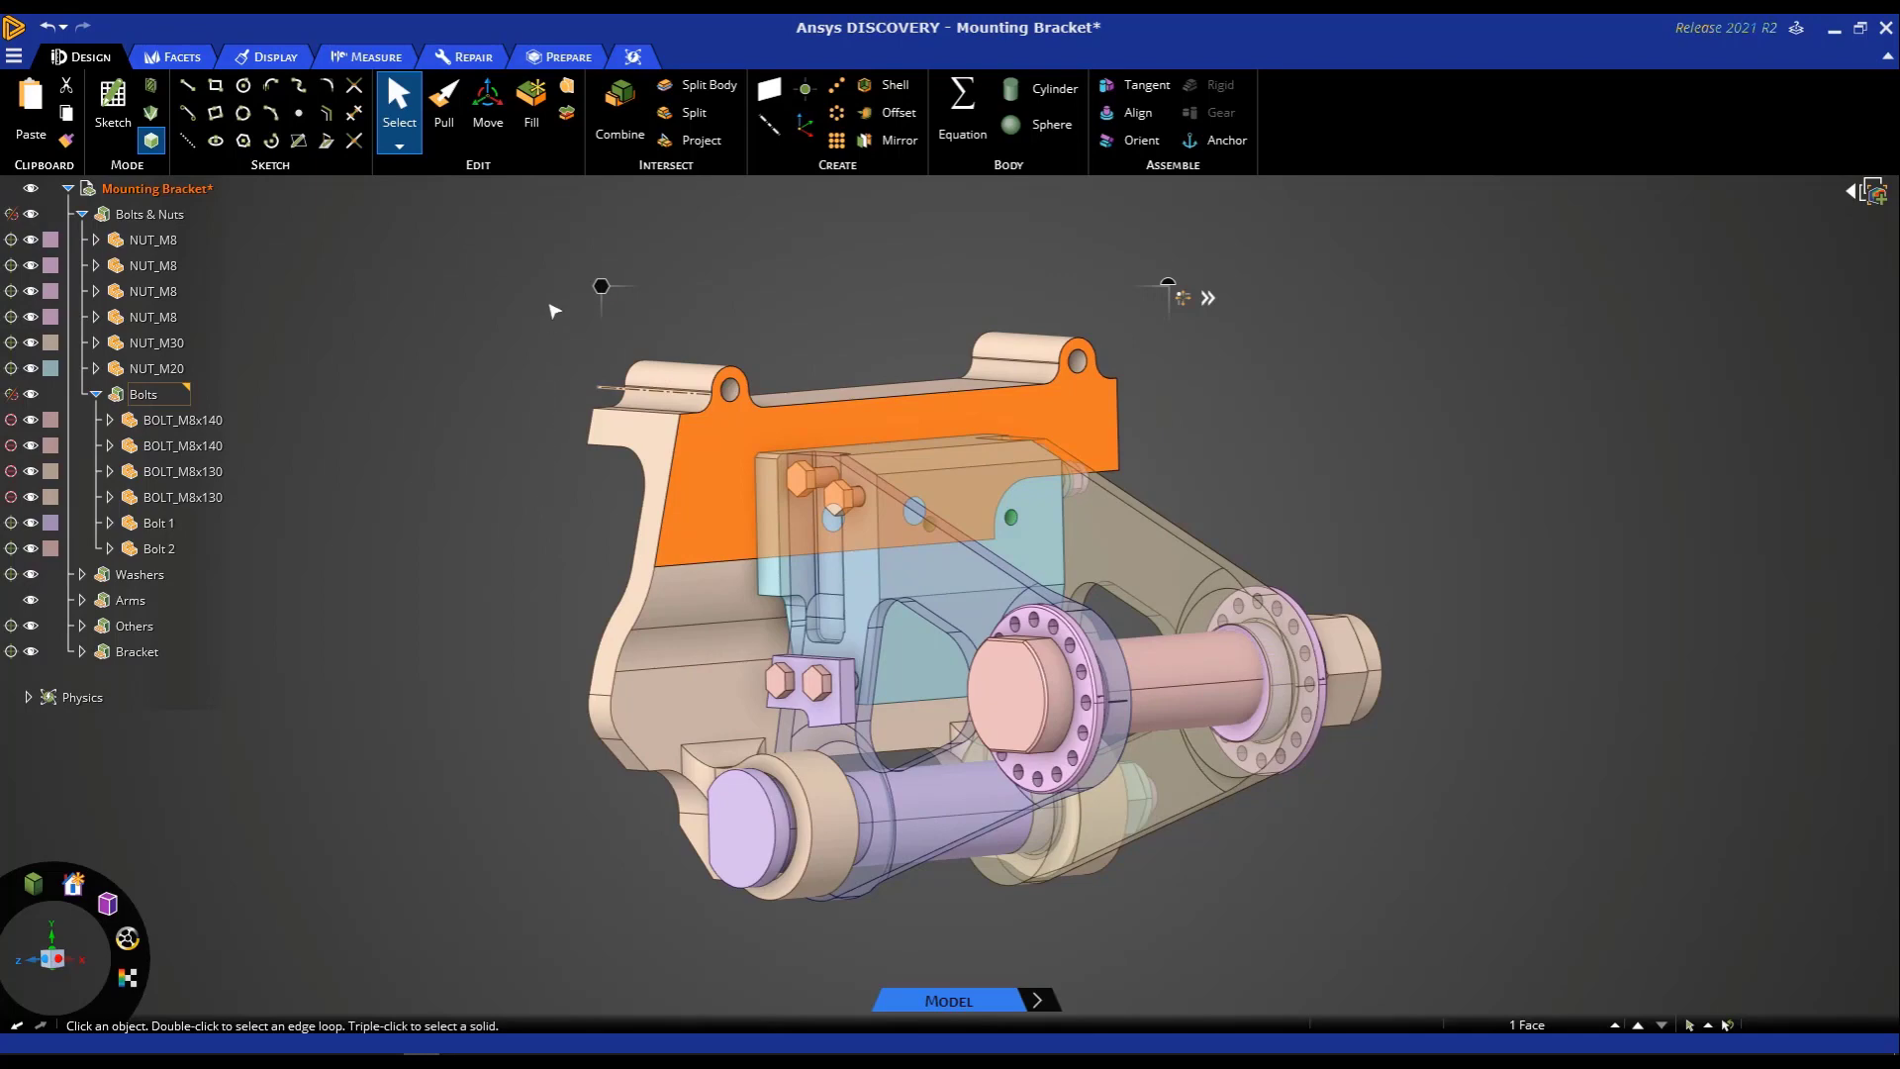
left_click(600, 286)
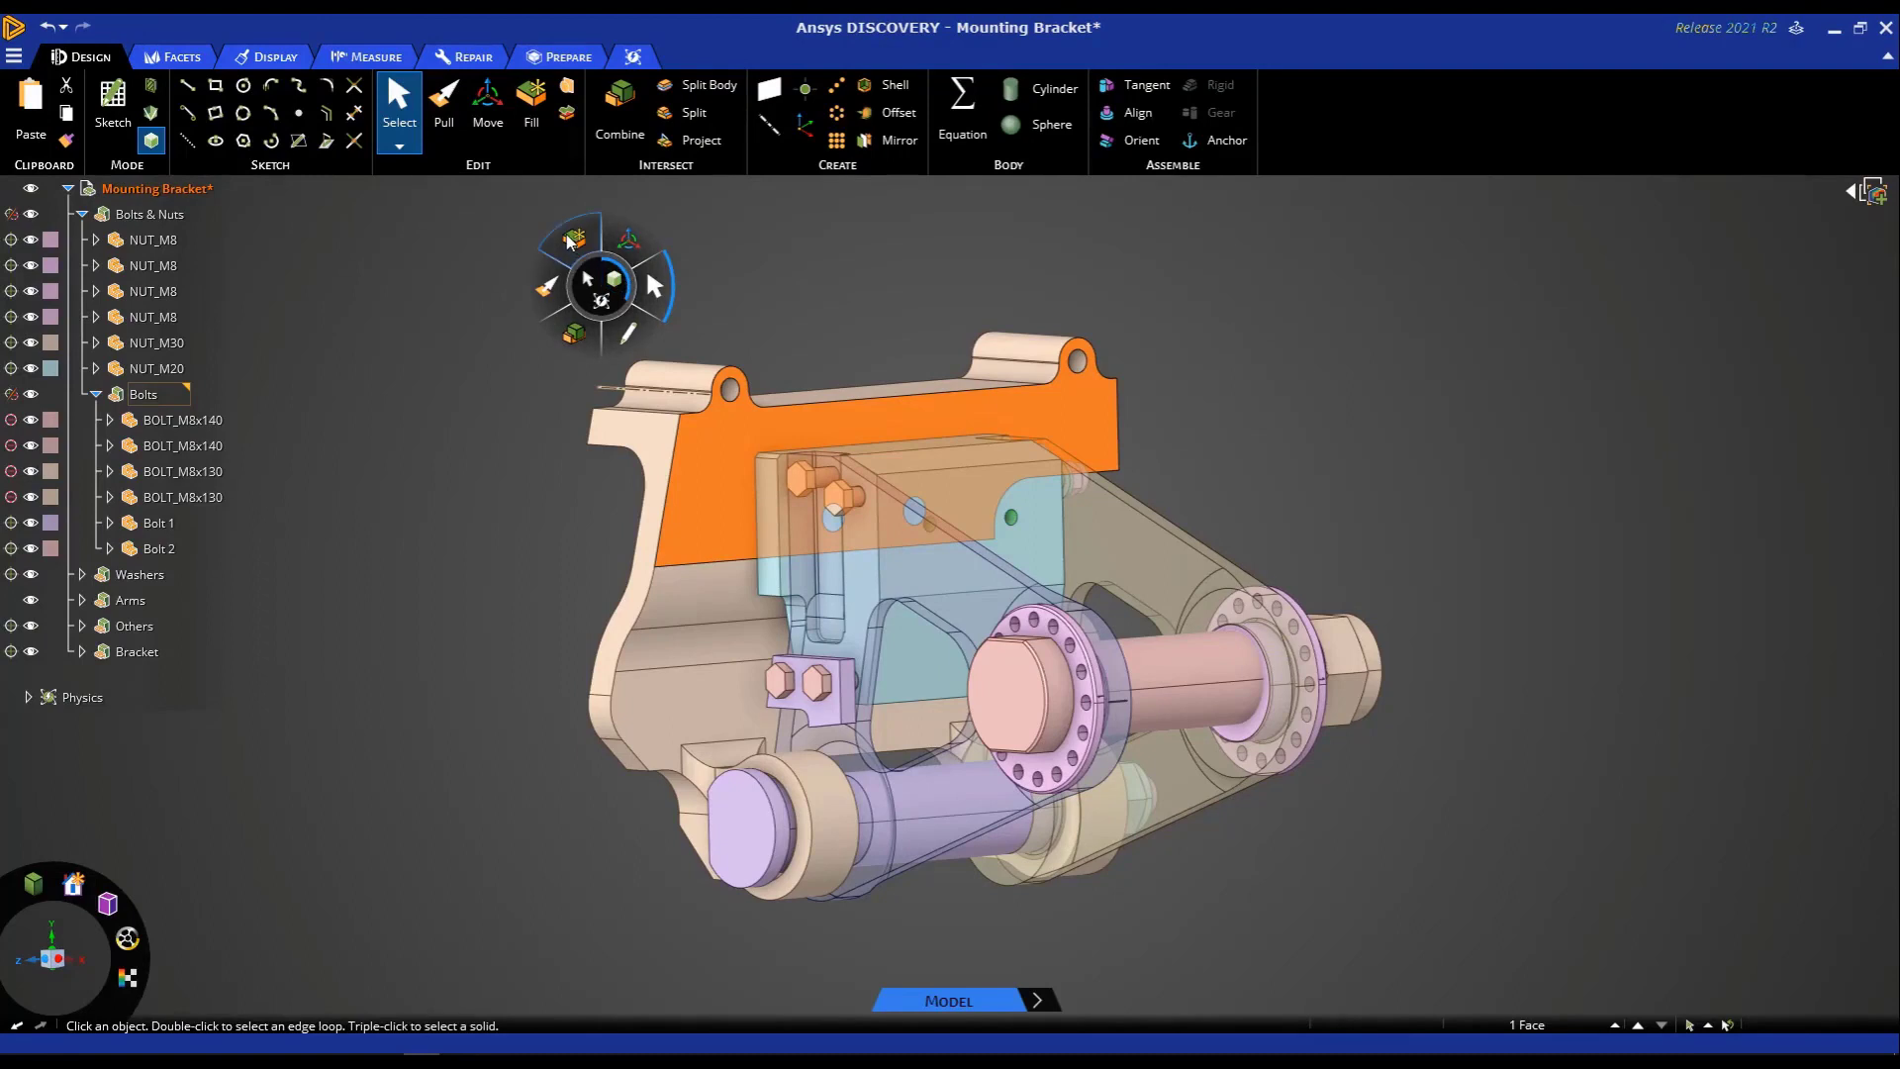
left_click(601, 301)
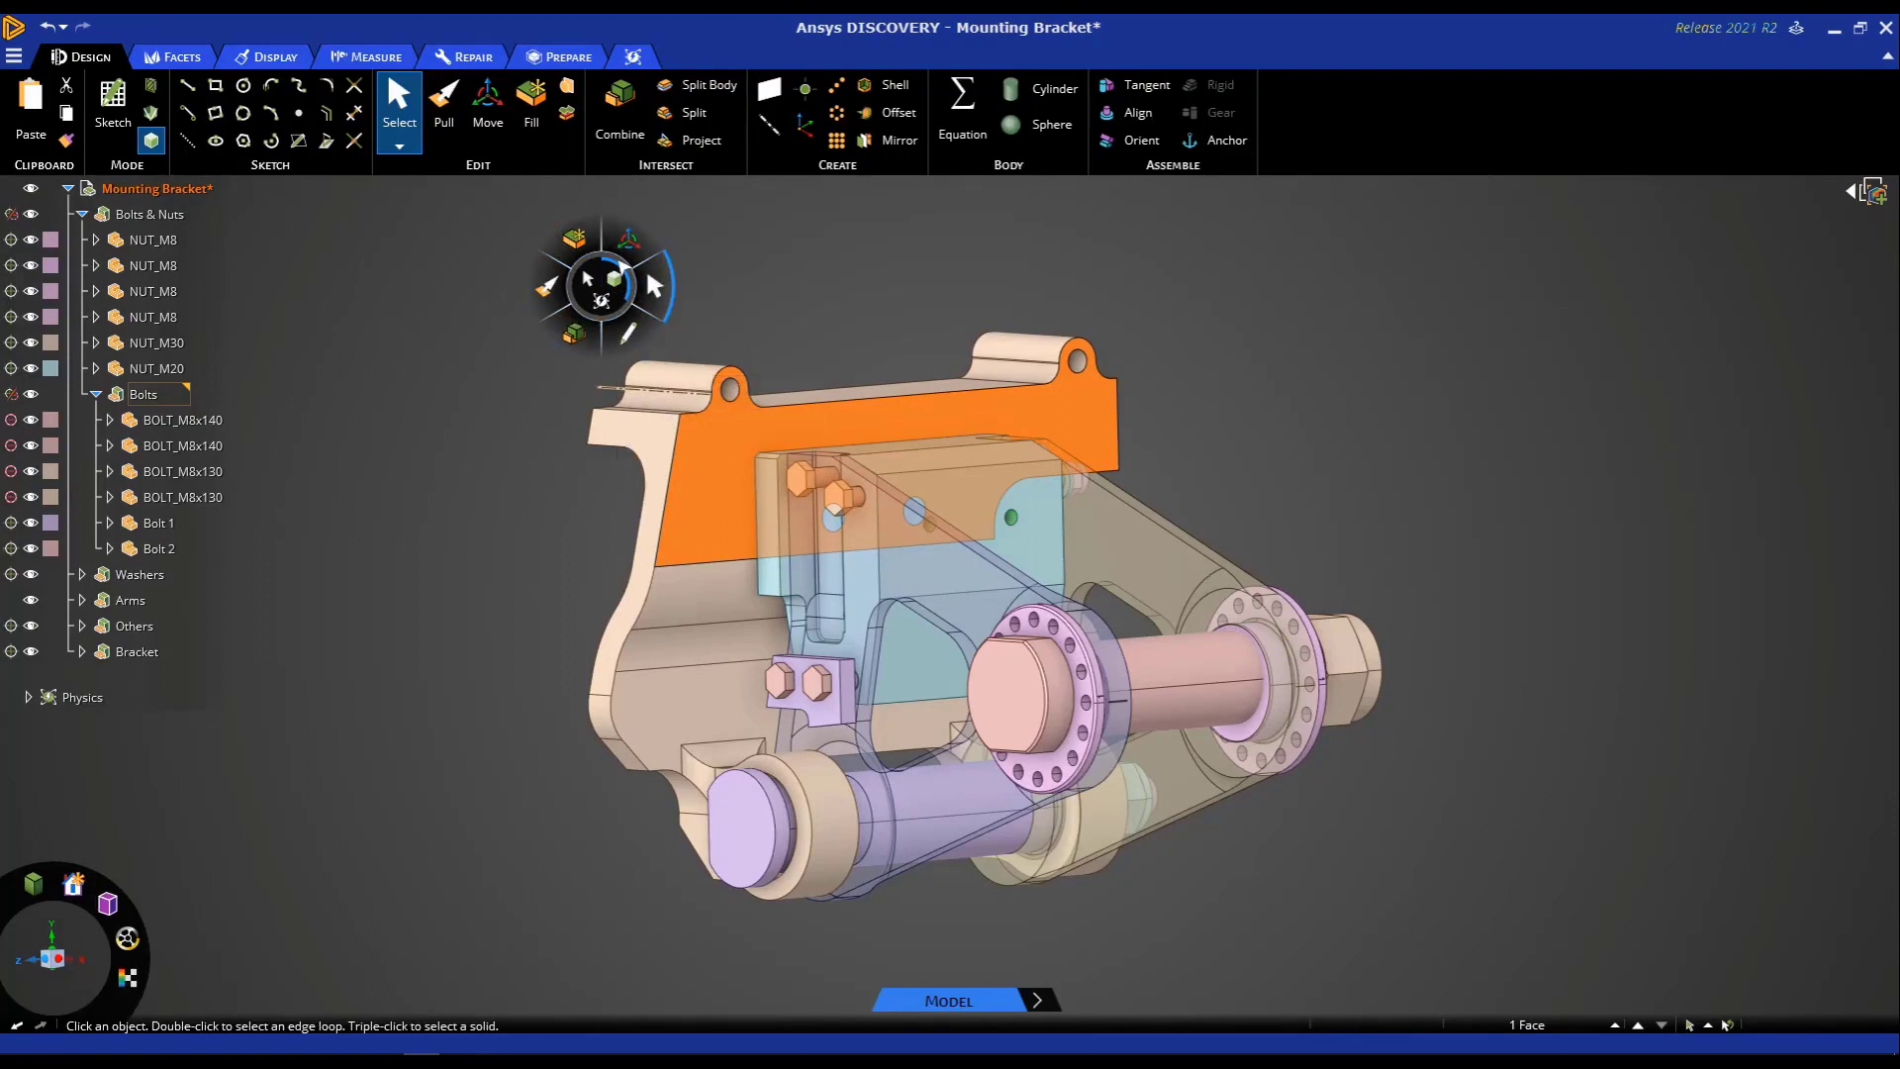
left_click(588, 282)
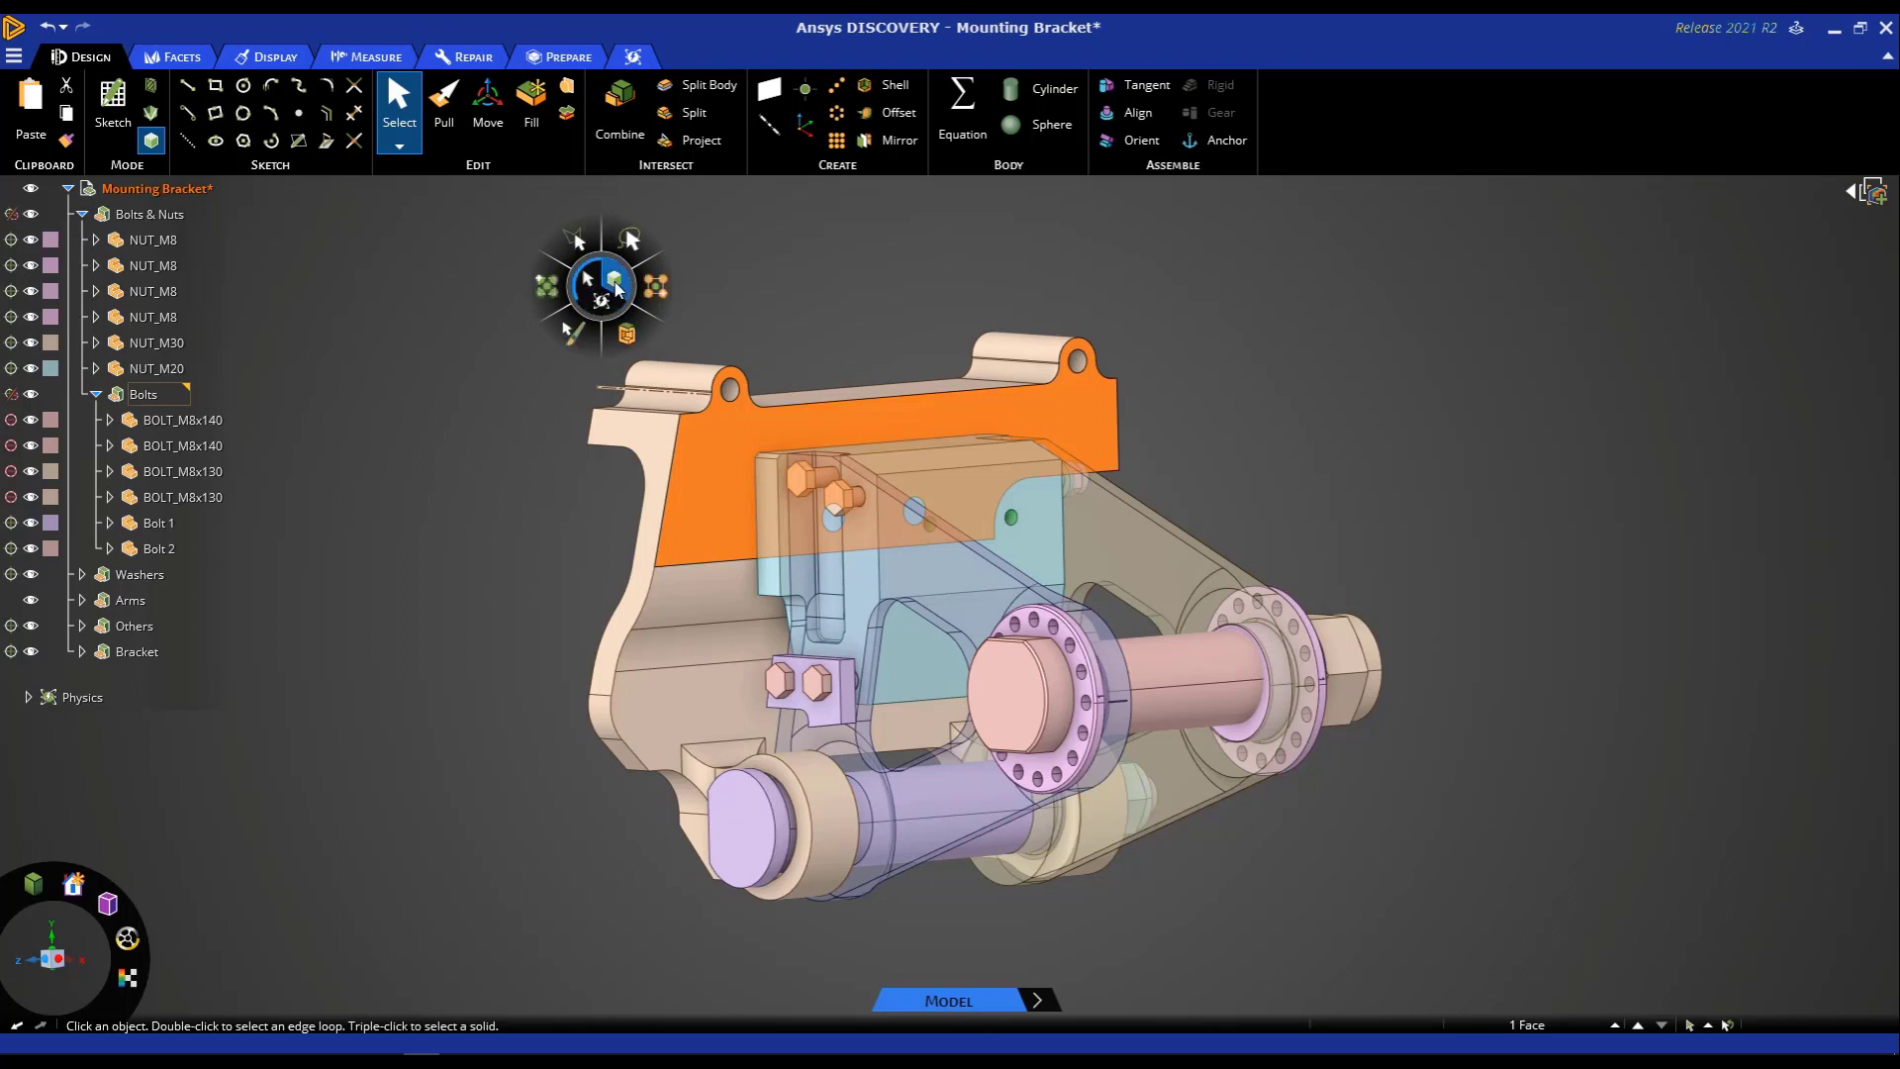
left_click(615, 284)
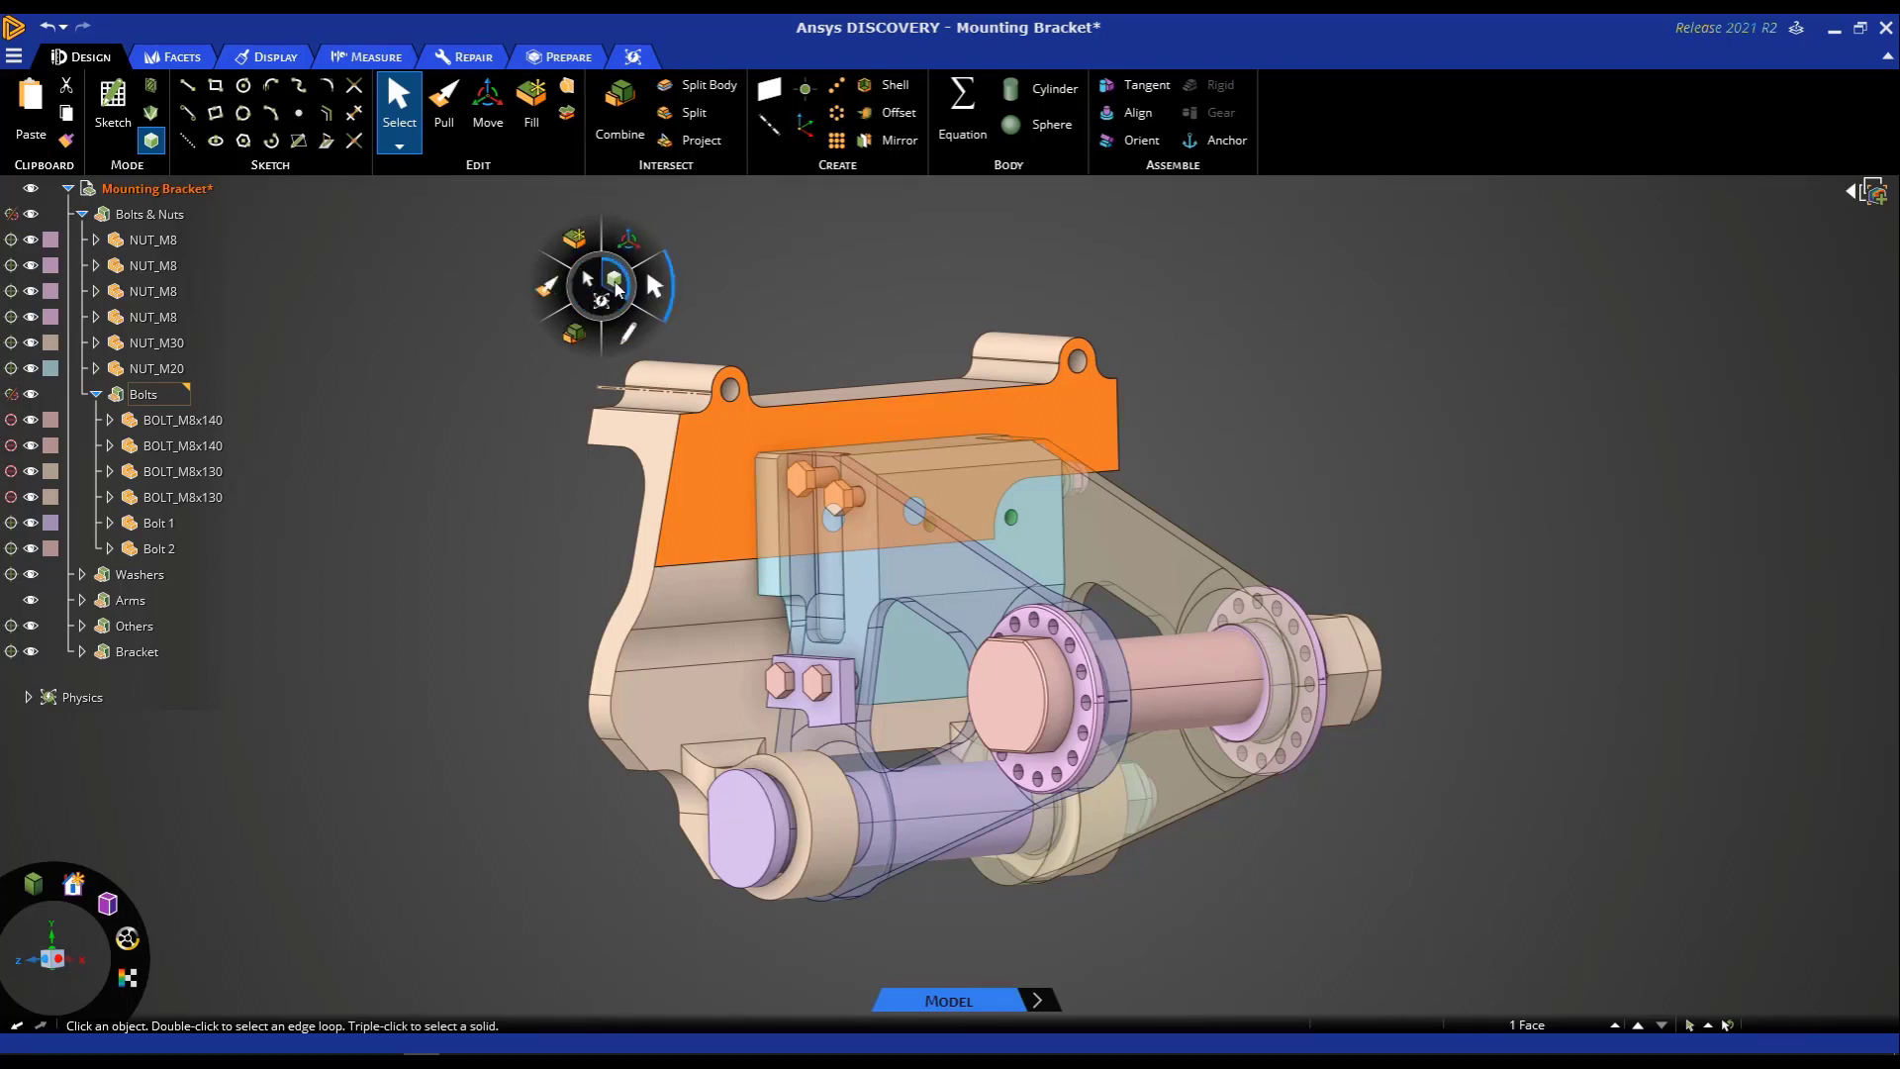
Step: Start a Pull on the selected plate face and move the pull options beside the model
left_click(548, 287)
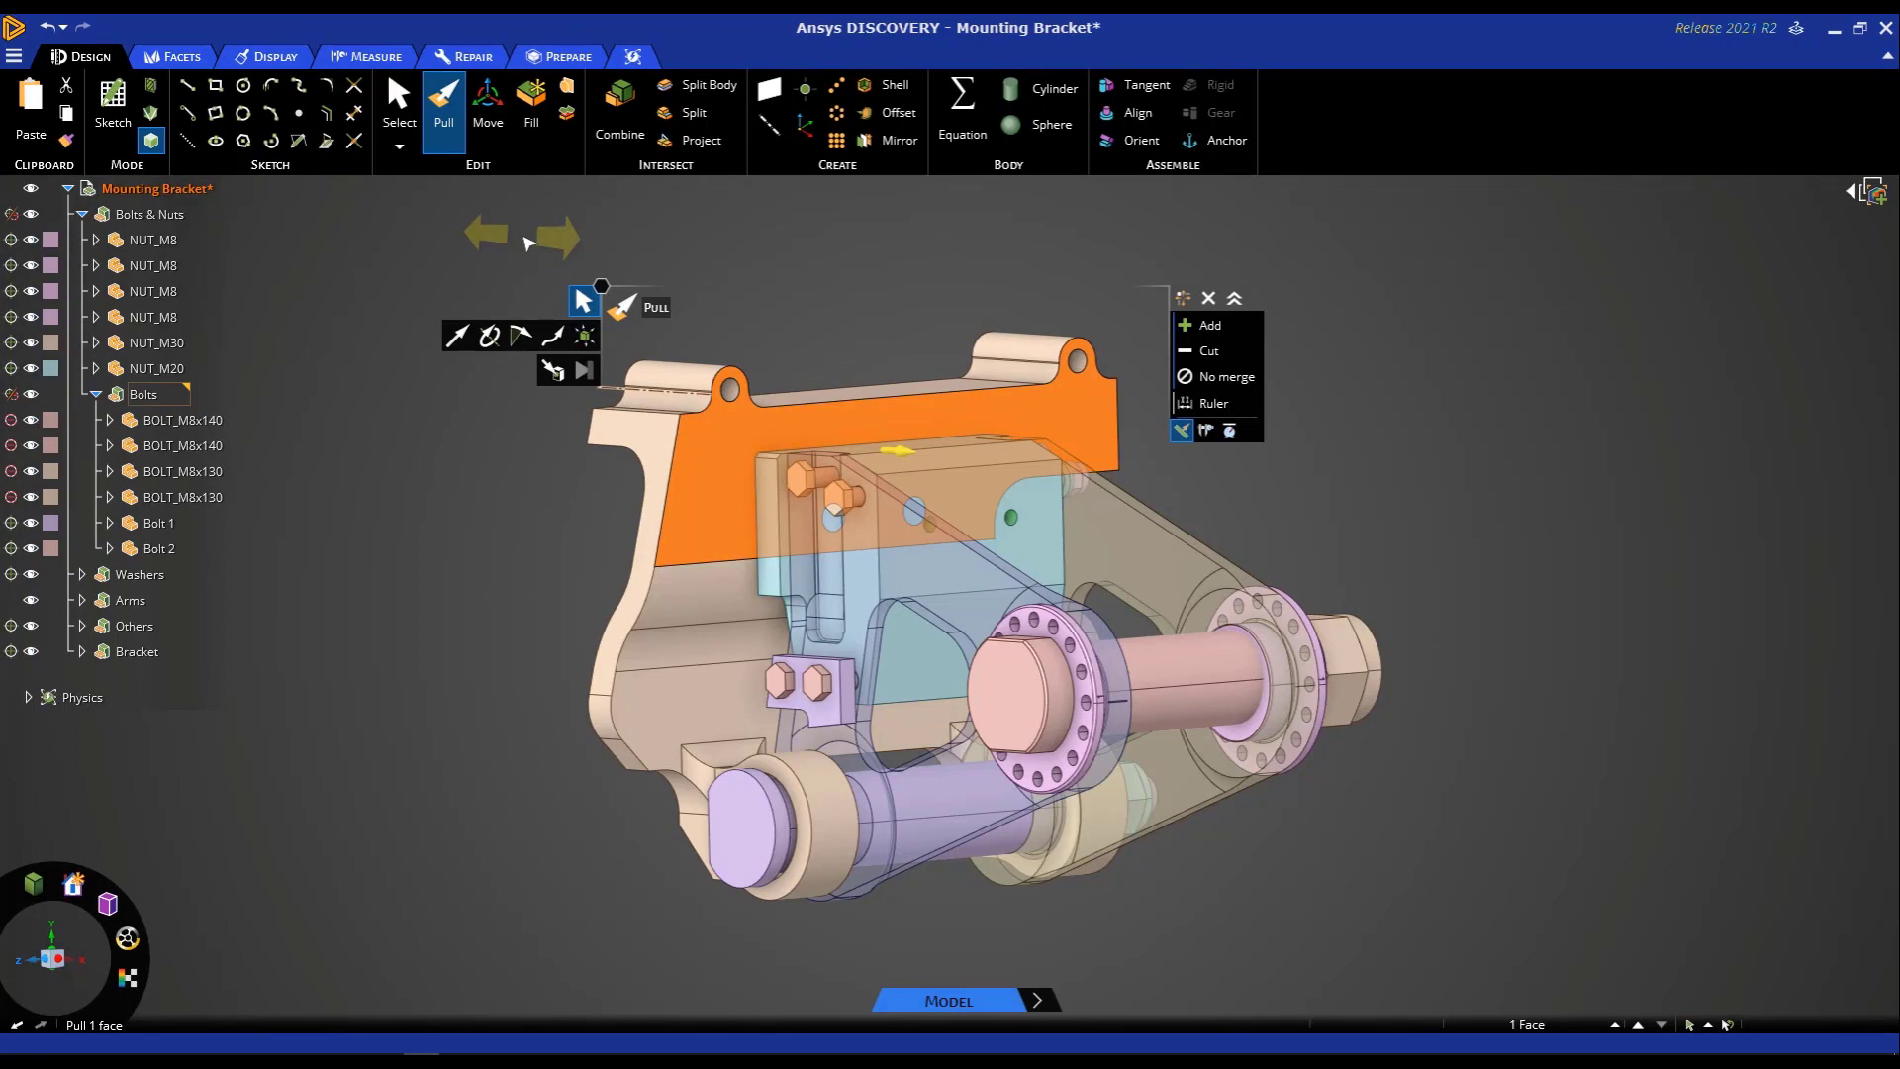
middle_click_drag(529, 243, 556, 219, "shift")
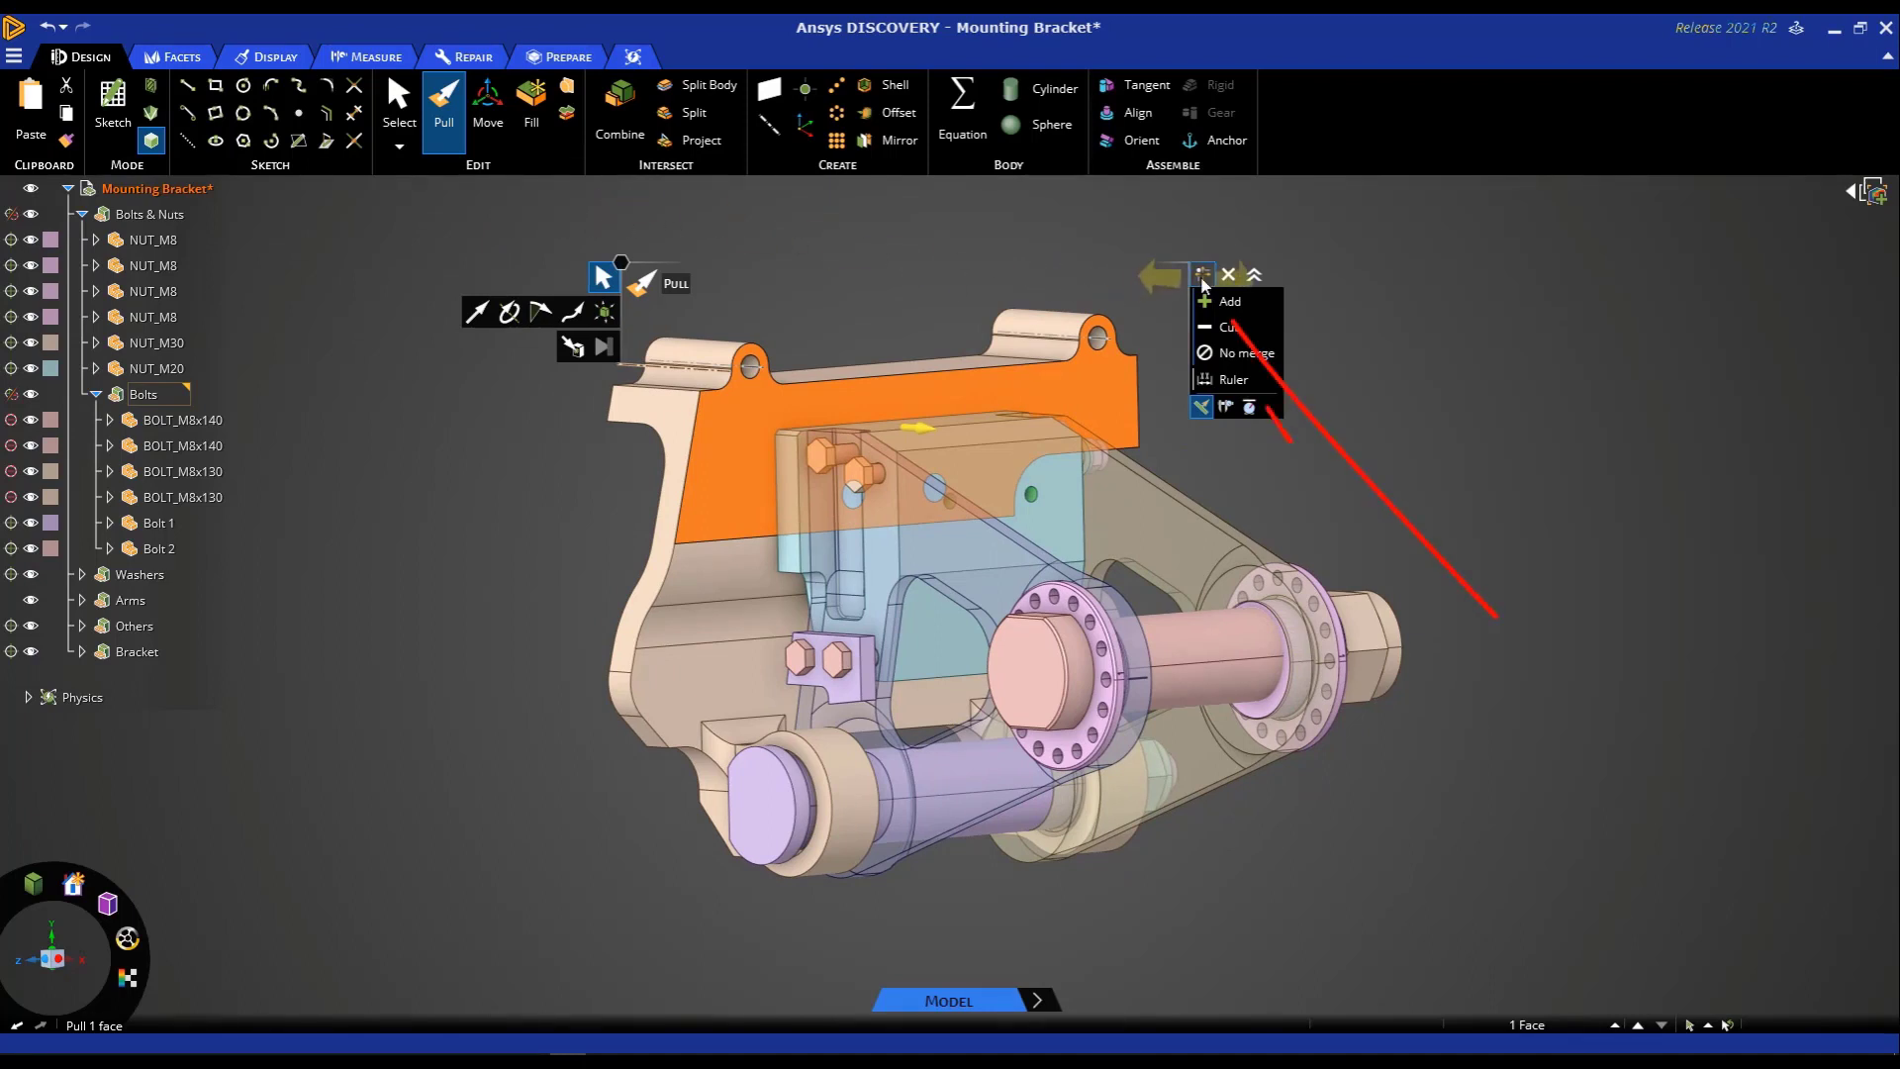
left_click_drag(1203, 277, 1272, 248)
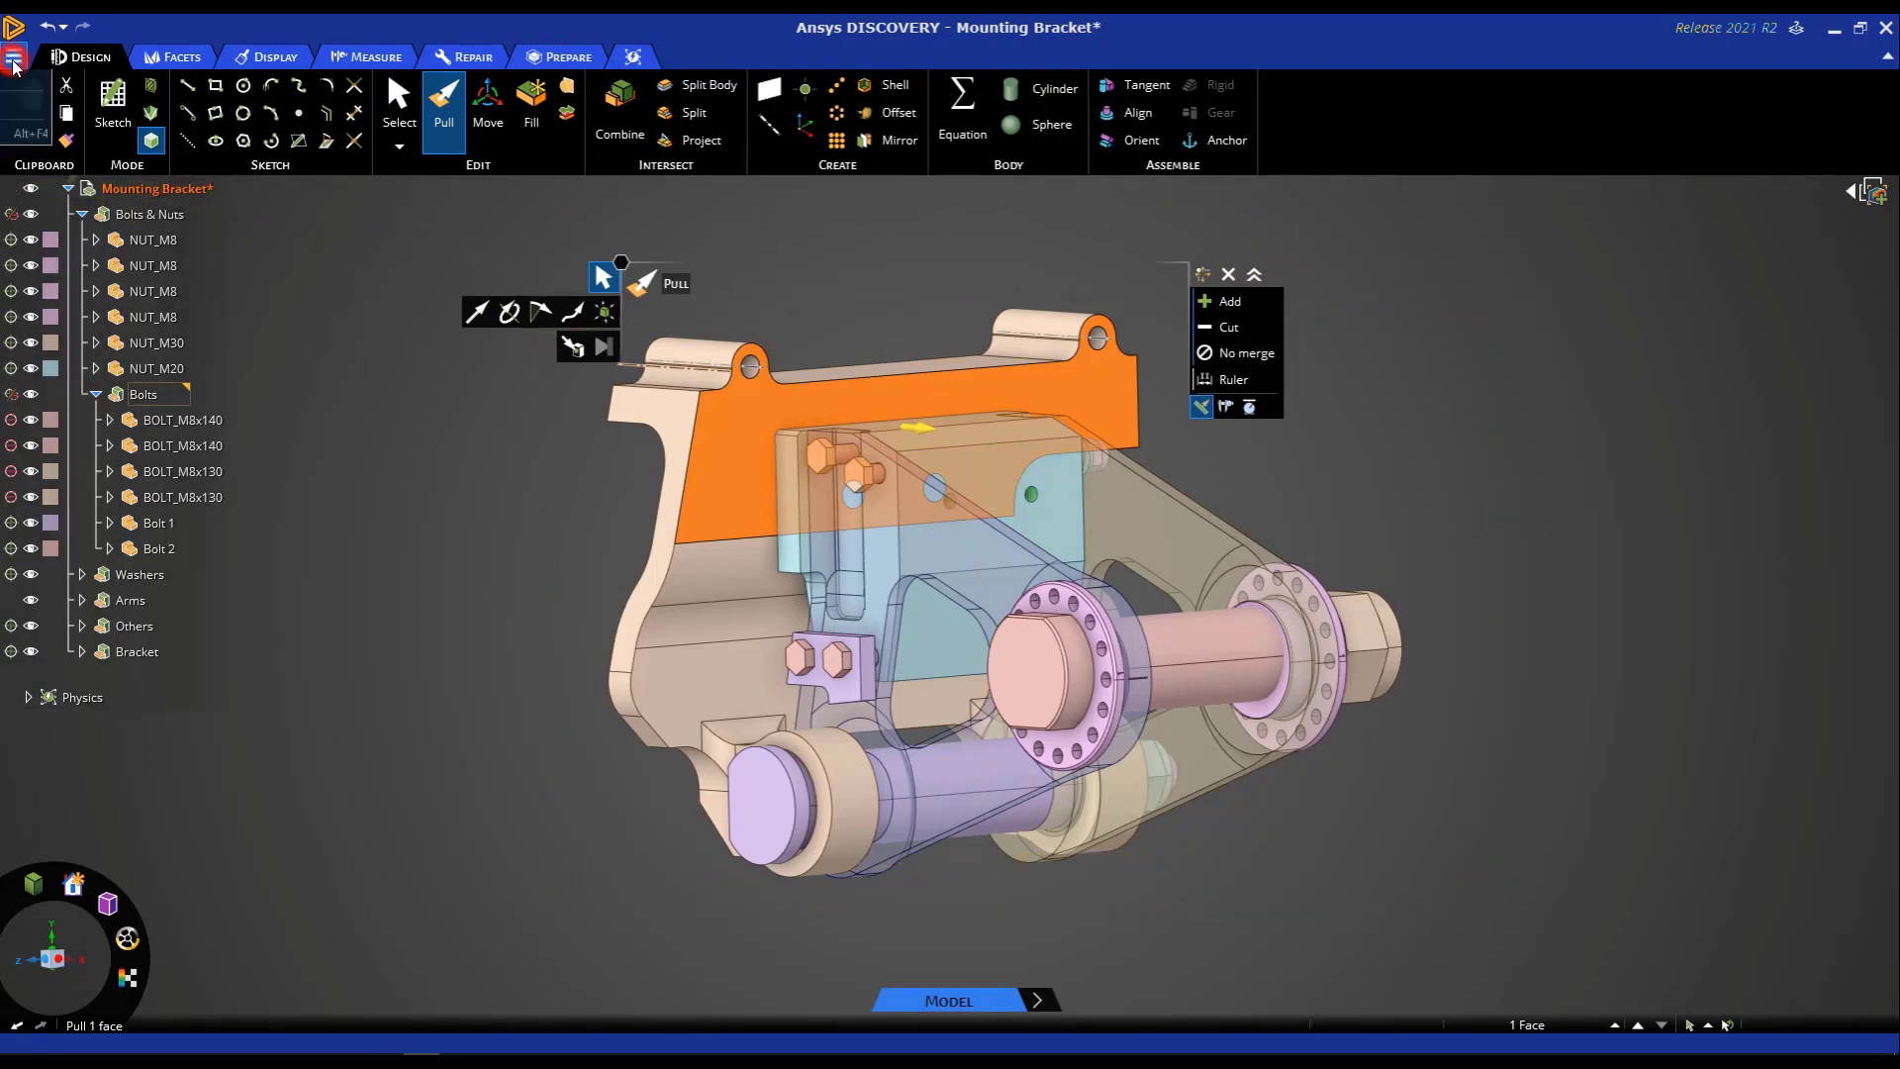
left_click(14, 59)
left_click(69, 329)
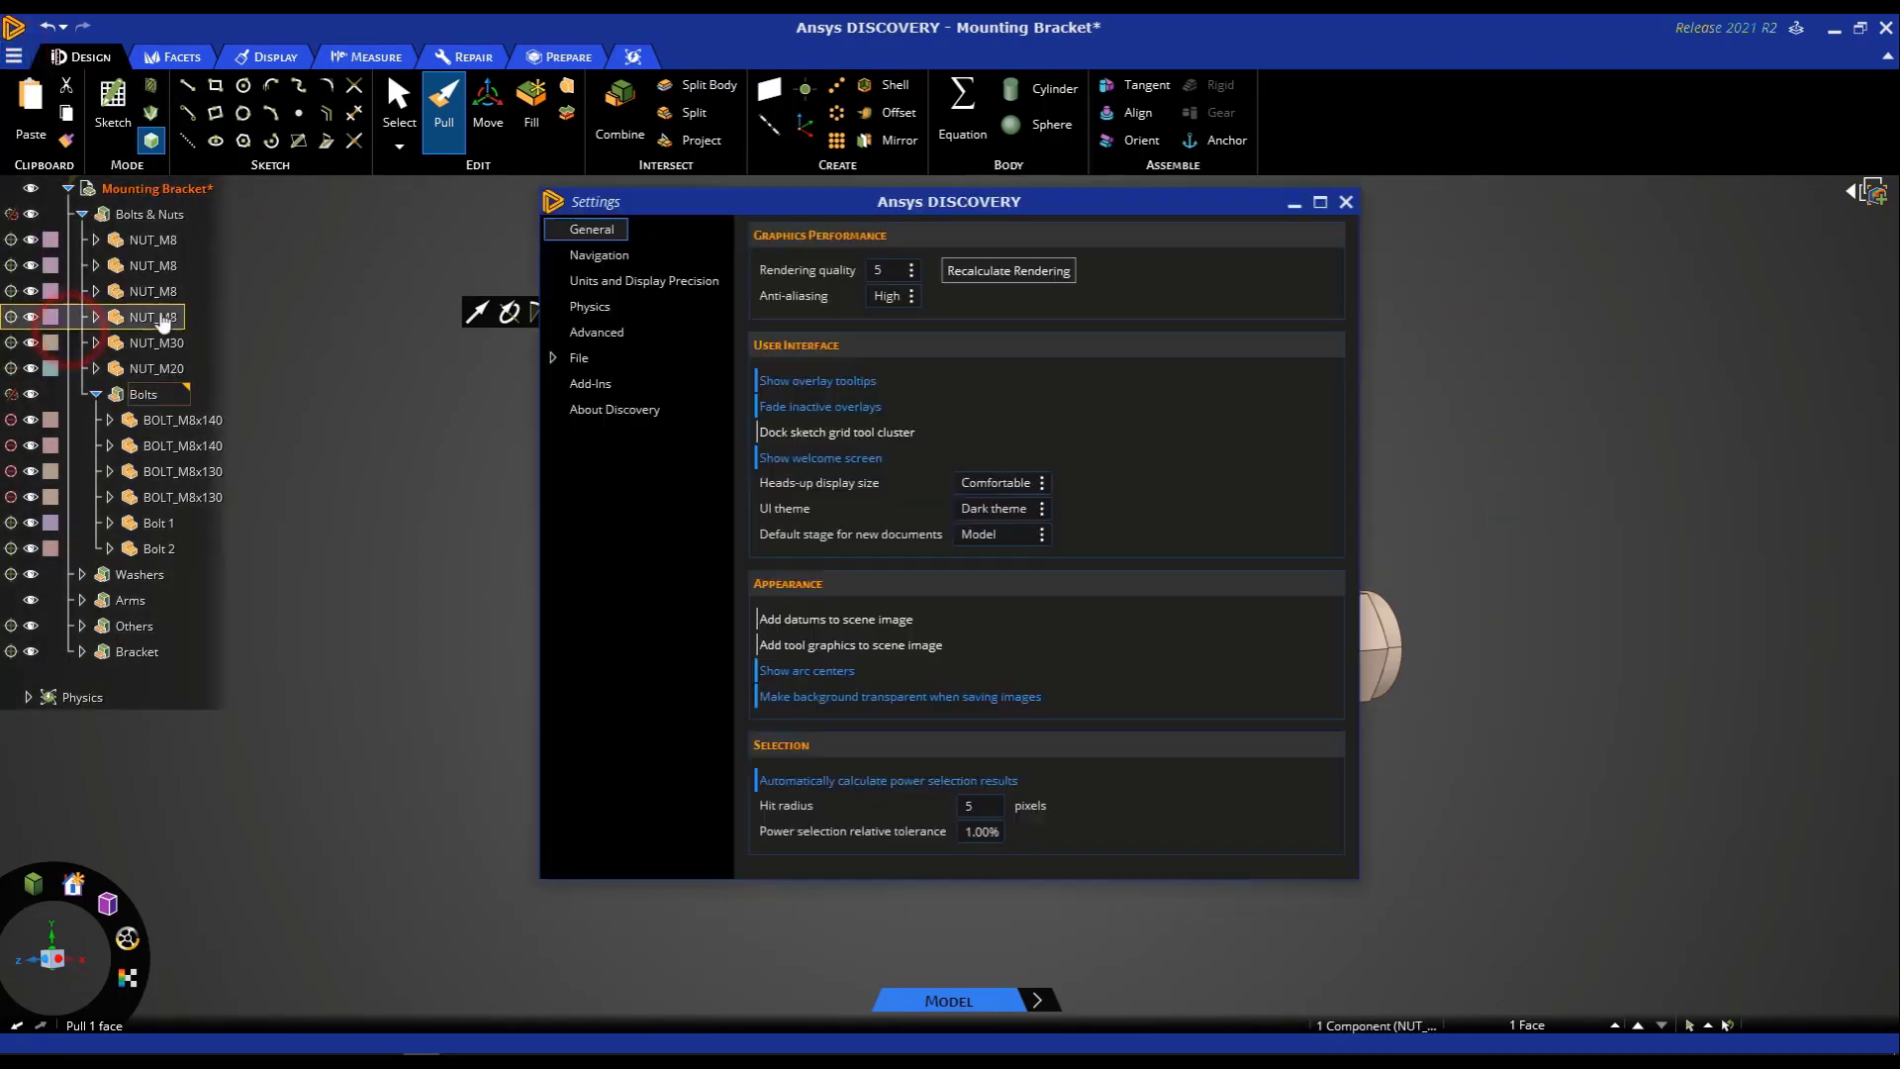
left_click_drag(685, 200, 139, 348)
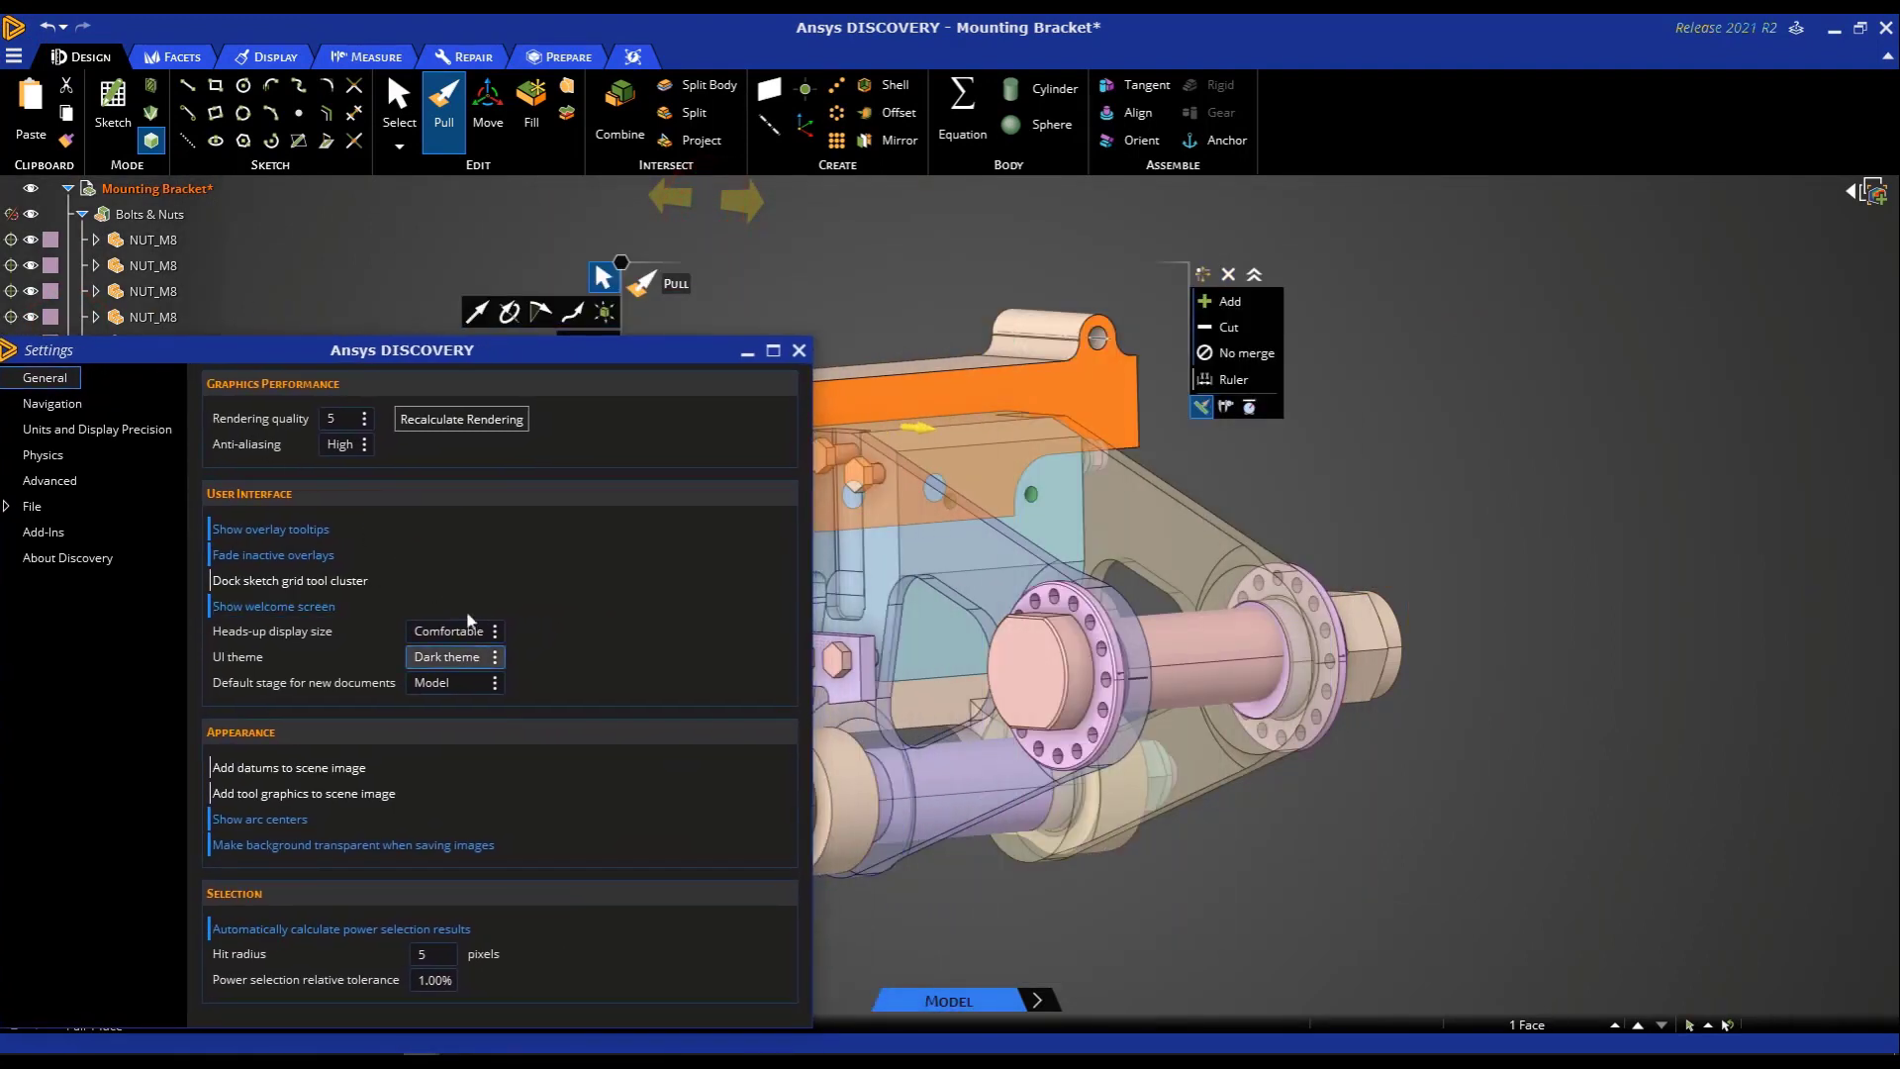
left_click(495, 631)
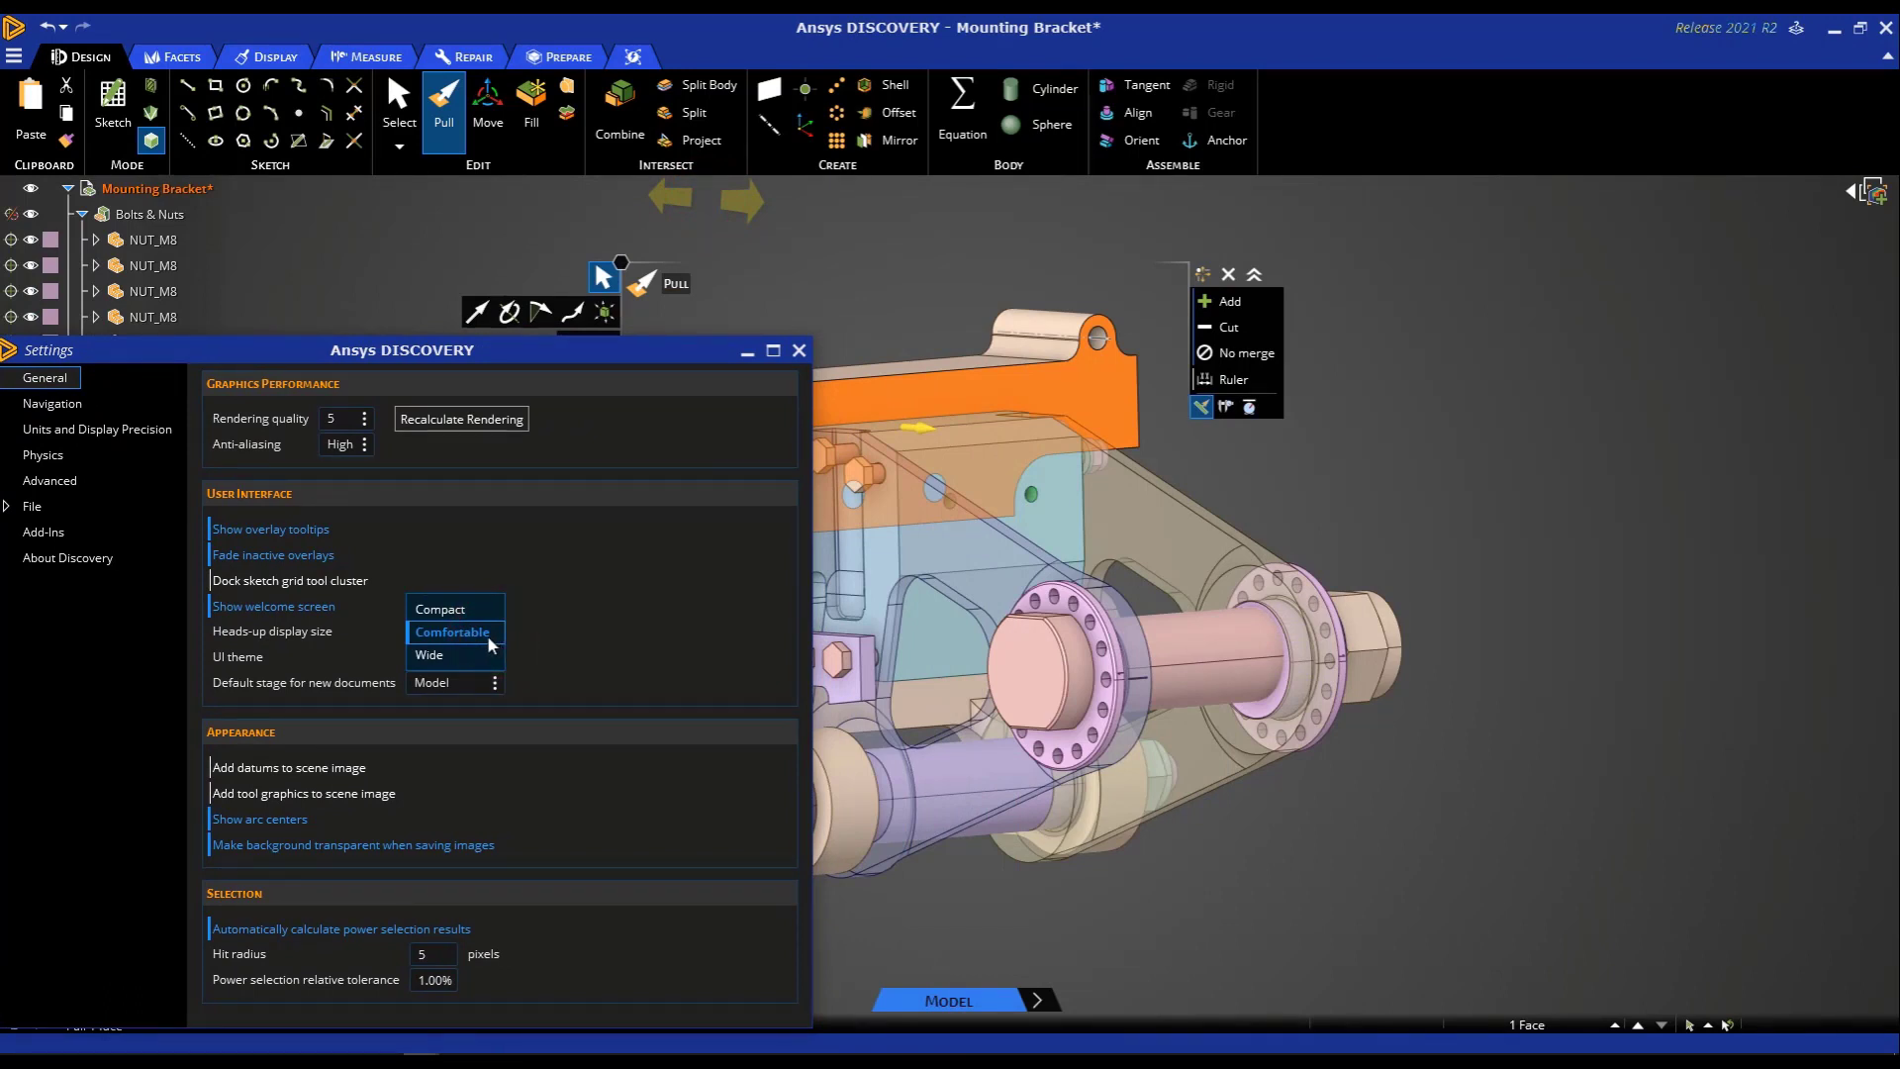
left_click(461, 655)
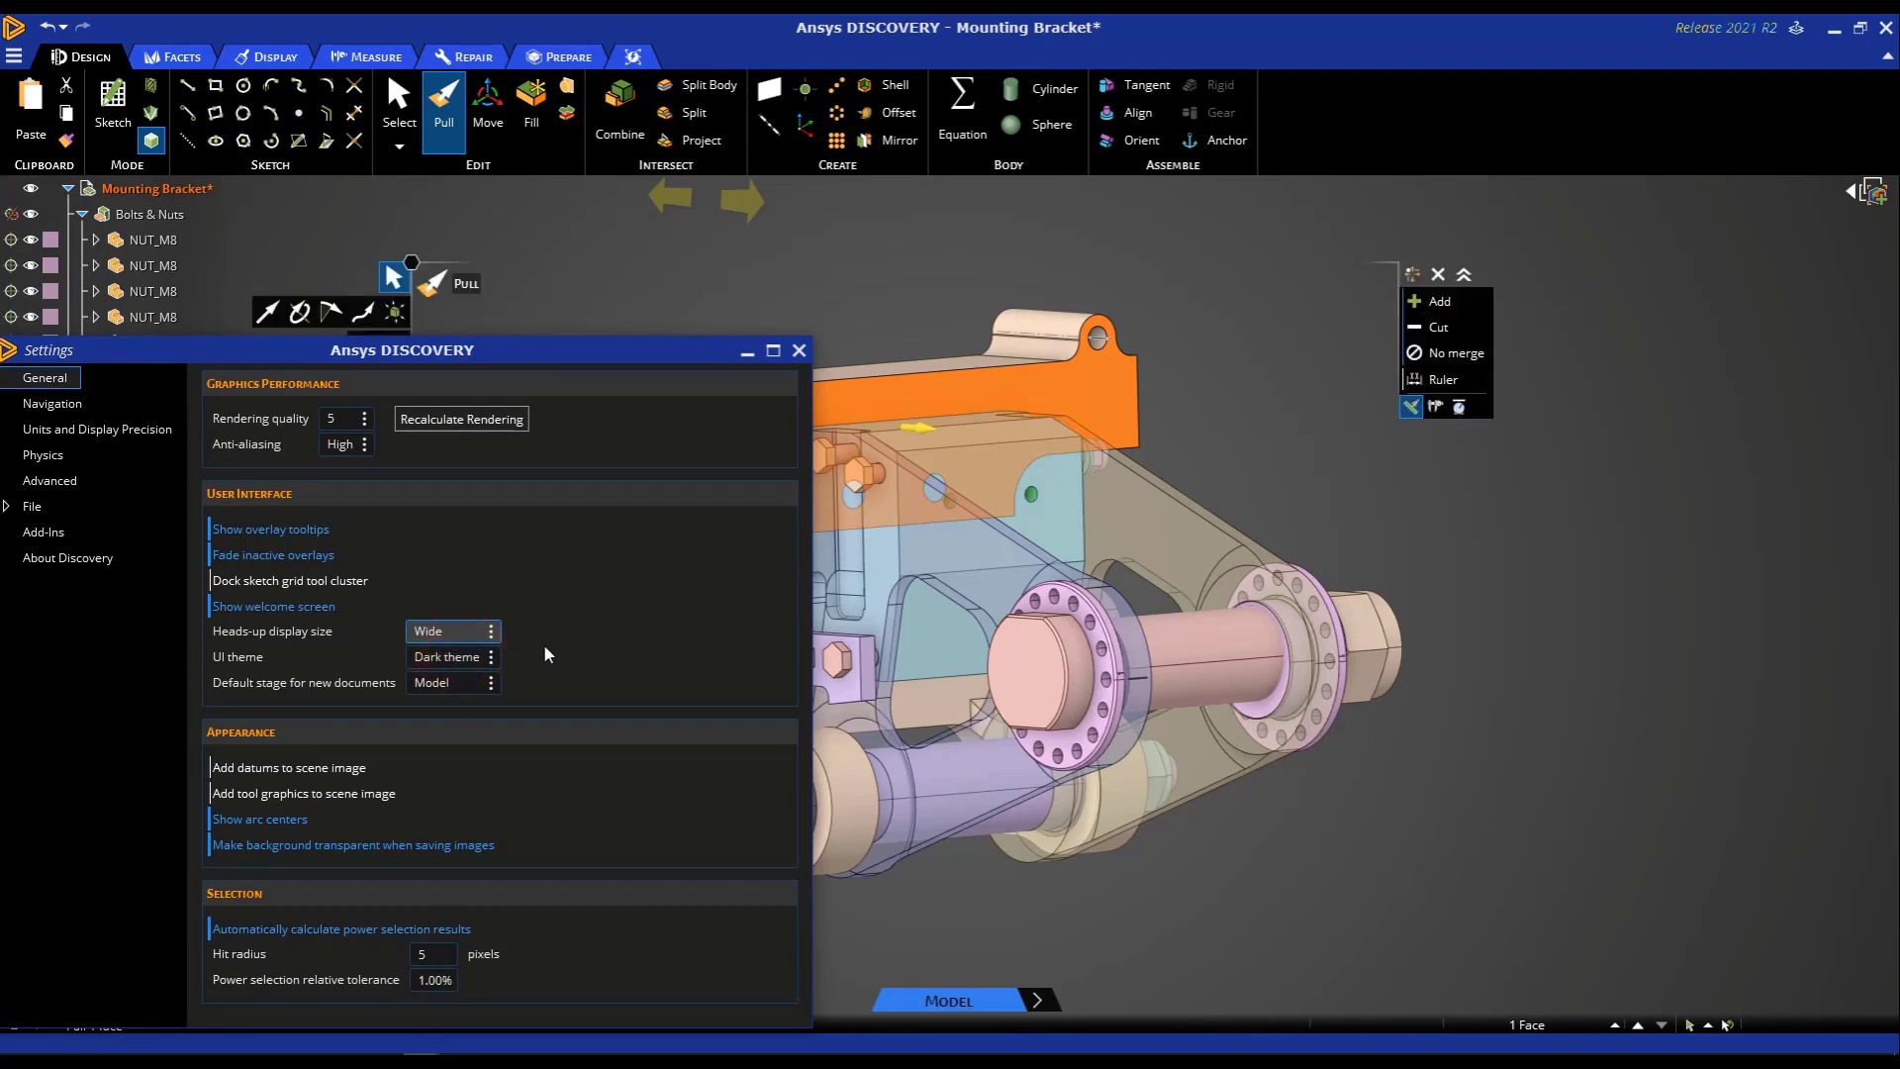
left_click(491, 631)
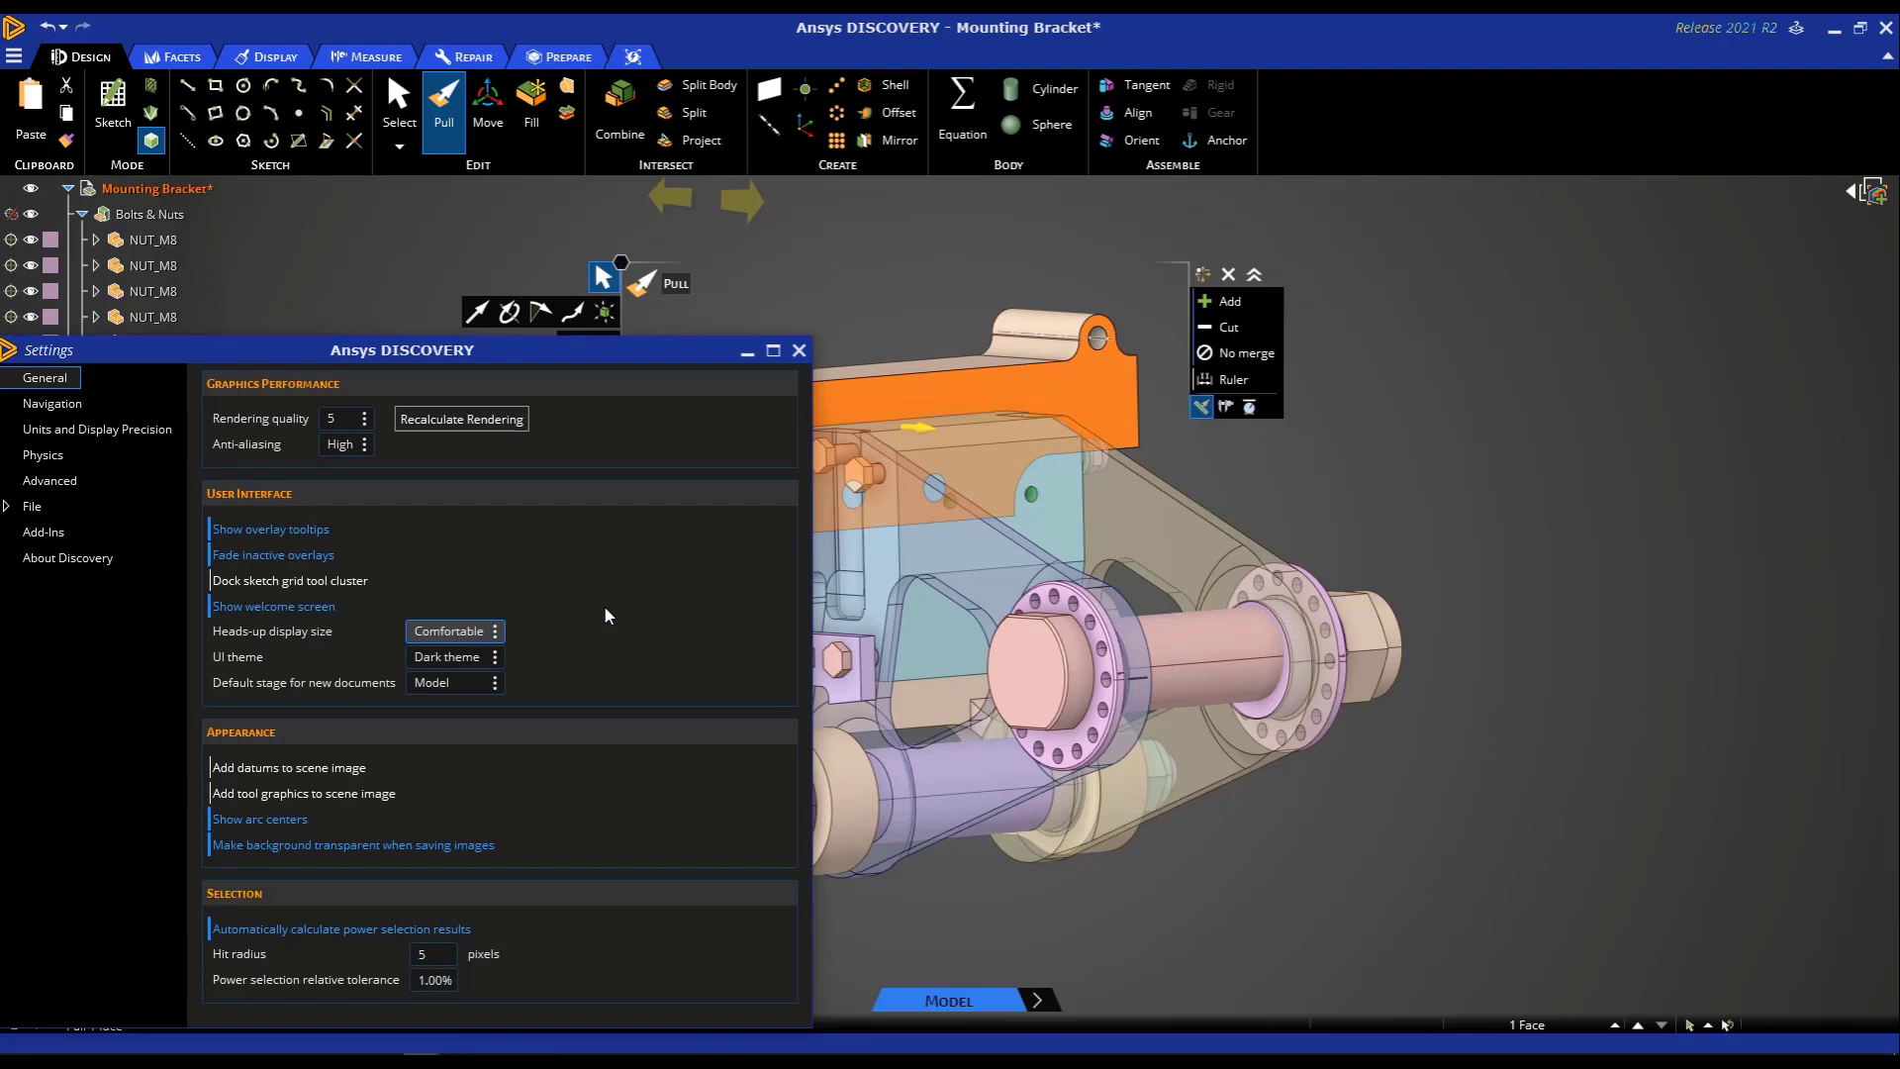
left_click(495, 657)
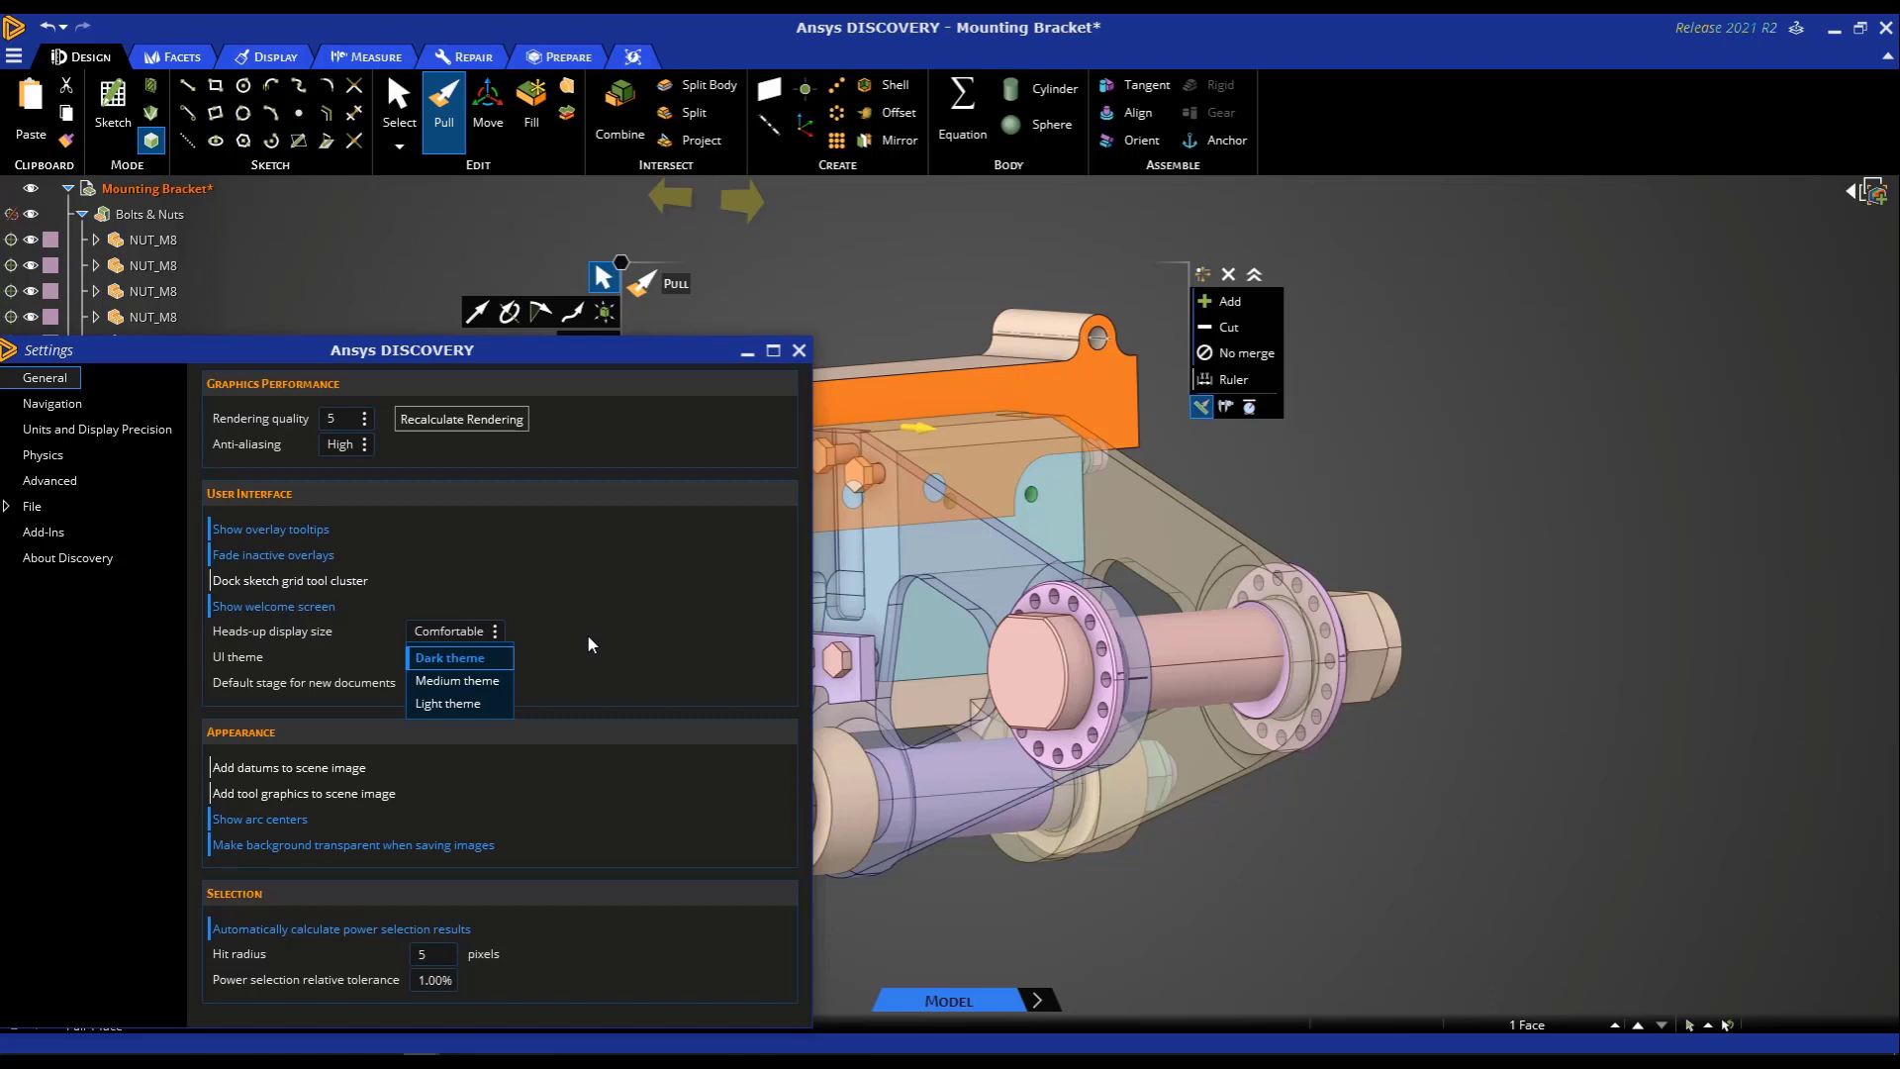
left_click(799, 352)
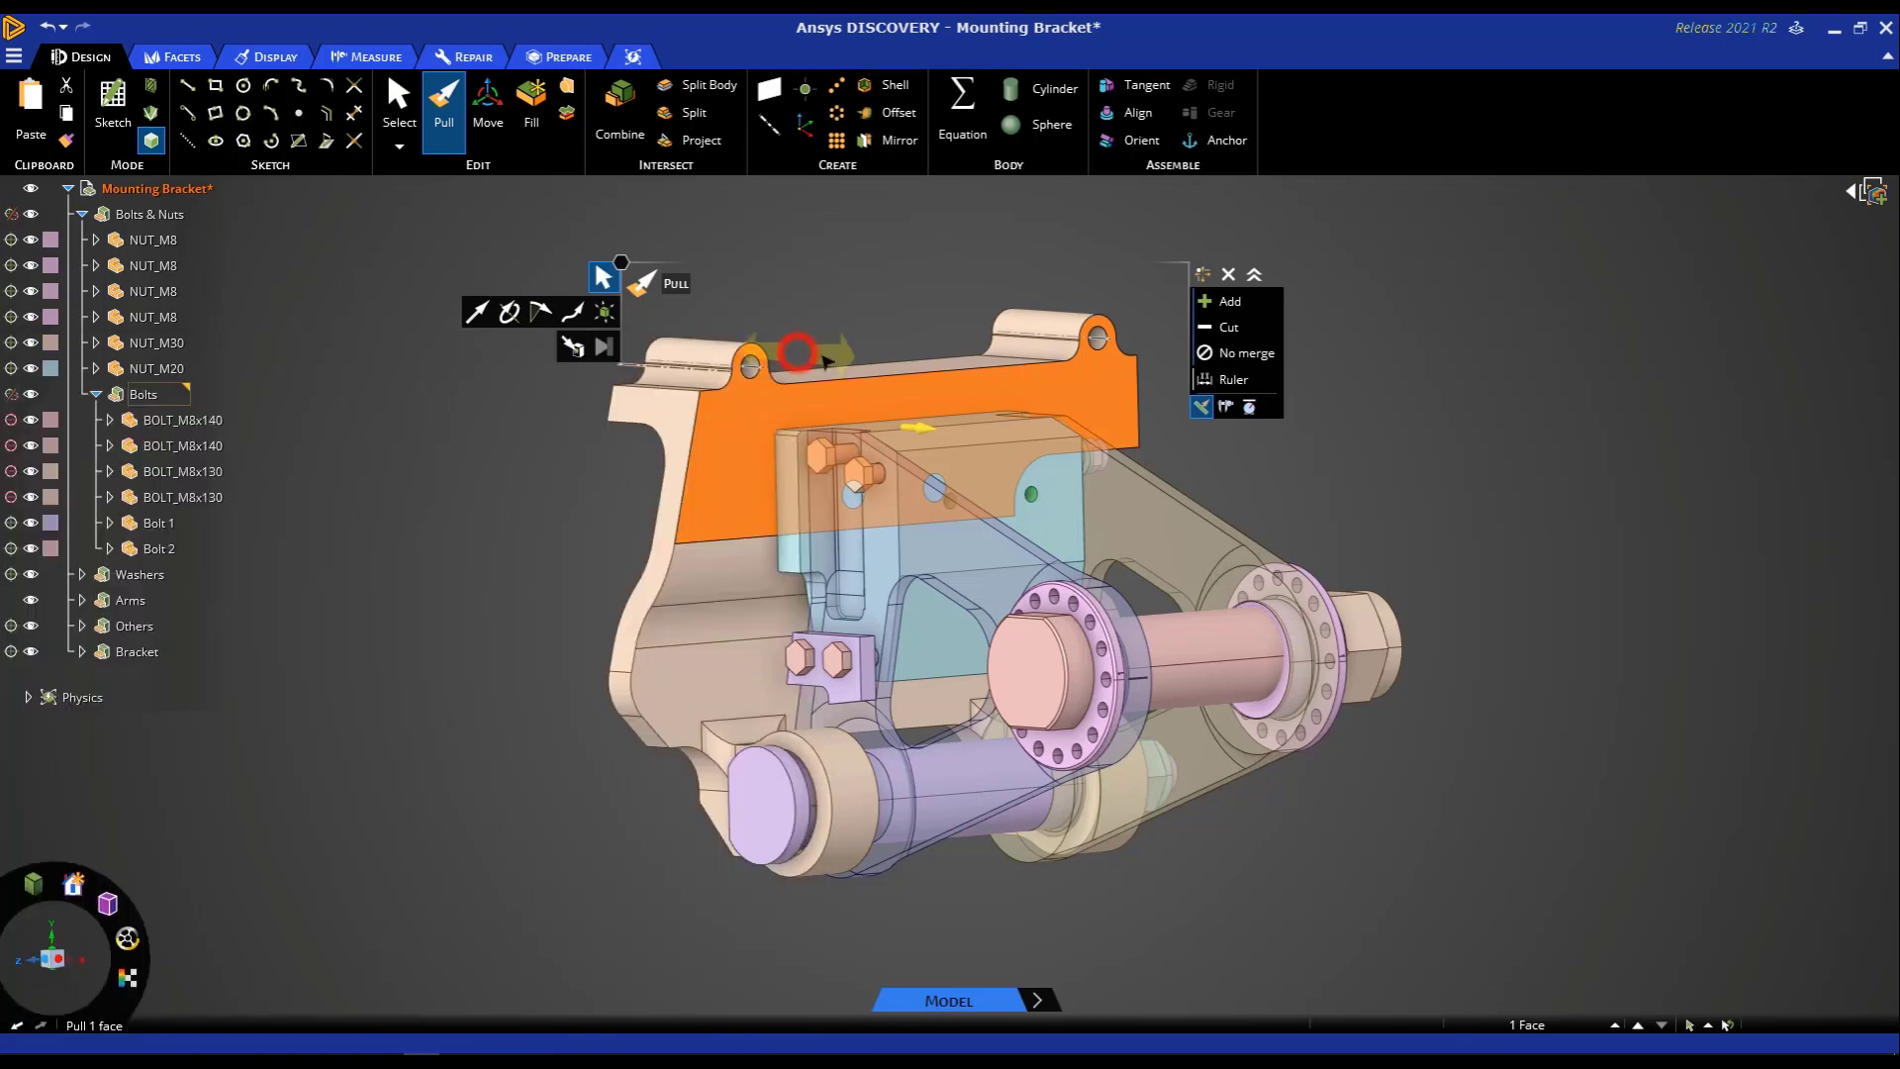